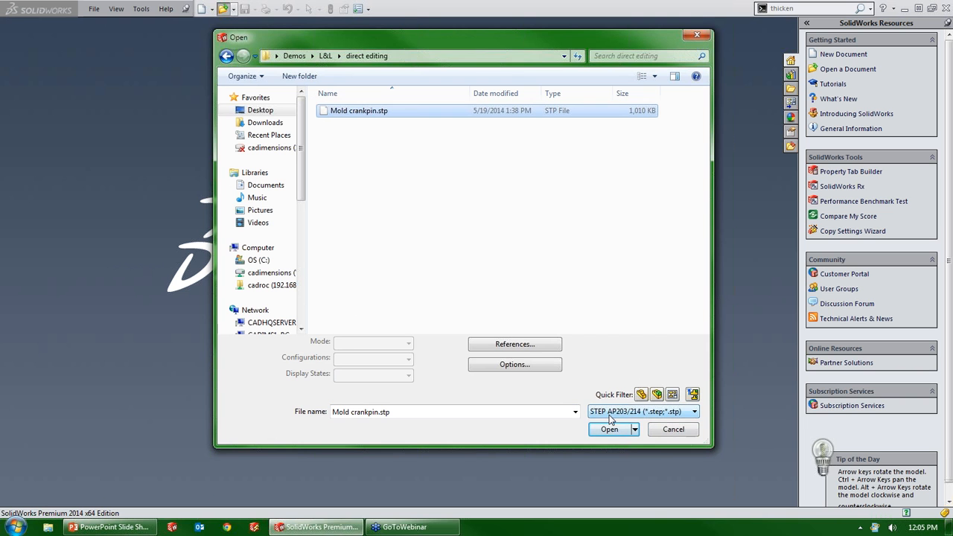
# Step: Import Mold crankpin.stp, healing all faulty faces with Import Diagnostics and declining feature recognition
pyautogui.doubleClick(364, 112)
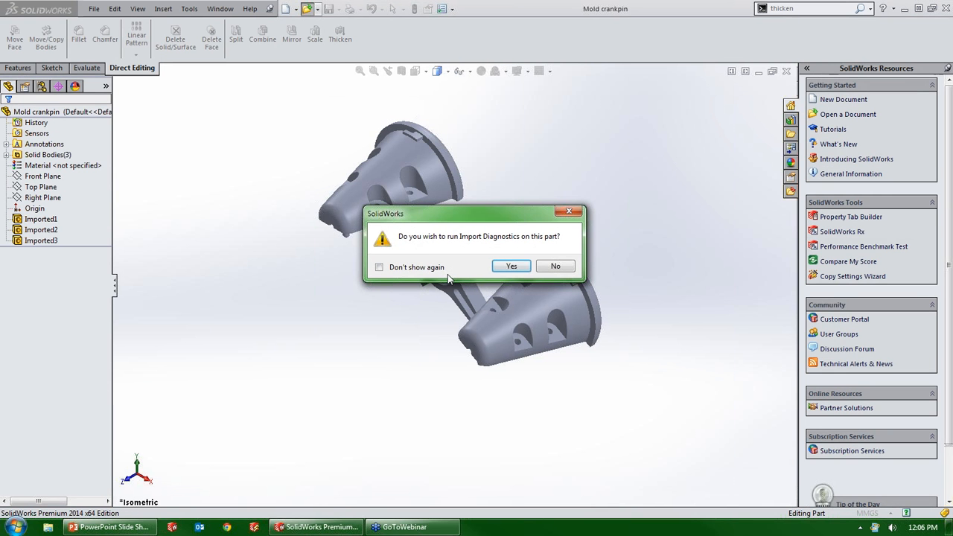
pyautogui.click(513, 267)
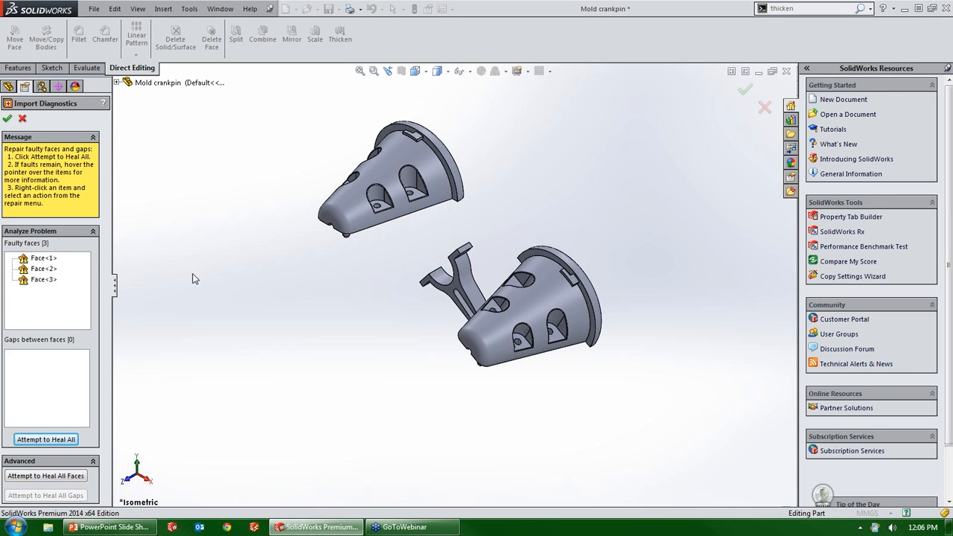
pyautogui.click(28, 440)
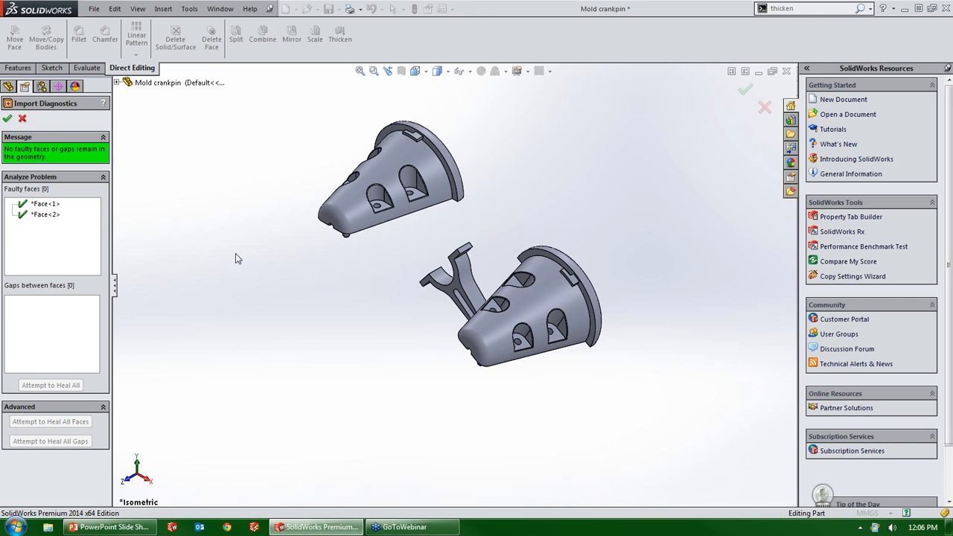
pyautogui.moveTo(235, 258); pyautogui.dragTo(297, 238, button='middle')
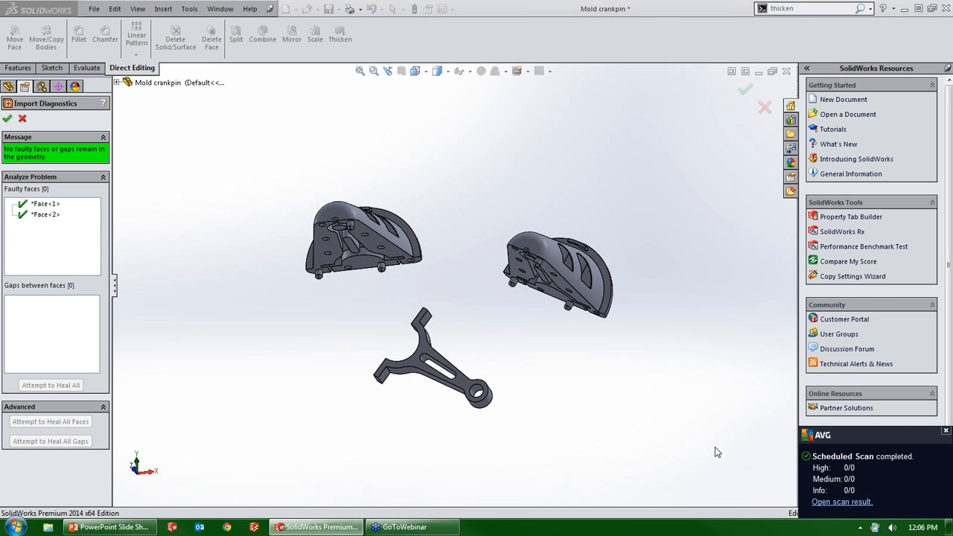
pyautogui.click(945, 432)
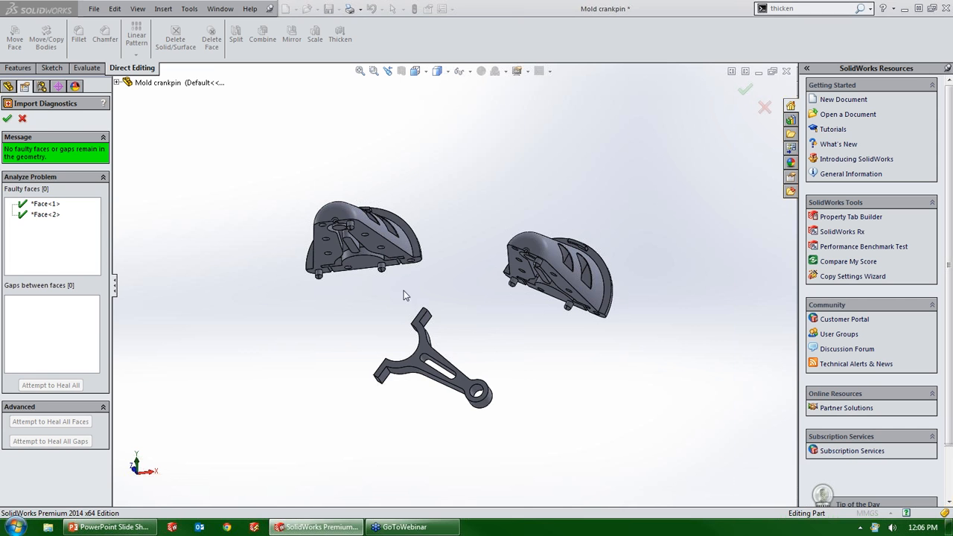
pyautogui.click(7, 119)
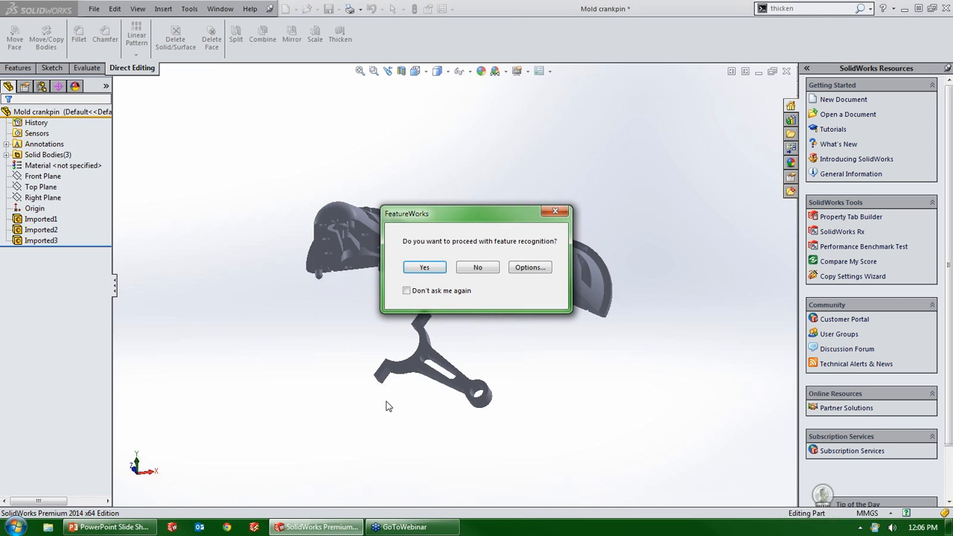
pyautogui.click(477, 267)
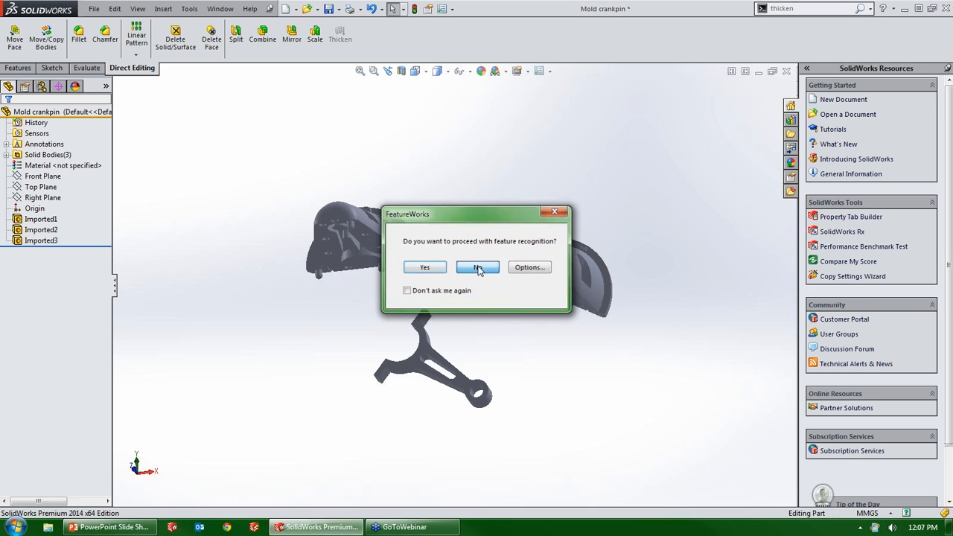
# Step: Delete the crankpin body and one mold half, the features Imported1 and Imported2
pyautogui.moveTo(459, 306); pyautogui.dragTo(476, 327, button='middle')
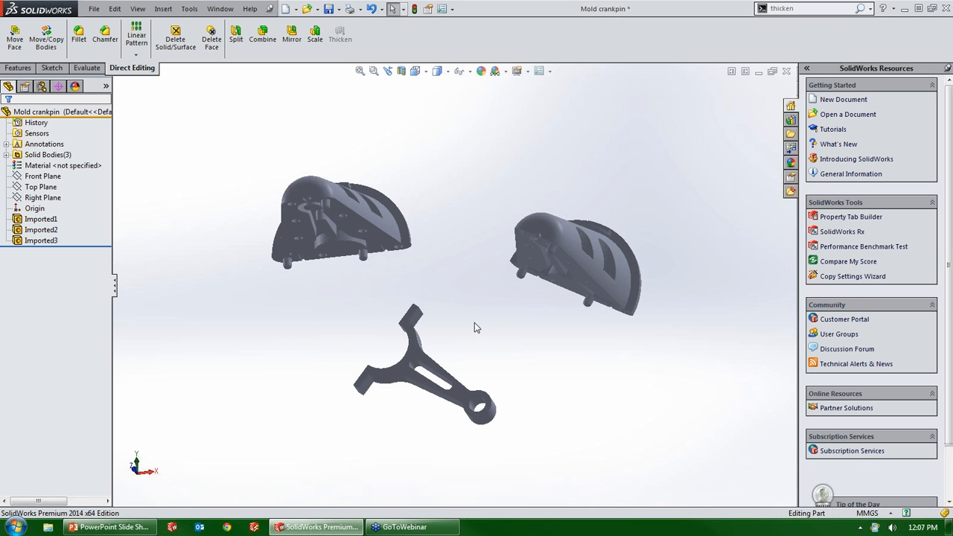
pyautogui.moveTo(374, 271); pyautogui.dragTo(480, 221, button='middle')
pyautogui.moveTo(413, 354); pyautogui.dragTo(462, 314, button='middle')
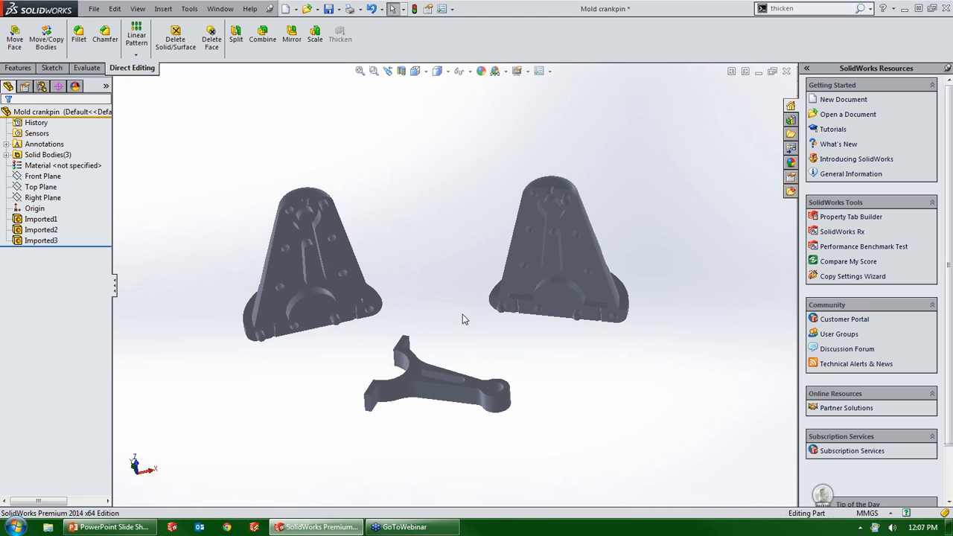
pyautogui.moveTo(429, 381); pyautogui.dragTo(356, 370, button='middle')
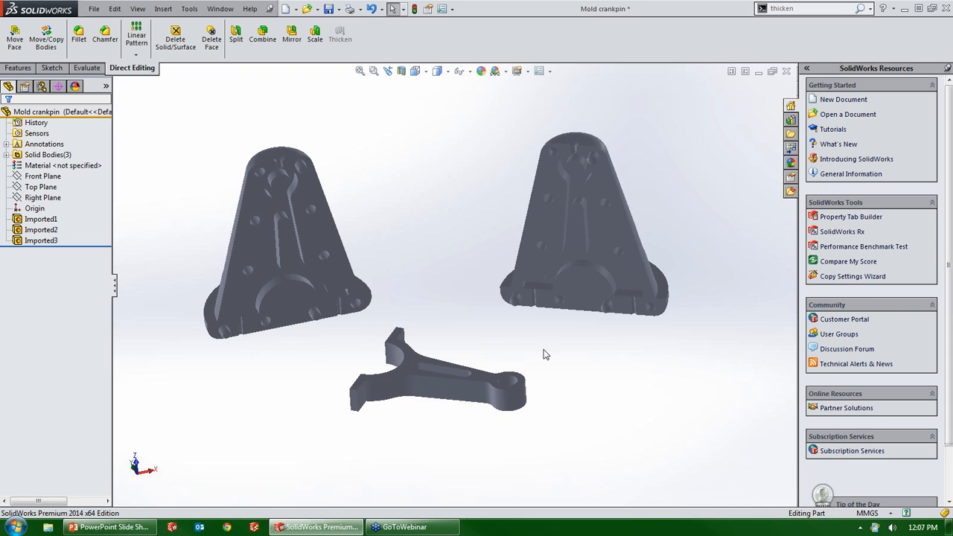
pyautogui.moveTo(604, 200); pyautogui.dragTo(585, 192, button='middle')
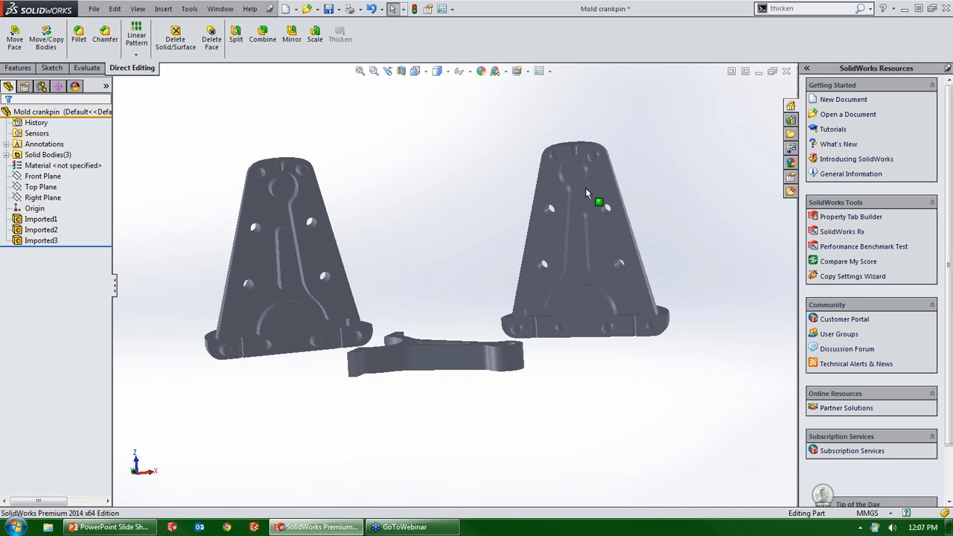
pyautogui.moveTo(469, 317); pyautogui.dragTo(474, 343, button='middle')
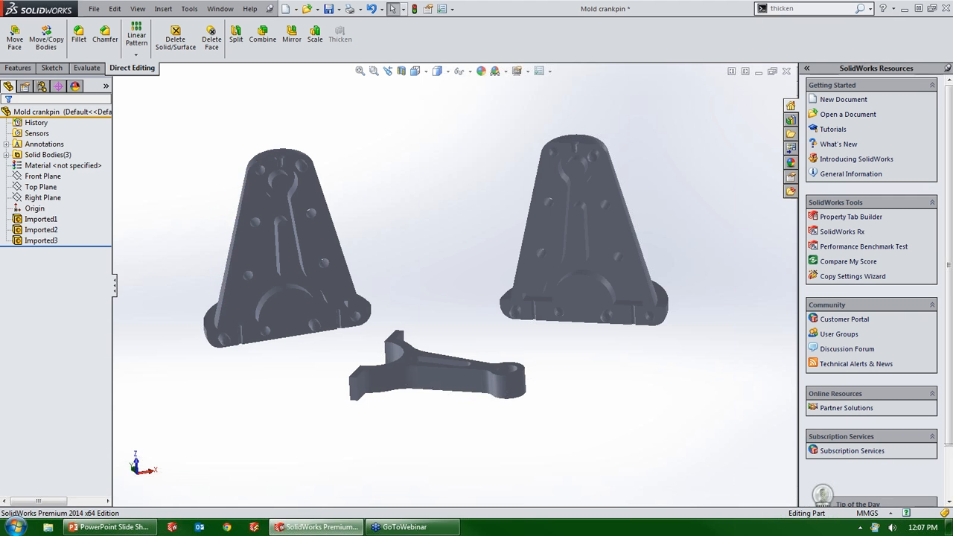
pyautogui.click(53, 229)
pyautogui.keyDown('ctrl'); pyautogui.click(54, 241); pyautogui.keyUp('ctrl')
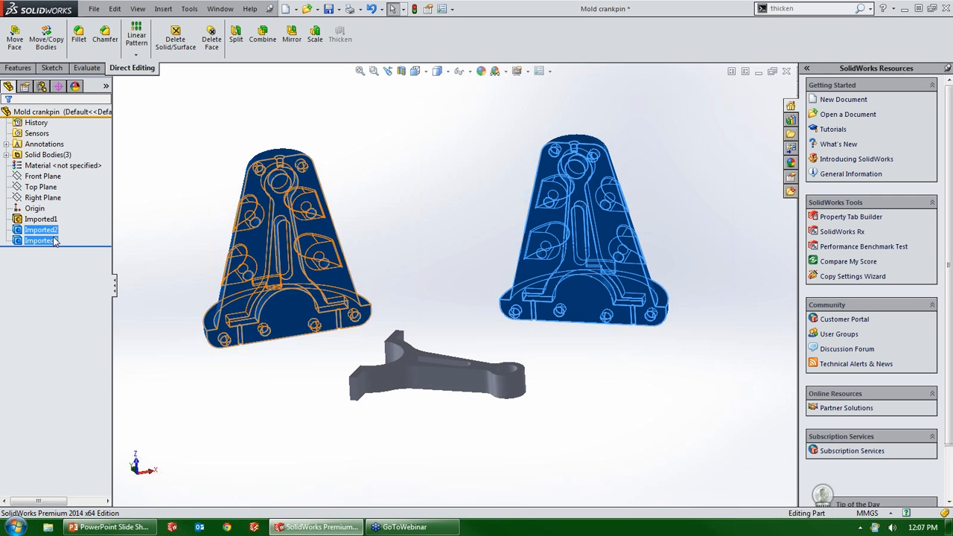
pyautogui.click(39, 220)
pyautogui.keyDown('ctrl'); pyautogui.click(41, 230); pyautogui.keyUp('ctrl')
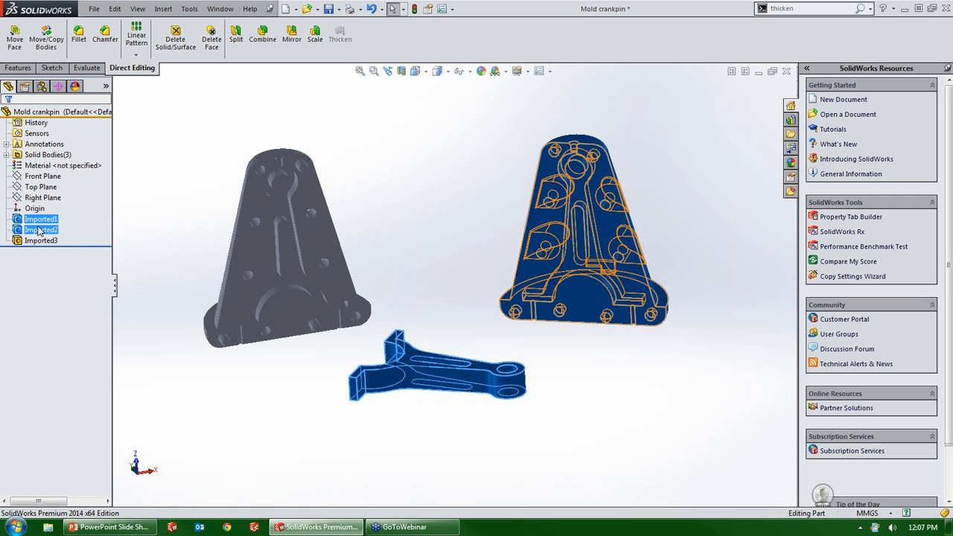
pyautogui.press('Delete')
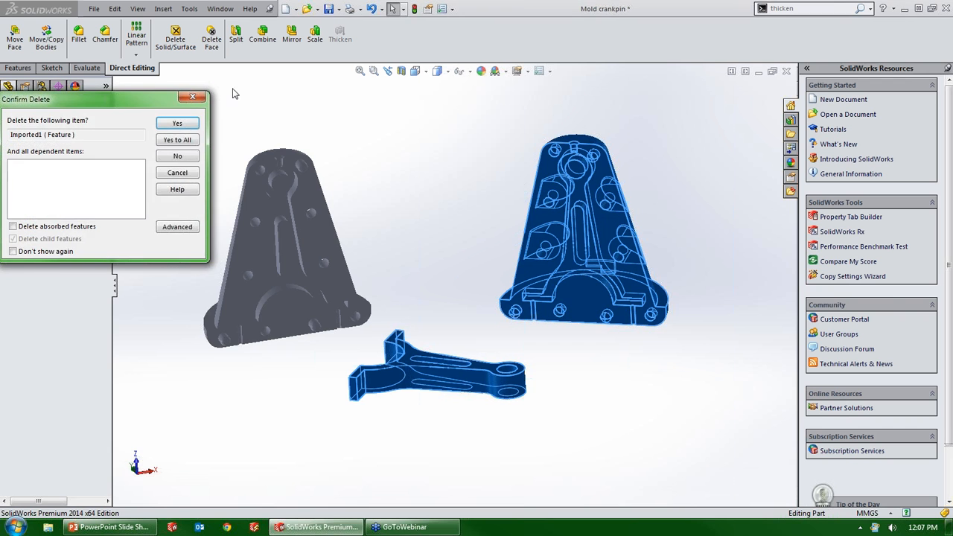
pyautogui.click(177, 139)
# Step: Apply the green low gloss plastic appearance to the floor face of the crankpin-shaped cavity
pyautogui.moveTo(324, 240); pyautogui.dragTo(429, 265, button='middle')
pyautogui.scroll(-3, 292, 197)
pyautogui.scroll(4, 319, 202)
pyautogui.scroll(-3, 419, 329)
pyautogui.middleClick(419, 301)
pyautogui.moveTo(419, 300); pyautogui.dragTo(415, 234, button='middle')
pyautogui.scroll(-2, 418, 282)
pyautogui.scroll(1, 729, 282)
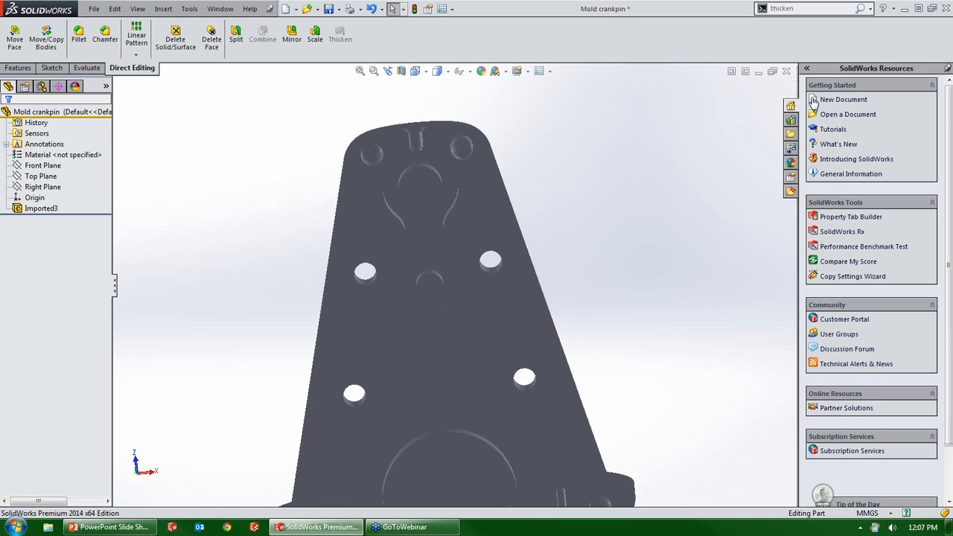
pyautogui.click(791, 165)
pyautogui.moveTo(845, 458); pyautogui.dragTo(435, 249)
pyautogui.click(431, 247)
# Step: Apply the red low gloss plastic appearance to the cylindrical wall of the round boss in the cavity
pyautogui.moveTo(434, 263); pyautogui.dragTo(455, 291, button='middle')
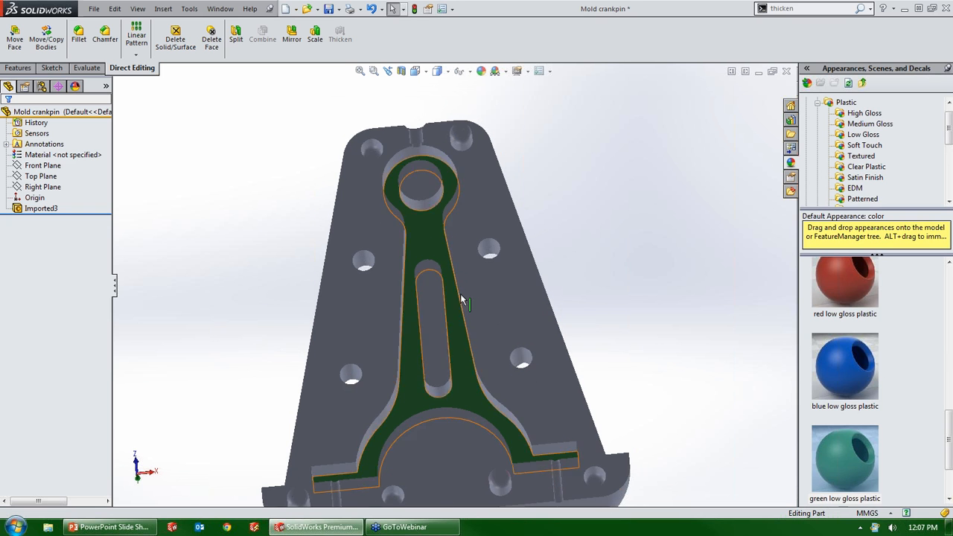
pyautogui.moveTo(838, 294); pyautogui.dragTo(421, 211)
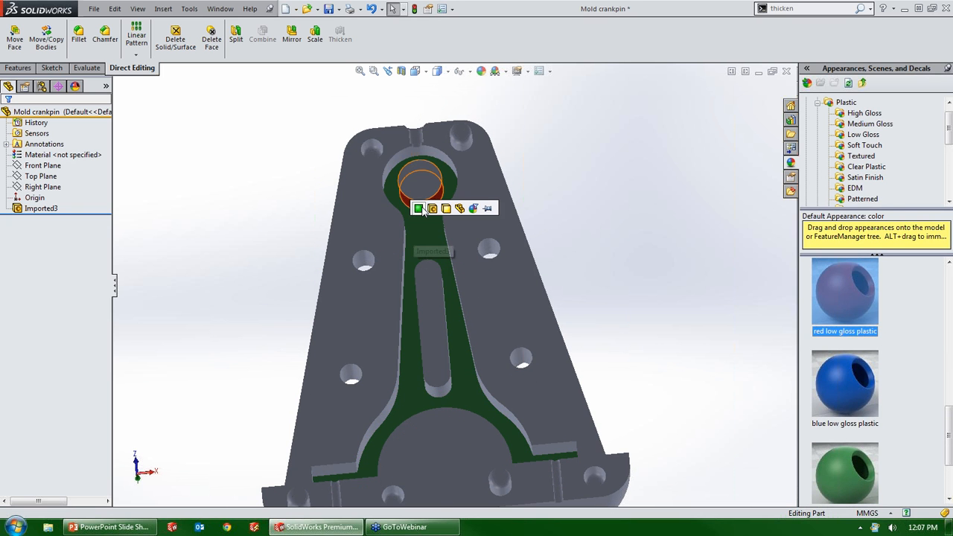
pyautogui.click(420, 209)
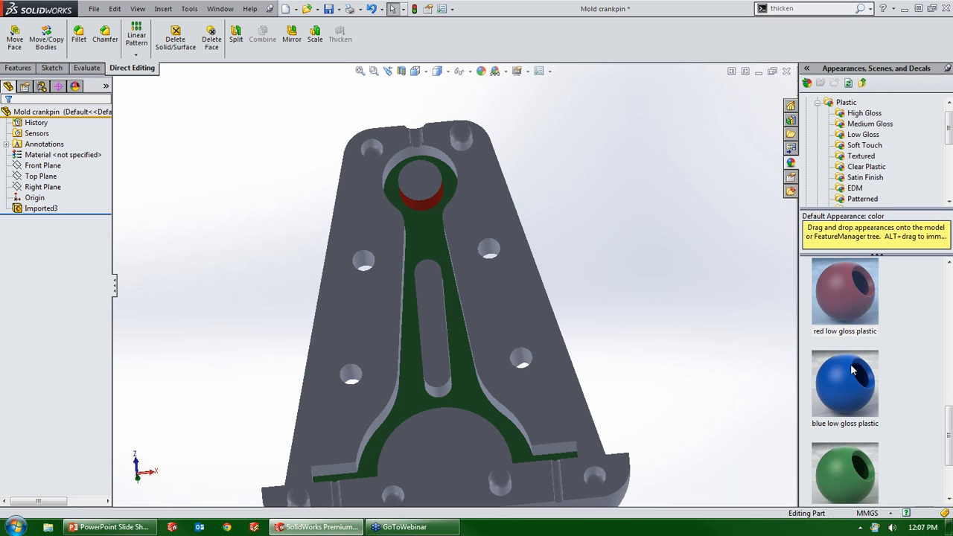
# Step: Apply the yellow low gloss plastic appearance to all tip faces of the alignment pin at the mold's narrow end
pyautogui.scroll(-2, 852, 369)
pyautogui.moveTo(845, 456); pyautogui.dragTo(468, 148)
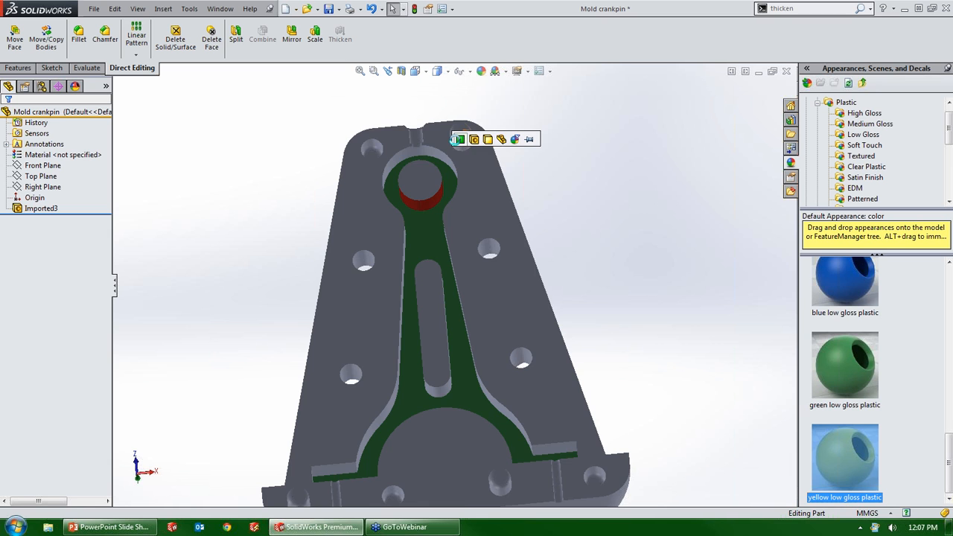
pyautogui.click(457, 139)
pyautogui.scroll(-3, 457, 139)
pyautogui.click(59, 87)
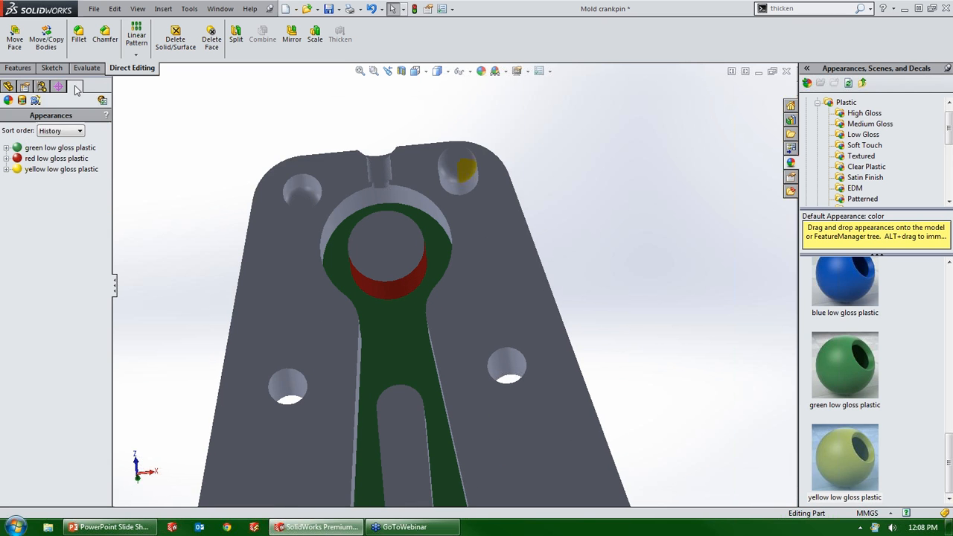
pyautogui.click(59, 169)
pyautogui.click(449, 167)
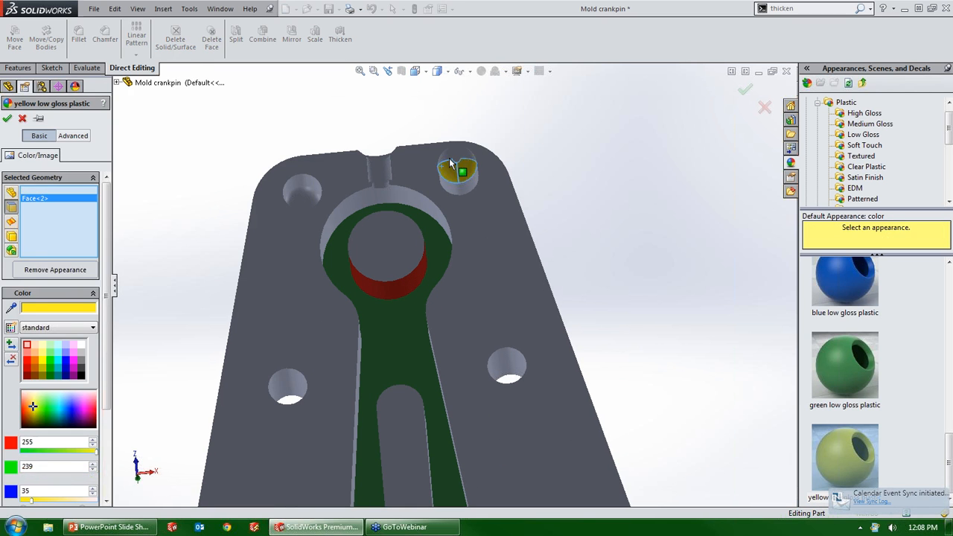
pyautogui.click(451, 156)
pyautogui.click(462, 155)
pyautogui.click(463, 155)
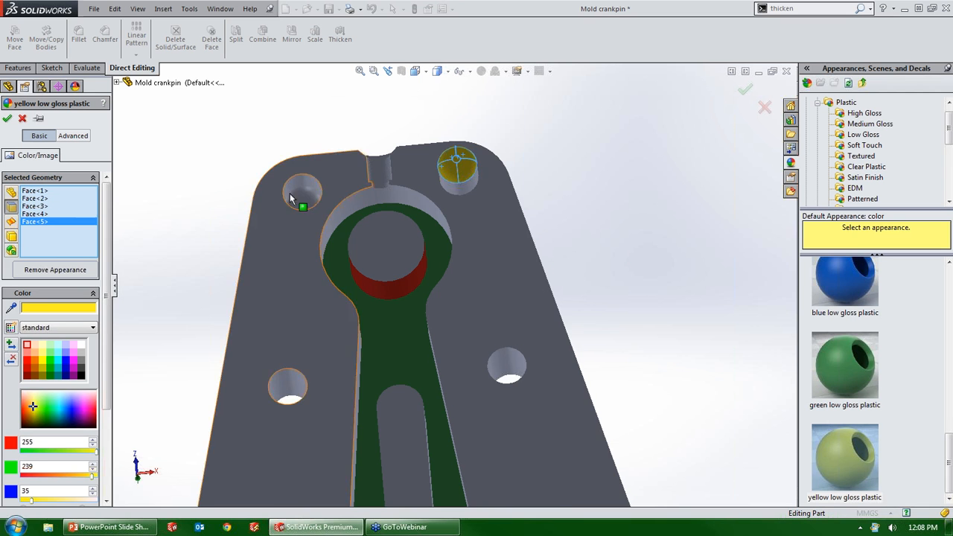
# Step: Add the bottom faces of the alignment hole at the mold's narrow end to the yellow low gloss plastic appearance
pyautogui.scroll(-3, 298, 200)
pyautogui.click(335, 240)
pyautogui.click(338, 222)
pyautogui.click(323, 222)
pyautogui.click(334, 233)
pyautogui.click(327, 244)
pyautogui.scroll(5, 357, 272)
pyautogui.scroll(5, 488, 376)
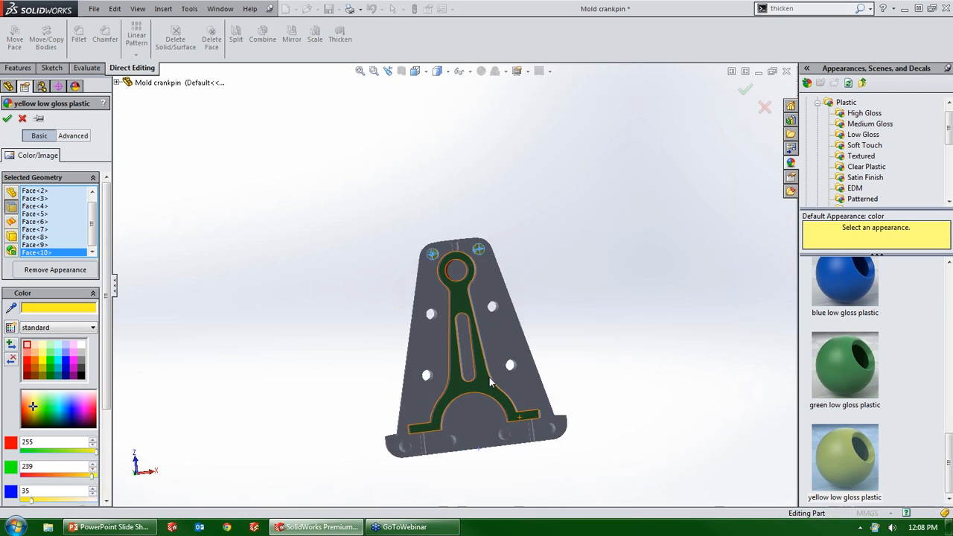
# Step: Add the tip faces of the outermost alignment pin on the mold's wide base to the yellow appearance
pyautogui.scroll(-5, 474, 418)
pyautogui.scroll(4, 461, 473)
pyautogui.scroll(-3, 412, 401)
pyautogui.scroll(-5, 344, 352)
pyautogui.click(375, 337)
pyautogui.click(387, 332)
pyautogui.click(394, 304)
pyautogui.click(358, 303)
pyautogui.scroll(3, 566, 312)
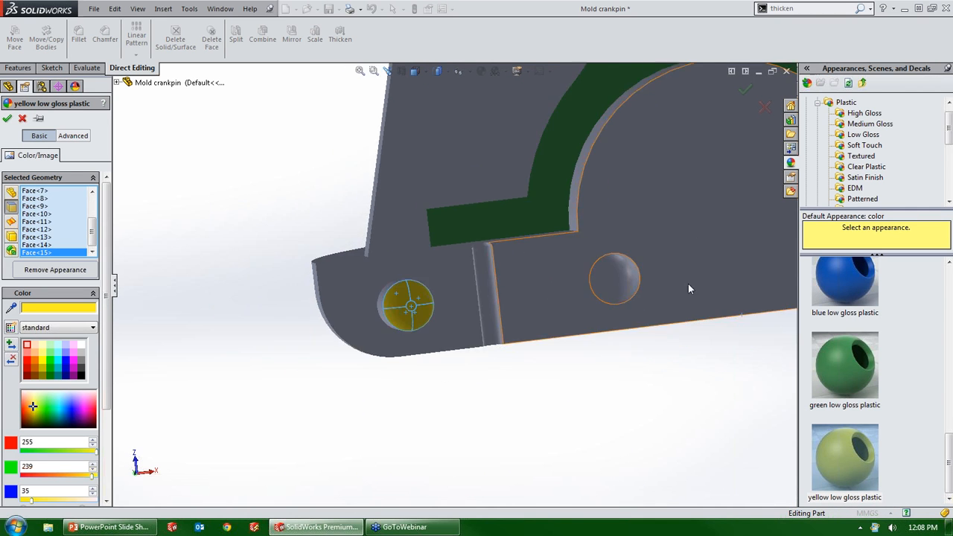
# Step: Add the bottom faces of the inner alignment hole on the wide base to the yellow appearance
pyautogui.scroll(-3, 725, 324)
pyautogui.click(553, 294)
pyautogui.click(553, 273)
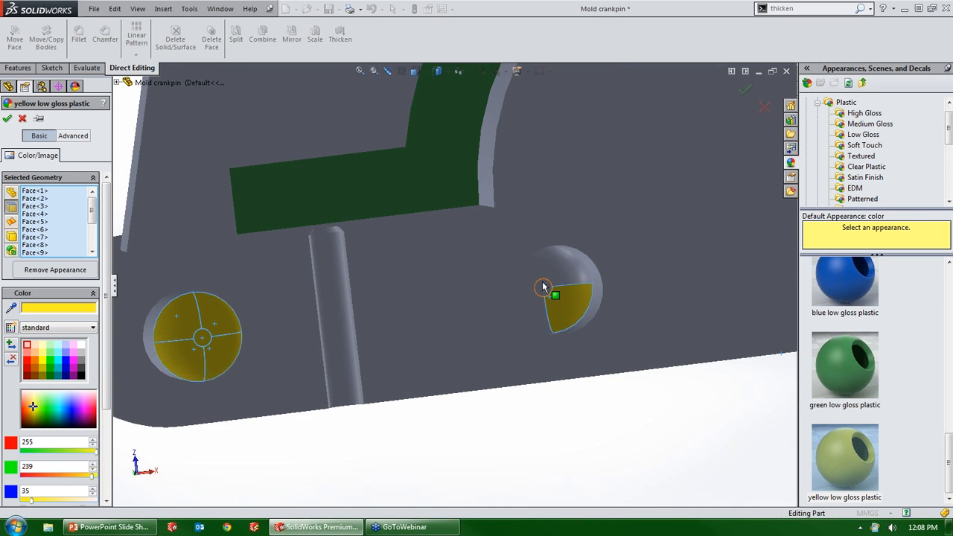
pyautogui.click(541, 281)
pyautogui.click(539, 306)
pyautogui.scroll(4, 541, 306)
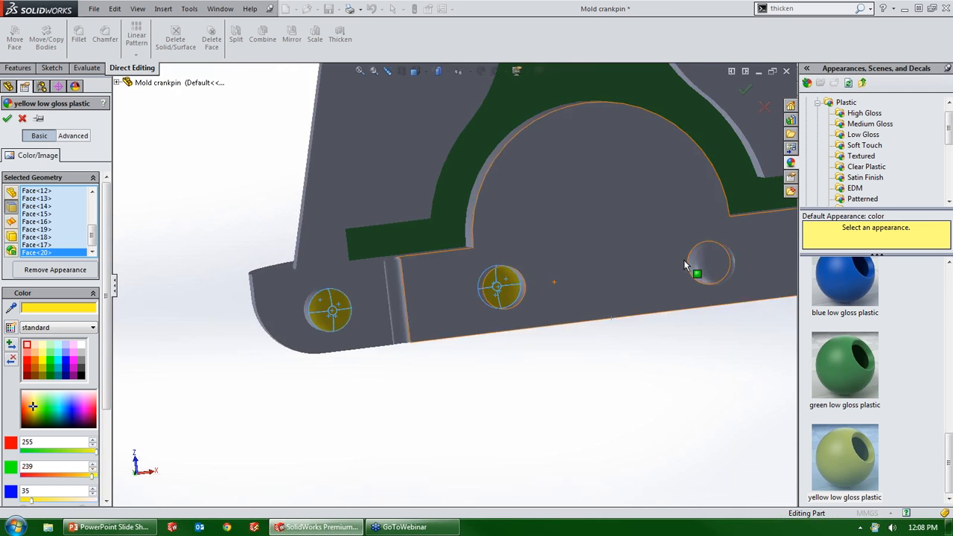
# Step: Add the tip faces of the inner alignment pin on the wide base to the yellow appearance
pyautogui.scroll(-4, 688, 262)
pyautogui.click(681, 264)
pyautogui.click(665, 276)
pyautogui.click(682, 280)
pyautogui.click(655, 260)
pyautogui.scroll(5, 670, 261)
# Step: Add the bottom faces of the outermost alignment hole on the wide base and apply the yellow appearance edit
pyautogui.scroll(-4, 668, 279)
pyautogui.click(558, 246)
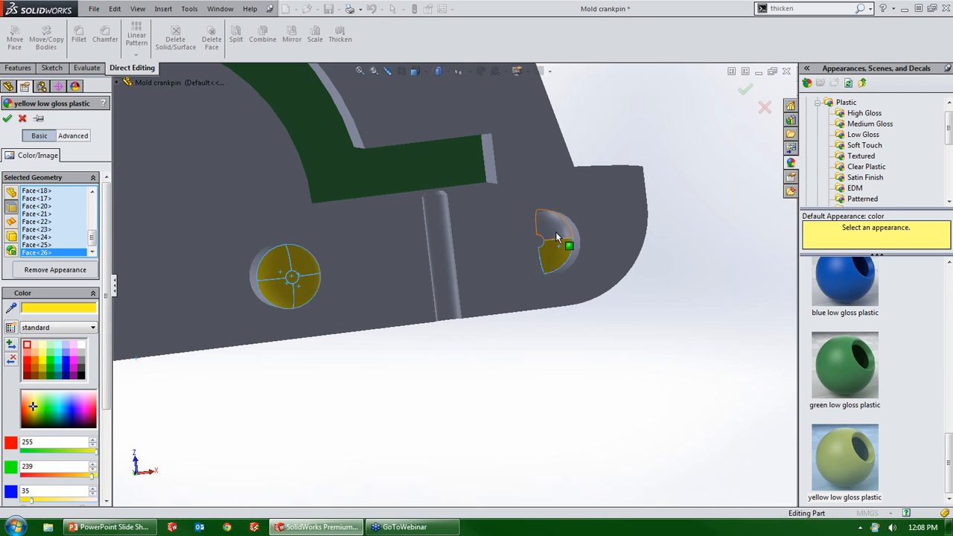
pyautogui.click(527, 229)
pyautogui.click(533, 265)
pyautogui.scroll(5, 532, 265)
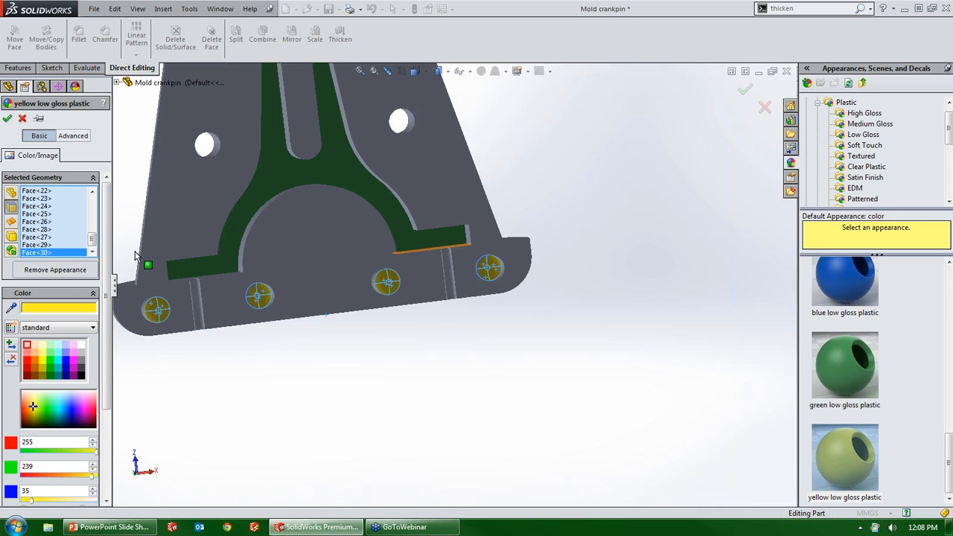
pyautogui.click(6, 121)
# Step: Edit the red low gloss plastic appearance to include the walls of the four through-holes beside the cavity
pyautogui.moveTo(299, 190); pyautogui.dragTo(280, 95, button='middle')
pyautogui.scroll(3, 290, 108)
pyautogui.scroll(-3, 329, 148)
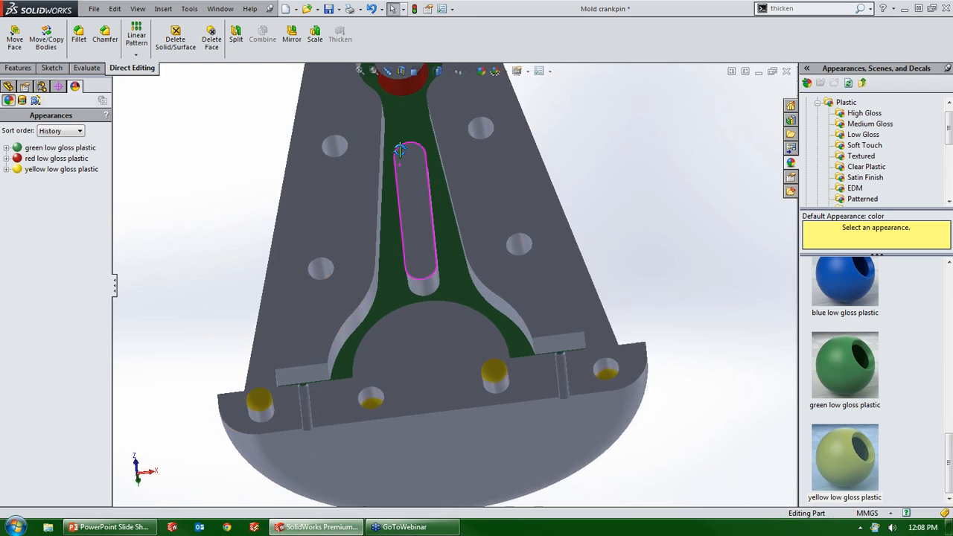
pyautogui.scroll(3, 400, 170)
pyautogui.scroll(-3, 431, 160)
pyautogui.doubleClick(38, 158)
pyautogui.click(360, 269)
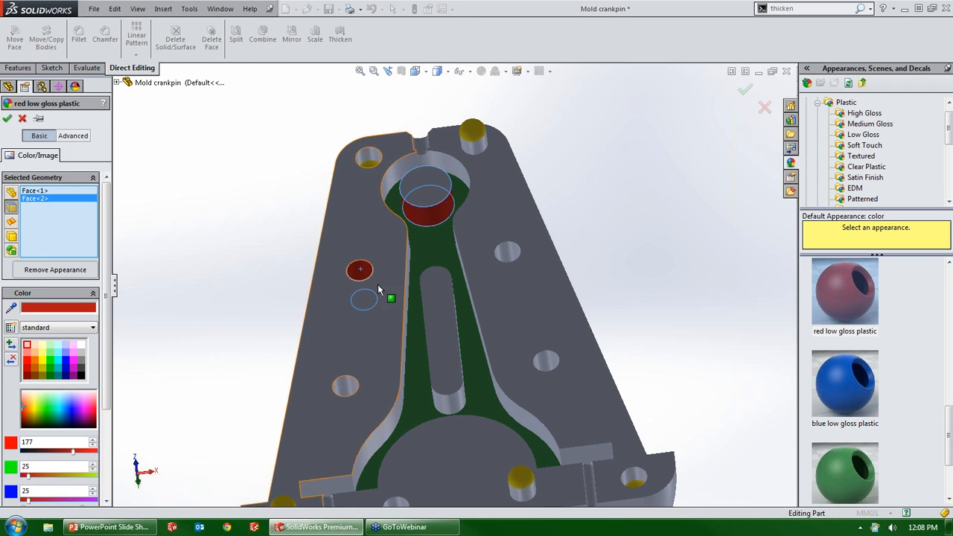
pyautogui.click(512, 254)
pyautogui.click(545, 360)
pyautogui.click(354, 388)
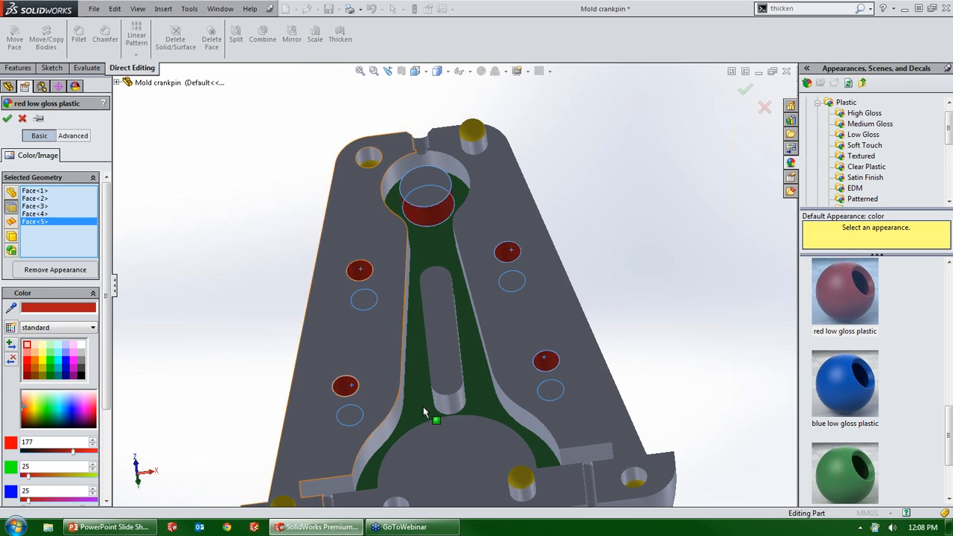
# Step: Add the walls of the long central slot, the cavity's outer profile and its semicircular arch to the red appearance
pyautogui.click(448, 399)
pyautogui.click(399, 421)
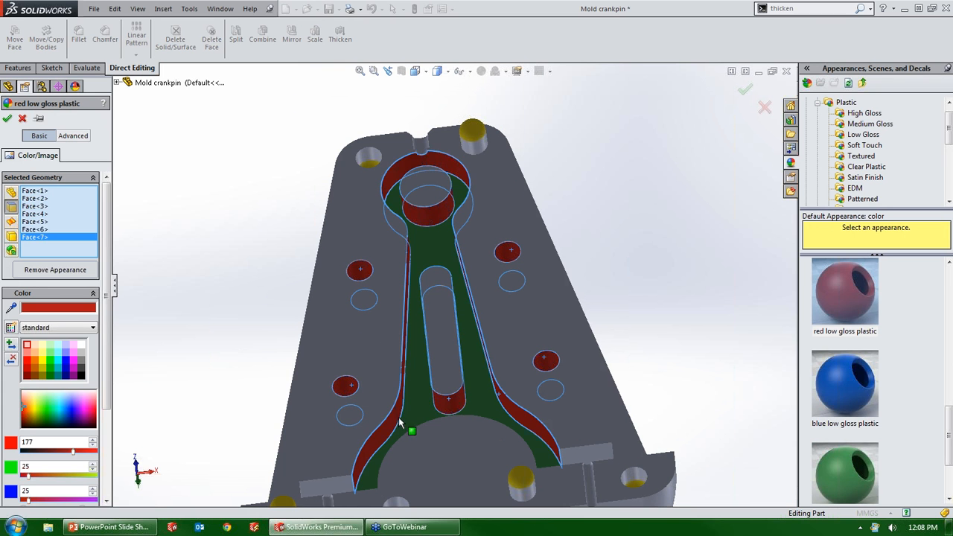
pyautogui.moveTo(491, 372); pyautogui.dragTo(589, 441, button='middle')
pyautogui.click(463, 398)
# Step: Add the side walls of the two rectangular pockets at the ends of the cavity's fork to the red appearance
pyautogui.click(597, 424)
pyautogui.click(621, 415)
pyautogui.click(588, 440)
pyautogui.moveTo(512, 464); pyautogui.dragTo(394, 305, button='middle')
pyautogui.click(458, 376)
pyautogui.click(427, 380)
pyautogui.moveTo(440, 375); pyautogui.dragTo(400, 394, button='middle')
pyautogui.click(403, 396)
pyautogui.scroll(3, 483, 326)
pyautogui.moveTo(483, 326); pyautogui.dragTo(481, 176, button='middle')
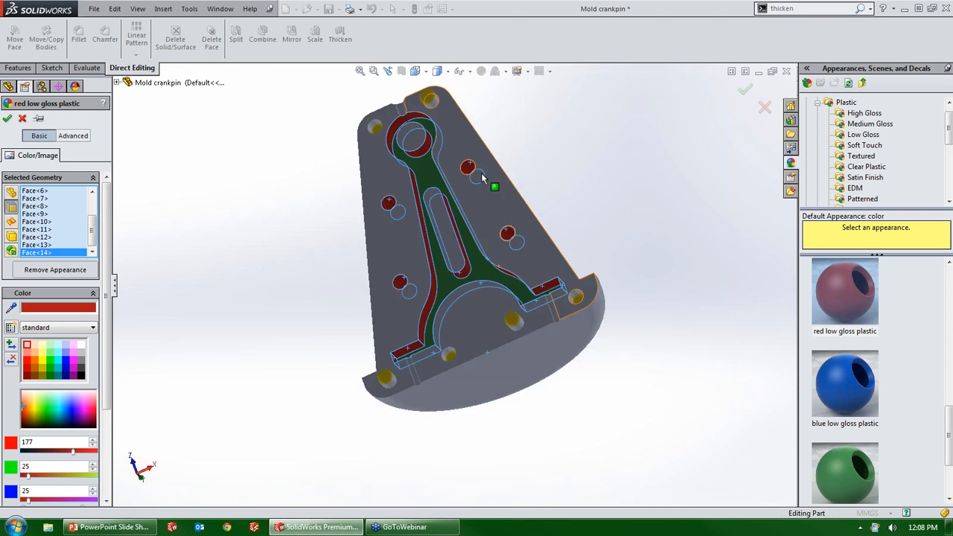
pyautogui.scroll(-3, 480, 175)
pyautogui.moveTo(427, 242); pyautogui.dragTo(399, 219, button='middle')
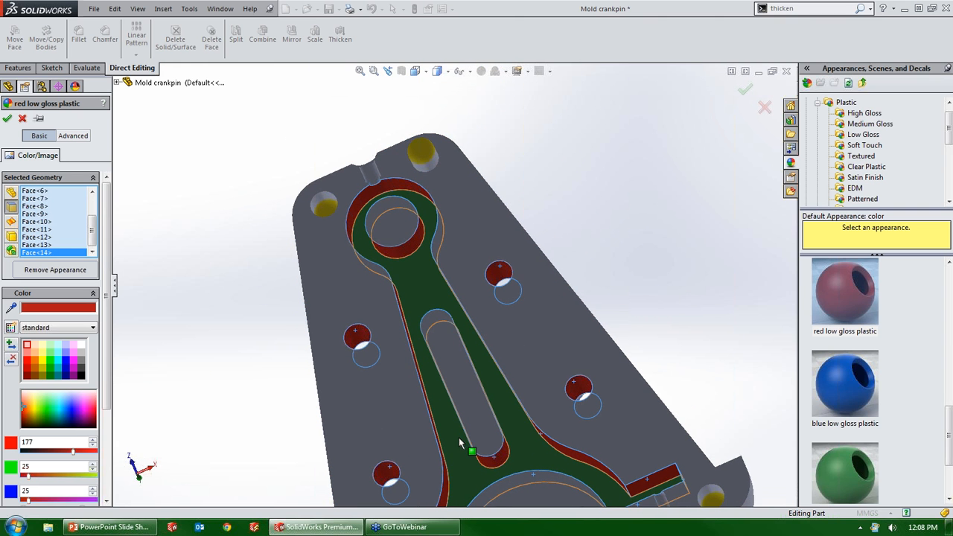
# Step: Accept the red appearance edit and apply blue low gloss plastic to the main cylindrical face of the channel at the mold's narrow end
pyautogui.click(6, 118)
pyautogui.scroll(4, 390, 320)
pyautogui.moveTo(479, 322); pyautogui.dragTo(649, 396, button='middle')
pyautogui.scroll(-1, 495, 422)
pyautogui.moveTo(864, 418); pyautogui.dragTo(417, 192)
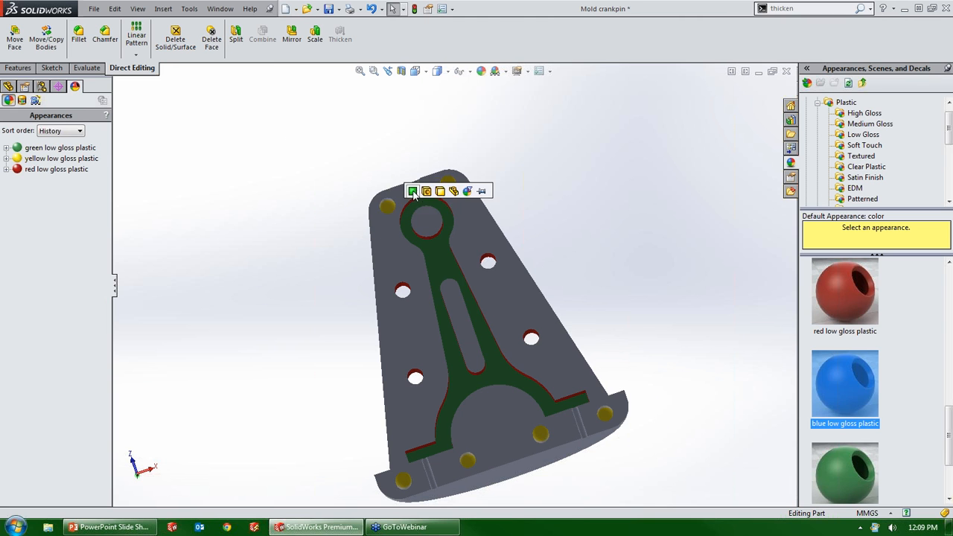
pyautogui.click(413, 192)
# Step: Apply the blue low gloss plastic appearance to the small neck and the conical opening of the narrow-end channel
pyautogui.scroll(-5, 436, 216)
pyautogui.scroll(-5, 449, 242)
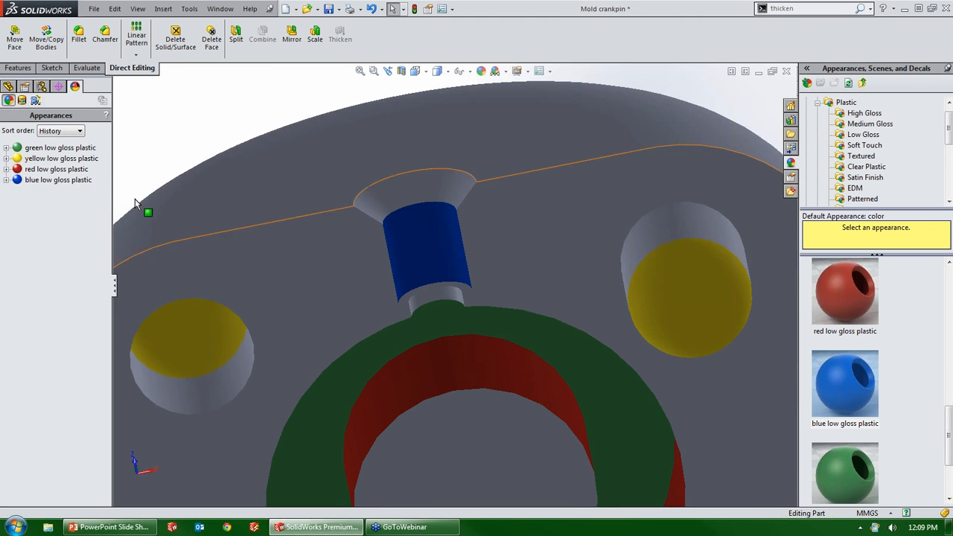
pyautogui.moveTo(52, 180); pyautogui.dragTo(442, 298)
pyautogui.click(439, 297)
pyautogui.moveTo(52, 179); pyautogui.dragTo(385, 201)
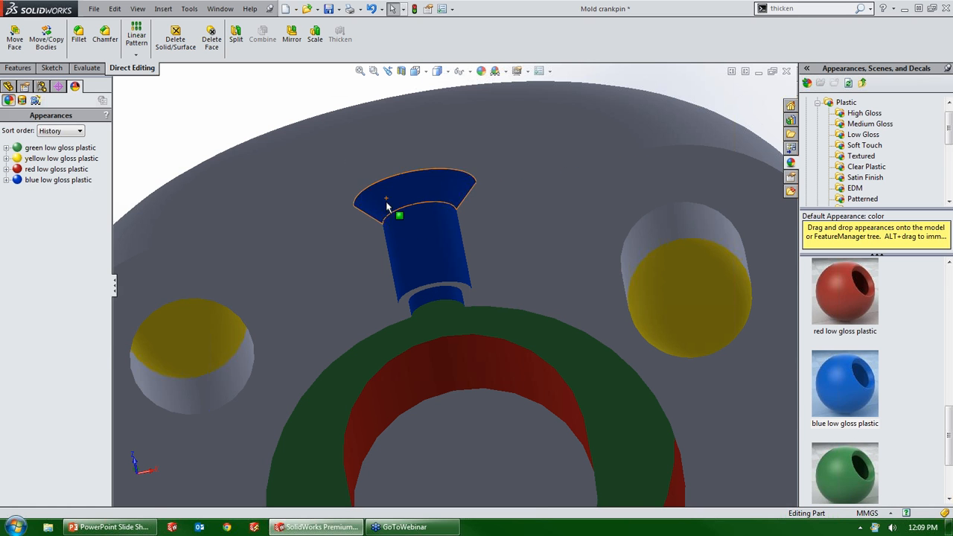
# Step: Apply blue low gloss plastic to the wall and tapered end of the left channel in the wide base
pyautogui.scroll(6, 422, 253)
pyautogui.scroll(-3, 430, 439)
pyautogui.scroll(3, 429, 436)
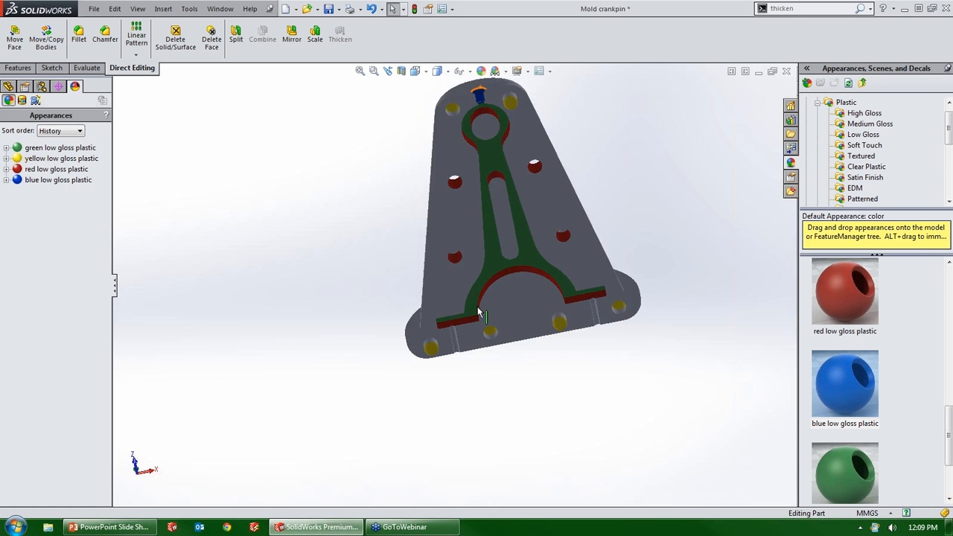
pyautogui.scroll(-8, 474, 306)
pyautogui.moveTo(52, 180); pyautogui.dragTo(449, 336)
pyautogui.moveTo(56, 179); pyautogui.dragTo(440, 290)
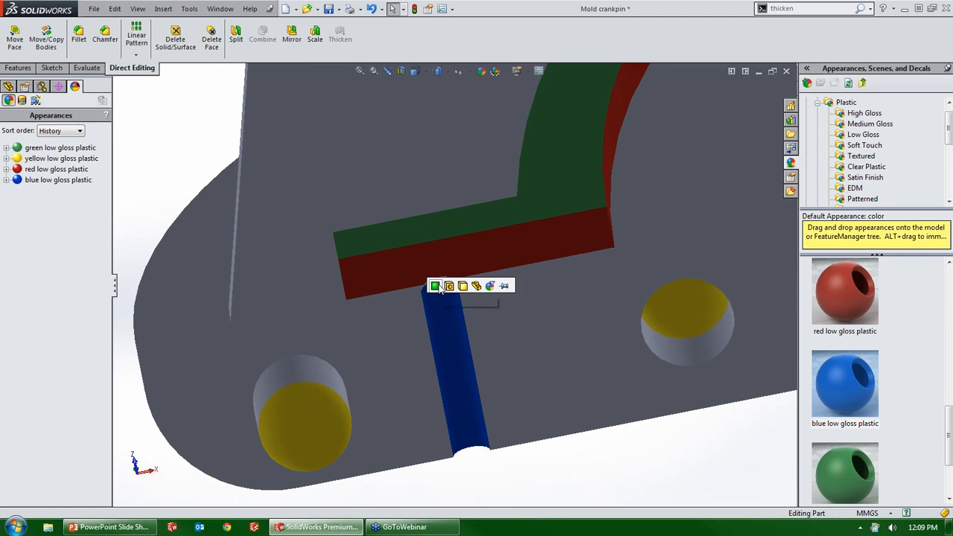
pyautogui.scroll(-5, 440, 291)
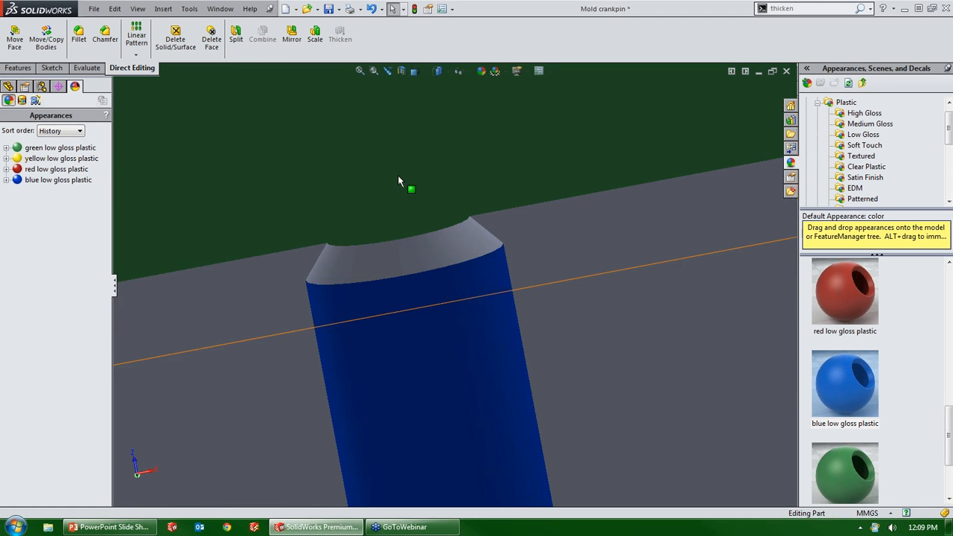
pyautogui.moveTo(58, 180); pyautogui.dragTo(408, 267)
pyautogui.click(407, 264)
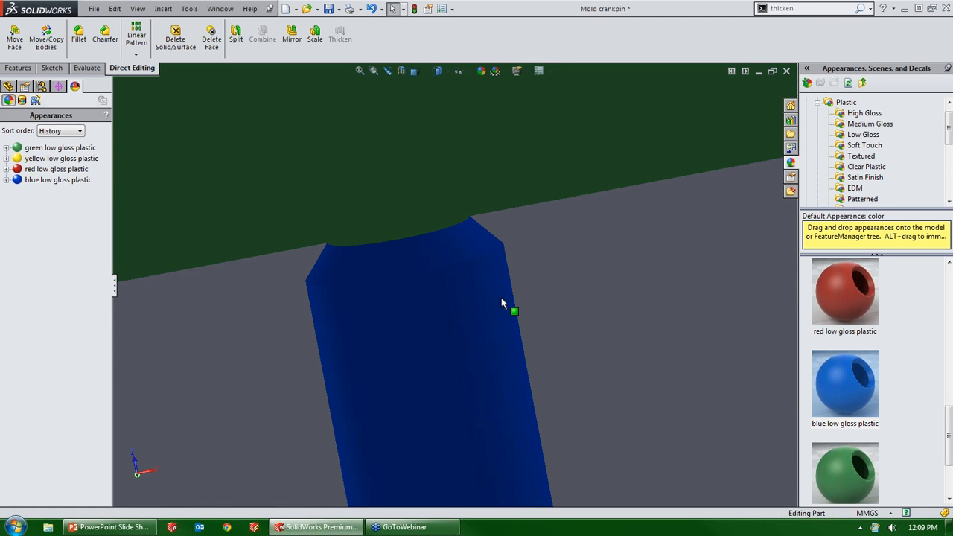
# Step: Apply blue low gloss plastic to the wall and tapered end of the right channel in the wide base
pyautogui.scroll(10, 635, 286)
pyautogui.scroll(-4, 735, 252)
pyautogui.scroll(-3, 382, 365)
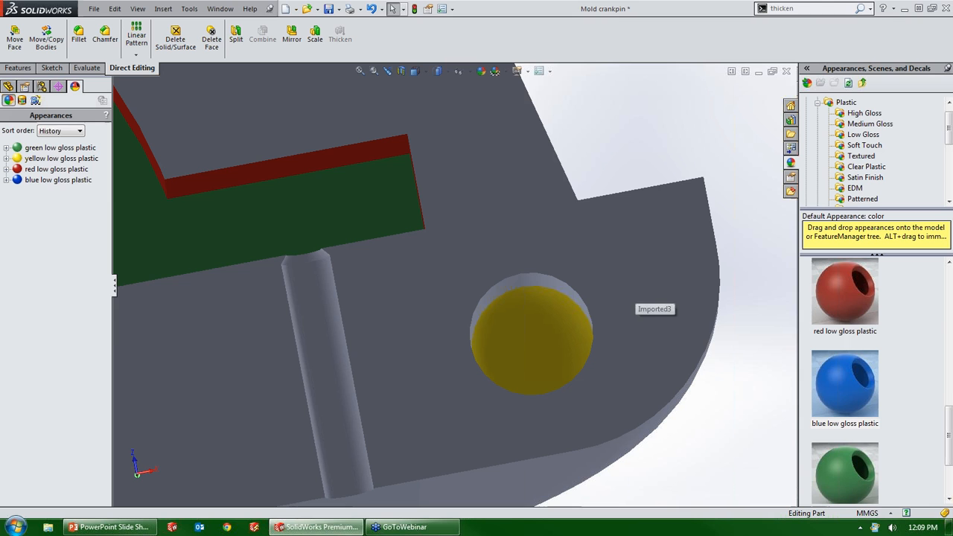
pyautogui.moveTo(58, 180); pyautogui.dragTo(314, 313)
pyautogui.click(311, 311)
pyautogui.moveTo(58, 179); pyautogui.dragTo(306, 259)
pyautogui.scroll(11, 305, 259)
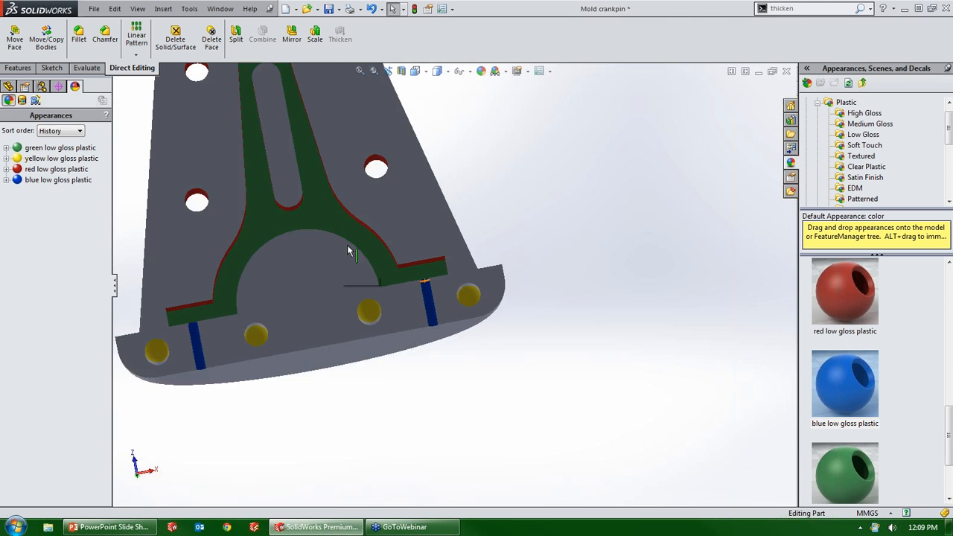
# Step: Switch to PowerPoint to compare the colored mold with the direct editing slide's example, and return to SolidWorks
pyautogui.scroll(-3, 398, 179)
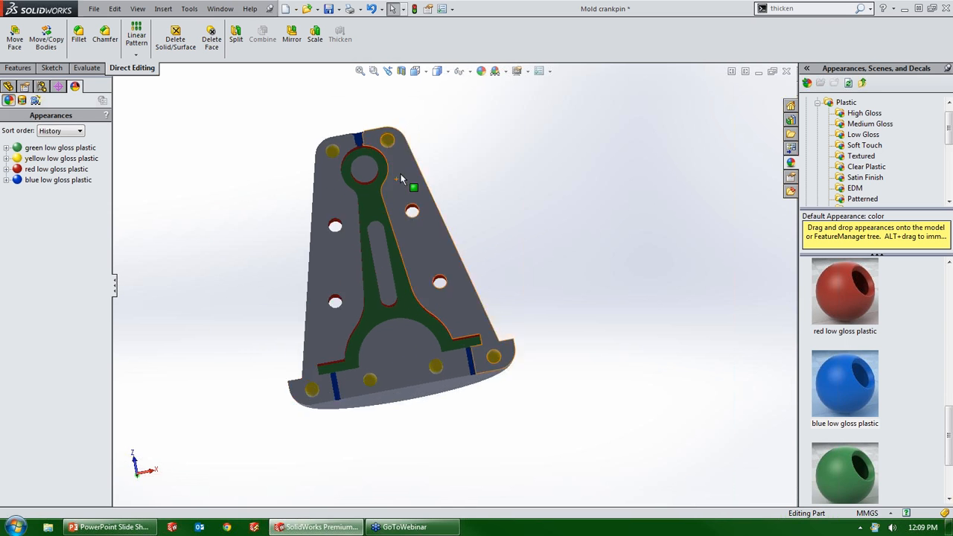
pyautogui.moveTo(389, 217)
pyautogui.mouseDown(button='middle')
pyautogui.moveTo(418, 252)
pyautogui.moveTo(395, 216)
pyautogui.moveTo(384, 217)
pyautogui.mouseUp(button='middle')
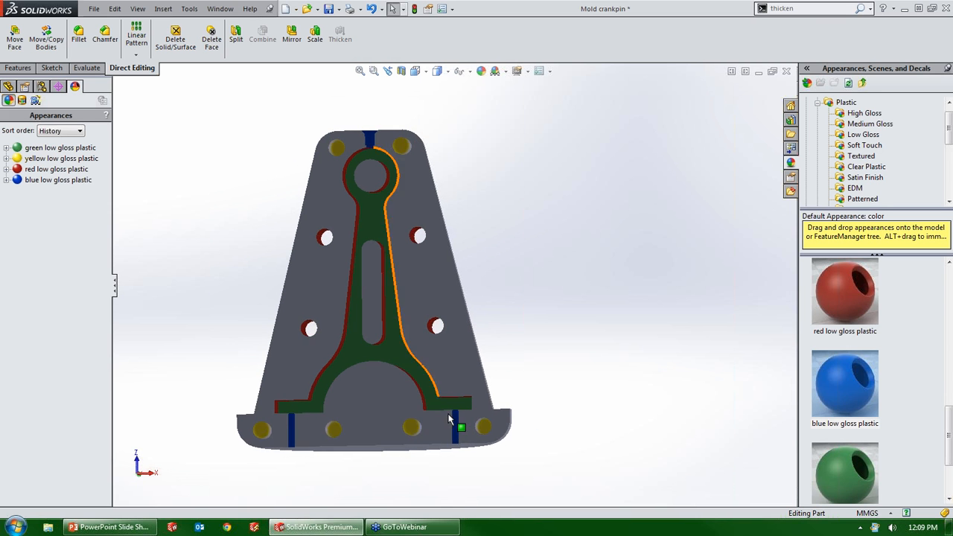
pyautogui.click(125, 529)
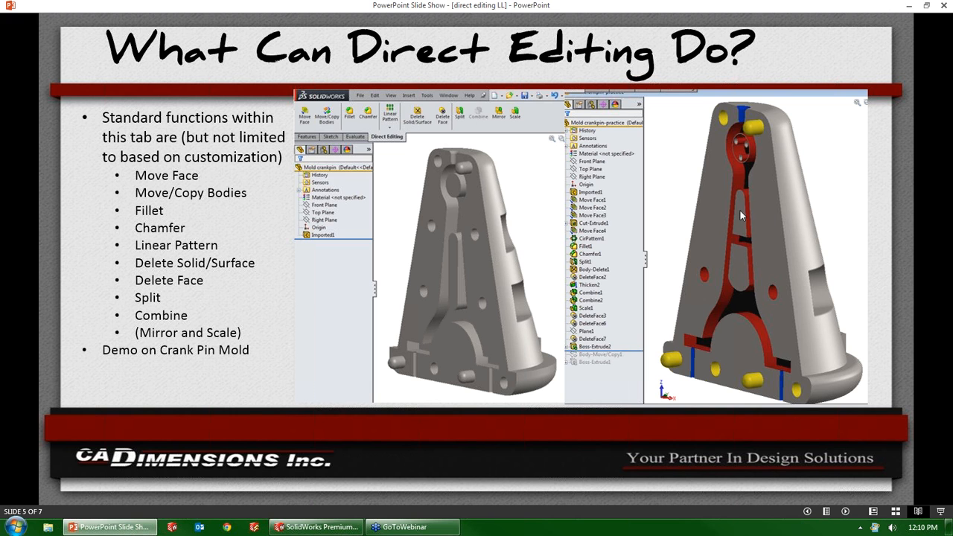
pyautogui.click(316, 526)
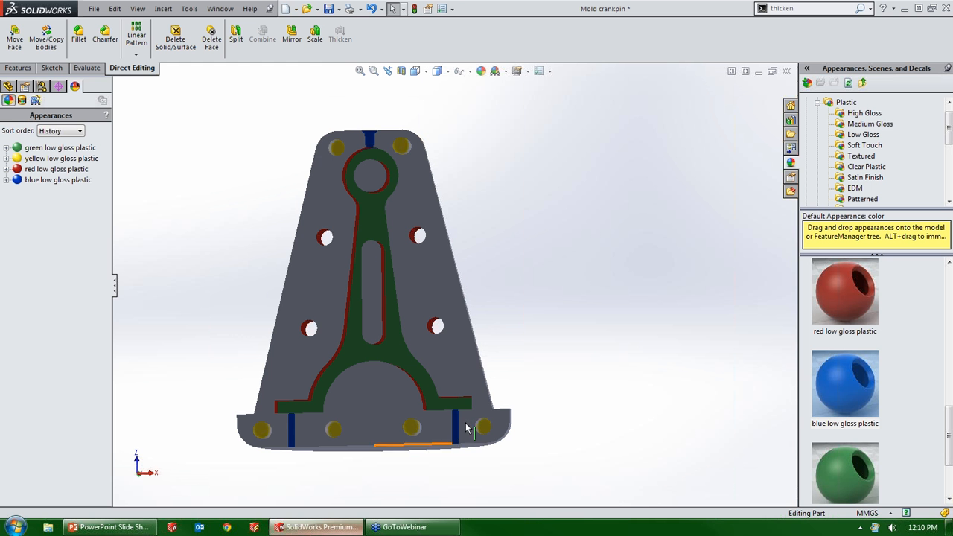
# Step: Display the part's feature tree, highlight the geometry of Imported3 on the model and clear the selection
pyautogui.moveTo(461, 328); pyautogui.dragTo(422, 194, button='middle')
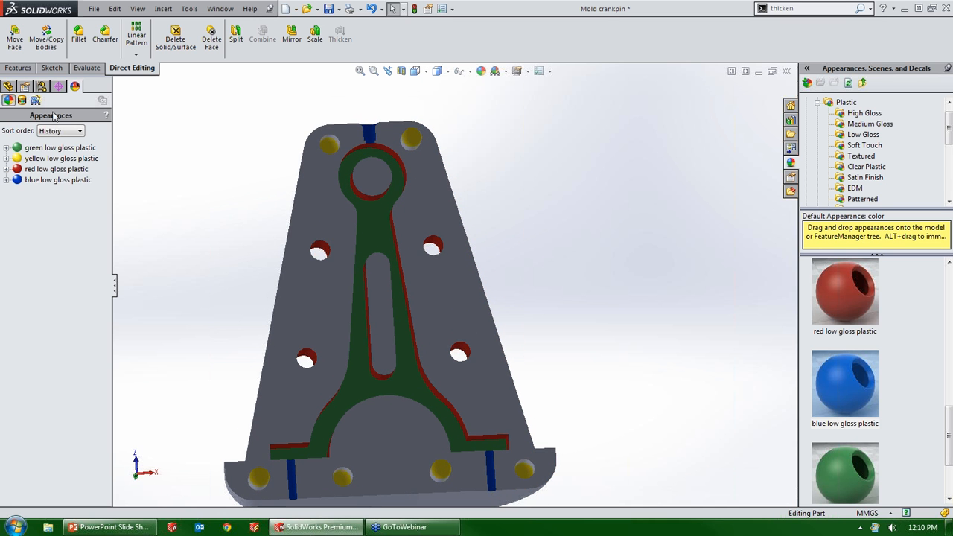
pyautogui.click(7, 87)
pyautogui.click(41, 209)
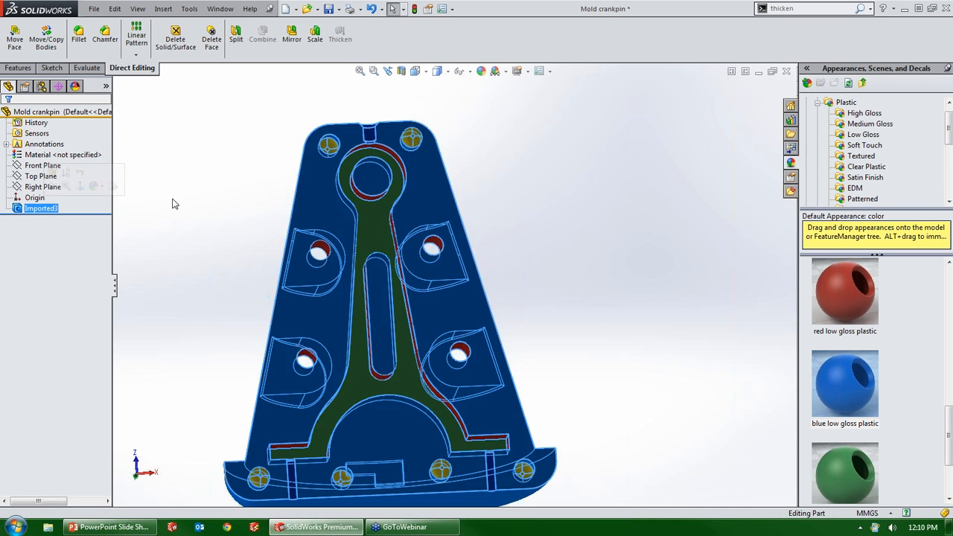
pyautogui.moveTo(263, 156); pyautogui.dragTo(223, 188, button='middle')
pyautogui.click(223, 187)
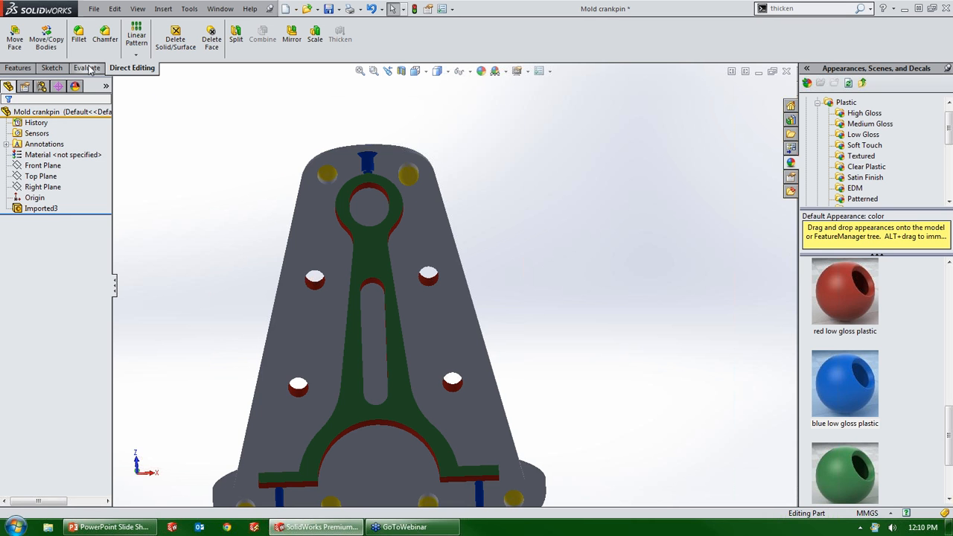
# Step: Hide the Direct Editing command set from the CommandManager, restore it and make it active again
pyautogui.rightClick(126, 72)
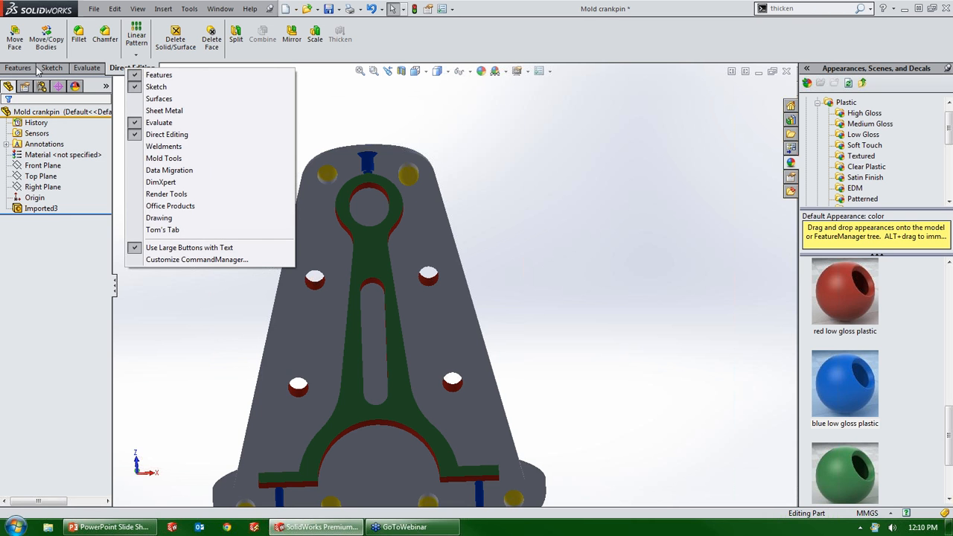
pyautogui.rightClick(87, 72)
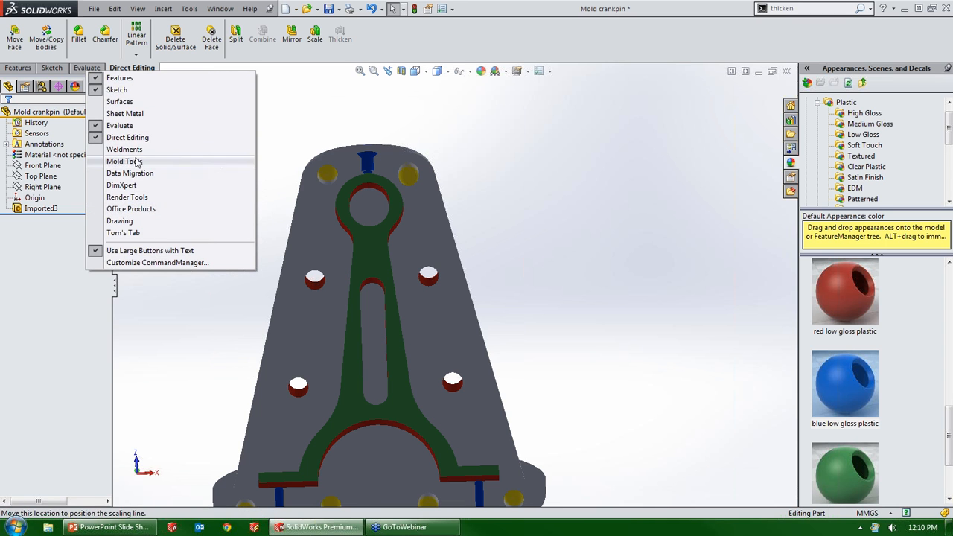
pyautogui.click(120, 138)
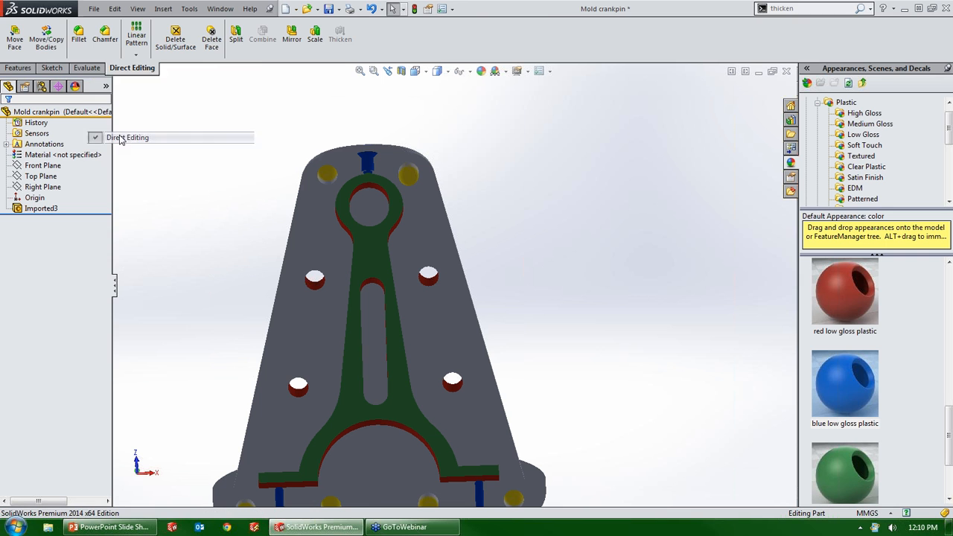
pyautogui.rightClick(96, 68)
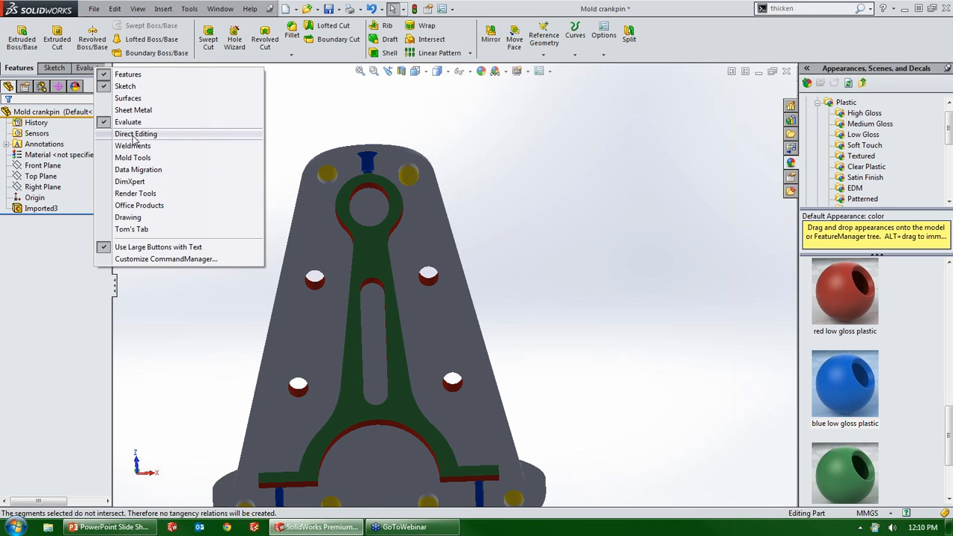
pyautogui.click(133, 134)
pyautogui.click(132, 68)
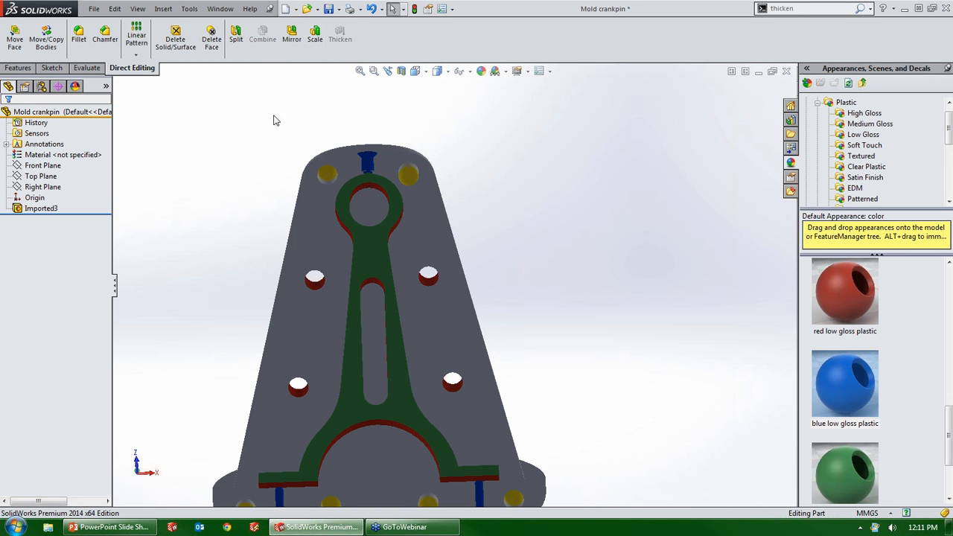
# Step: Examine the blue channel at the mold's narrow end and its small neck leading into the cavity
pyautogui.scroll(2, 361, 191)
pyautogui.scroll(-5, 382, 242)
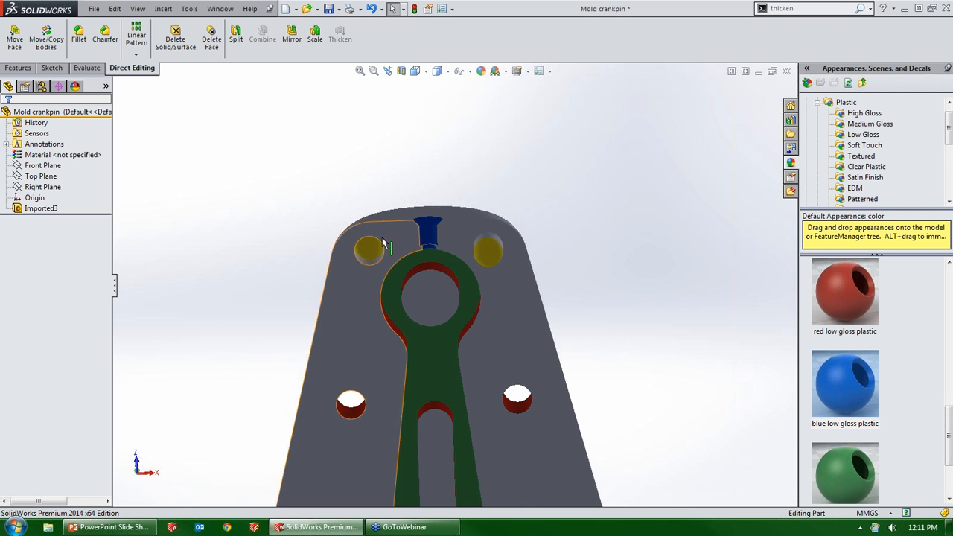
pyautogui.moveTo(382, 237); pyautogui.dragTo(412, 223, button='middle')
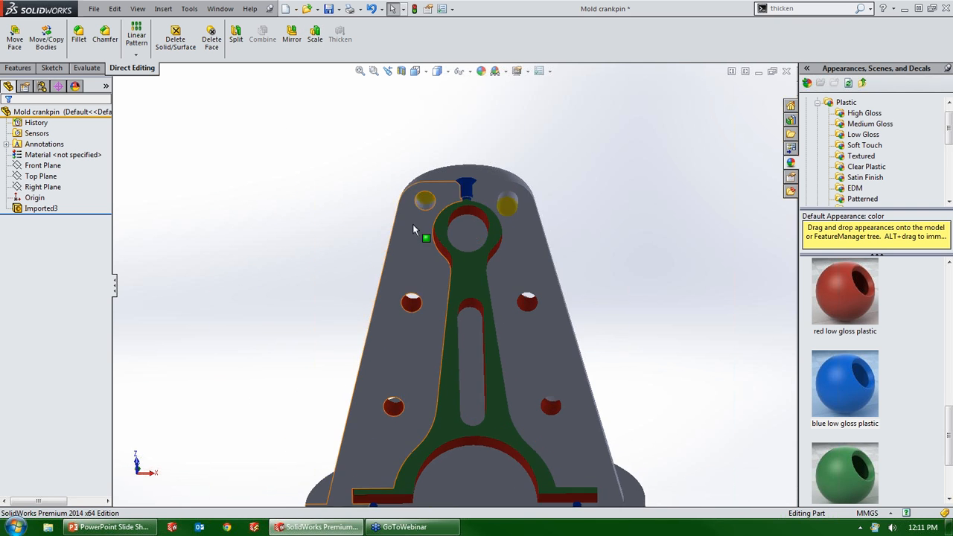
pyautogui.scroll(-6, 490, 236)
pyautogui.moveTo(477, 236); pyautogui.dragTo(461, 268, button='middle')
pyautogui.scroll(-3, 442, 255)
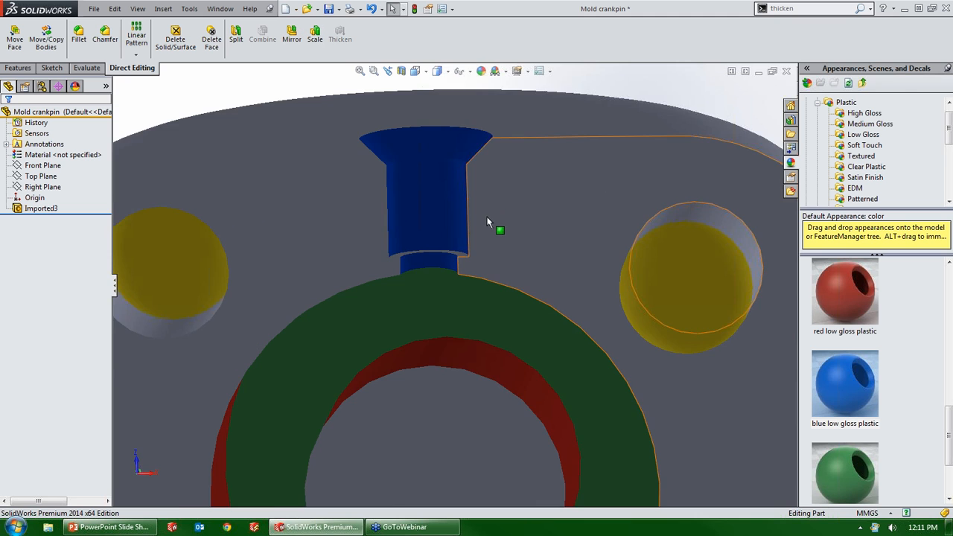
pyautogui.scroll(3, 484, 213)
pyautogui.scroll(-6, 431, 273)
pyautogui.moveTo(517, 284); pyautogui.dragTo(528, 318, button='middle')
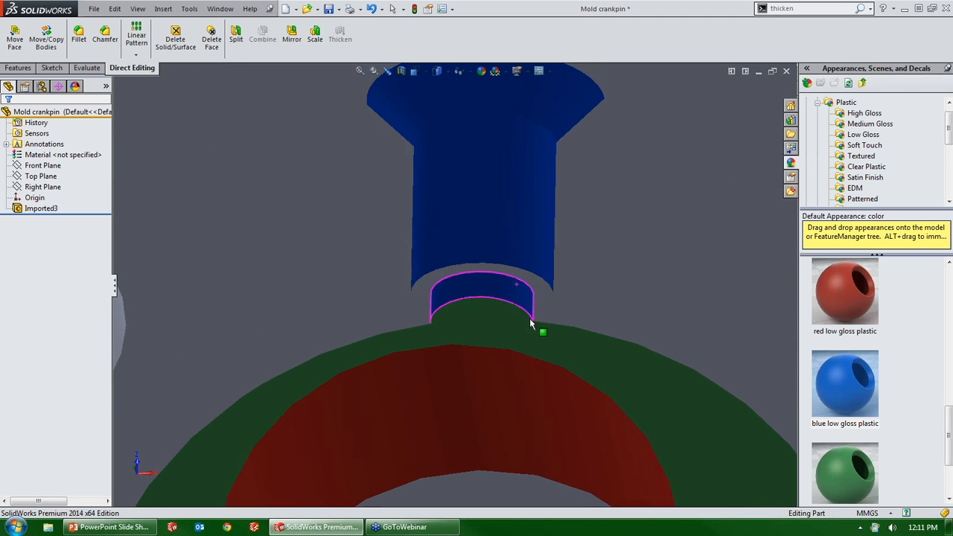
pyautogui.scroll(6, 520, 305)
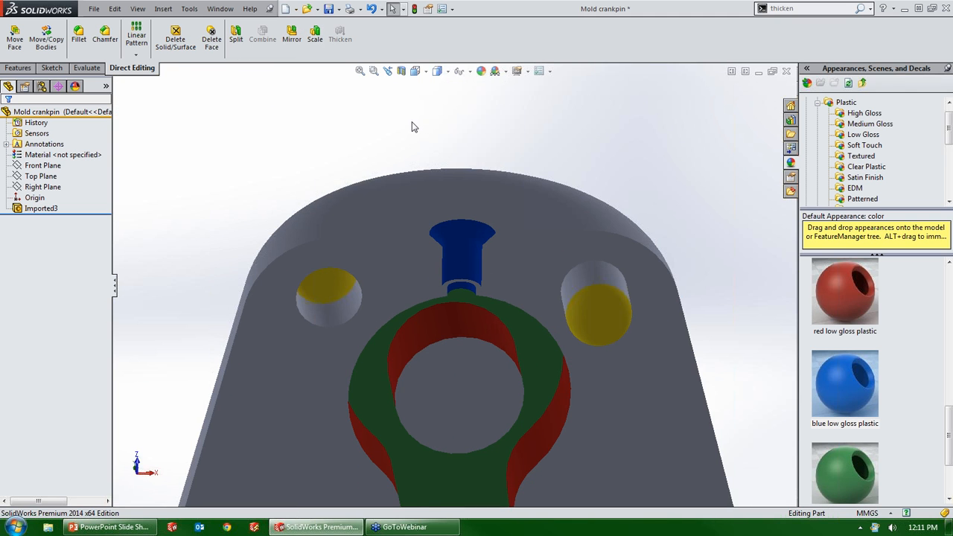
# Step: Measure the cylindrical face of the small neck between the narrow-end channel and the cavity
pyautogui.moveTo(421, 127); pyautogui.dragTo(463, 128, button='right')
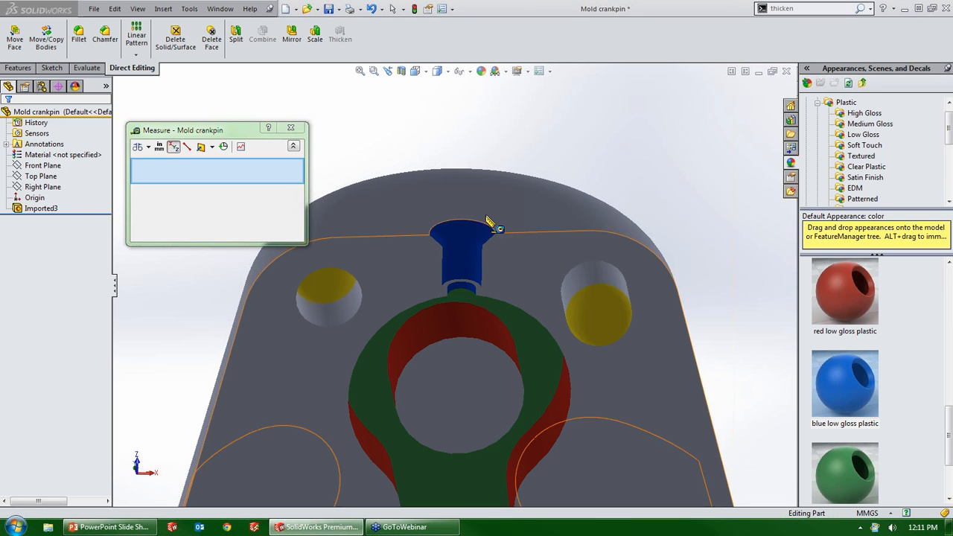
pyautogui.scroll(-3, 465, 296)
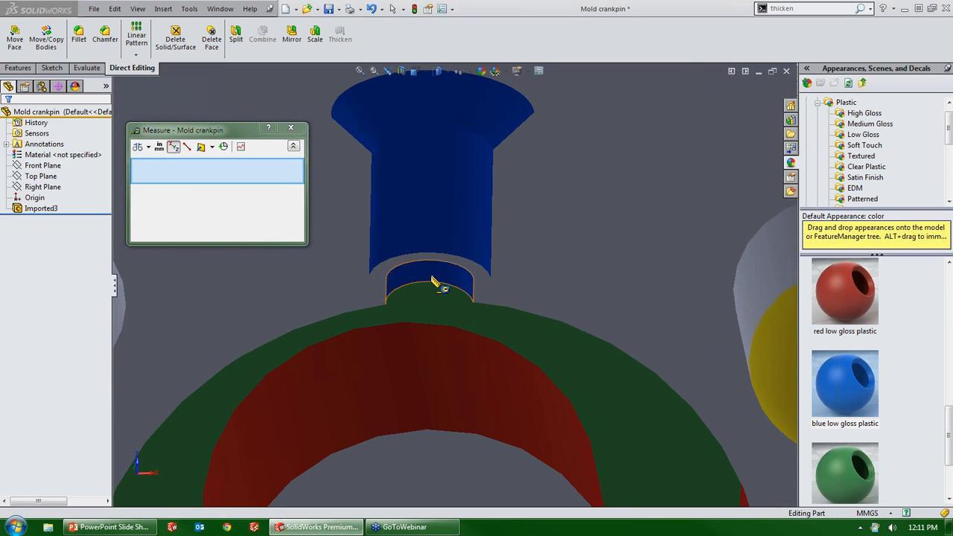
pyautogui.click(435, 282)
pyautogui.scroll(-1, 435, 283)
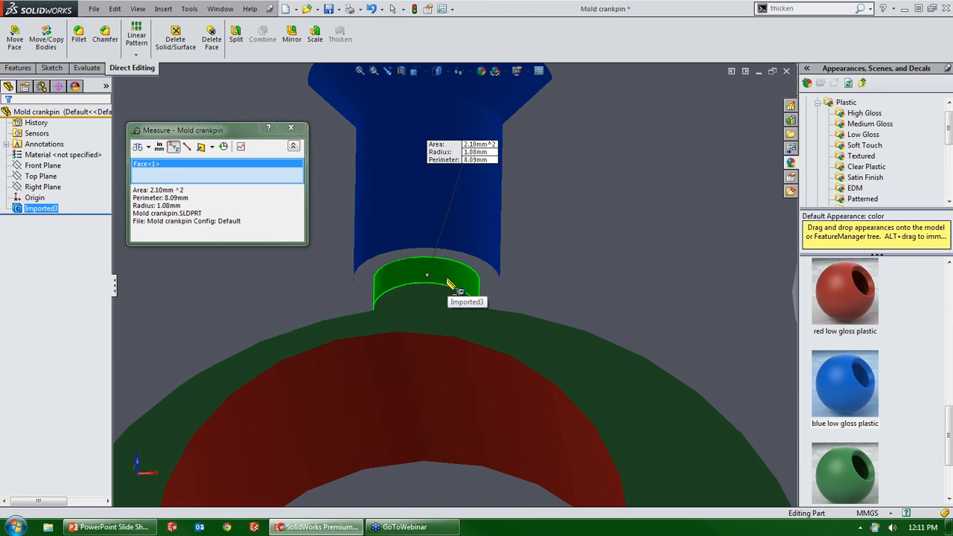
# Step: Change the document units to IPS and measure the neck's cylindrical face again in inches
pyautogui.click(882, 513)
pyautogui.click(863, 481)
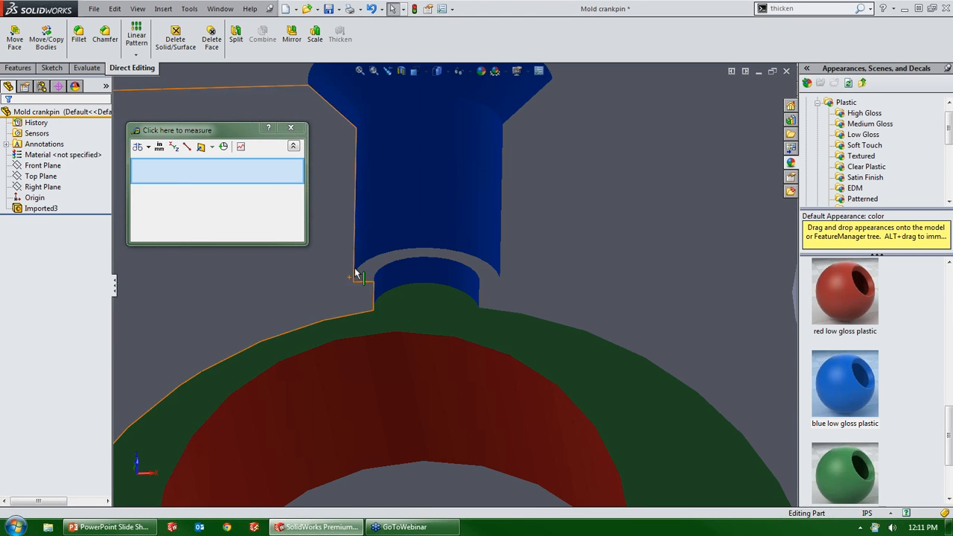
pyautogui.click(447, 287)
pyautogui.scroll(6, 468, 253)
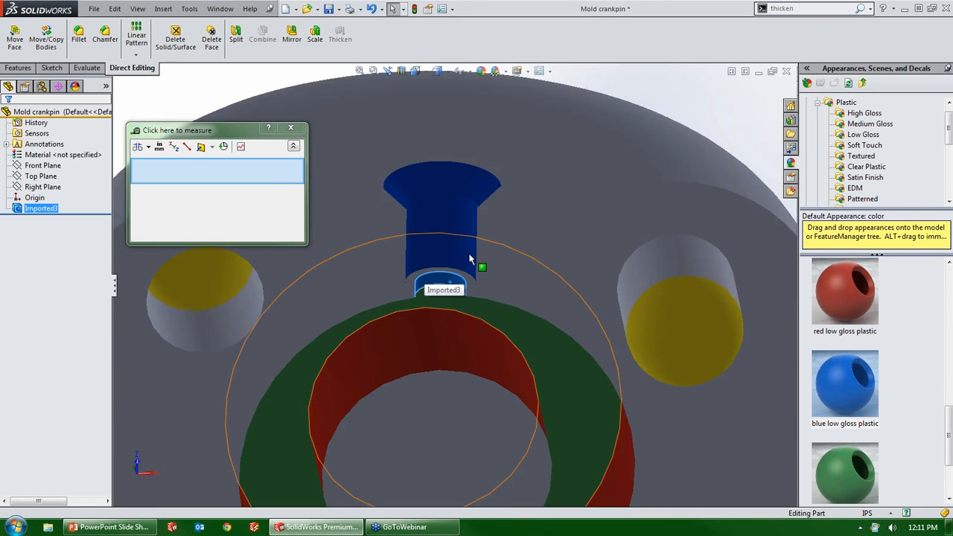
pyautogui.click(549, 184)
pyautogui.click(448, 294)
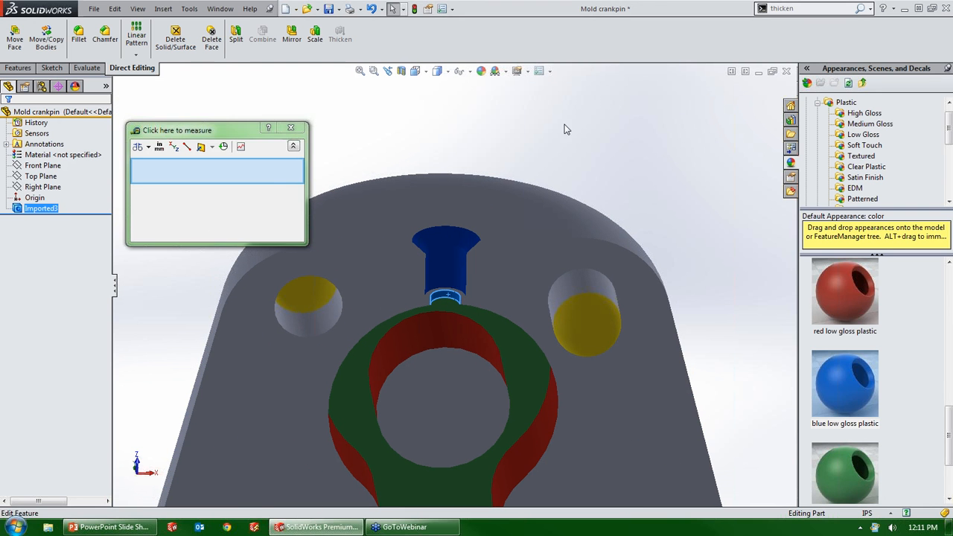
pyautogui.moveTo(549, 142); pyautogui.dragTo(683, 158, button='right')
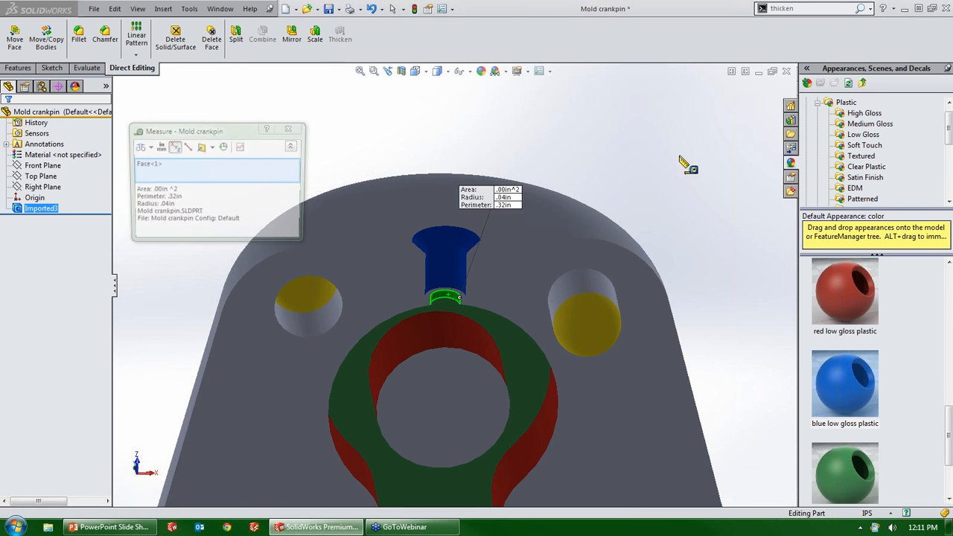
pyautogui.scroll(-6, 417, 292)
pyautogui.scroll(1, 516, 308)
pyautogui.scroll(-3, 410, 276)
pyautogui.scroll(-1, 570, 329)
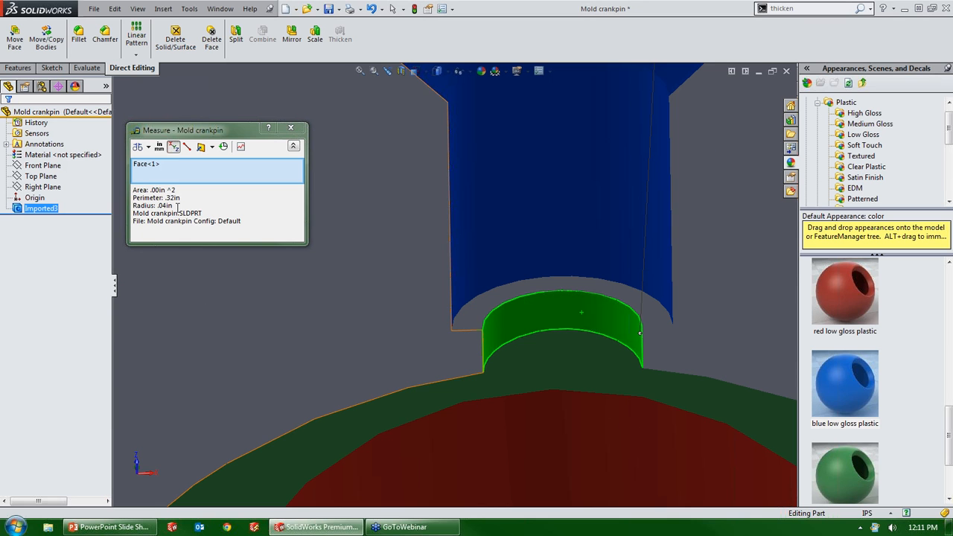
pyautogui.scroll(6, 610, 376)
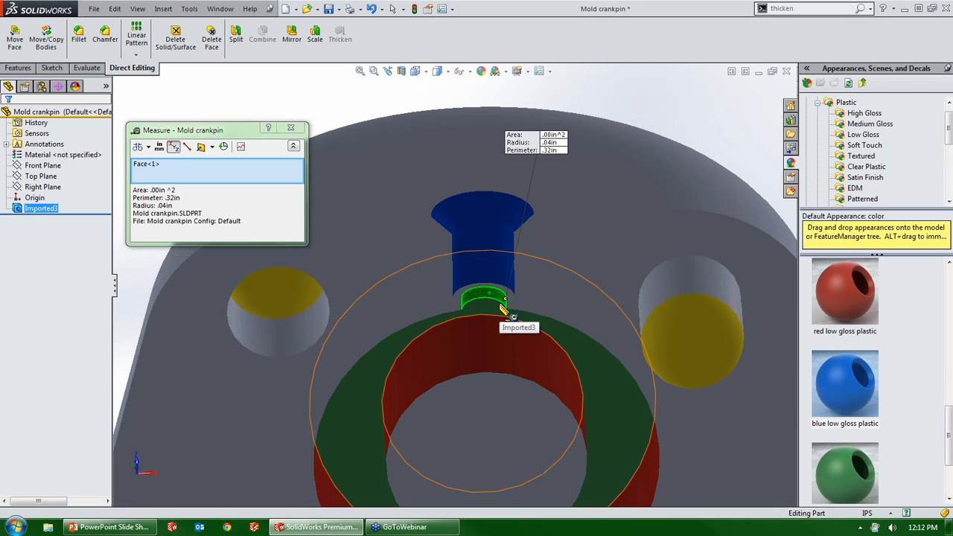
# Step: Clear the selected neck face and close the Measure tool
pyautogui.scroll(-3, 529, 300)
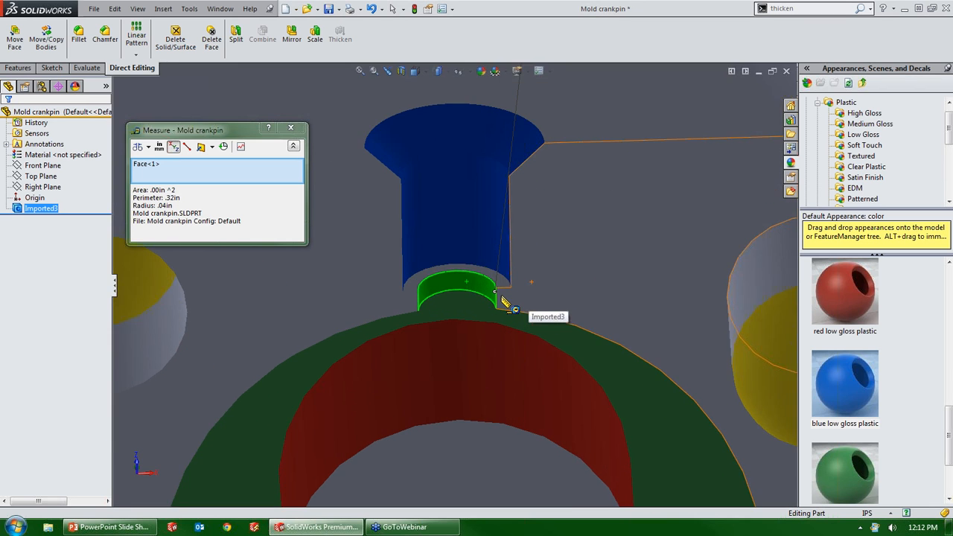
pyautogui.scroll(4, 508, 295)
pyautogui.click(642, 140)
pyautogui.click(290, 127)
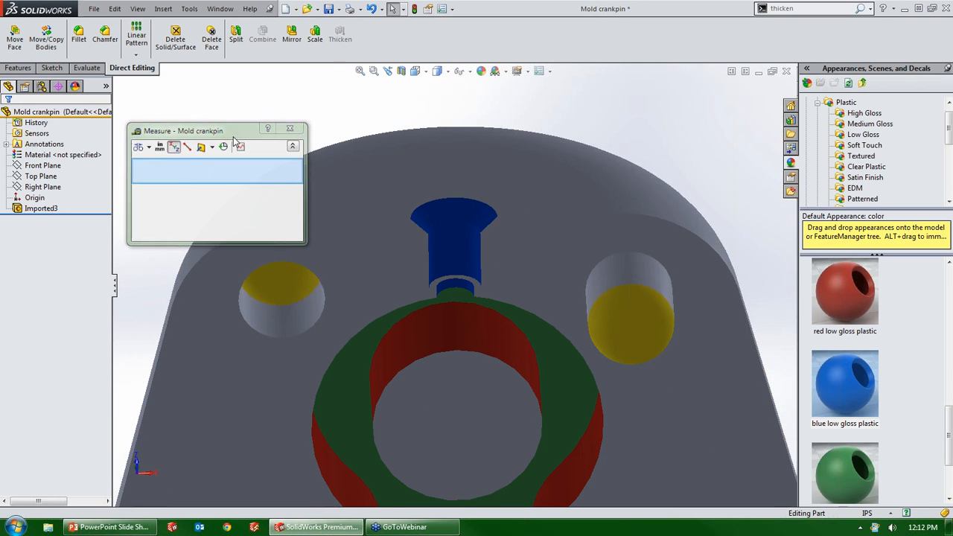
# Step: Start a Move Face offset of 0.01 in on the small neck, the channel cylinder and its flared conical face
pyautogui.scroll(-5, 462, 283)
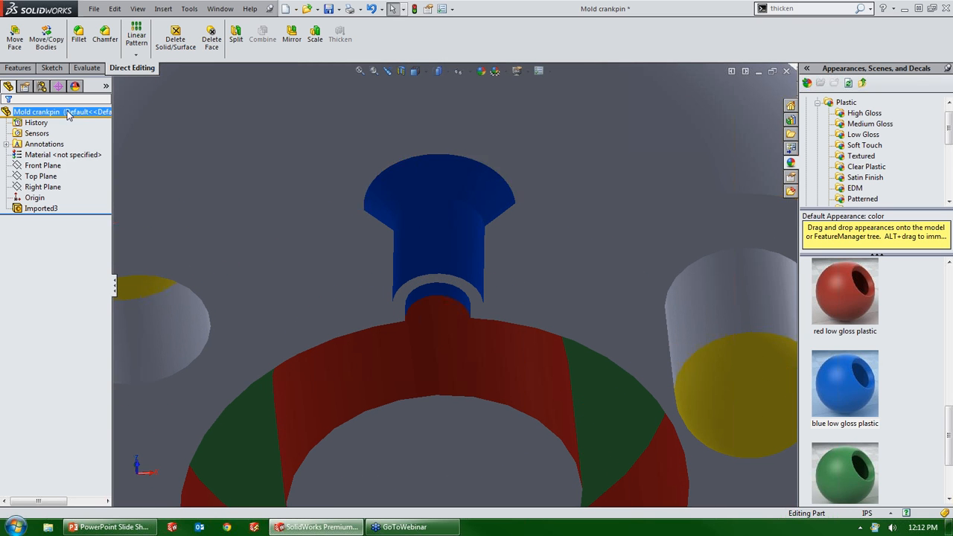
pyautogui.click(14, 39)
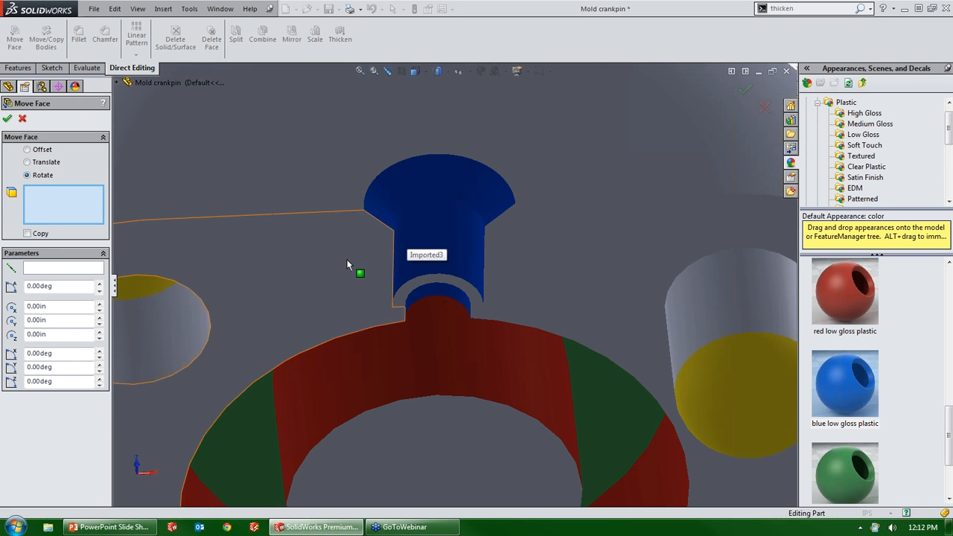
pyautogui.click(43, 149)
pyautogui.scroll(-3, 428, 305)
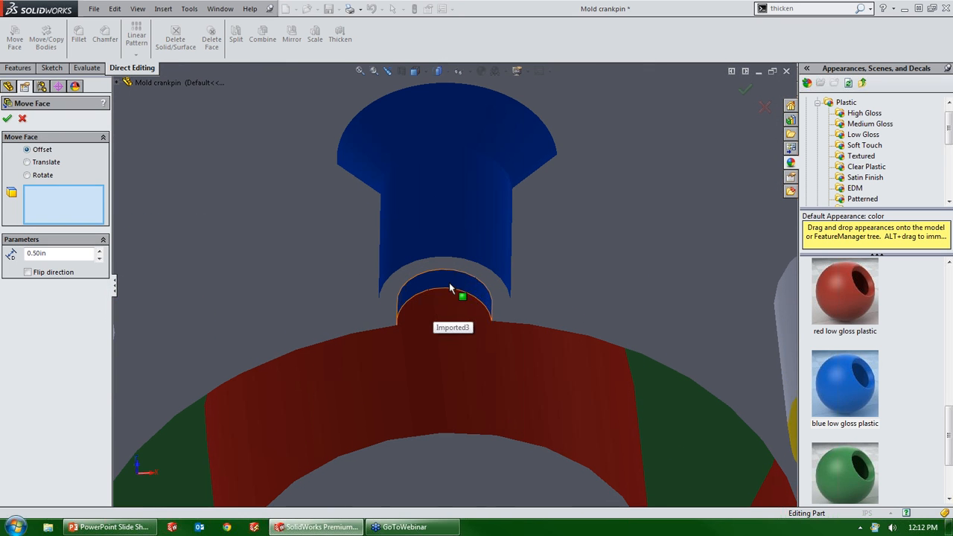
pyautogui.click(449, 289)
pyautogui.click(452, 219)
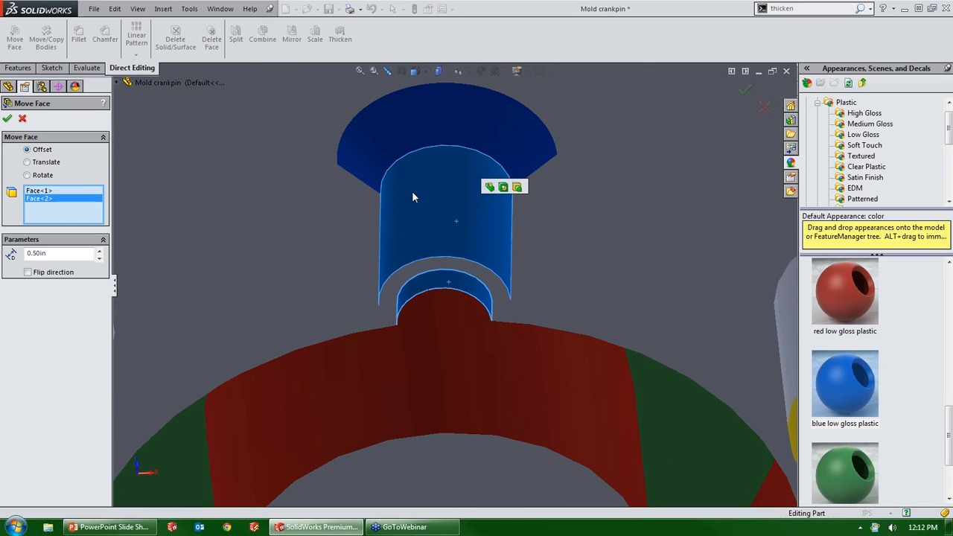
pyautogui.click(436, 131)
pyautogui.doubleClick(67, 256)
pyautogui.write('.01')
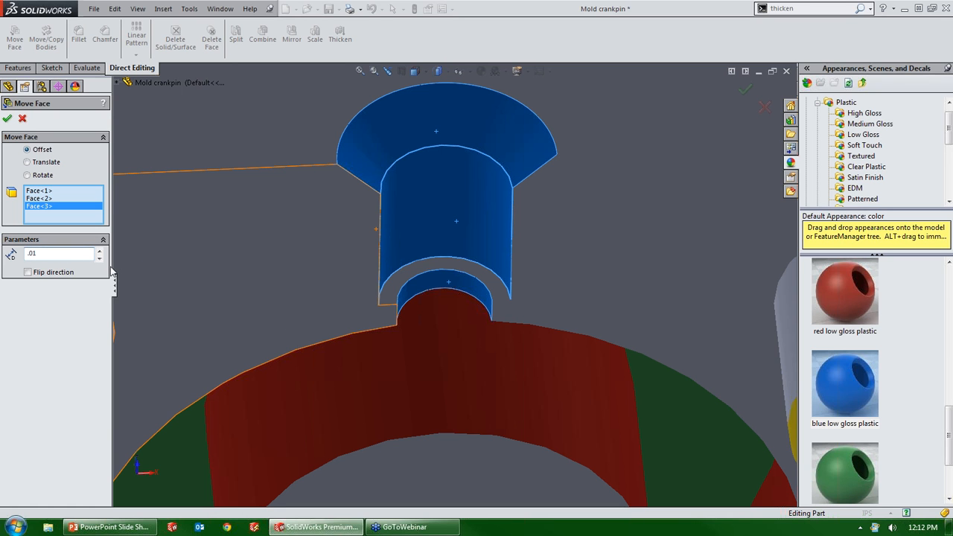
pyautogui.press('Return')
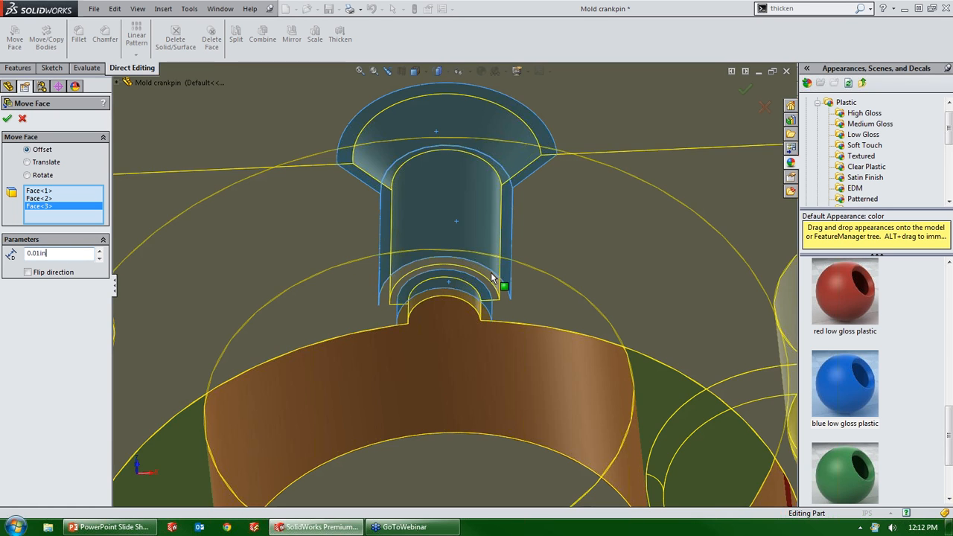
# Step: Flip the offset direction so the three channel faces move outward, and accept the Move Face feature
pyautogui.moveTo(436, 223); pyautogui.dragTo(398, 171, button='middle')
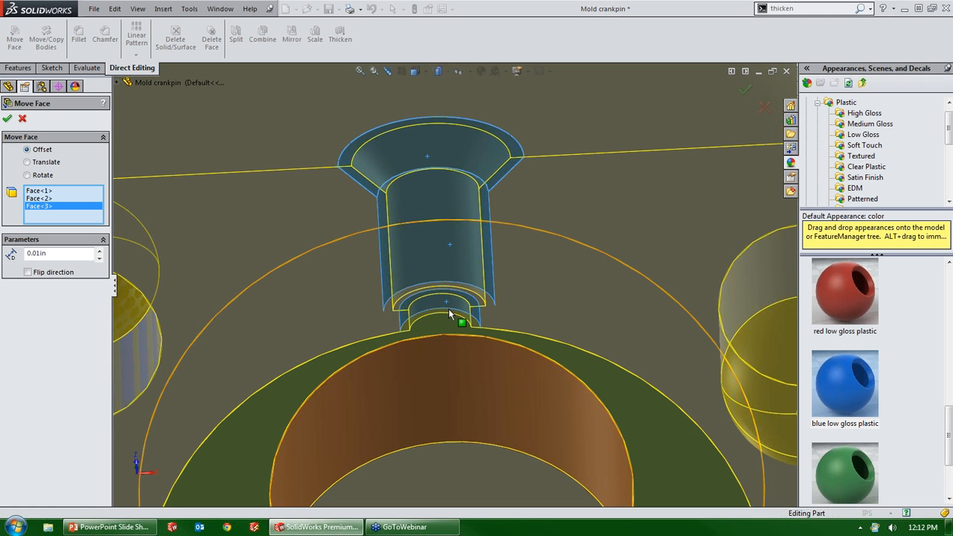
pyautogui.scroll(-5, 446, 301)
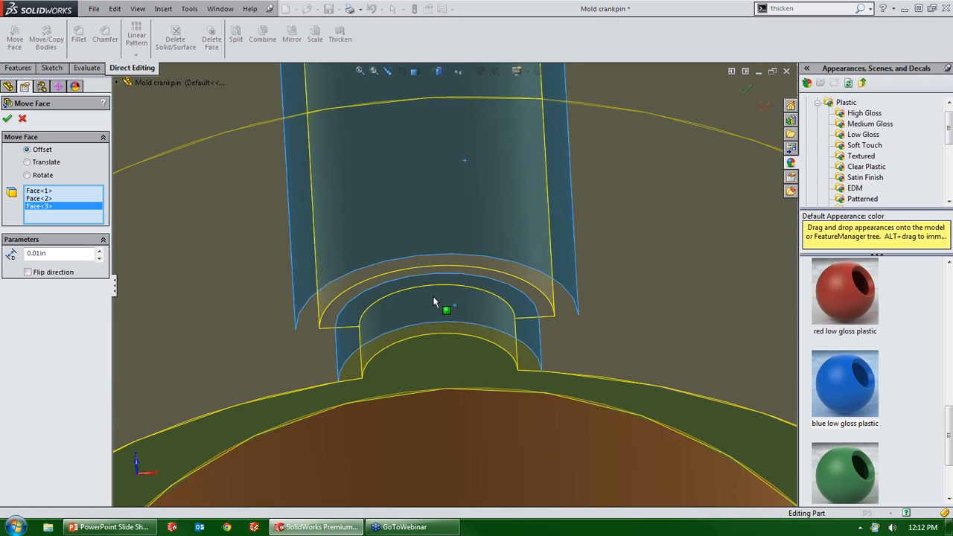
pyautogui.moveTo(437, 281); pyautogui.dragTo(447, 267, button='middle')
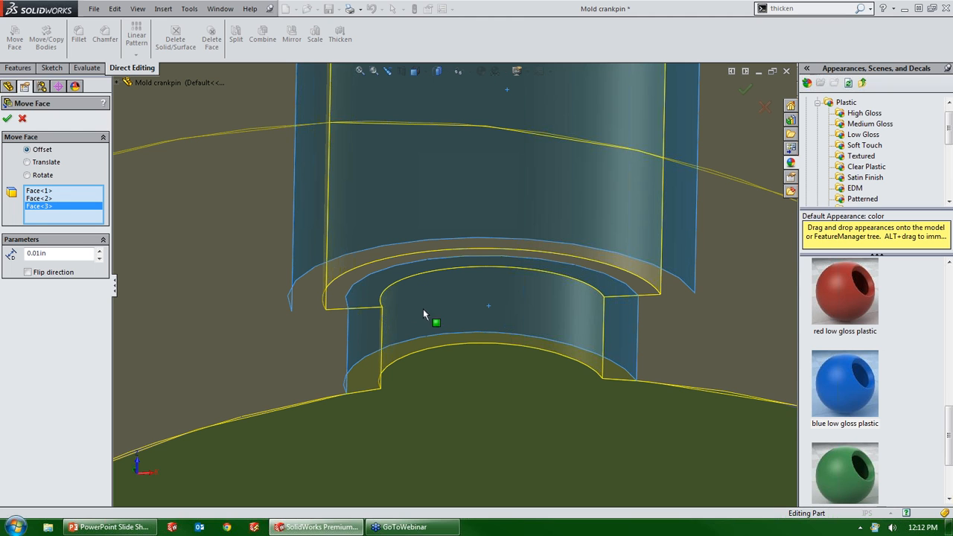
pyautogui.click(28, 272)
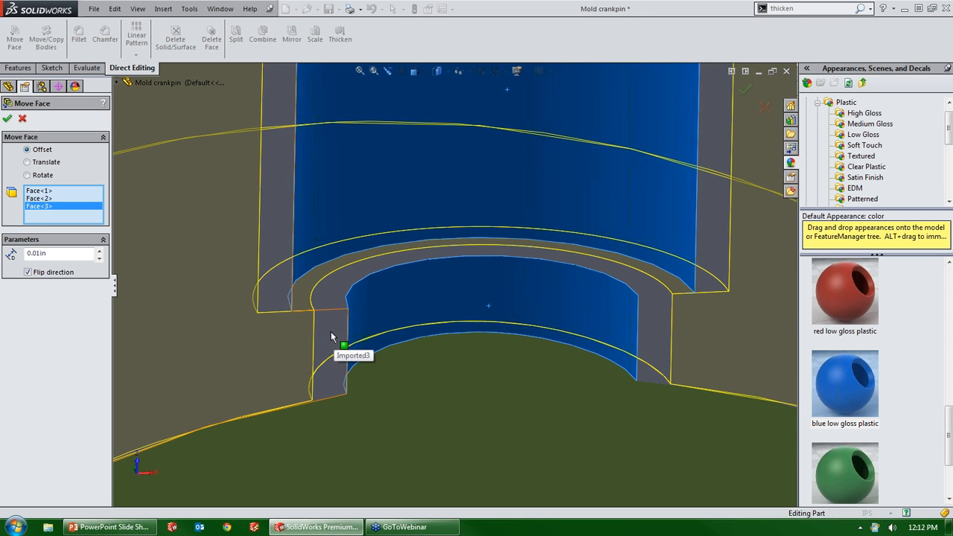
pyautogui.scroll(6, 515, 309)
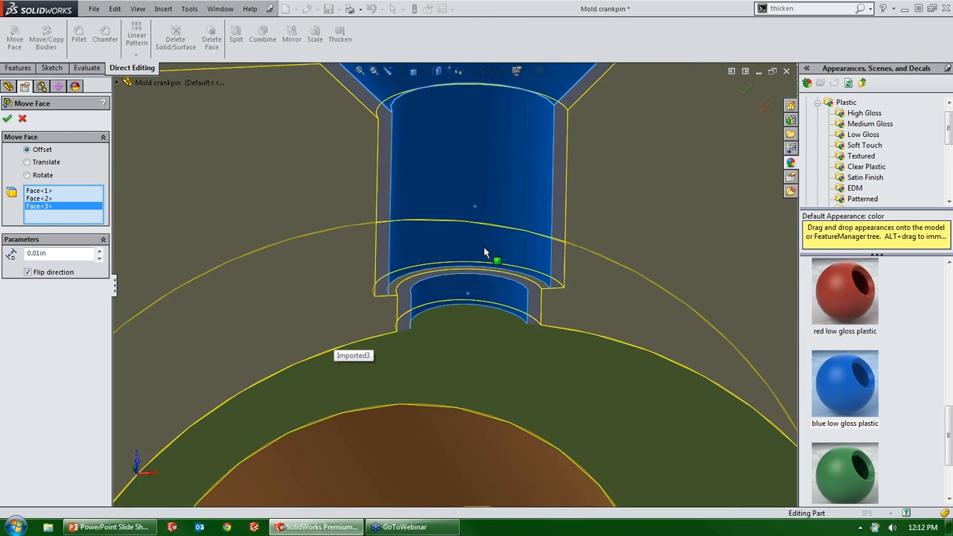
pyautogui.scroll(5, 457, 260)
pyautogui.scroll(-3, 458, 249)
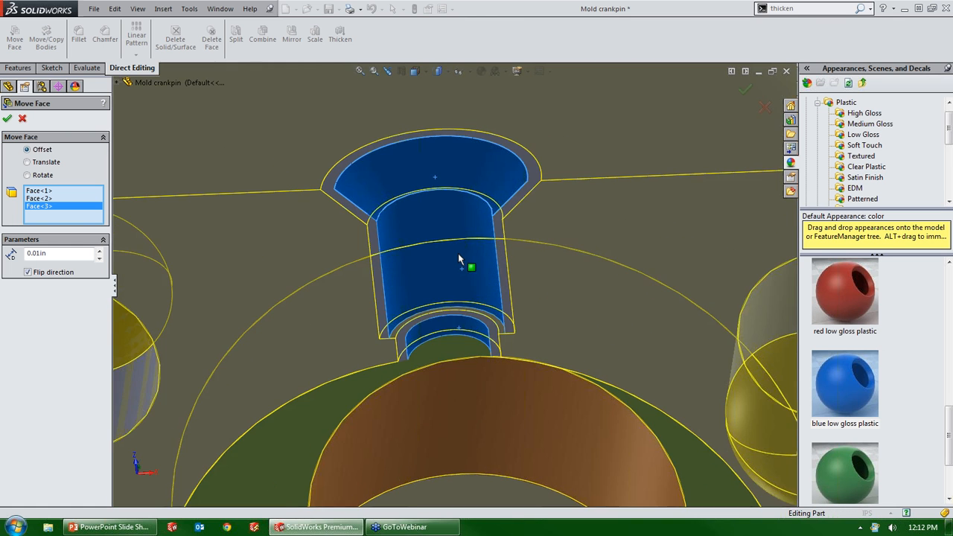
pyautogui.scroll(-3, 429, 202)
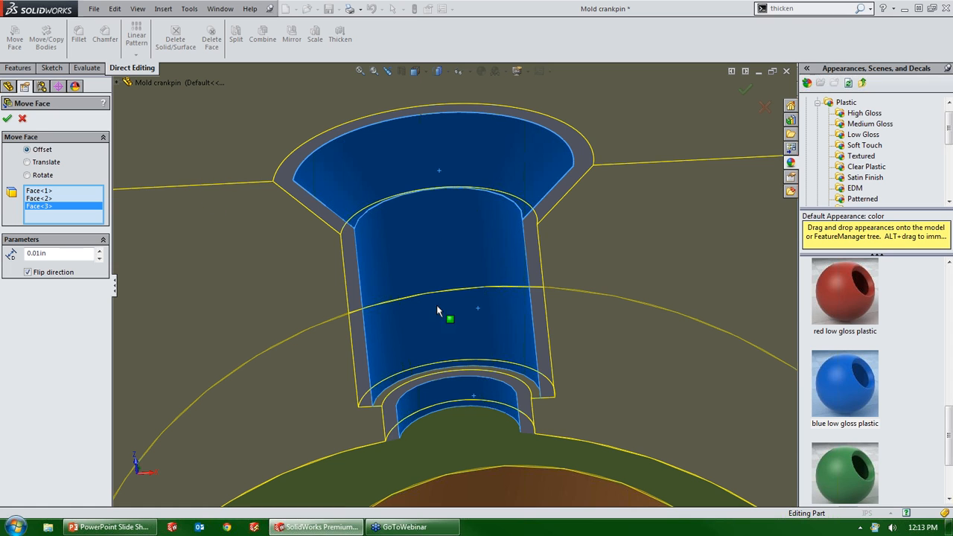
pyautogui.click(7, 118)
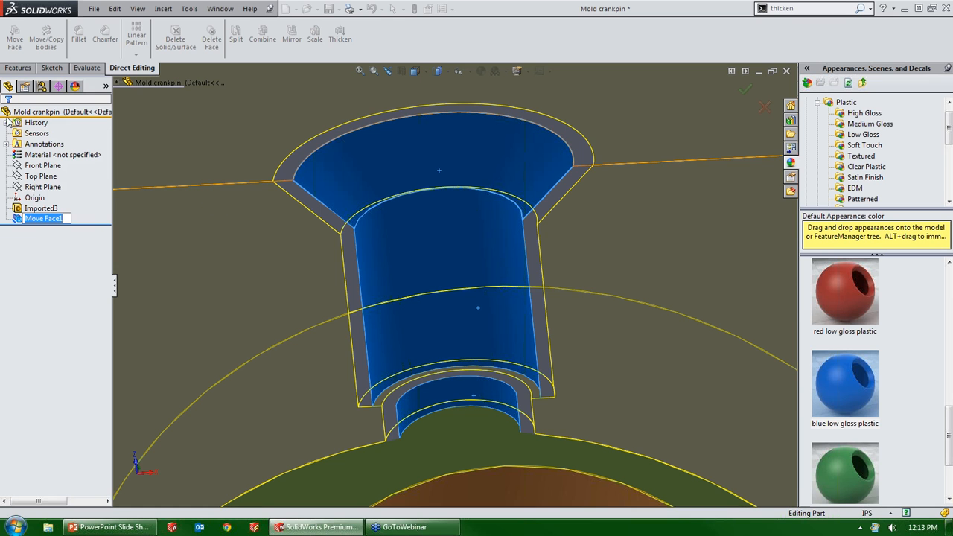
# Step: Measure the cylindrical face of the enlarged neck, clear the selection and close the Measure tool
pyautogui.scroll(5, 464, 313)
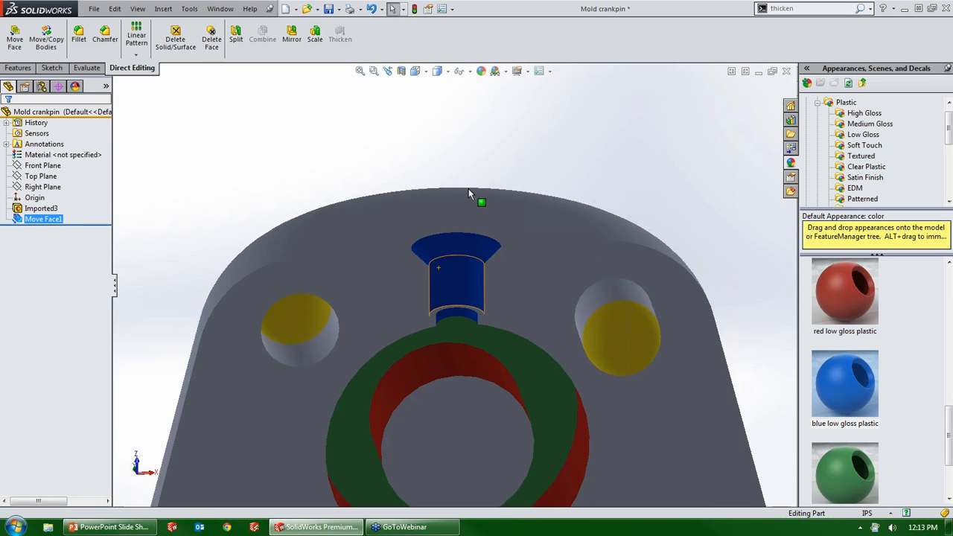
pyautogui.press('m')
pyautogui.scroll(-6, 436, 320)
pyautogui.click(493, 299)
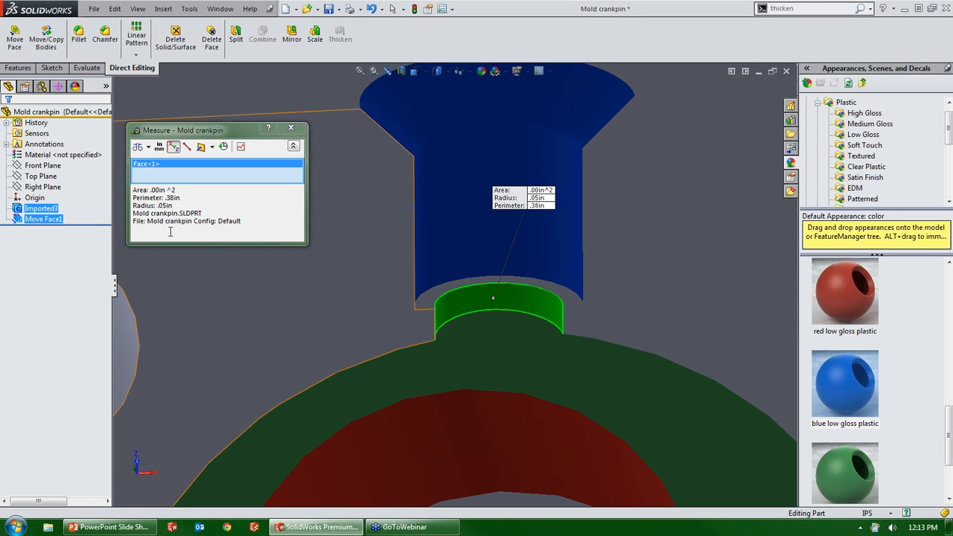
pyautogui.scroll(6, 447, 290)
pyautogui.scroll(-4, 485, 286)
pyautogui.click(456, 153)
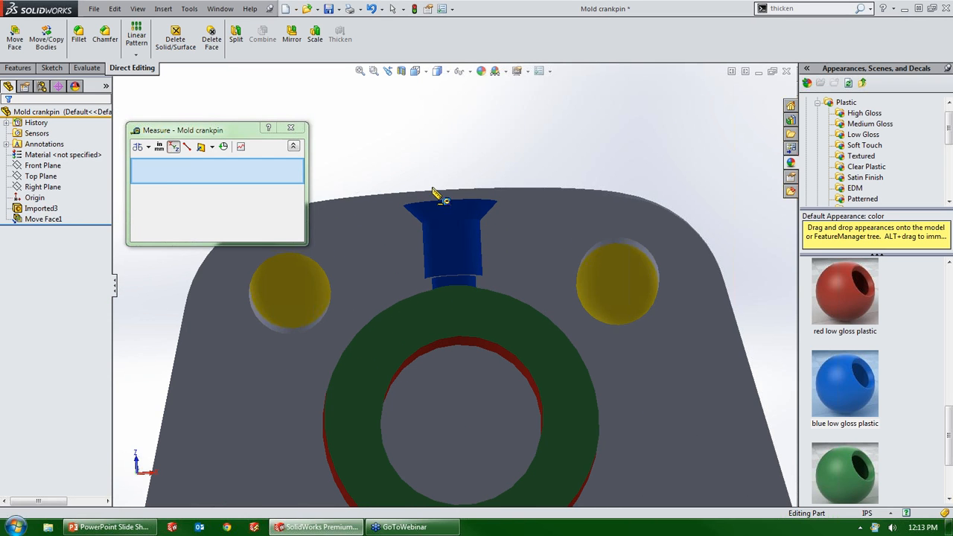
pyautogui.scroll(-2, 453, 156)
pyautogui.click(290, 127)
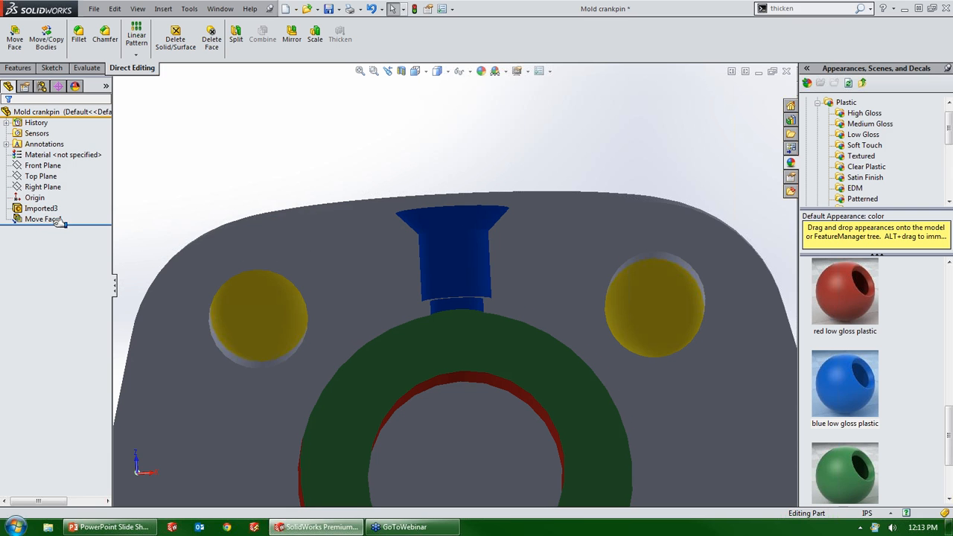
# Step: Examine the enlarged channel and highlight the geometry of the Imported3 feature
pyautogui.scroll(-3, 483, 278)
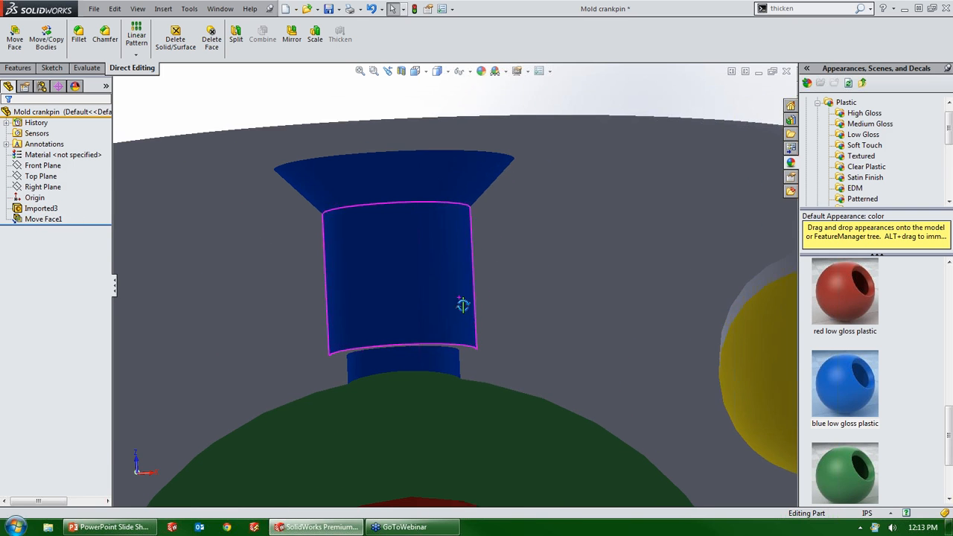
pyautogui.moveTo(462, 305); pyautogui.dragTo(421, 296, button='middle')
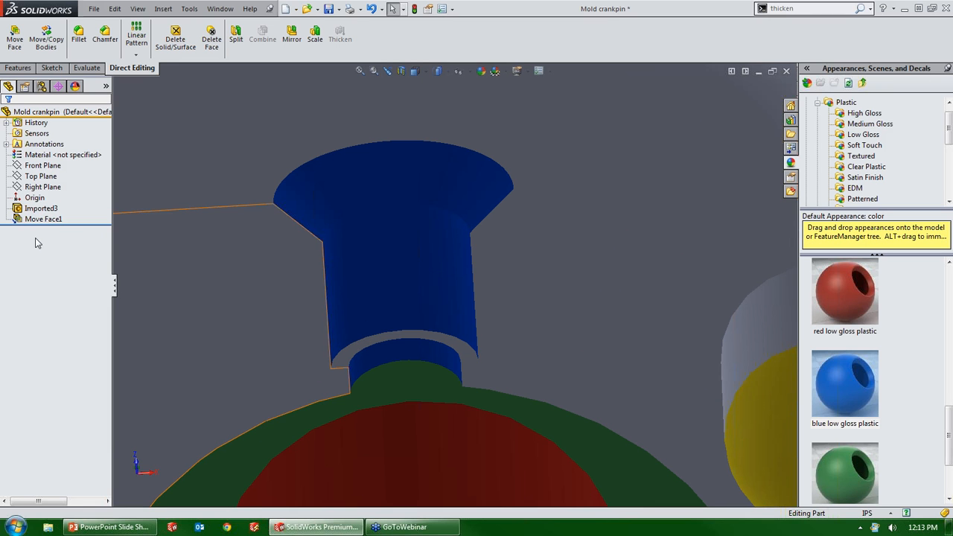
pyautogui.click(42, 219)
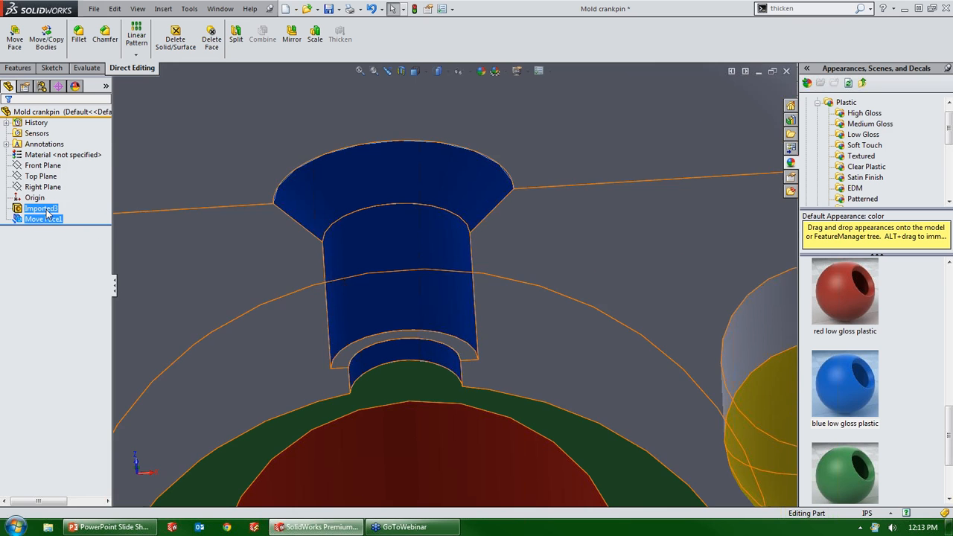
pyautogui.click(45, 209)
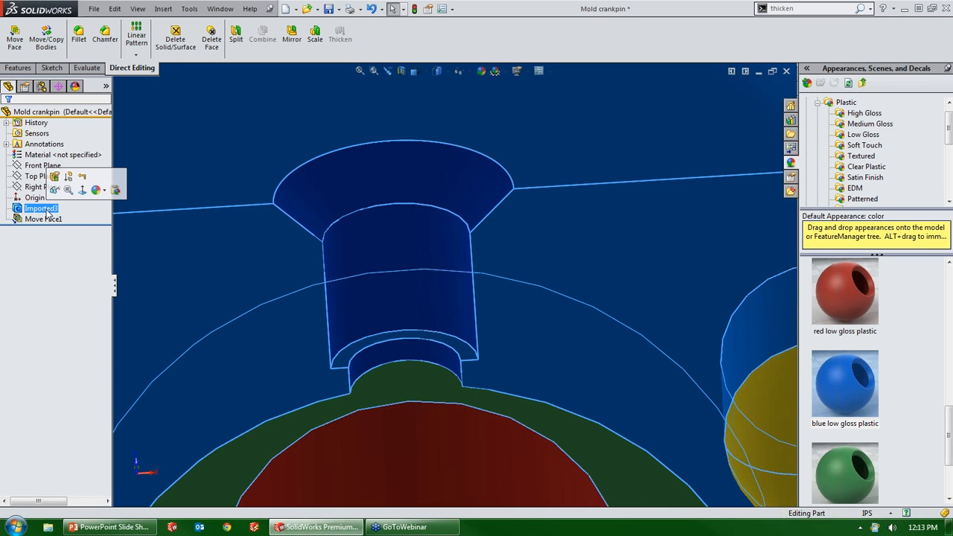
# Step: Edit the Move Face1 feature and set its offset distance to 0.02 in
pyautogui.click(46, 218)
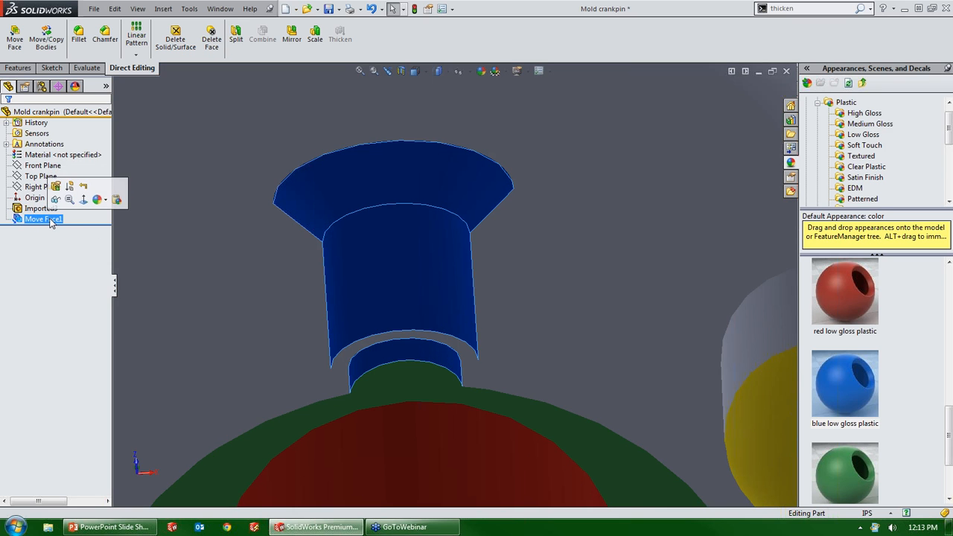
pyautogui.click(56, 186)
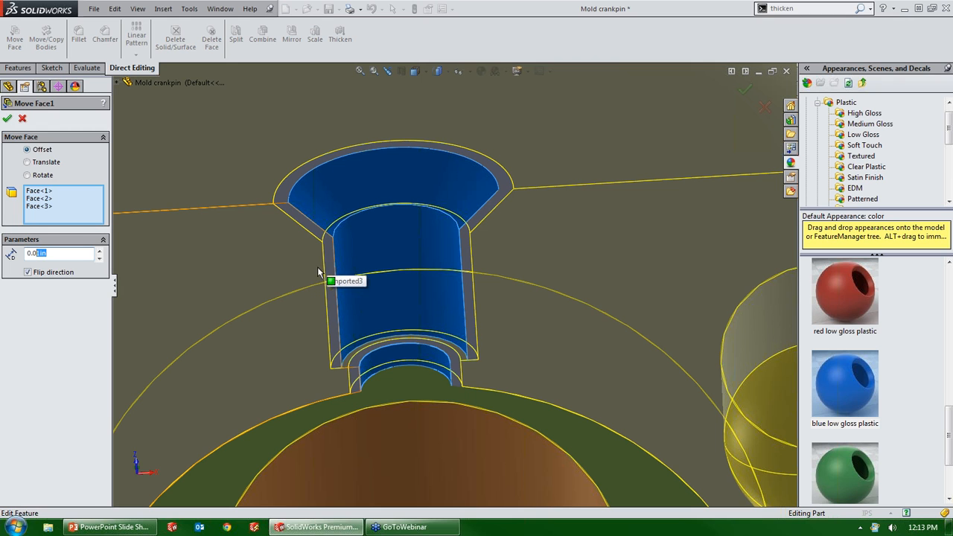
pyautogui.write('2')
pyautogui.press('Return')
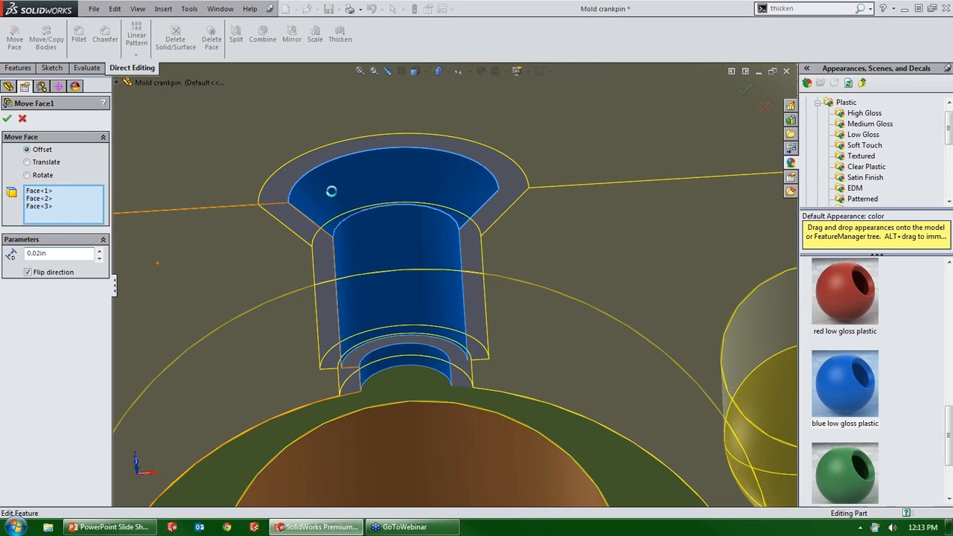
pyautogui.scroll(1, 439, 318)
pyautogui.scroll(-2, 433, 319)
pyautogui.scroll(-3, 425, 246)
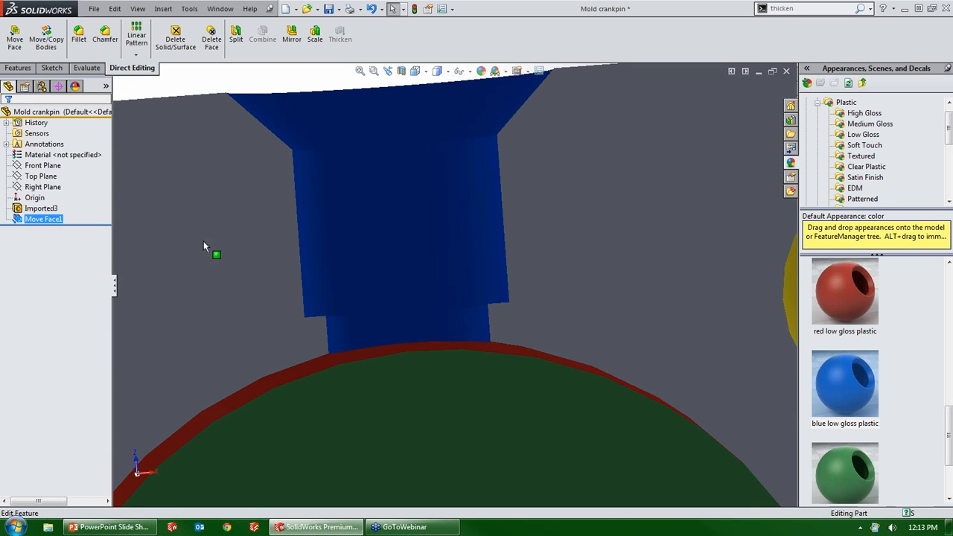
pyautogui.click(213, 251)
pyautogui.scroll(3, 323, 291)
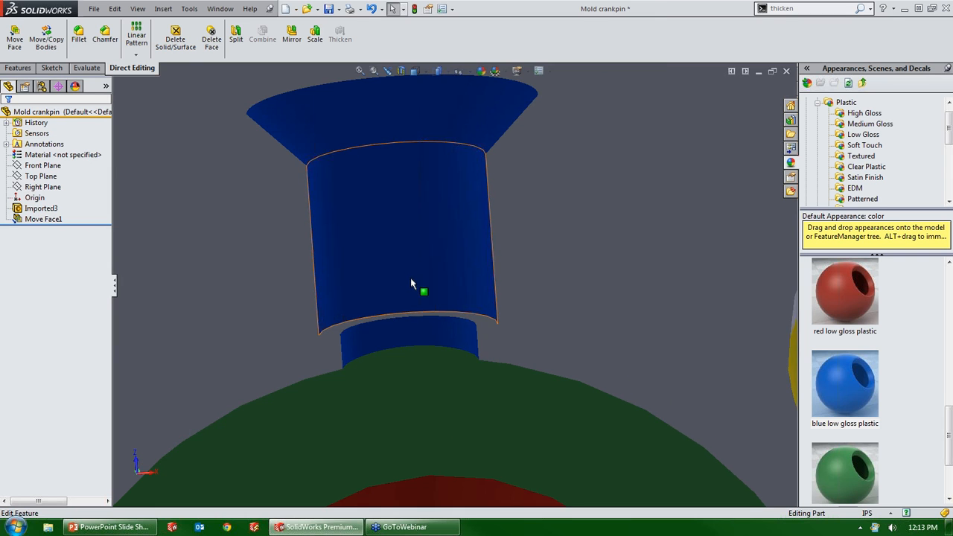
pyautogui.scroll(5, 417, 286)
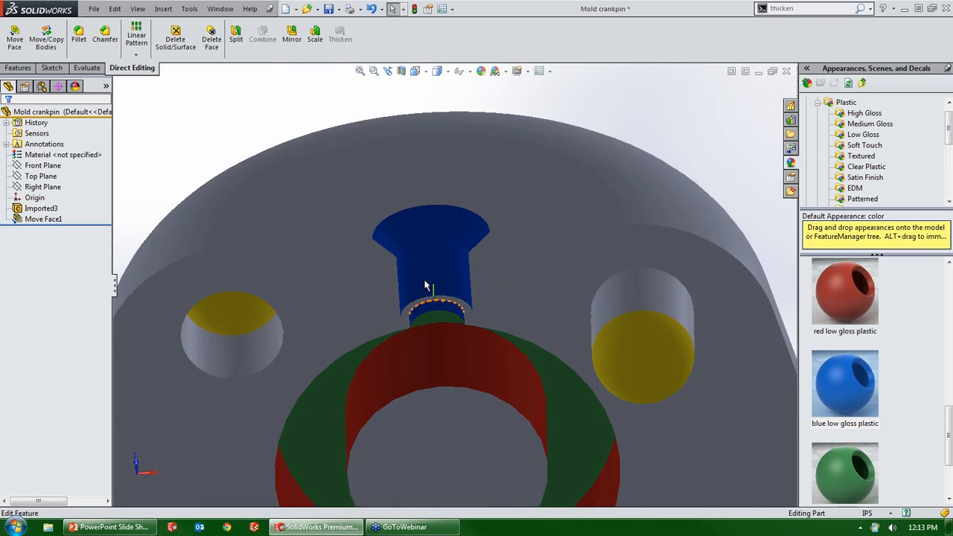
# Step: Measure the distance between the green cavity floor and the gray parting face of the mold half
pyautogui.moveTo(424, 285); pyautogui.dragTo(455, 290, button='middle')
pyautogui.scroll(6, 455, 285)
pyautogui.moveTo(444, 380); pyautogui.dragTo(341, 335, button='middle')
pyautogui.scroll(-4, 506, 368)
pyautogui.moveTo(506, 367); pyautogui.dragTo(470, 357, button='middle')
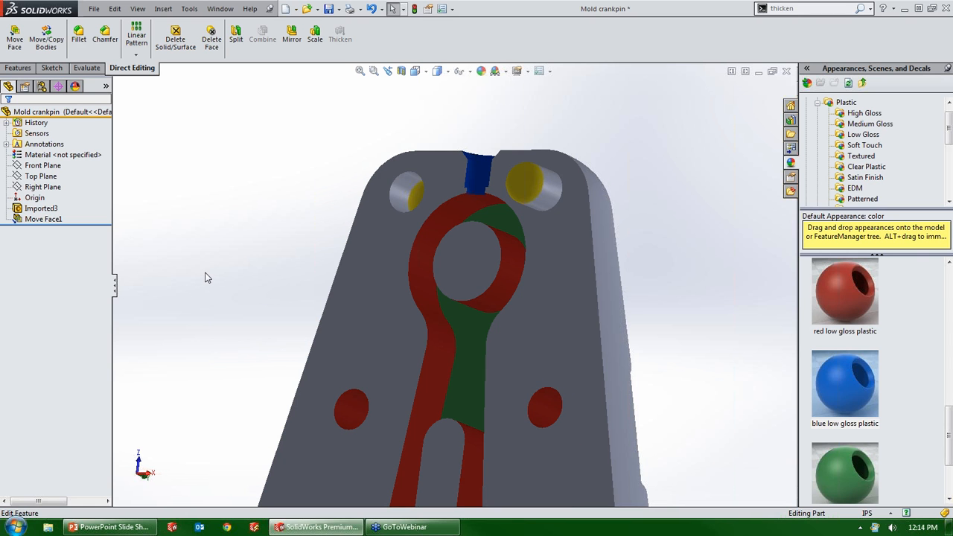
pyautogui.moveTo(192, 277); pyautogui.dragTo(242, 279, button='right')
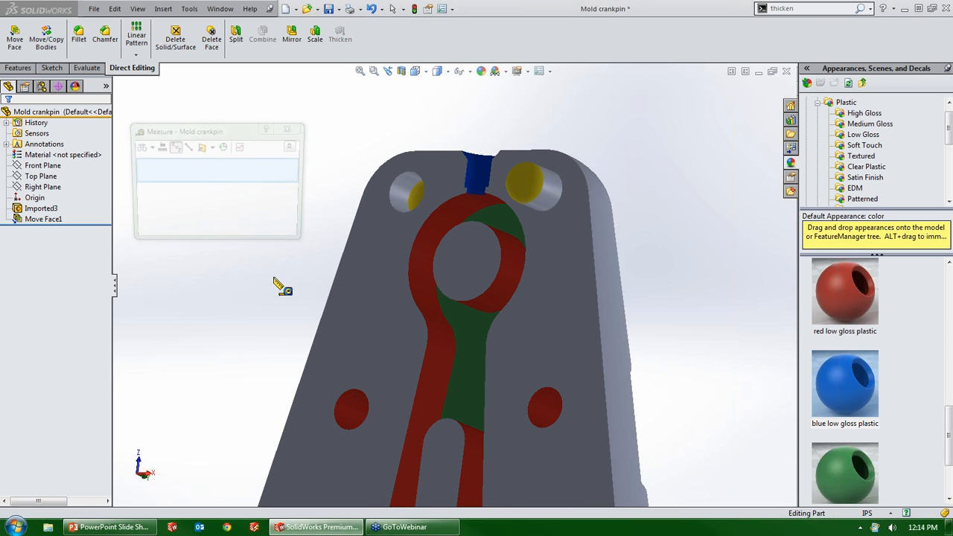
pyautogui.scroll(-3, 425, 349)
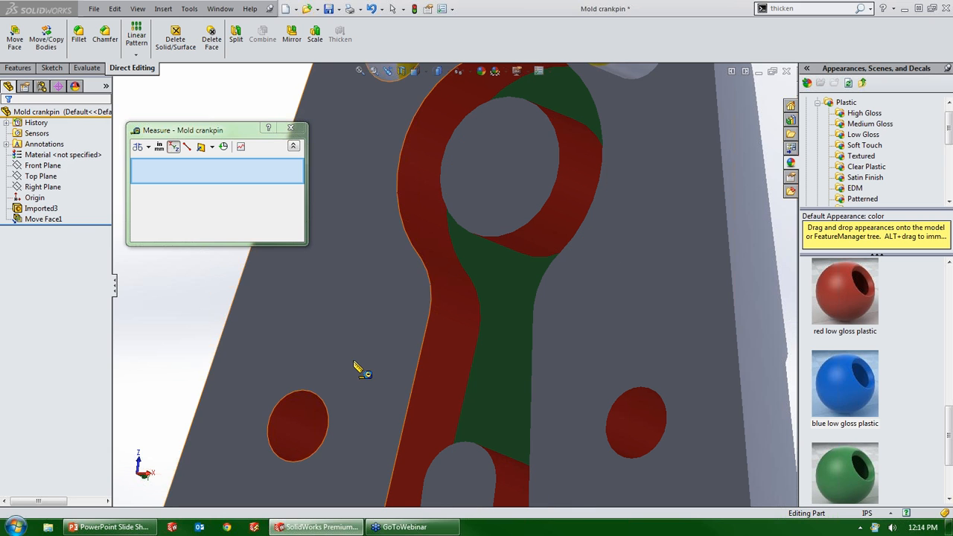
pyautogui.click(507, 379)
pyautogui.click(383, 348)
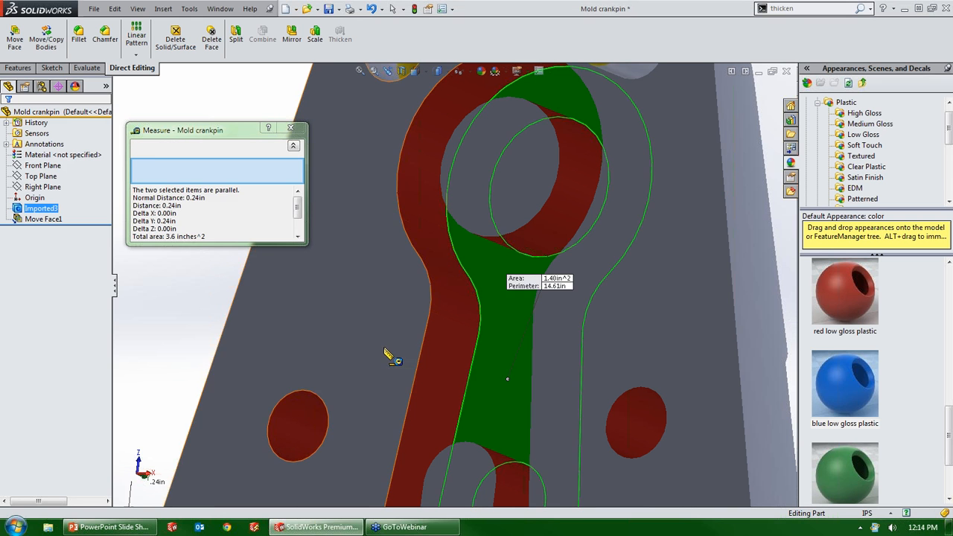
pyautogui.scroll(-2, 457, 364)
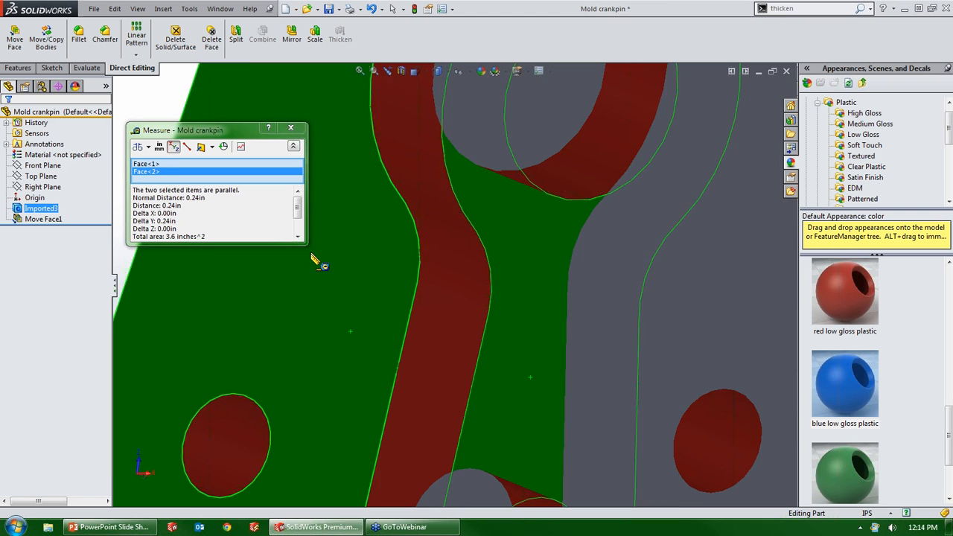
# Step: Examine the measured cavity floor and parting face from several angles, close the Measure tool and clear the selection
pyautogui.scroll(5, 316, 261)
pyautogui.scroll(-5, 428, 392)
pyautogui.moveTo(387, 361); pyautogui.dragTo(353, 298, button='middle')
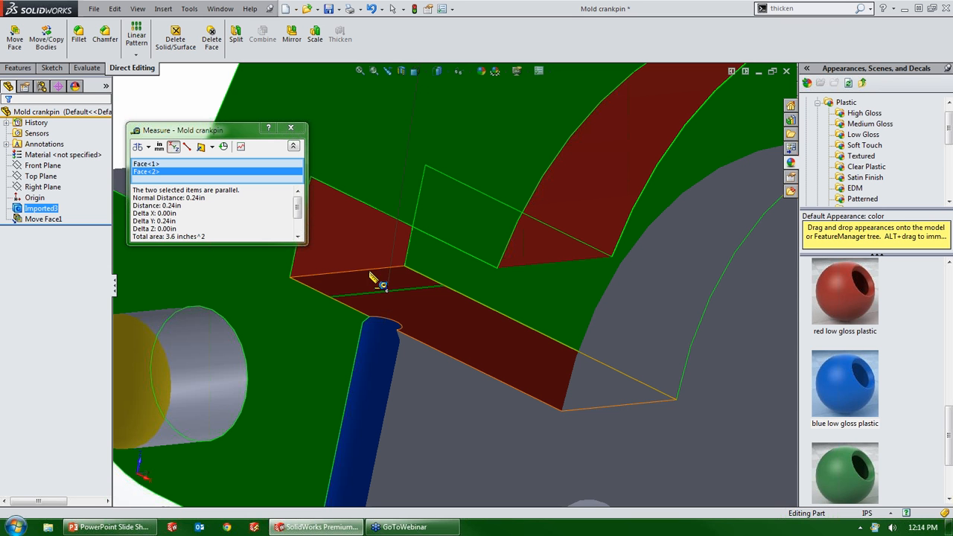
pyautogui.scroll(3, 499, 218)
pyautogui.scroll(5, 529, 218)
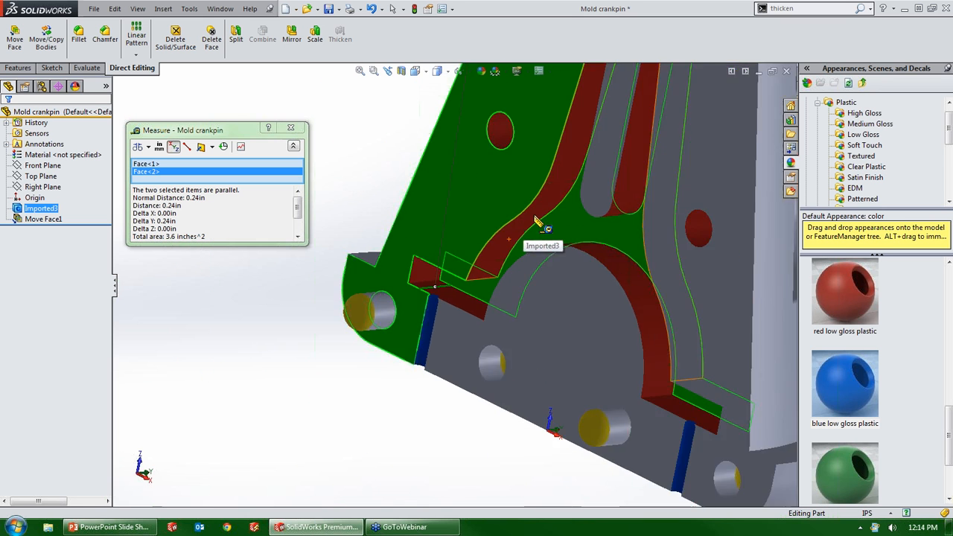
pyautogui.moveTo(542, 195); pyautogui.dragTo(576, 179, button='middle')
pyautogui.click(323, 97)
pyautogui.click(290, 128)
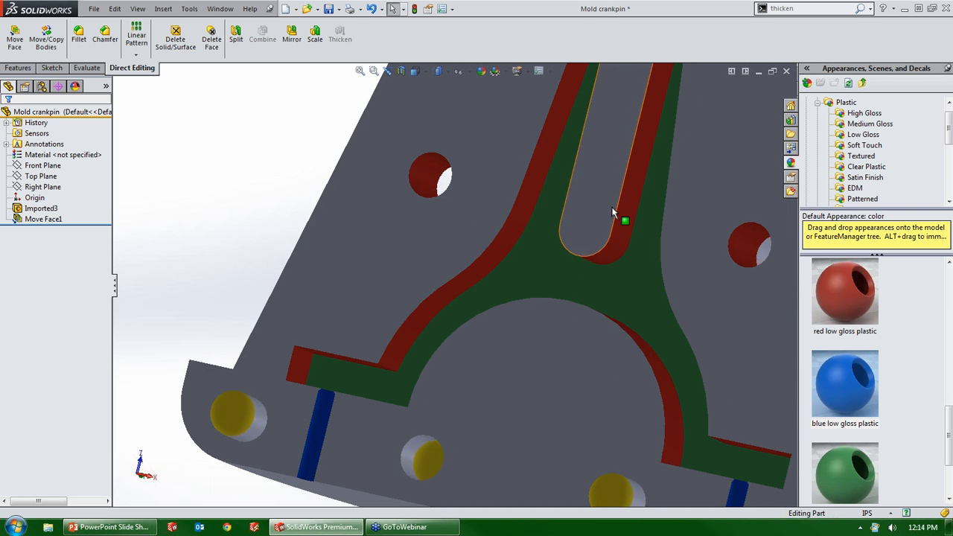
# Step: Set up a Move Face translation on the green cavity floor face with a distance of 0.04 in
pyautogui.scroll(-4, 621, 190)
pyautogui.scroll(4, 573, 245)
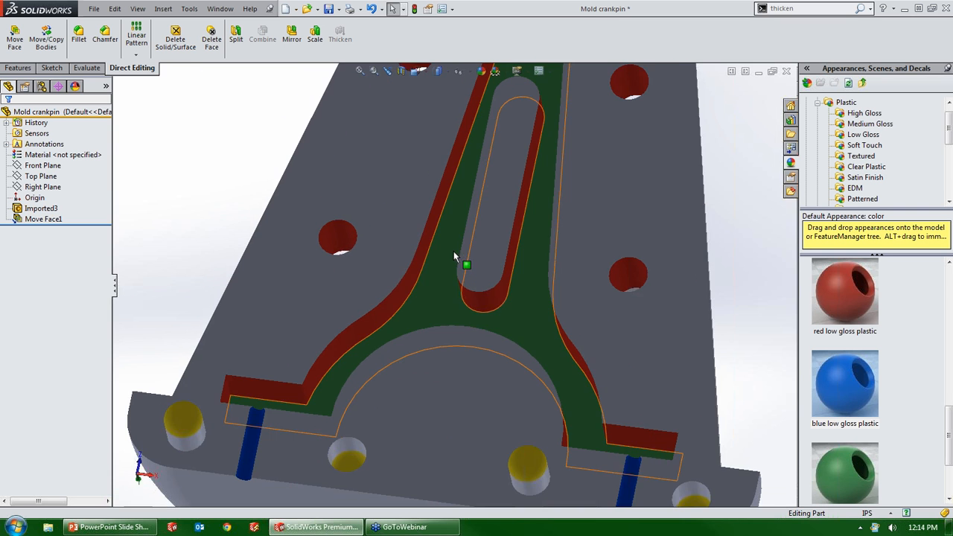
pyautogui.moveTo(469, 219); pyautogui.dragTo(474, 187, button='middle')
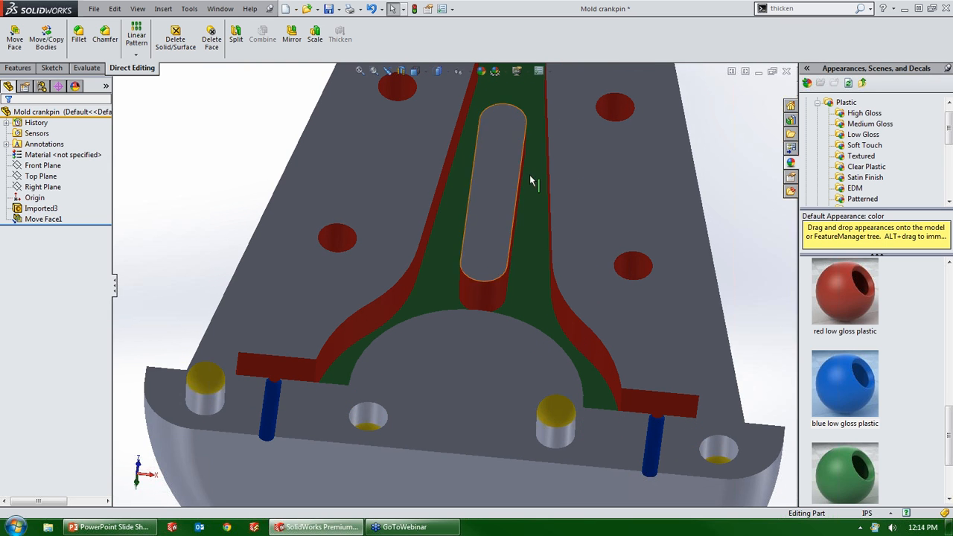
pyautogui.click(15, 40)
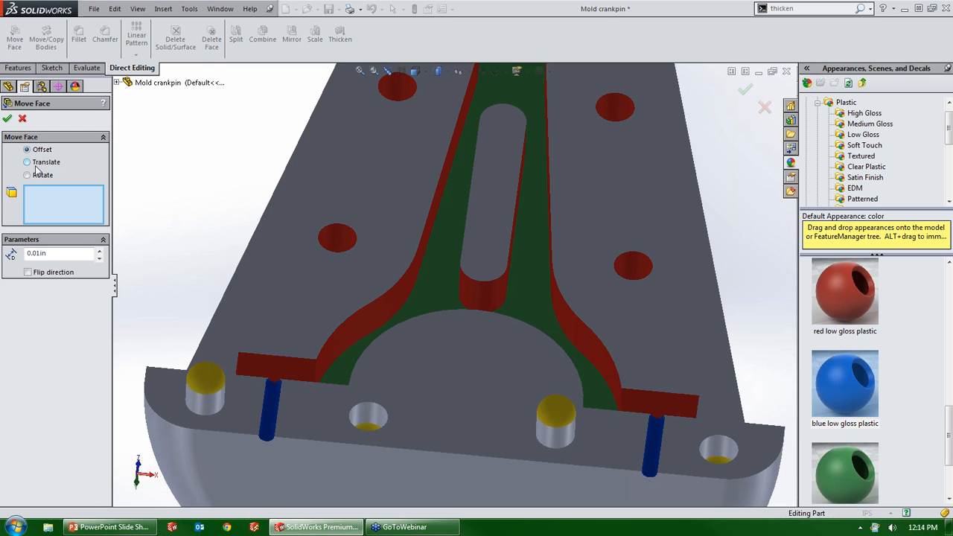
pyautogui.click(41, 164)
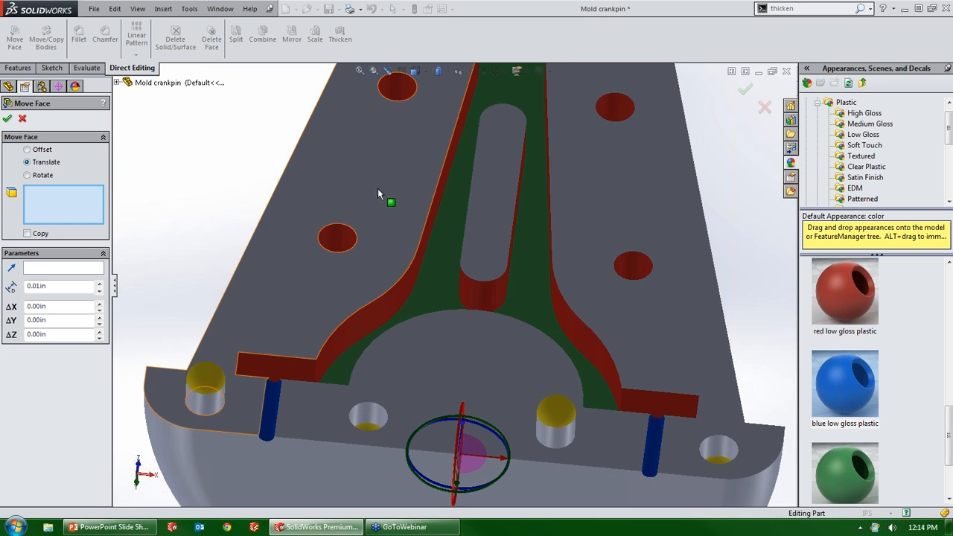
pyautogui.click(445, 238)
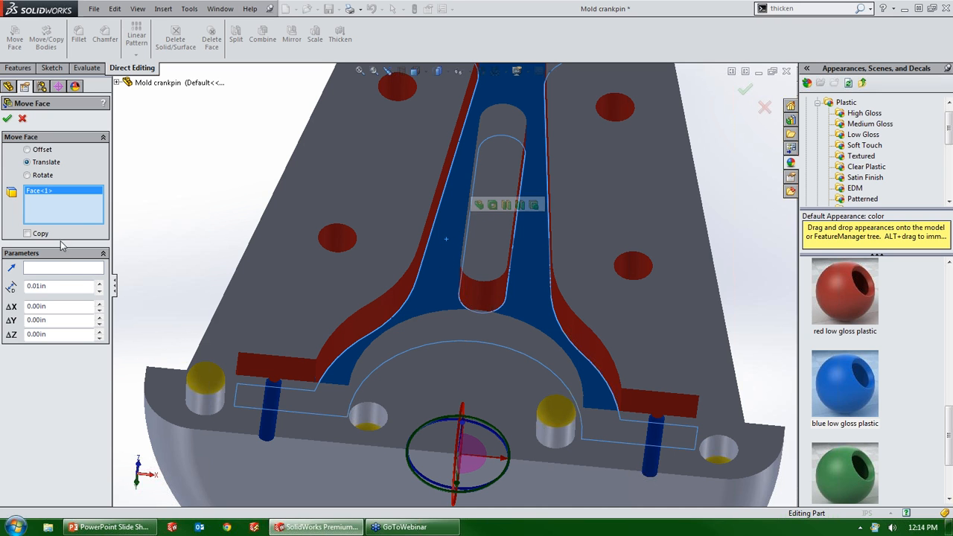
pyautogui.doubleClick(67, 288)
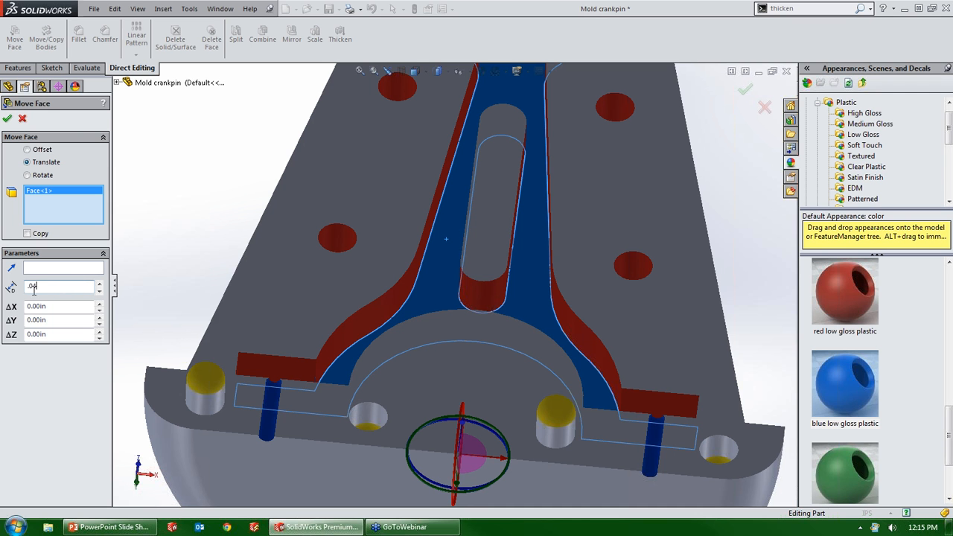
pyautogui.press('Return')
# Step: Try to move the cavity floor with the manipulator handle, and reset the resulting Z offset
pyautogui.moveTo(444, 398); pyautogui.dragTo(445, 309, button='middle')
pyautogui.scroll(-5, 464, 418)
pyautogui.moveTo(471, 364)
pyautogui.mouseDown()
pyautogui.moveTo(479, 316)
pyautogui.moveTo(481, 351)
pyautogui.mouseUp()
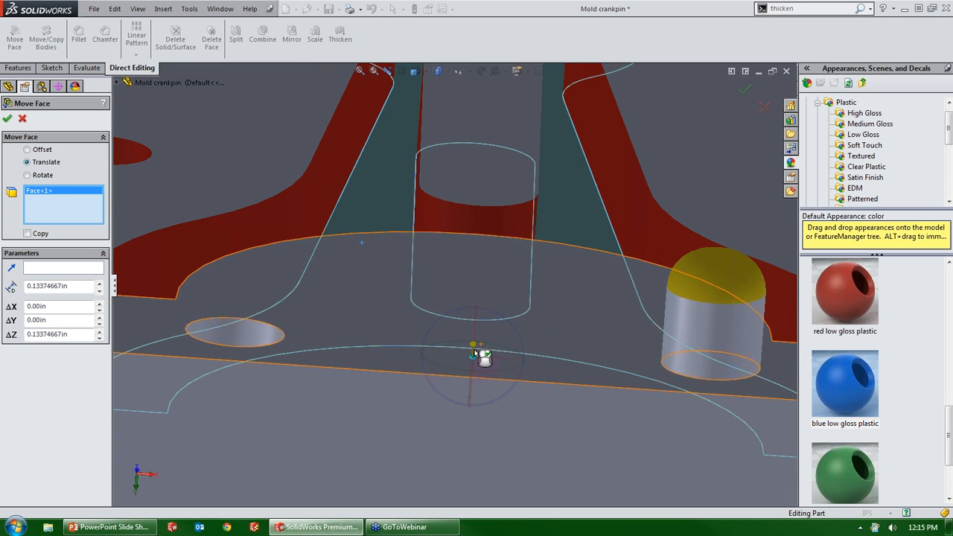
pyautogui.scroll(-2, 482, 343)
pyautogui.scroll(-3, 482, 343)
pyautogui.scroll(3, 482, 344)
pyautogui.scroll(-1, 482, 345)
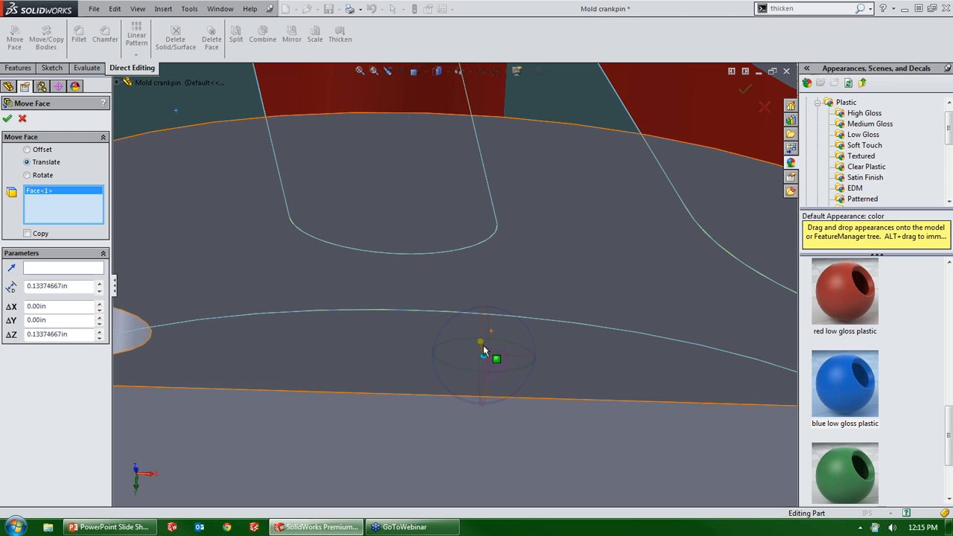
pyautogui.doubleClick(77, 334)
pyautogui.press('Delete')
# Step: Translate the cavity floor face by -0.04 in along Y, checking the direction in the front view, and accept the face move
pyautogui.hotkey('shift', 'Tab')
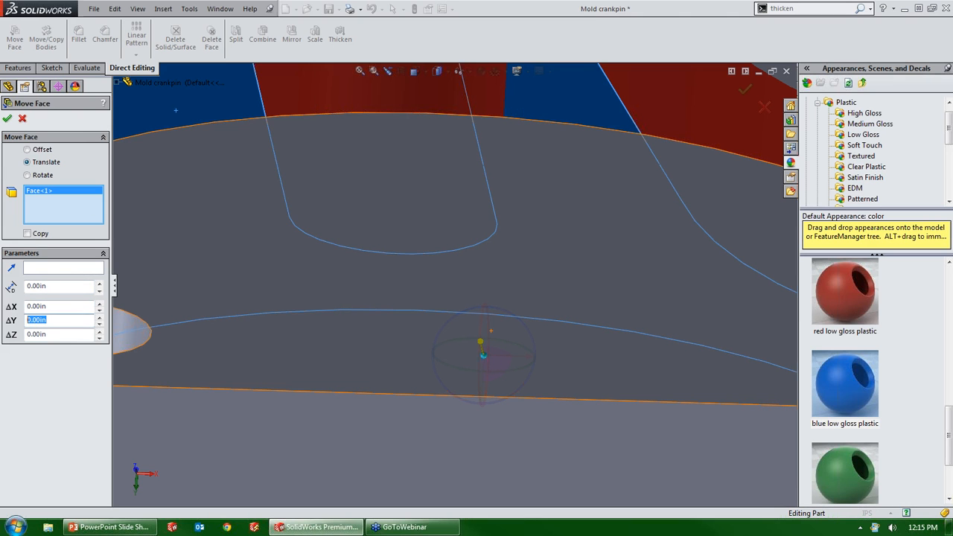
pyautogui.write('.04')
pyautogui.press('Tab')
pyautogui.moveTo(308, 246); pyautogui.dragTo(357, 191, button='middle')
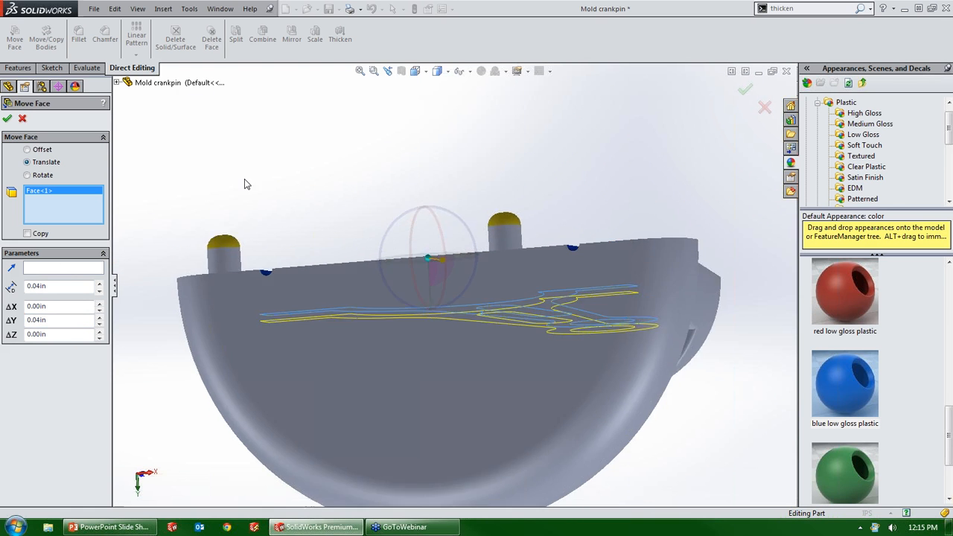
pyautogui.press('space')
pyautogui.click(379, 340)
pyautogui.scroll(-5, 434, 275)
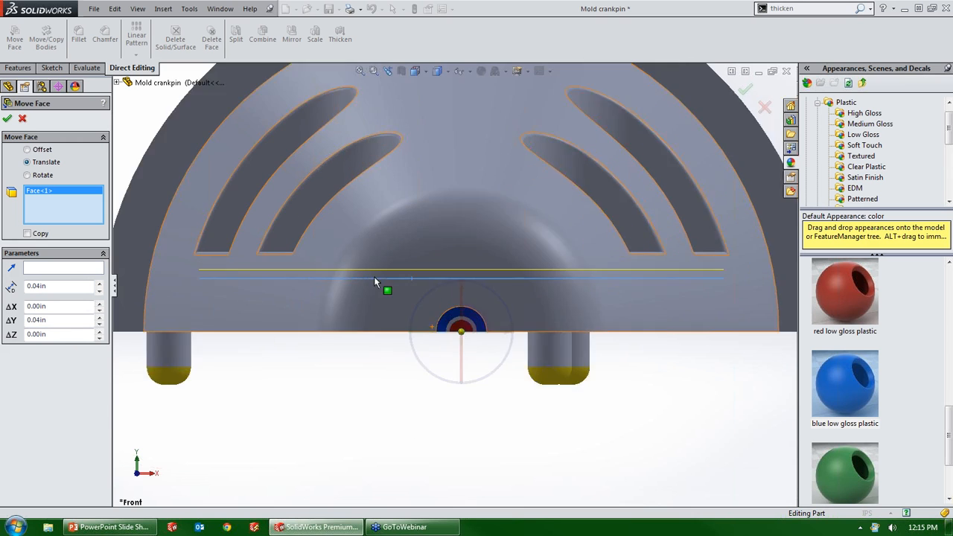
pyautogui.scroll(-3, 320, 264)
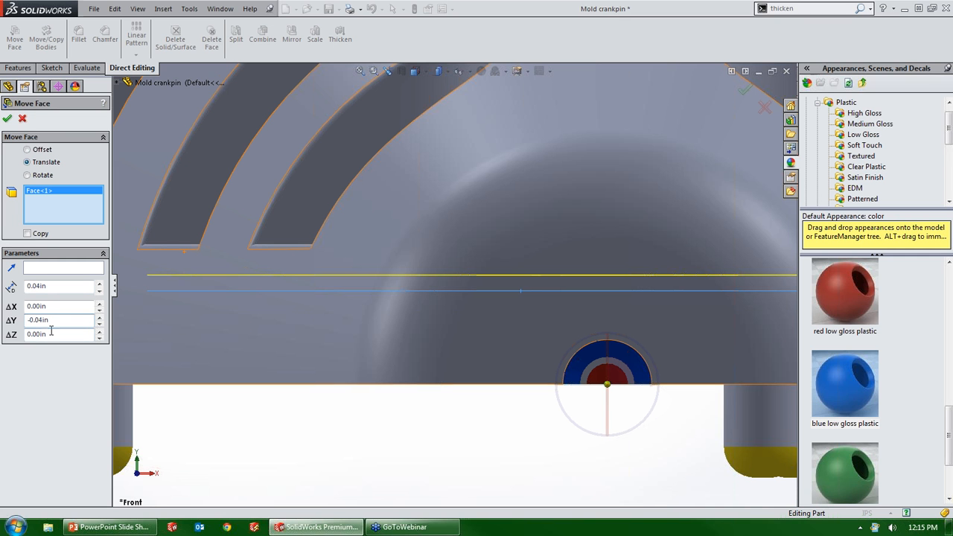
pyautogui.moveTo(553, 323); pyautogui.dragTo(470, 322, button='middle')
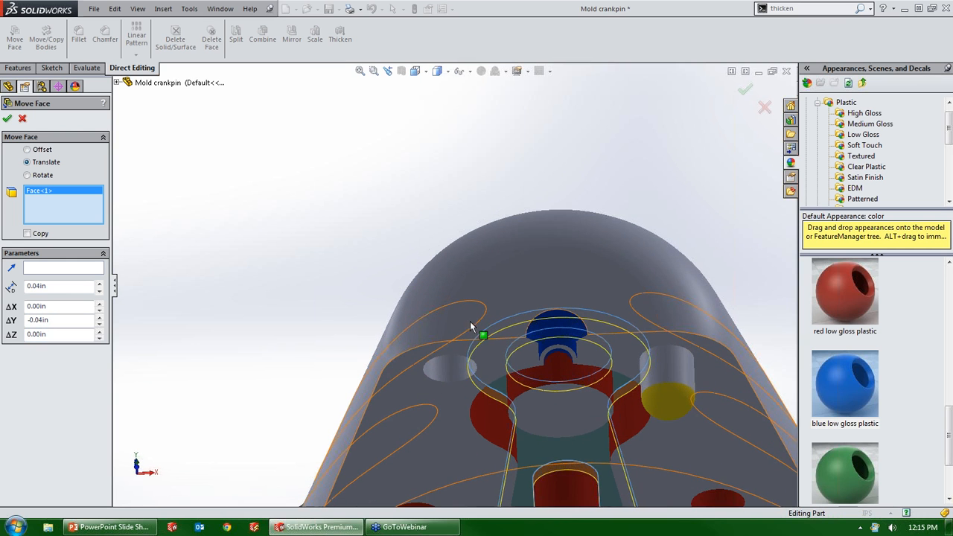
pyautogui.click(8, 122)
# Step: Measure the distance between the gray parting face and the moved green cavity floor, then close the tool and clear the selection
pyautogui.scroll(6, 587, 369)
pyautogui.moveTo(554, 372); pyautogui.dragTo(523, 263, button='middle')
pyautogui.scroll(-4, 485, 266)
pyautogui.click(453, 259)
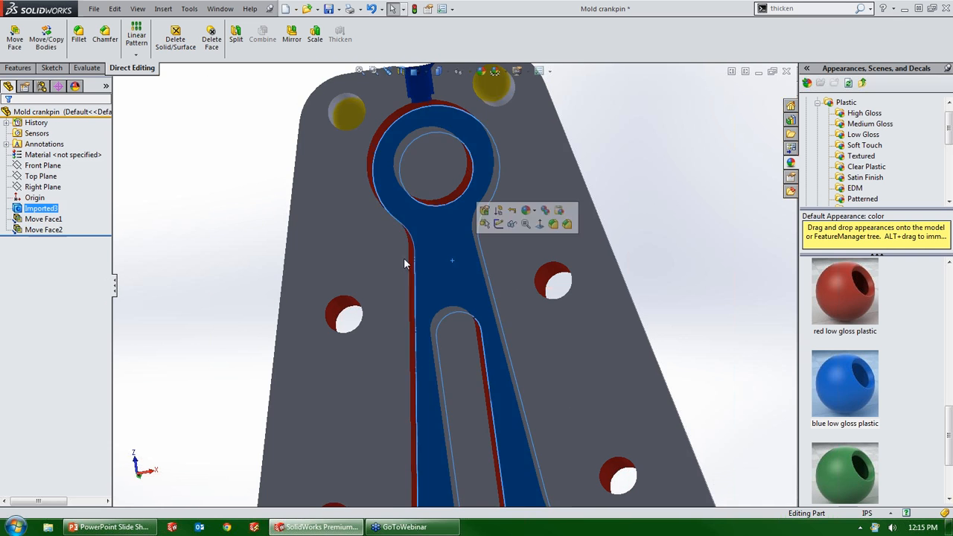
pyautogui.click(386, 261)
pyautogui.scroll(-3, 413, 267)
pyautogui.scroll(4, 419, 271)
pyautogui.press('m')
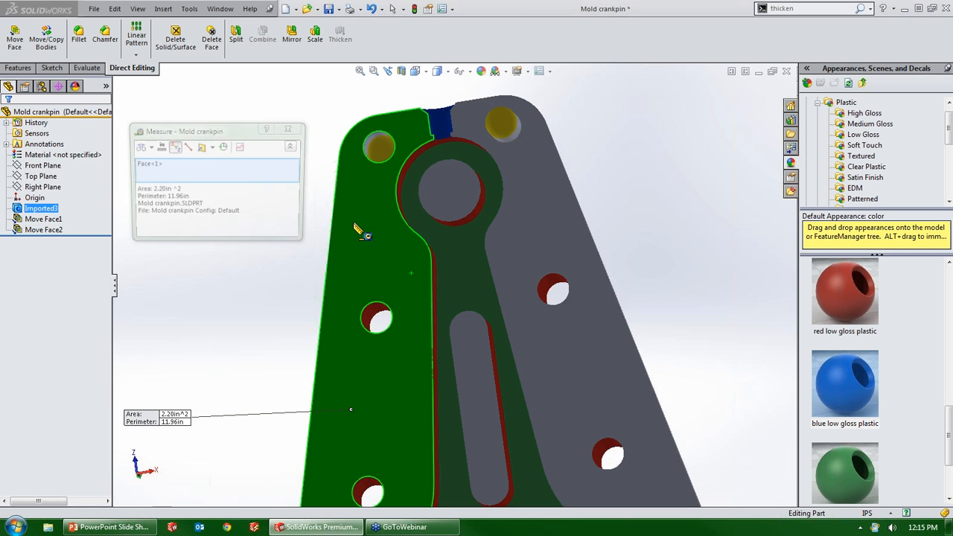
pyautogui.click(469, 282)
pyautogui.scroll(-2, 453, 245)
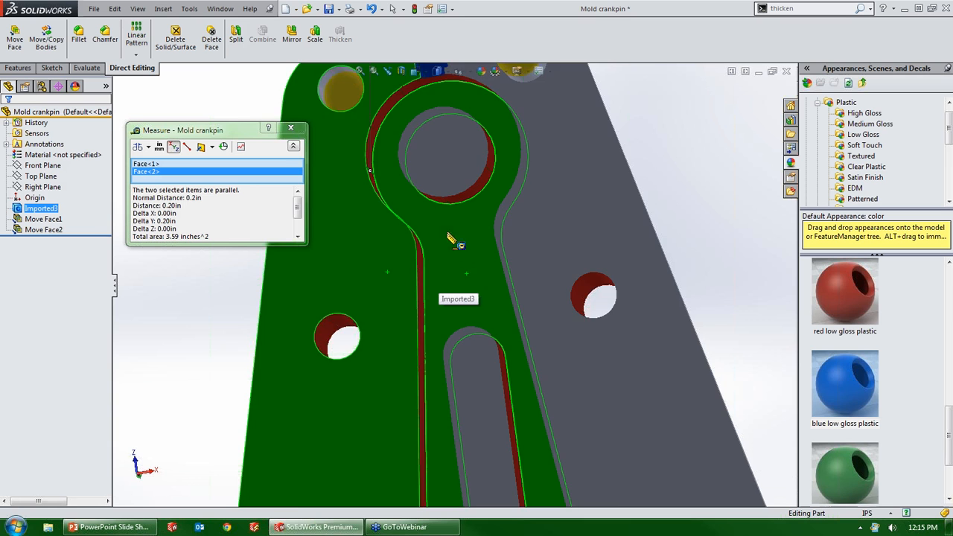
pyautogui.scroll(3, 446, 167)
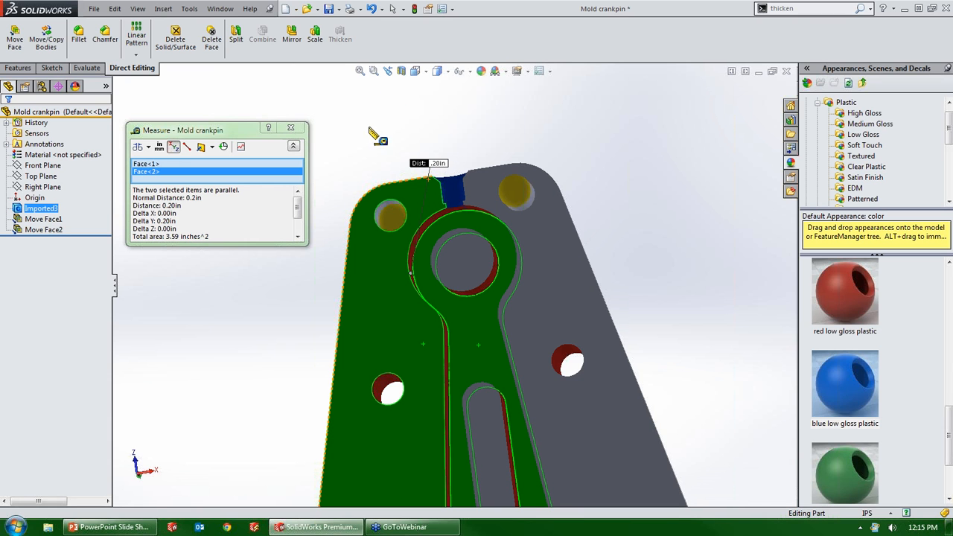
pyautogui.click(290, 128)
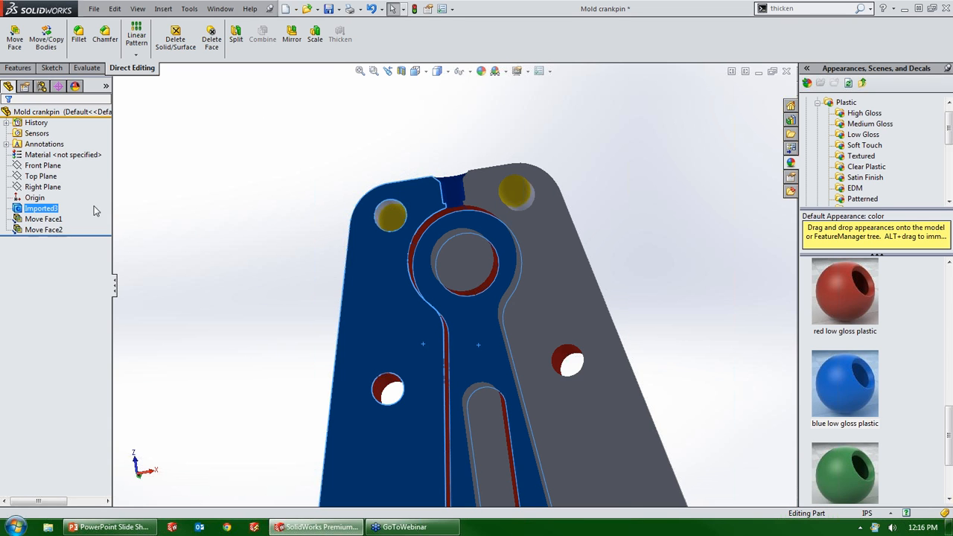
pyautogui.click(207, 232)
# Step: Examine the edited mold half and the circular boss at the narrow end of the cavity
pyautogui.scroll(7, 417, 303)
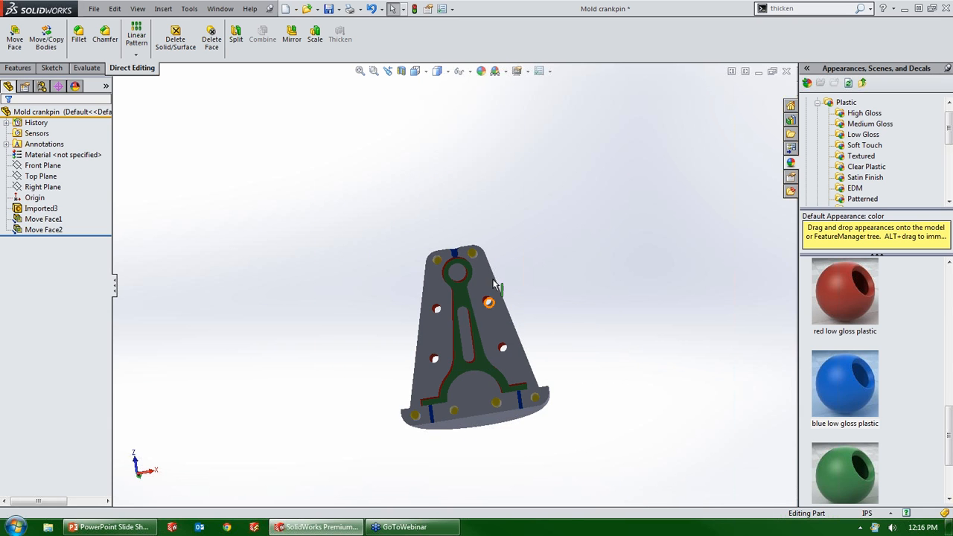
pyautogui.scroll(-6, 432, 311)
pyautogui.moveTo(432, 305); pyautogui.dragTo(363, 276, button='middle')
pyautogui.scroll(-3, 438, 287)
pyautogui.scroll(4, 387, 320)
pyautogui.moveTo(428, 380); pyautogui.dragTo(442, 323, button='middle')
pyautogui.scroll(-2, 442, 323)
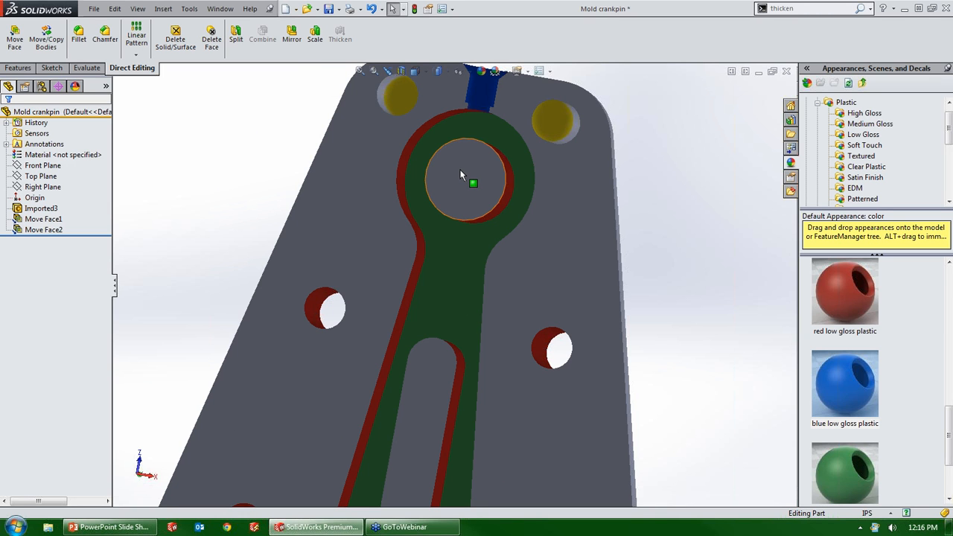
pyautogui.scroll(-1, 464, 186)
pyautogui.moveTo(464, 188); pyautogui.dragTo(479, 165, button='middle')
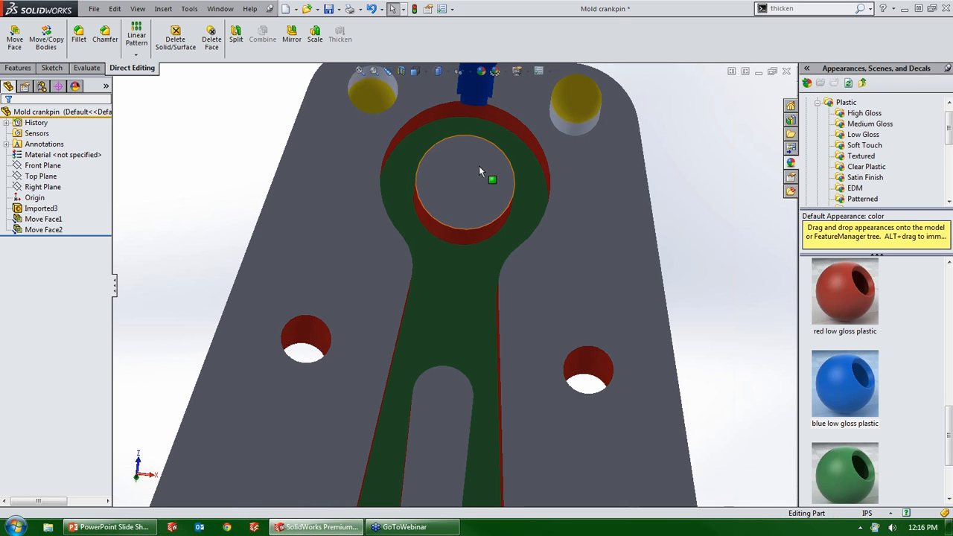
pyautogui.scroll(-2, 470, 174)
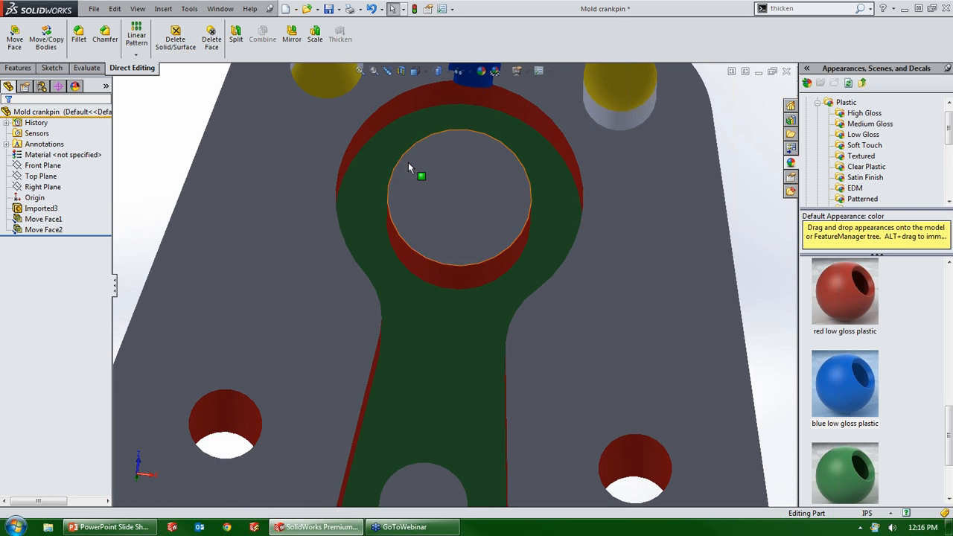
# Step: Set up a chamfer on the circular boss's upper edge with a distance of 0.1 in and an angle of 0.2 degrees
pyautogui.click(100, 37)
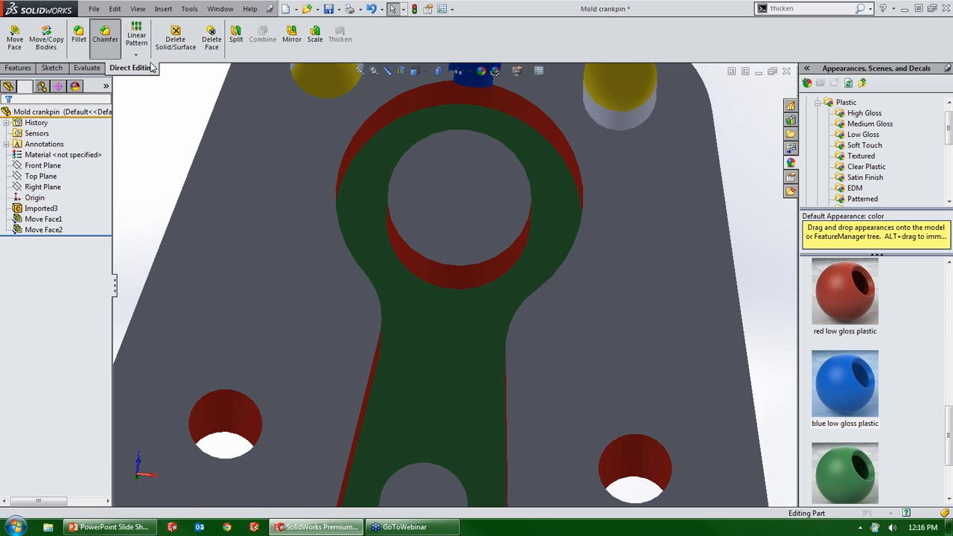
pyautogui.click(440, 266)
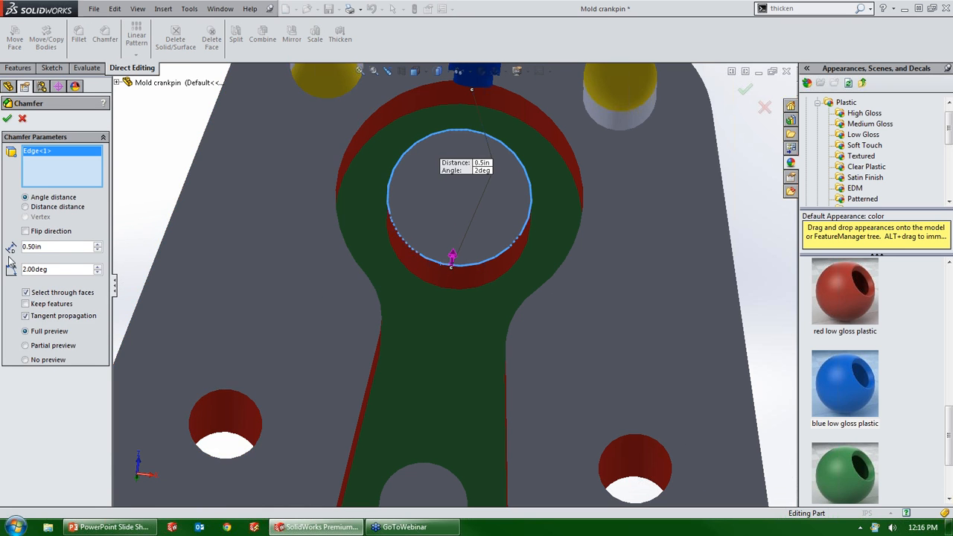
pyautogui.doubleClick(52, 248)
pyautogui.write('.1')
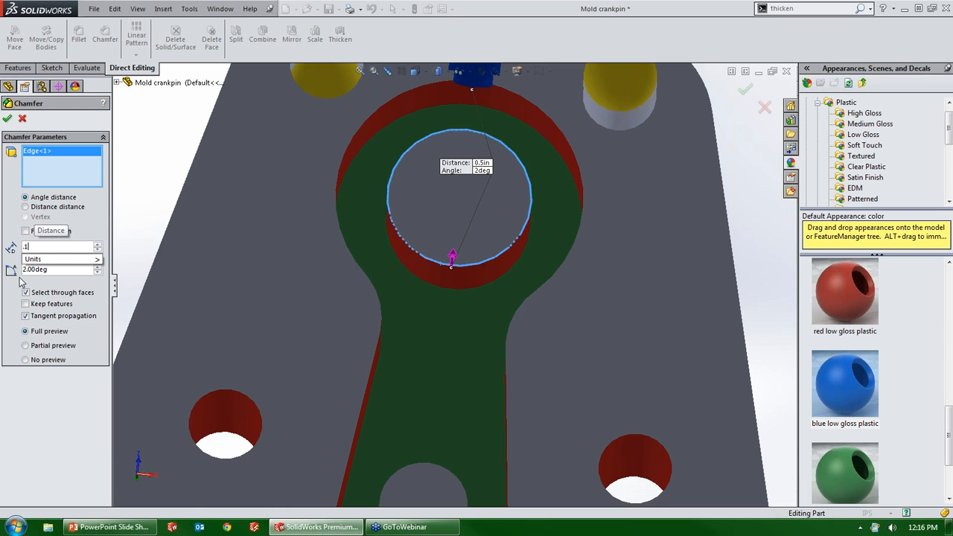
pyautogui.moveTo(72, 272); pyautogui.dragTo(22, 271)
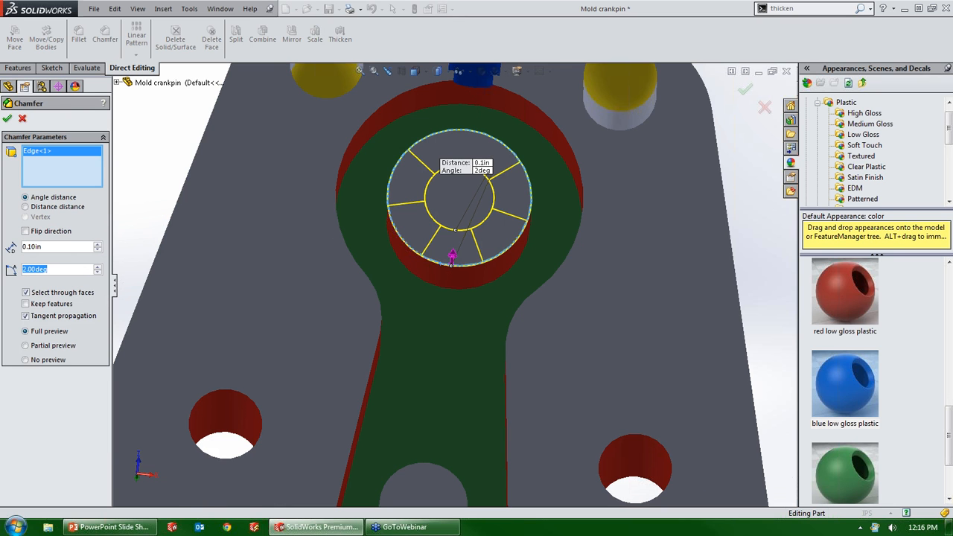
pyautogui.write('.2')
pyautogui.press('Return')
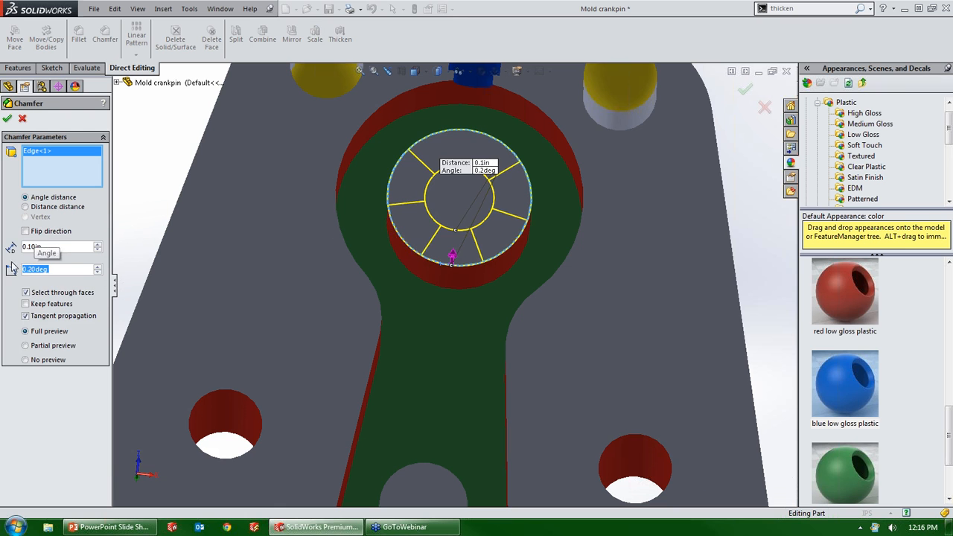
# Step: Set the boss chamfer's distance to 0.01 in and check its preview
pyautogui.doubleClick(93, 246)
pyautogui.write('.01')
pyautogui.press('Return')
pyautogui.moveTo(403, 210); pyautogui.dragTo(406, 158, button='middle')
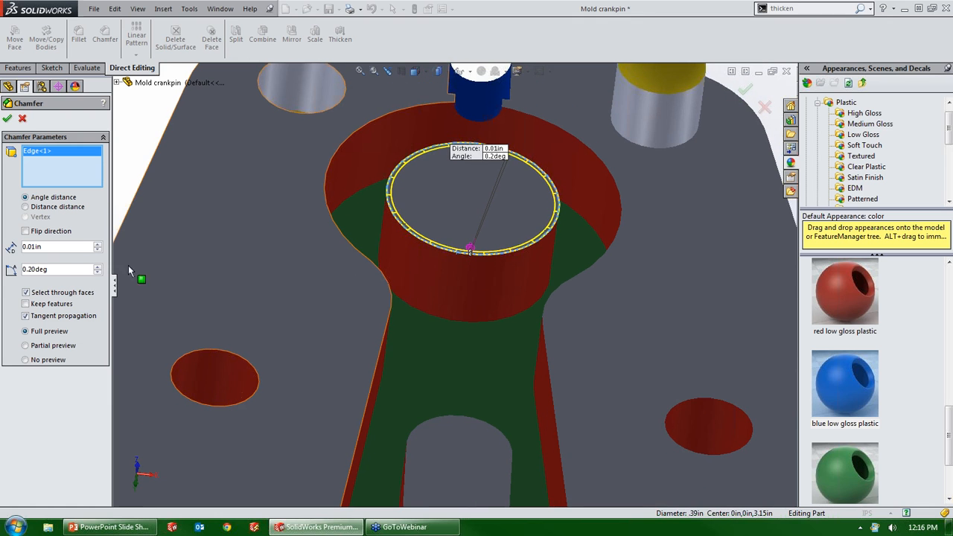
# Step: Switch the boss chamfer to Distance distance, set its second distance to 0.2 in and inspect the preview
pyautogui.moveTo(71, 269); pyautogui.dragTo(16, 268)
pyautogui.click(41, 207)
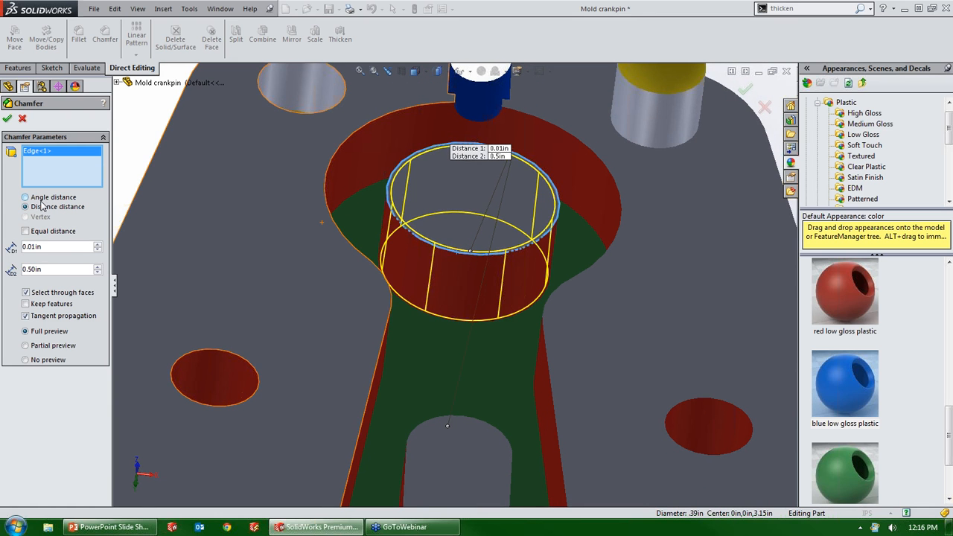
pyautogui.doubleClick(50, 266)
pyautogui.write('0.2')
pyautogui.press('Return')
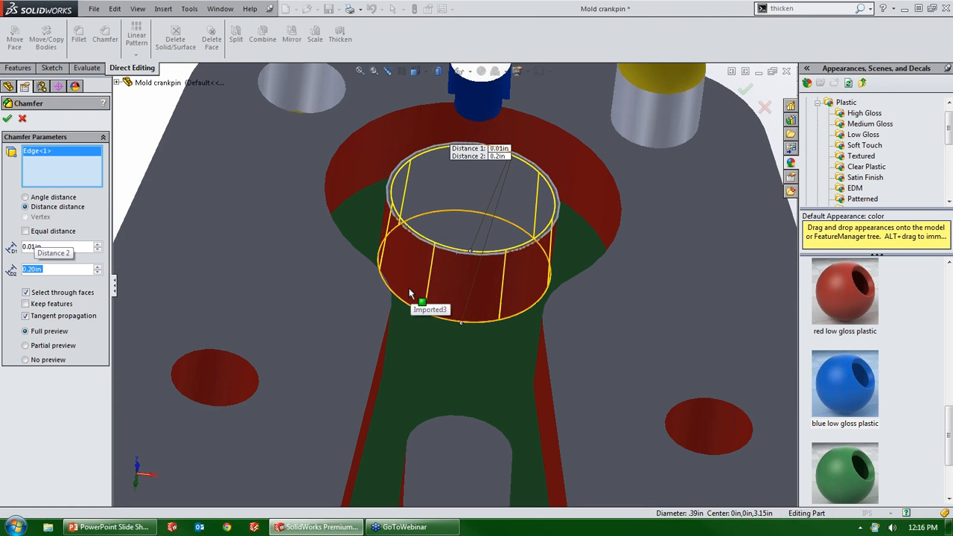
pyautogui.scroll(-3, 409, 288)
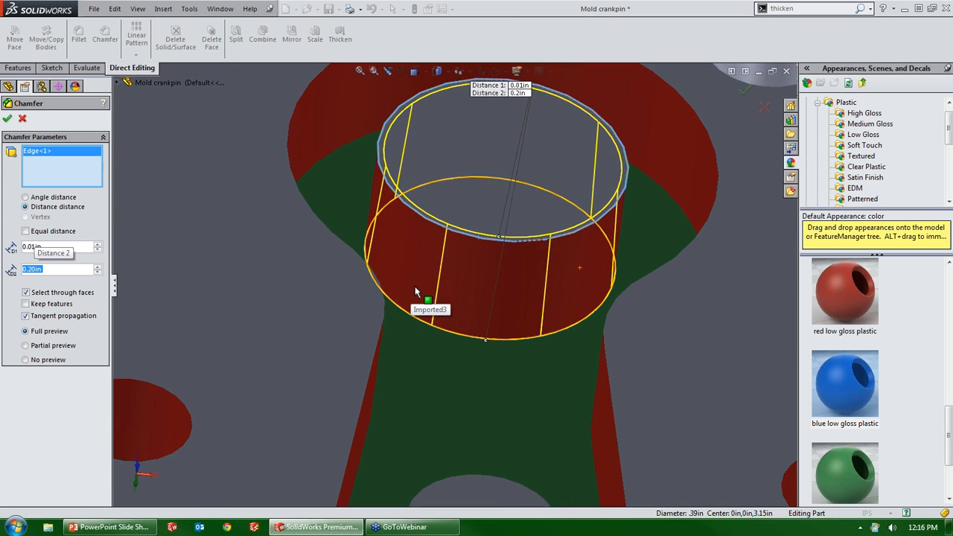
pyautogui.moveTo(402, 178); pyautogui.dragTo(382, 211, button='middle')
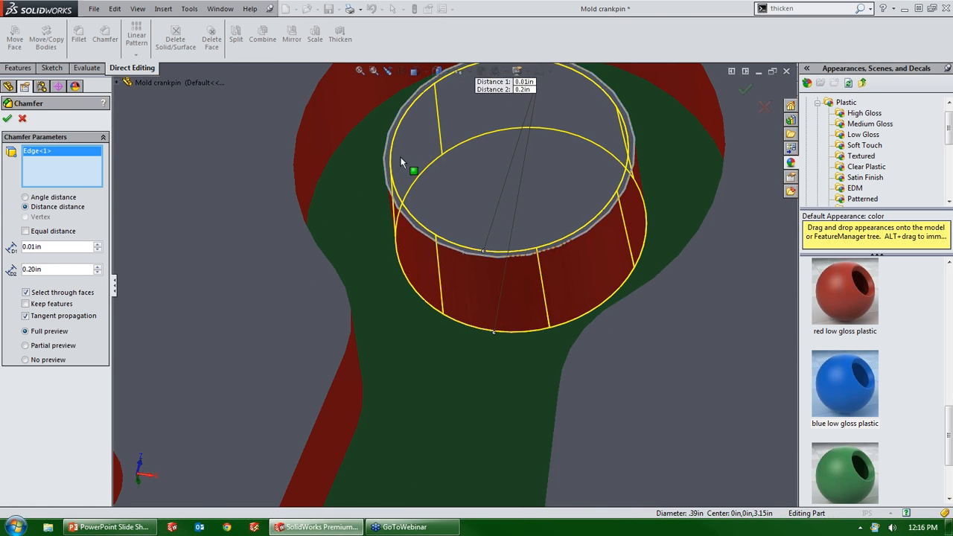
# Step: Check the Distance distance chamfer preview from several angles and apply the chamfer to the circular boss's upper edge
pyautogui.scroll(-2, 405, 157)
pyautogui.moveTo(398, 165); pyautogui.dragTo(408, 152, button='middle')
pyautogui.scroll(1, 408, 151)
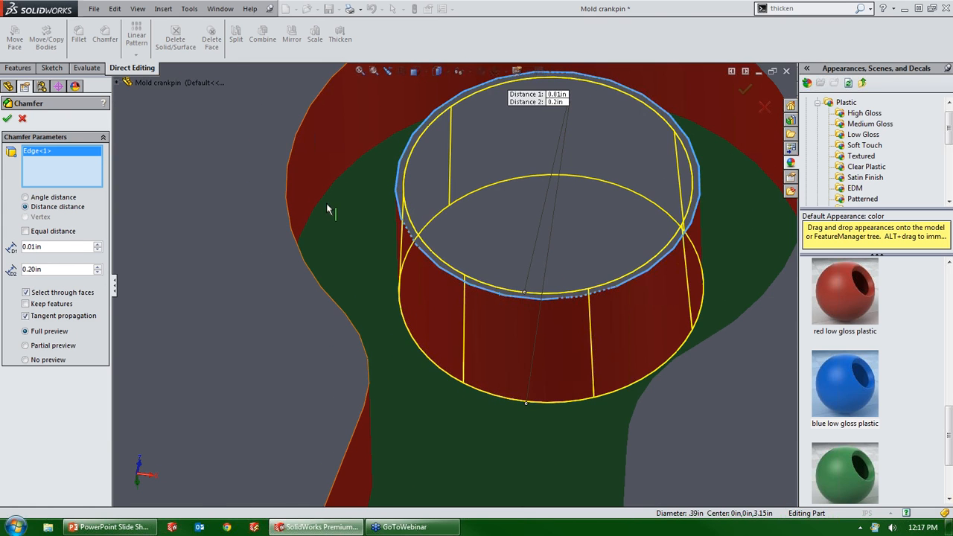
pyautogui.moveTo(485, 204); pyautogui.dragTo(498, 141, button='middle')
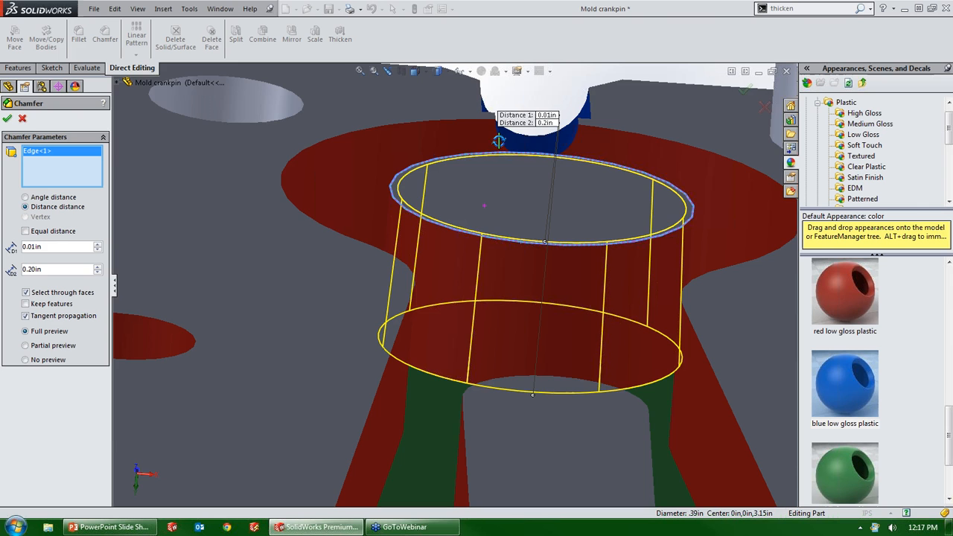
pyautogui.scroll(3, 523, 240)
pyautogui.moveTo(522, 240); pyautogui.dragTo(514, 256, button='middle')
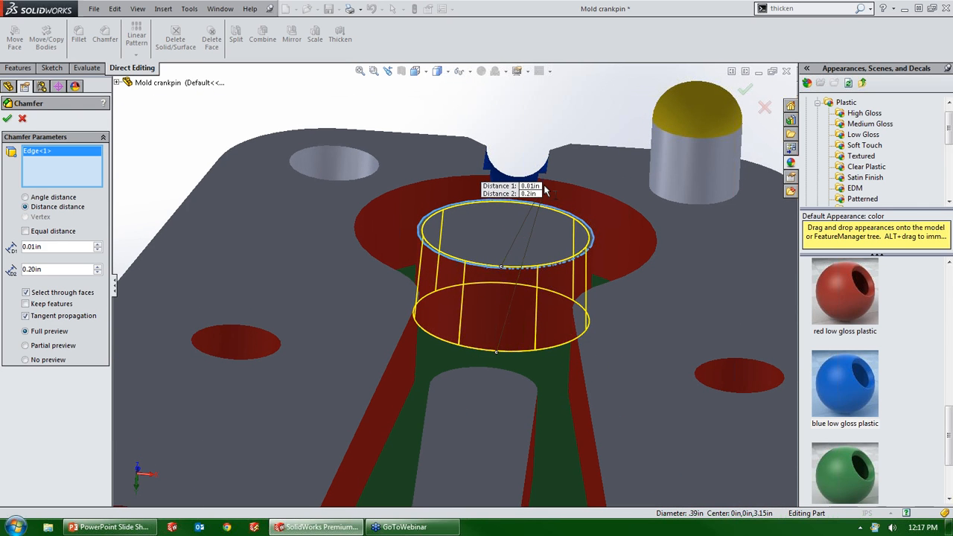
pyautogui.moveTo(526, 217); pyautogui.dragTo(520, 254, button='middle')
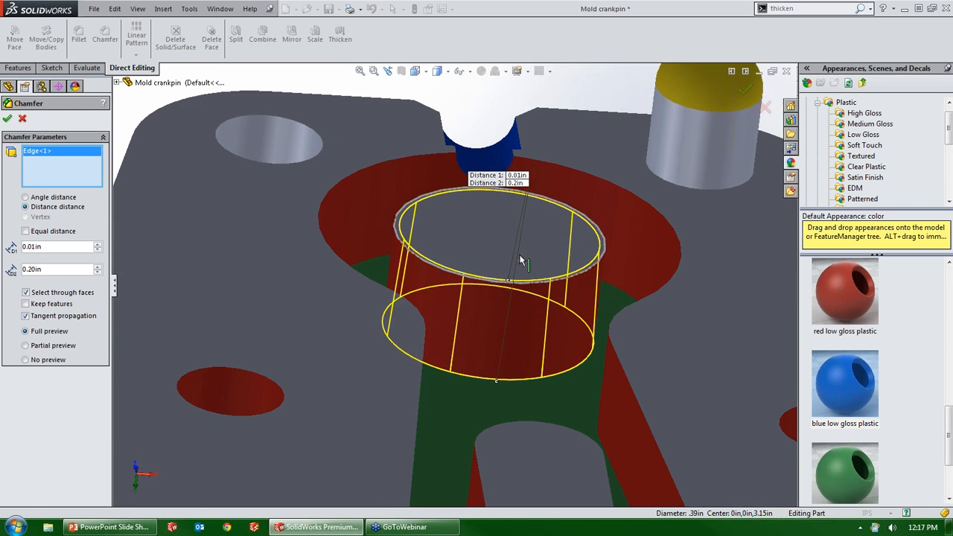
pyautogui.click(7, 119)
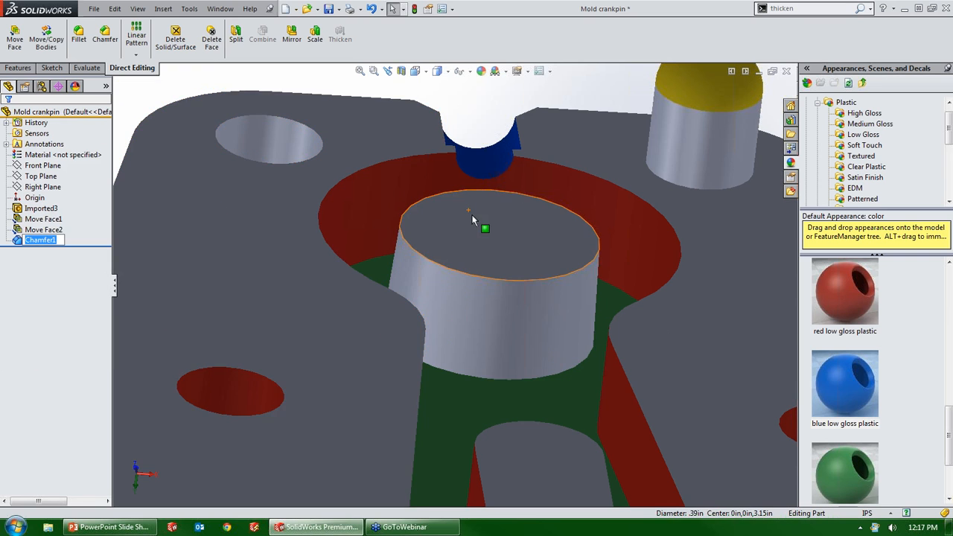
# Step: Apply the red low gloss plastic appearance to the circular boss's chamfered side face and check the result
pyautogui.moveTo(462, 258); pyautogui.dragTo(480, 221, button='middle')
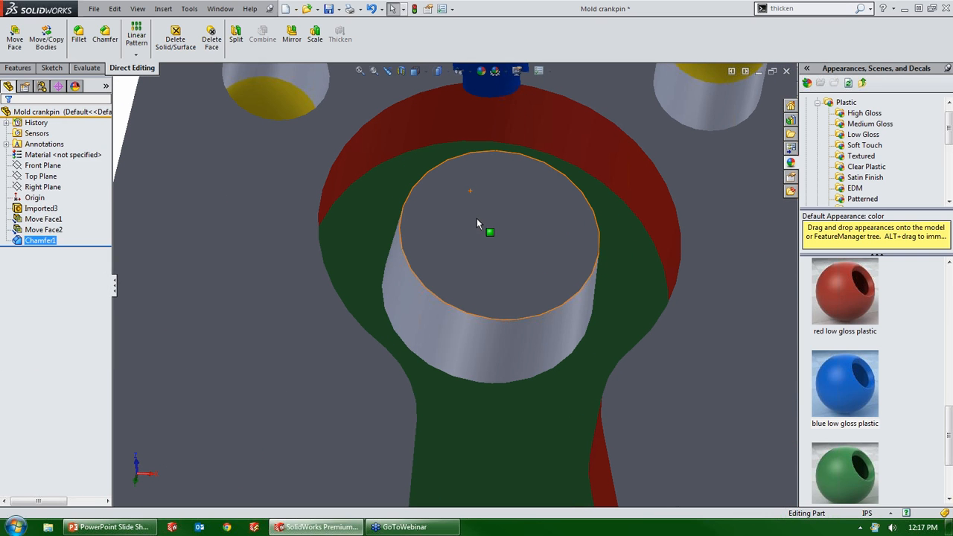
pyautogui.moveTo(828, 288); pyautogui.dragTo(492, 329)
pyautogui.click(495, 332)
pyautogui.moveTo(510, 251)
pyautogui.mouseDown(button='middle')
pyautogui.moveTo(441, 283)
pyautogui.moveTo(469, 276)
pyautogui.moveTo(493, 249)
pyautogui.moveTo(498, 210)
pyautogui.moveTo(490, 210)
pyautogui.moveTo(513, 237)
pyautogui.mouseUp(button='middle')
pyautogui.moveTo(483, 279); pyautogui.dragTo(485, 402, button='middle')
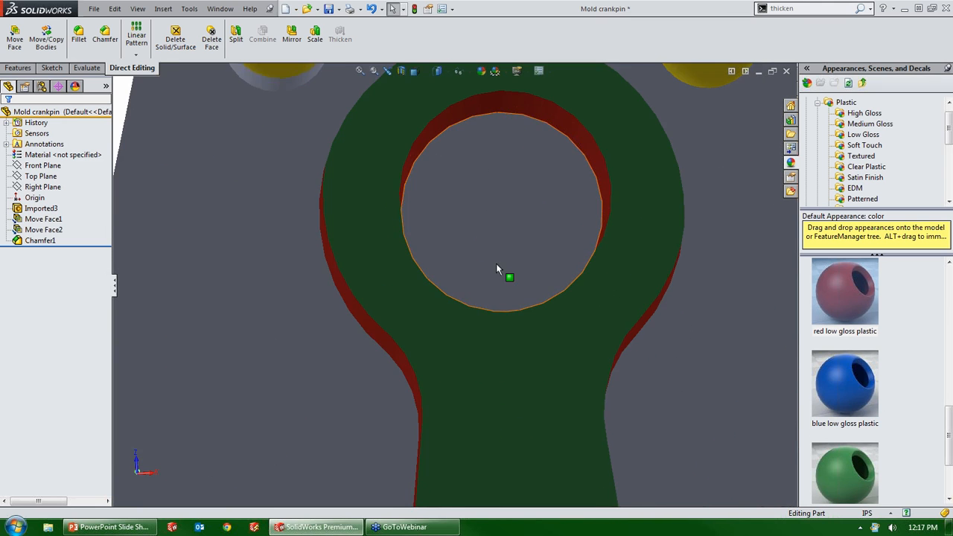
# Step: Examine the whole mold half from the Bottom view, including the chamfered boss, the slot-shaped island and the cavity
pyautogui.scroll(3, 497, 269)
pyautogui.hotkey('ctrl', 'space')
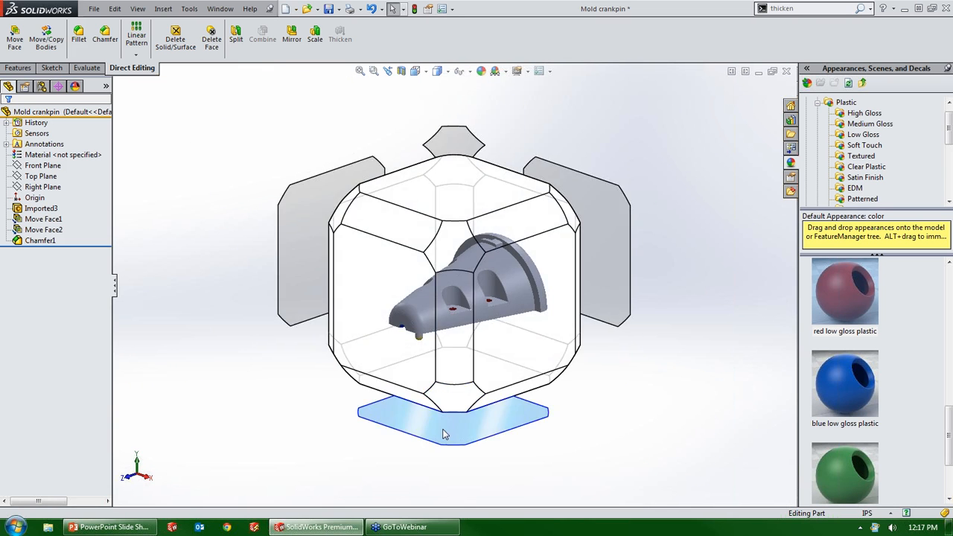
pyautogui.click(443, 433)
pyautogui.scroll(-5, 446, 132)
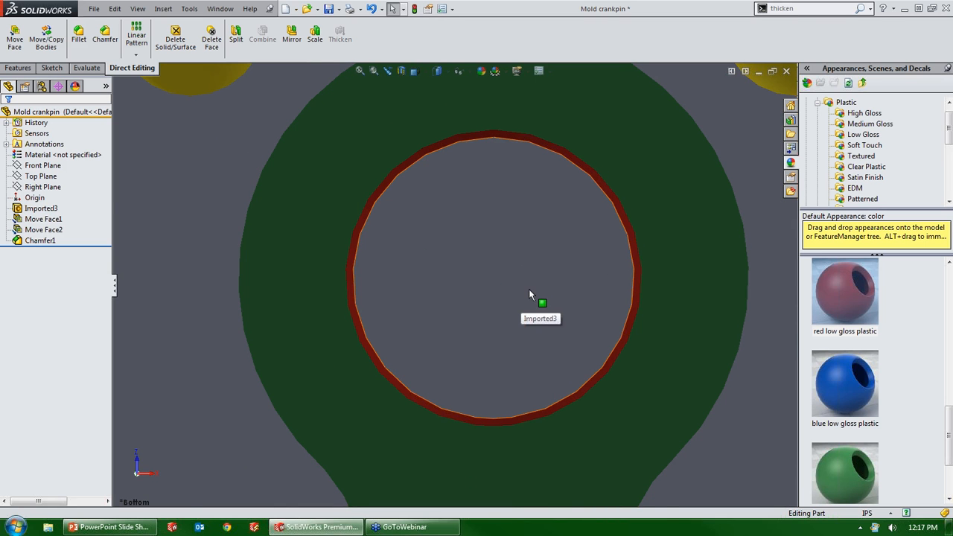
pyautogui.scroll(5, 528, 289)
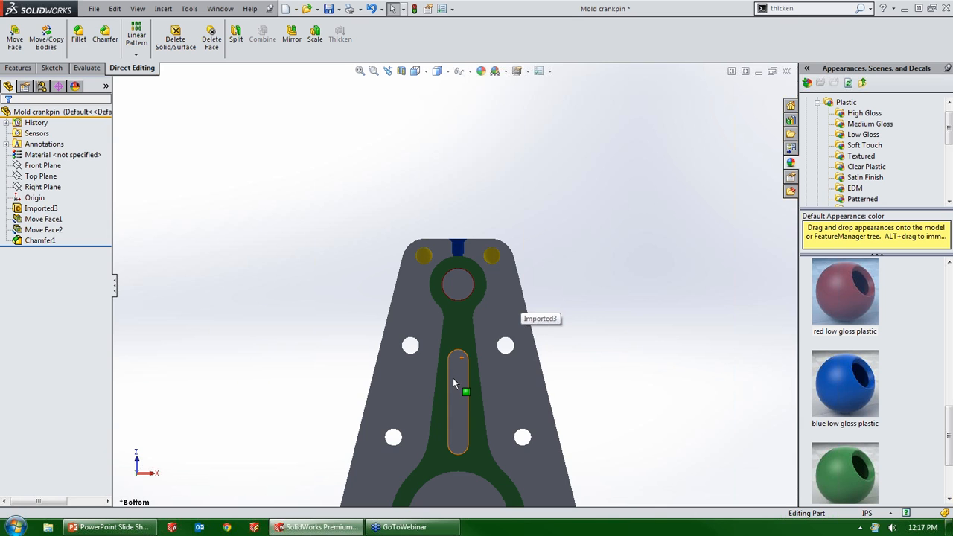
pyautogui.scroll(-2, 492, 341)
pyautogui.scroll(4, 455, 305)
pyautogui.scroll(-2, 457, 424)
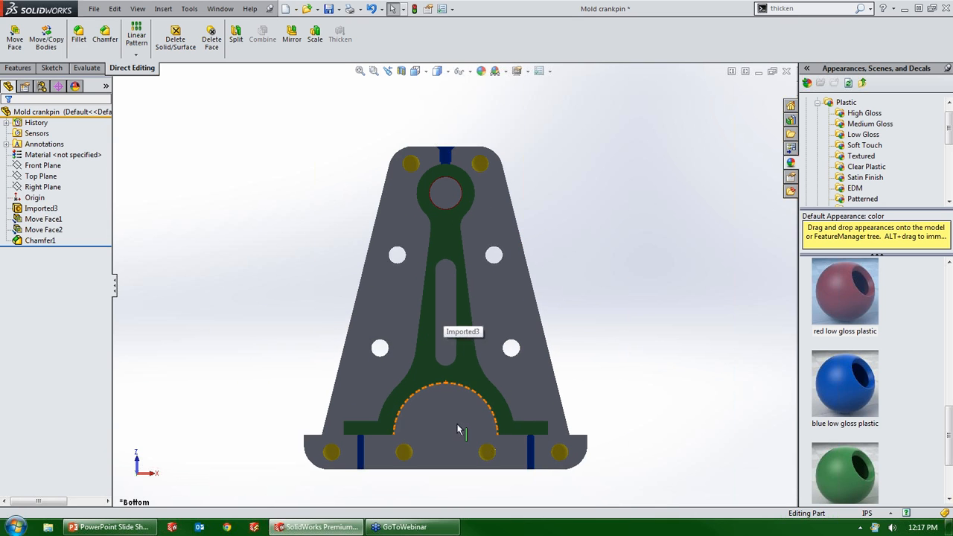
pyautogui.scroll(-2, 455, 439)
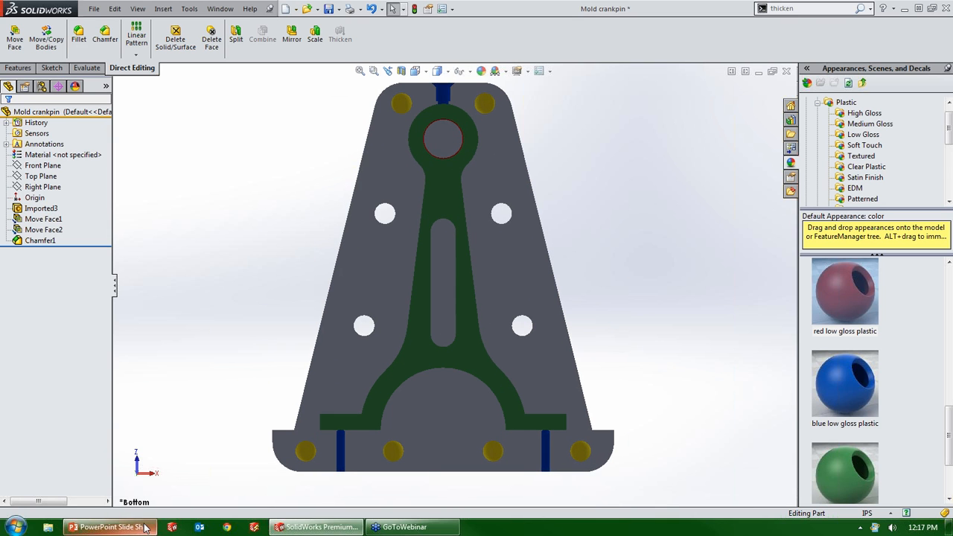
# Step: Switch to PowerPoint to review the "What Can Direct Editing Do?" slide, then return to SolidWorks
pyautogui.click(112, 527)
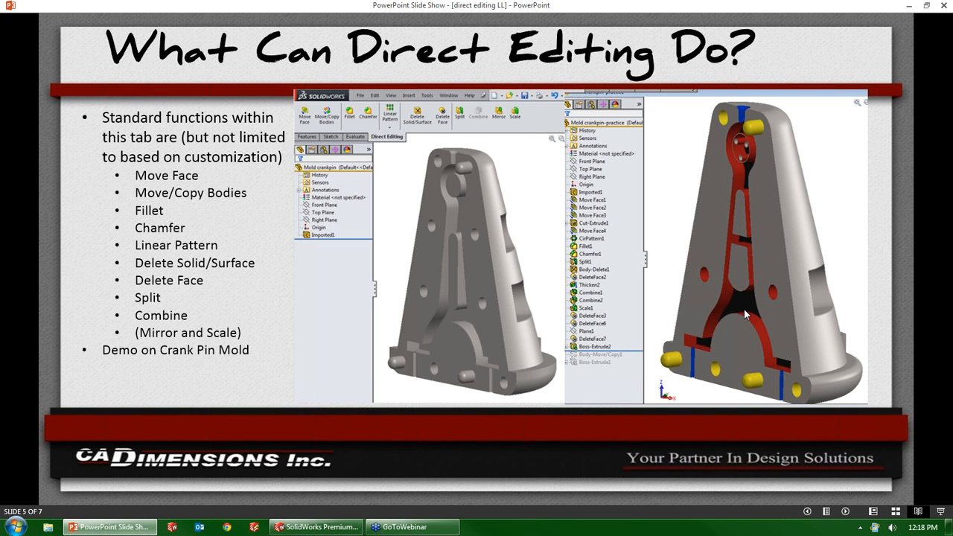
pyautogui.click(327, 530)
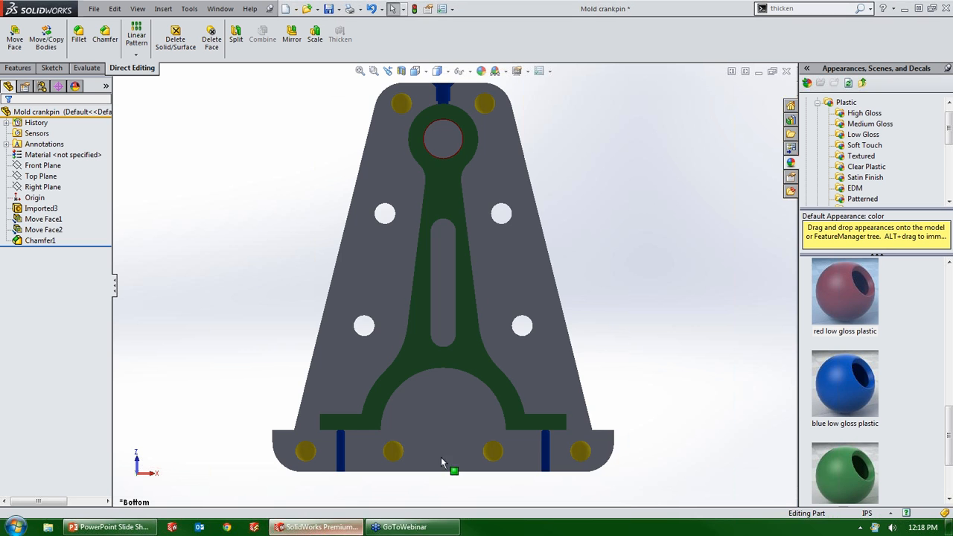
# Step: Examine the slot-shaped island in the middle of the cavity and its surrounding walls
pyautogui.scroll(-3, 451, 273)
pyautogui.moveTo(447, 253); pyautogui.dragTo(439, 334, button='middle')
pyautogui.scroll(-3, 447, 270)
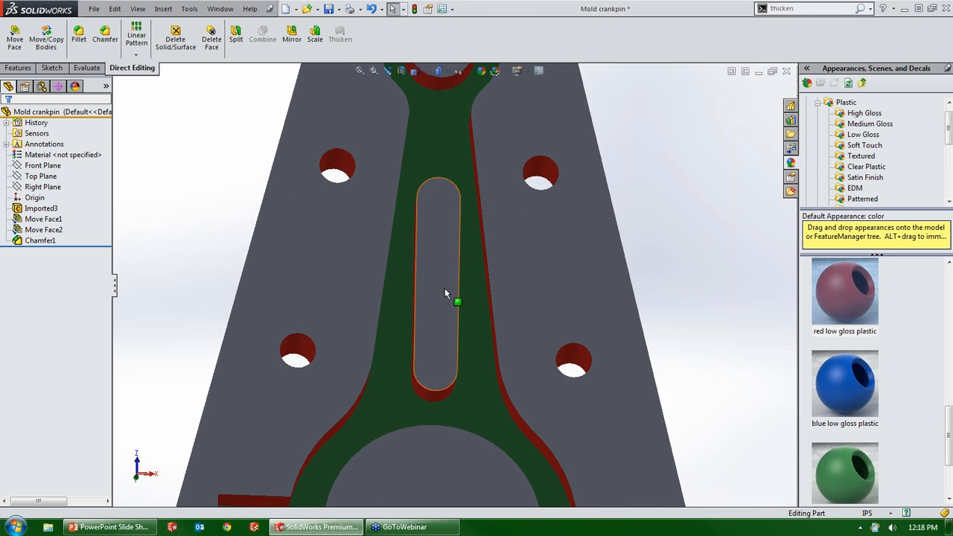
pyautogui.scroll(2, 444, 288)
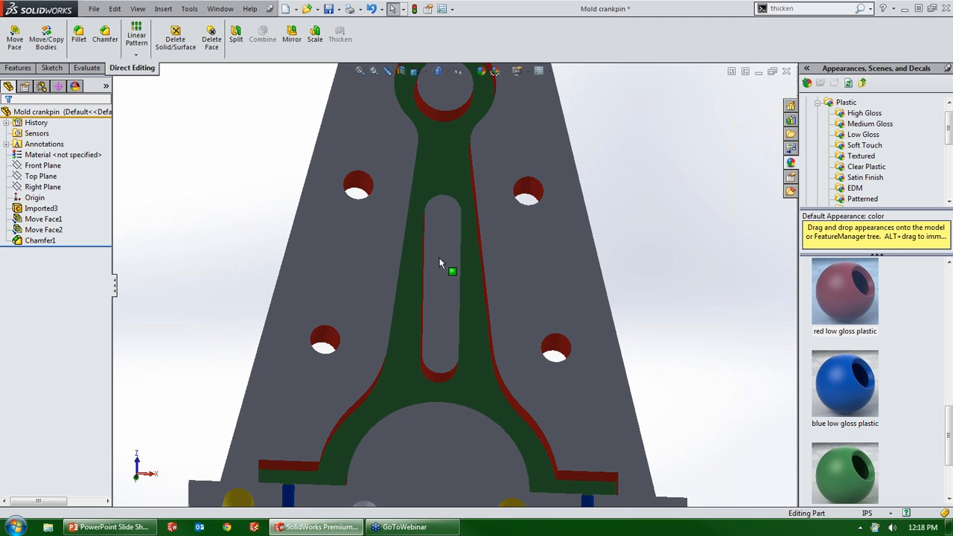
pyautogui.moveTo(440, 265); pyautogui.dragTo(448, 261, button='middle')
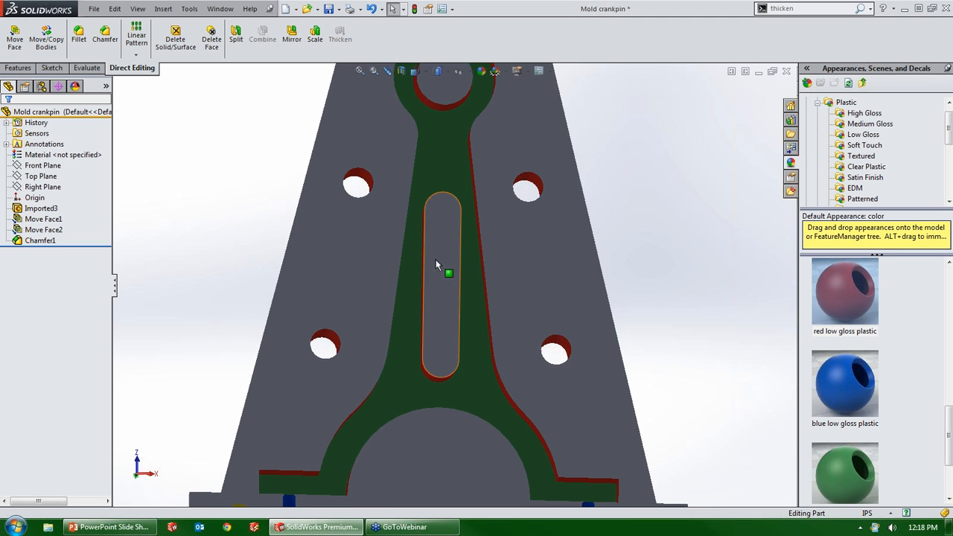
pyautogui.scroll(-3, 439, 262)
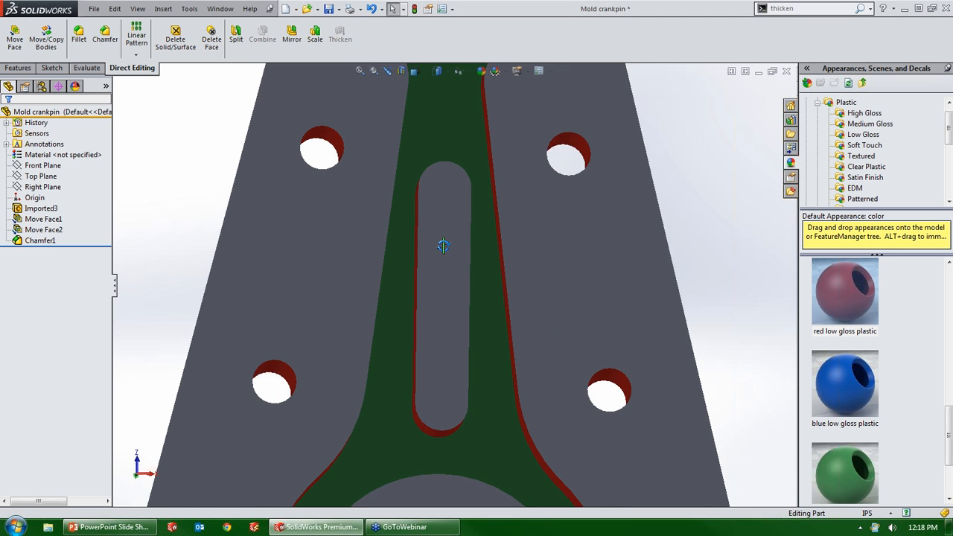
pyautogui.moveTo(443, 270); pyautogui.dragTo(456, 317, button='middle')
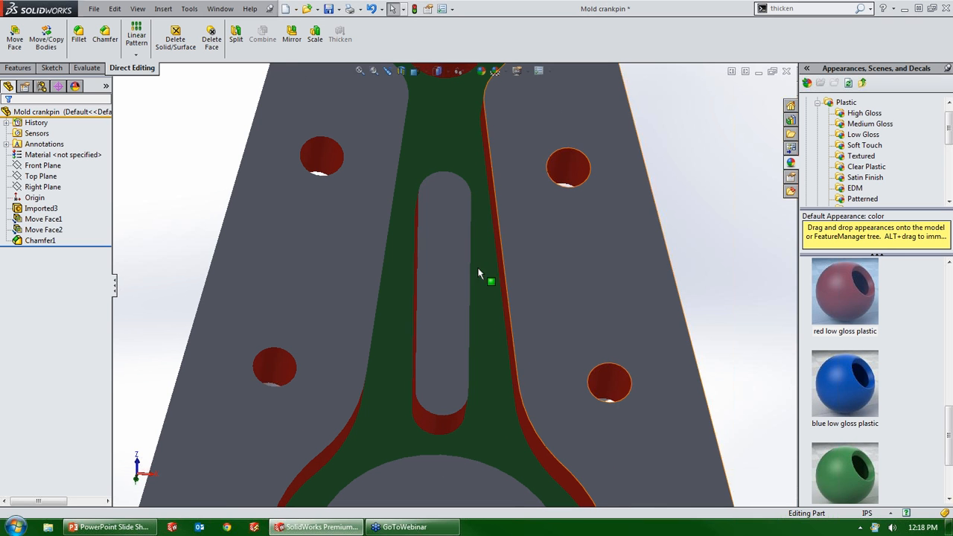
pyautogui.click(27, 218)
pyautogui.click(40, 209)
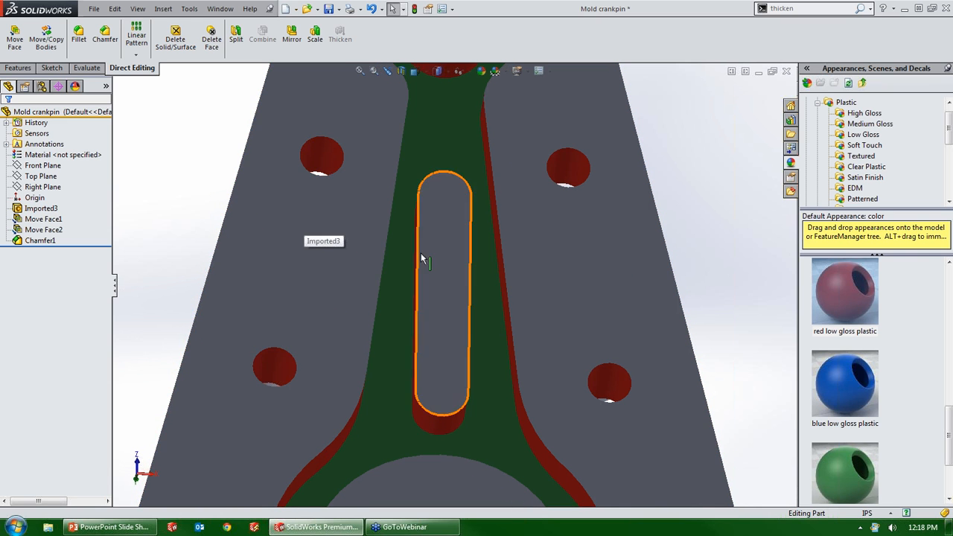
# Step: Delete the mold half's solid body with Delete Solid/Surface
pyautogui.click(175, 37)
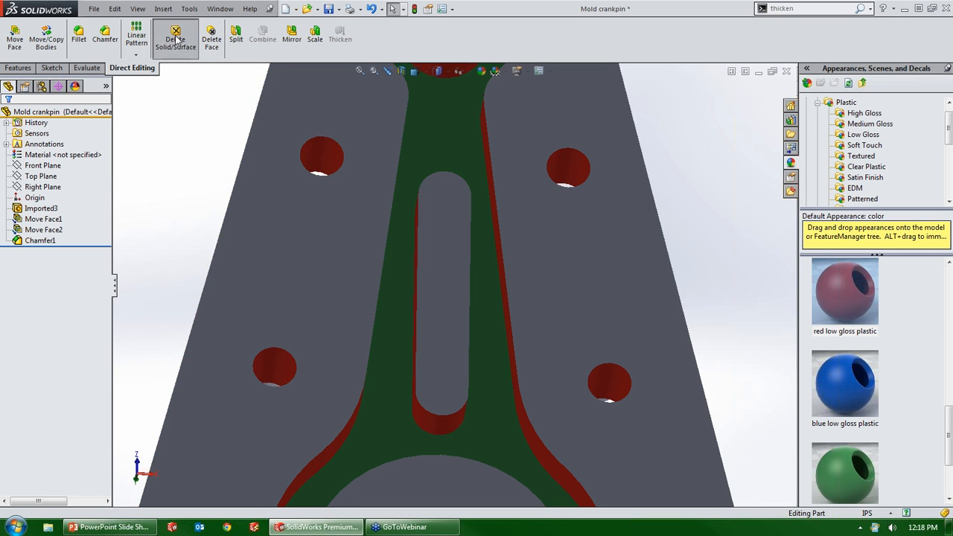
pyautogui.click(455, 259)
pyautogui.scroll(5, 460, 257)
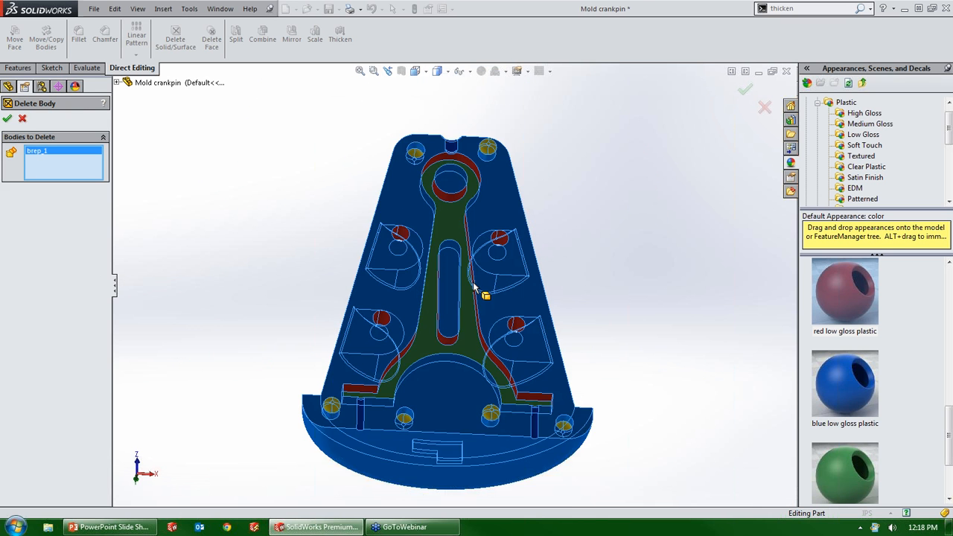
pyautogui.scroll(-1, 464, 299)
pyautogui.moveTo(463, 301); pyautogui.dragTo(459, 325, button='middle')
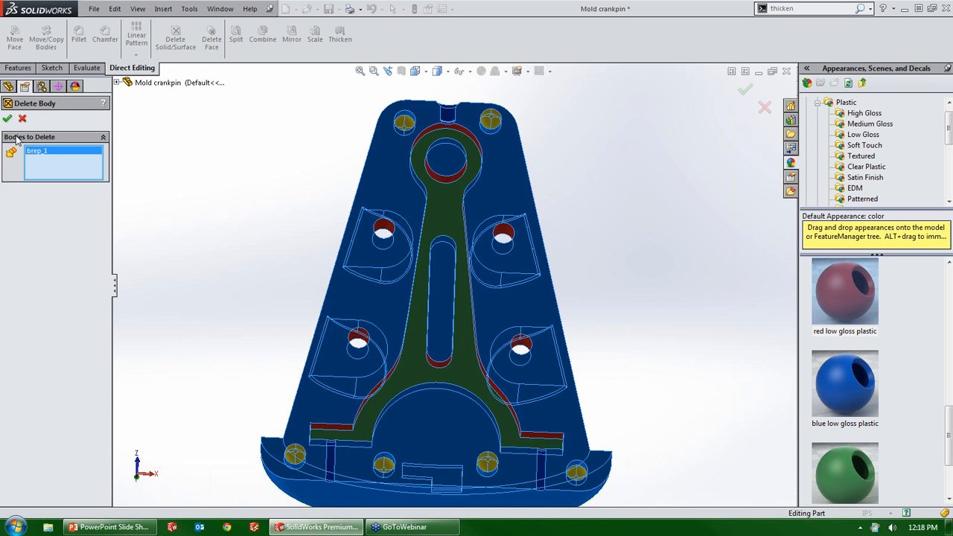
pyautogui.scroll(-2, 450, 296)
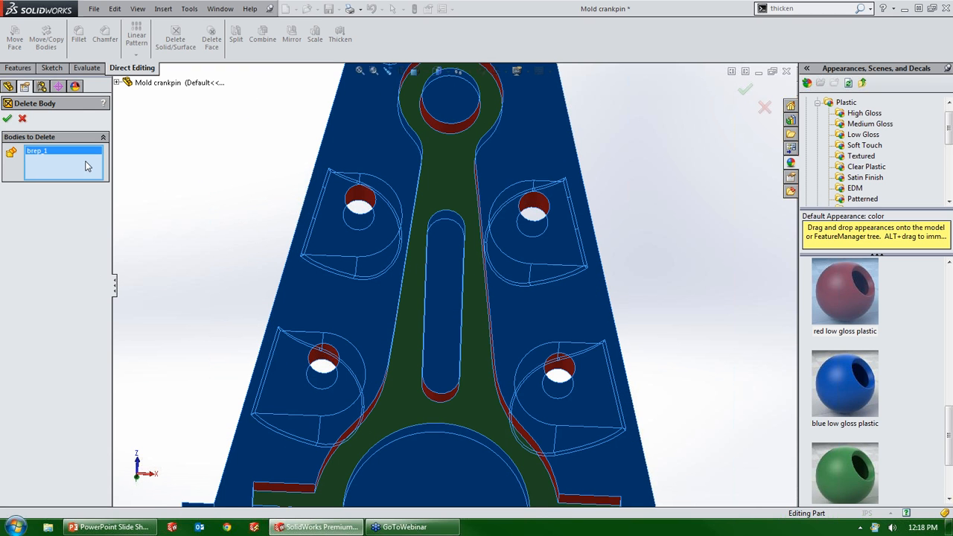
pyautogui.click(7, 118)
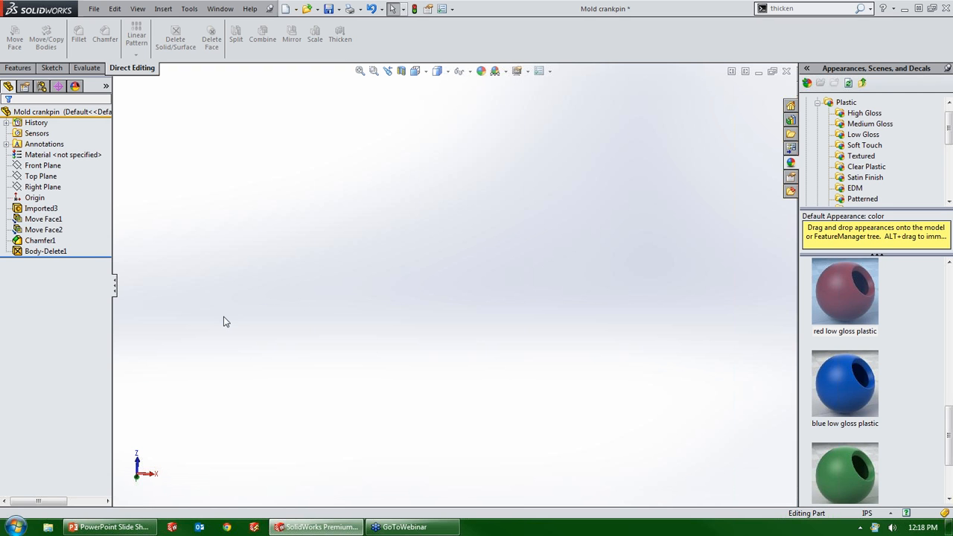
# Step: Undo the deletion of the mold half's body
pyautogui.hotkey('ctrl', 'z')
pyautogui.click(82, 153)
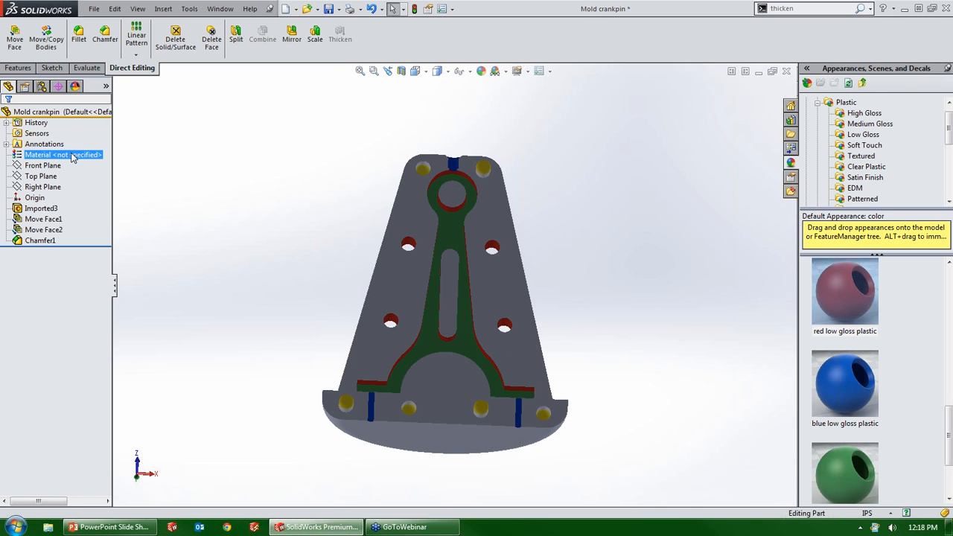
pyautogui.click(59, 144)
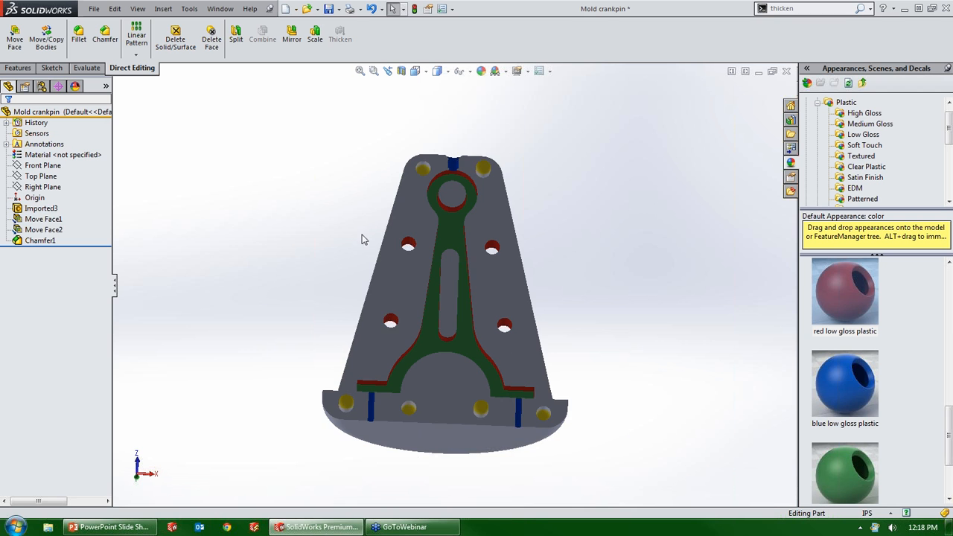
# Step: Start a Split of the mold half with the green cavity floor face as the trim tool
pyautogui.scroll(-2, 471, 259)
pyautogui.moveTo(468, 266)
pyautogui.mouseDown(button='middle')
pyautogui.moveTo(484, 291)
pyautogui.moveTo(440, 305)
pyautogui.mouseUp(button='middle')
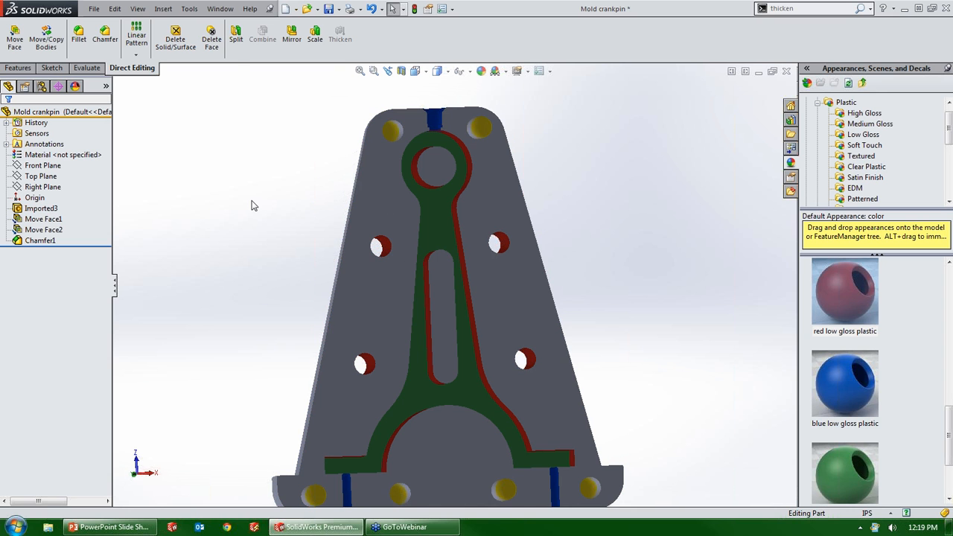
pyautogui.click(235, 36)
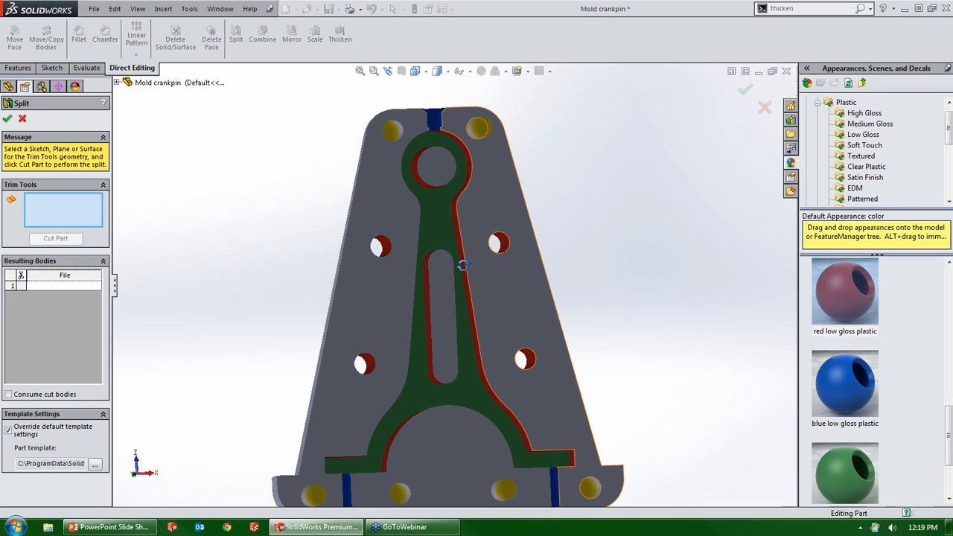
pyautogui.moveTo(462, 262); pyautogui.dragTo(460, 224, button='middle')
pyautogui.scroll(-1, 458, 261)
pyautogui.moveTo(449, 297); pyautogui.dragTo(440, 260, button='middle')
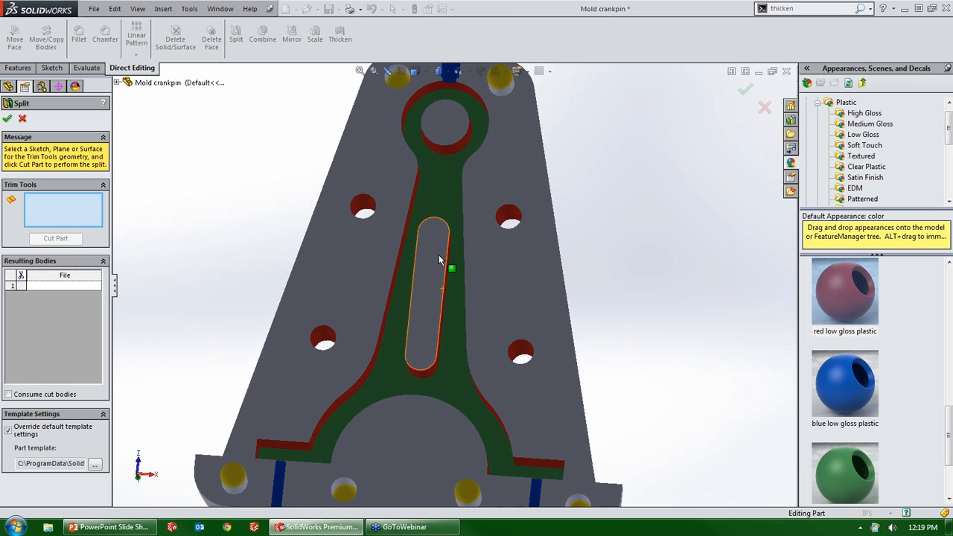
pyautogui.click(439, 192)
pyautogui.moveTo(430, 329); pyautogui.dragTo(425, 247, button='middle')
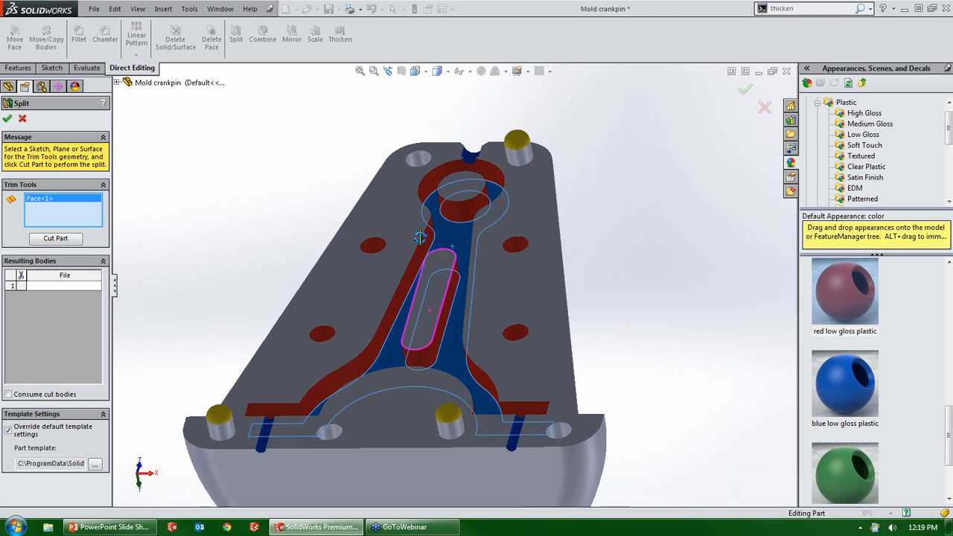
# Step: Cut the part along the selected cavity floor face and inspect the resulting bodies in the preview
pyautogui.scroll(-2, 395, 379)
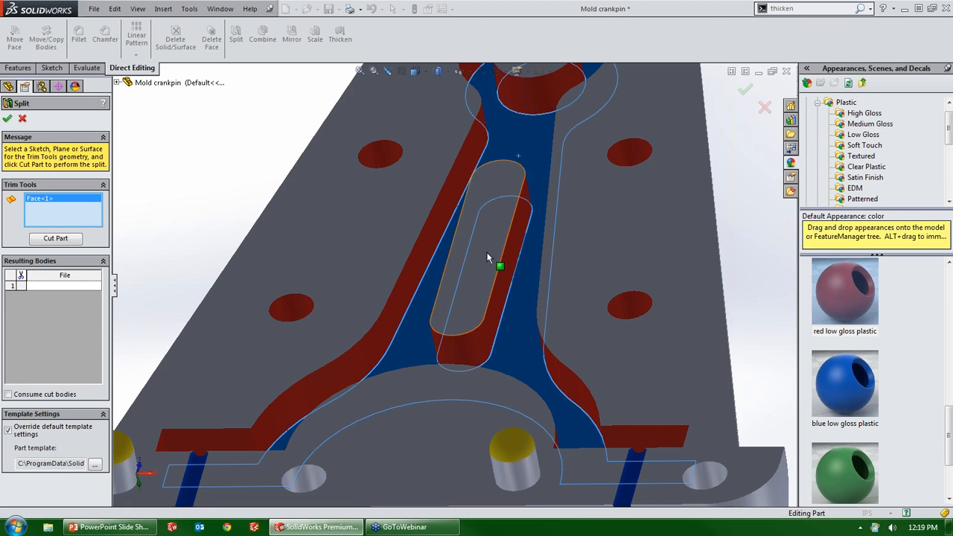
pyautogui.moveTo(496, 248); pyautogui.dragTo(497, 400, button='middle')
pyautogui.scroll(3, 497, 400)
pyautogui.scroll(-2, 503, 299)
pyautogui.moveTo(500, 287); pyautogui.dragTo(481, 247, button='middle')
pyautogui.click(67, 240)
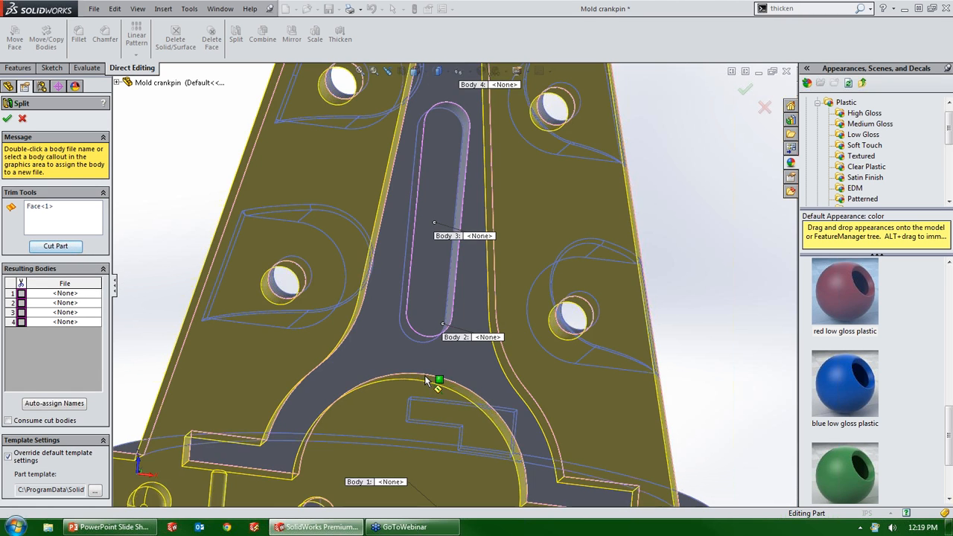
pyautogui.scroll(3, 427, 352)
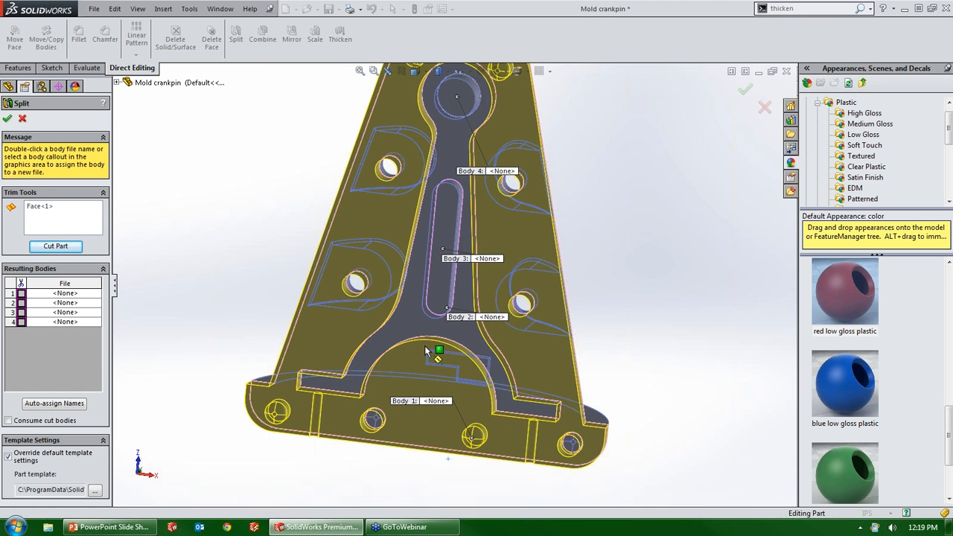
pyautogui.moveTo(450, 316); pyautogui.dragTo(386, 339, button='middle')
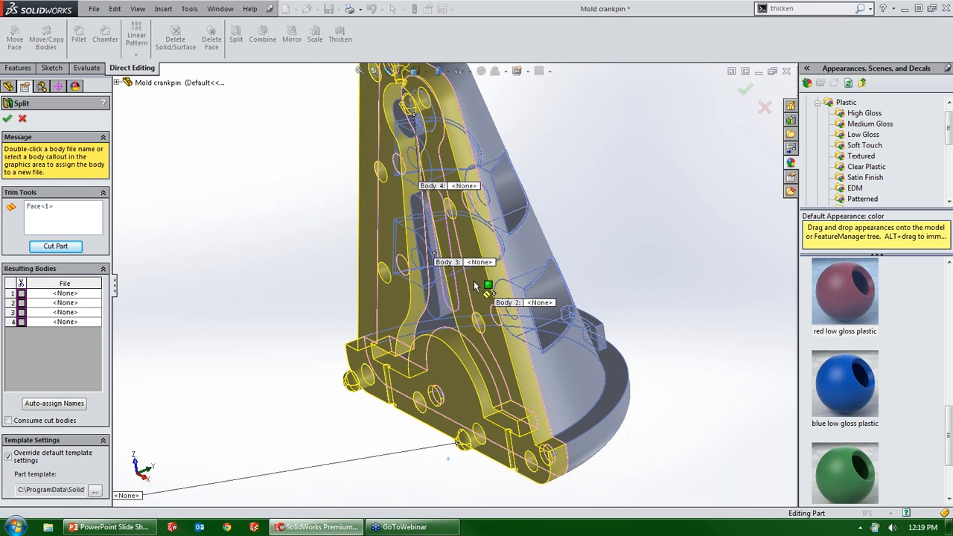
# Step: Try to auto-assign file names to the split's resulting bodies, and cancel the Split
pyautogui.moveTo(473, 285); pyautogui.dragTo(414, 233, button='middle')
pyautogui.scroll(-2, 415, 233)
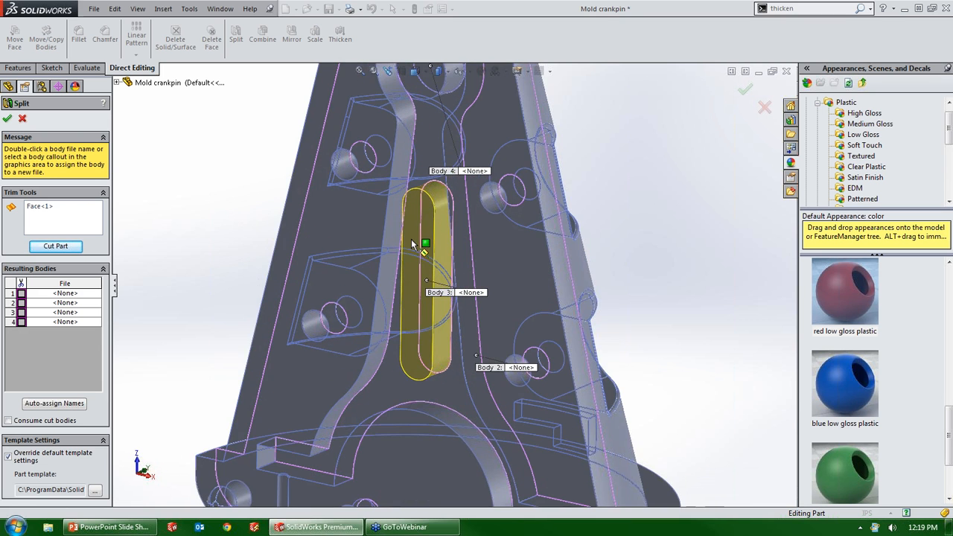
pyautogui.scroll(3, 446, 179)
pyautogui.scroll(-5, 463, 201)
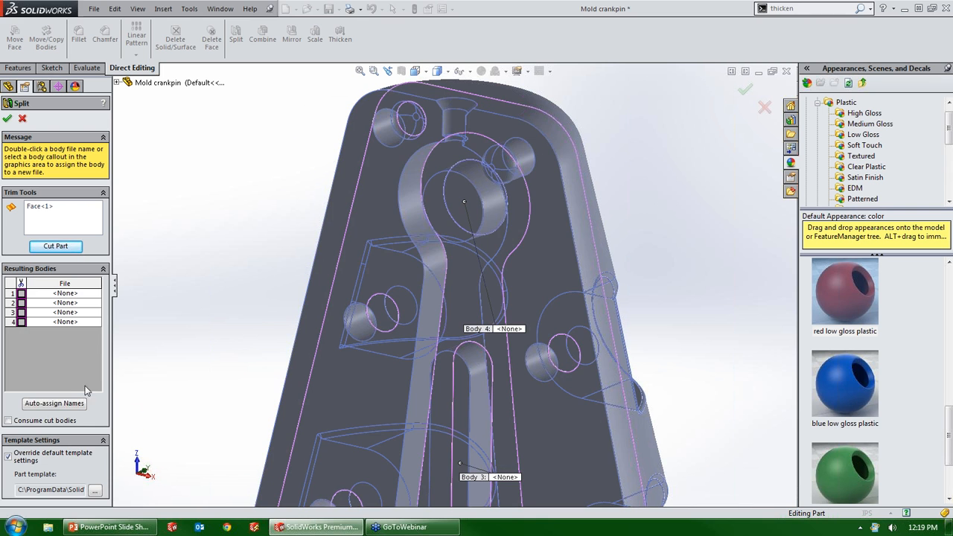
pyautogui.click(46, 405)
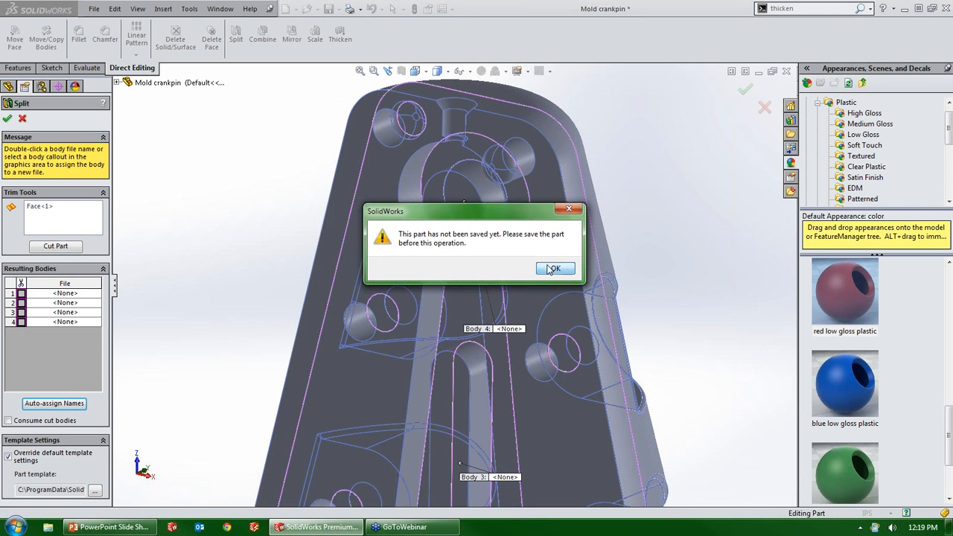
pyautogui.click(546, 267)
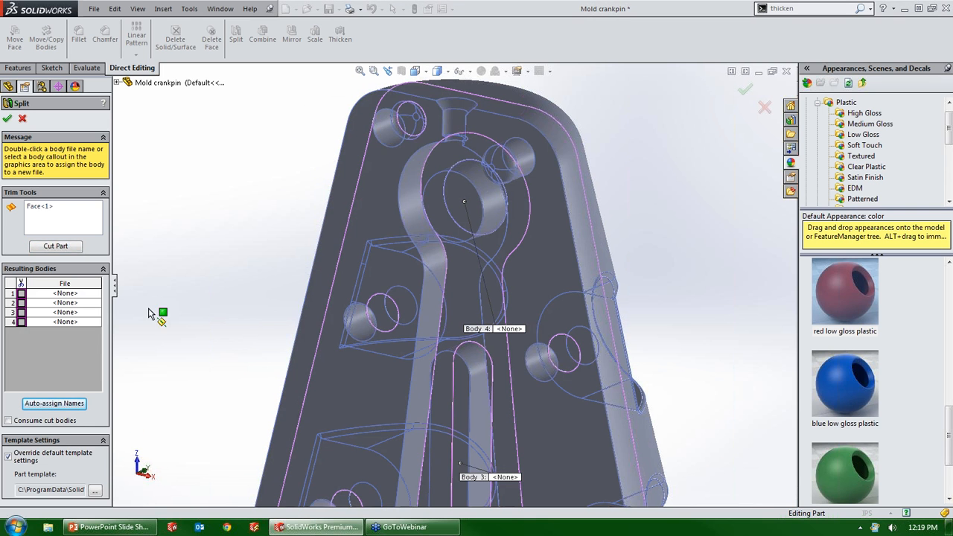
pyautogui.click(54, 403)
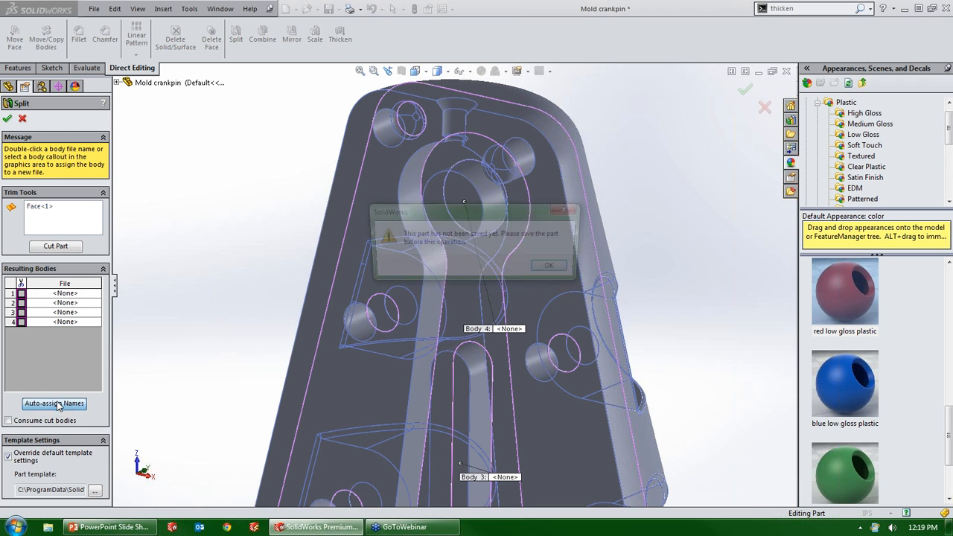
pyautogui.click(547, 269)
pyautogui.click(23, 119)
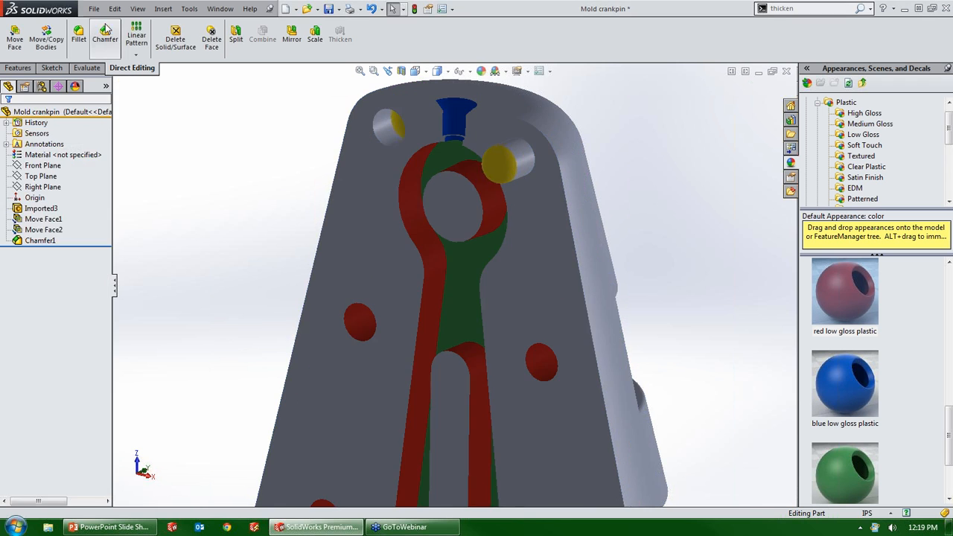
# Step: Save the part under the new name "Mold crankpin - lunch and learn"
pyautogui.click(94, 8)
pyautogui.click(112, 118)
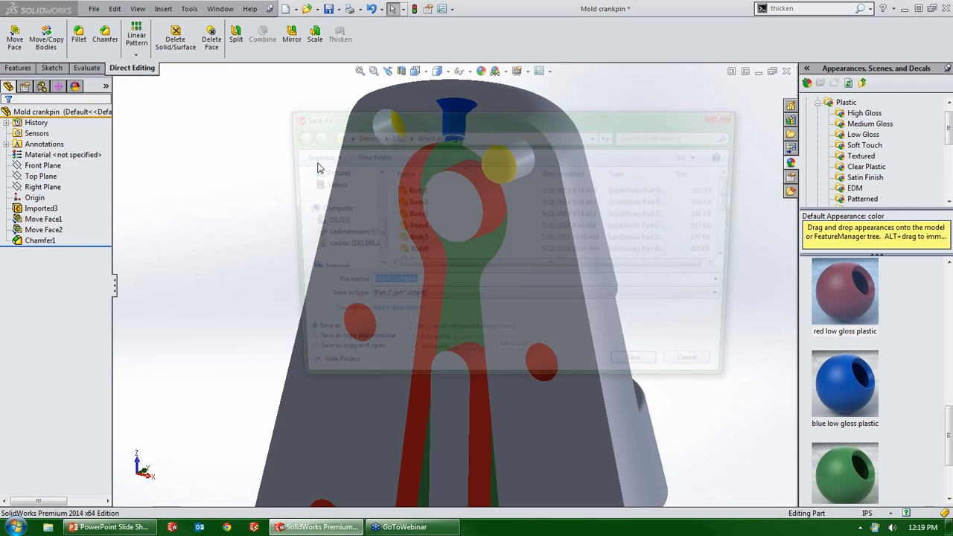
pyautogui.click(430, 286)
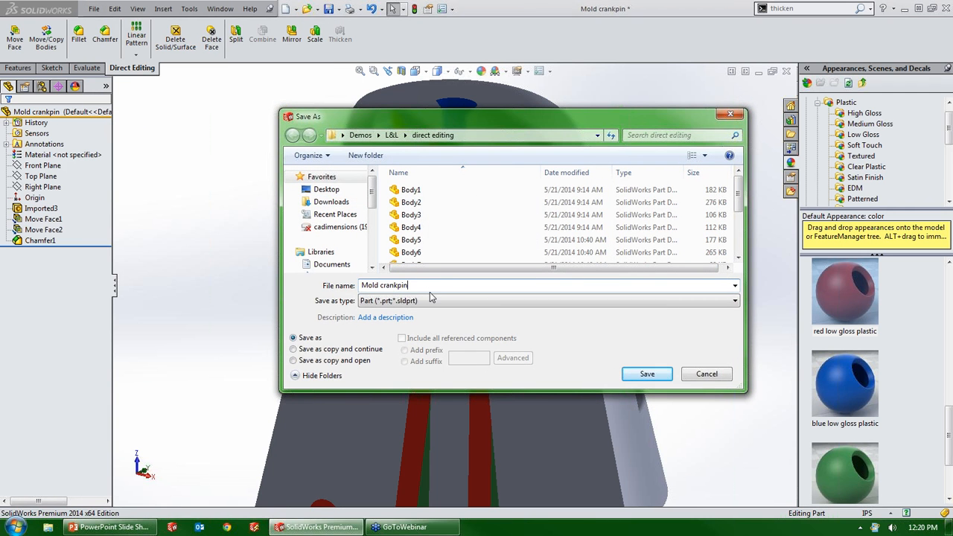
pyautogui.write('- lunch and learn')
pyautogui.press('Return')
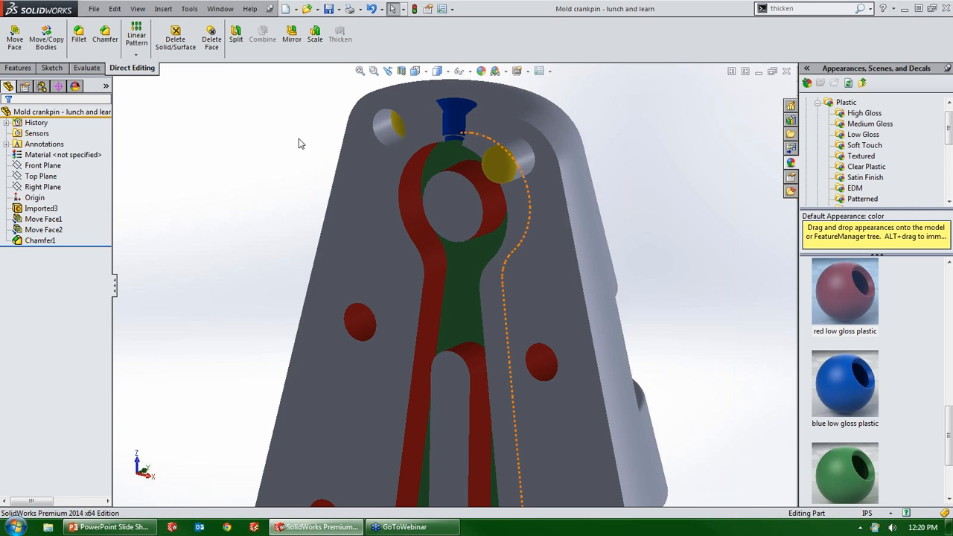
# Step: Start a new Split with the green cavity floor face as the trim tool and cut the part
pyautogui.click(236, 35)
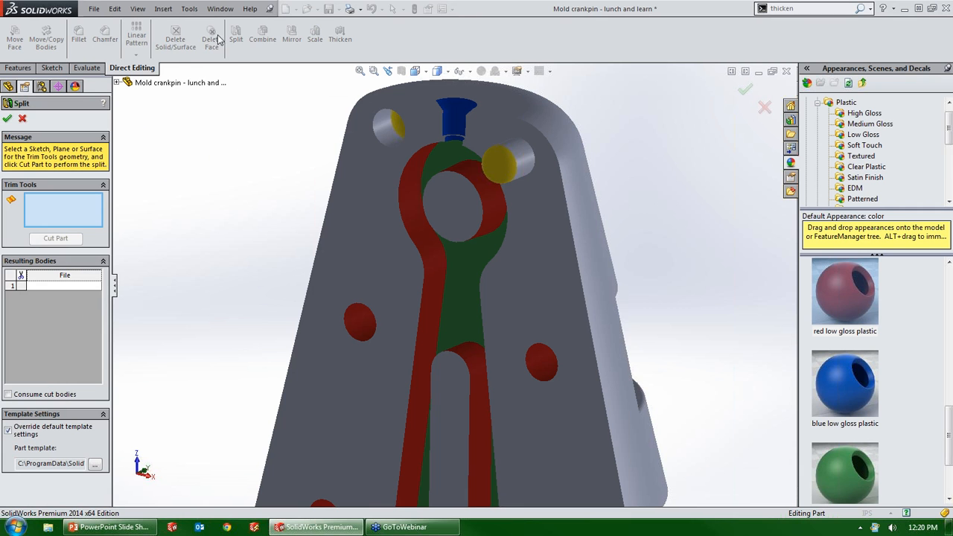
pyautogui.click(447, 316)
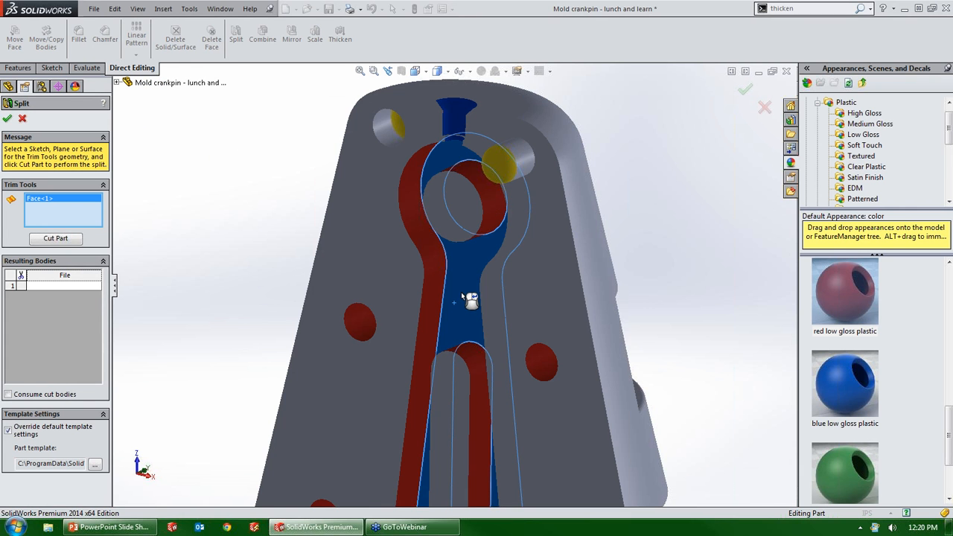
pyautogui.moveTo(451, 320); pyautogui.dragTo(446, 223, button='middle')
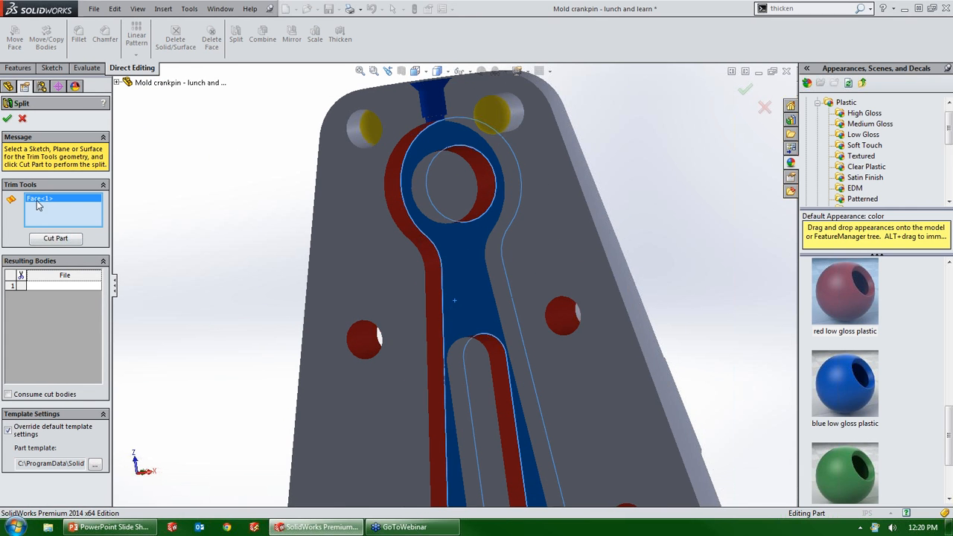
pyautogui.click(55, 240)
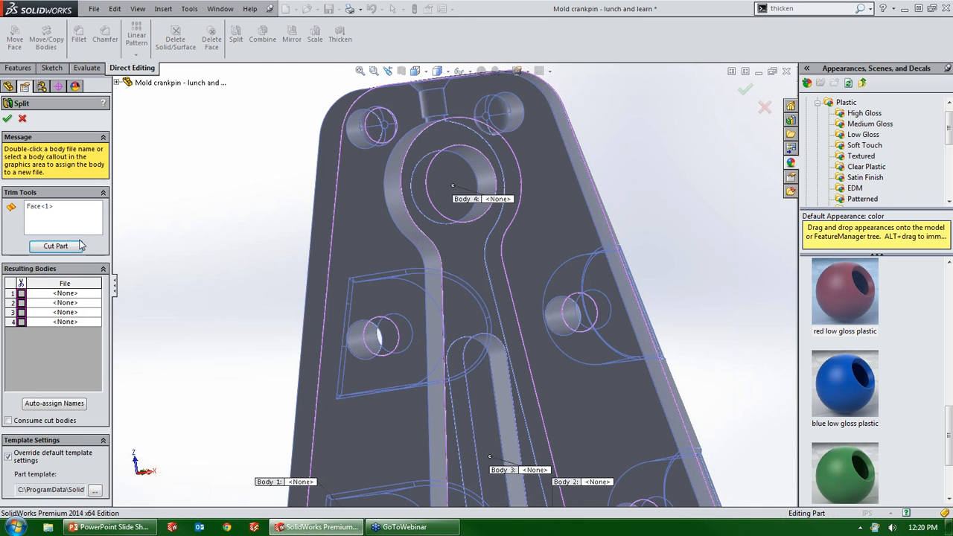
# Step: Auto-assign file names to all four resulting bodies and accept the Split
pyautogui.click(53, 403)
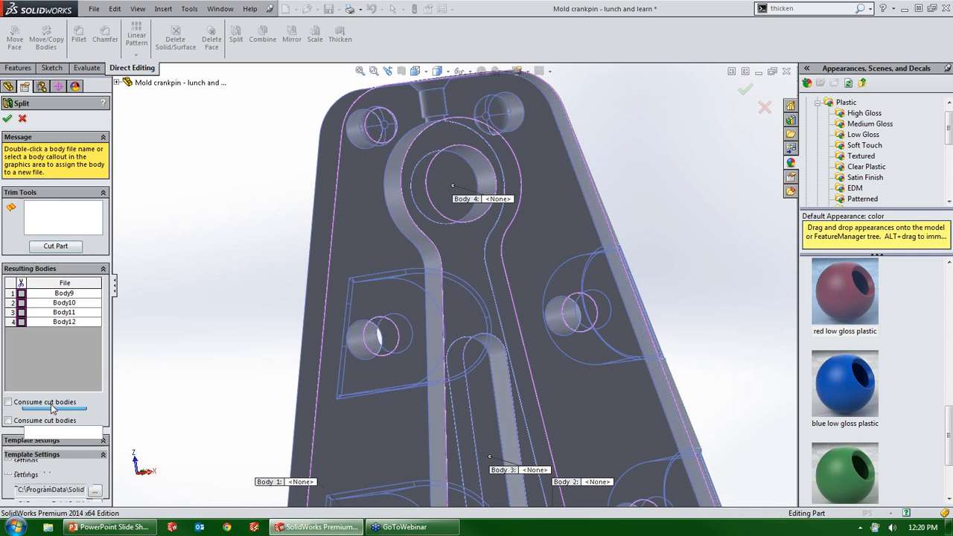
pyautogui.scroll(3, 528, 334)
pyautogui.moveTo(528, 333); pyautogui.dragTo(459, 323, button='middle')
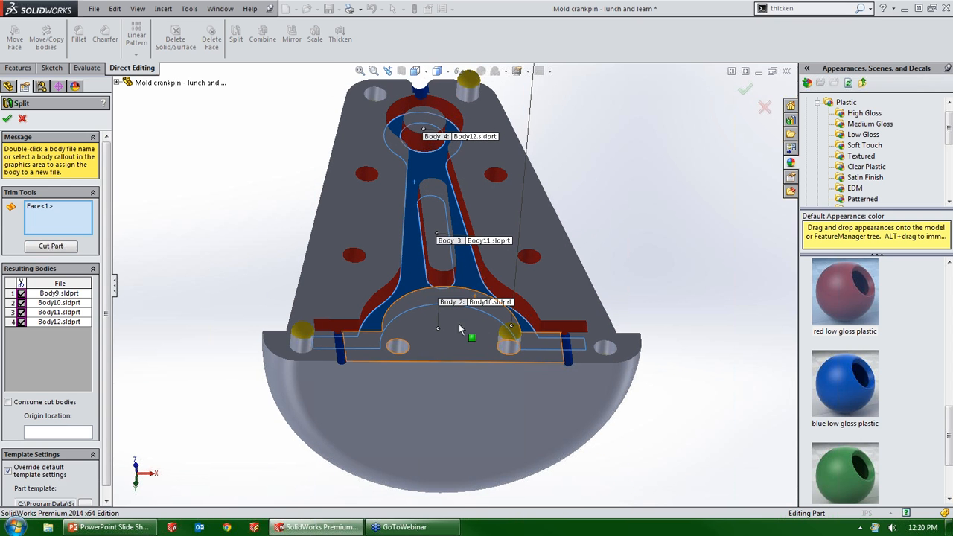
pyautogui.click(9, 120)
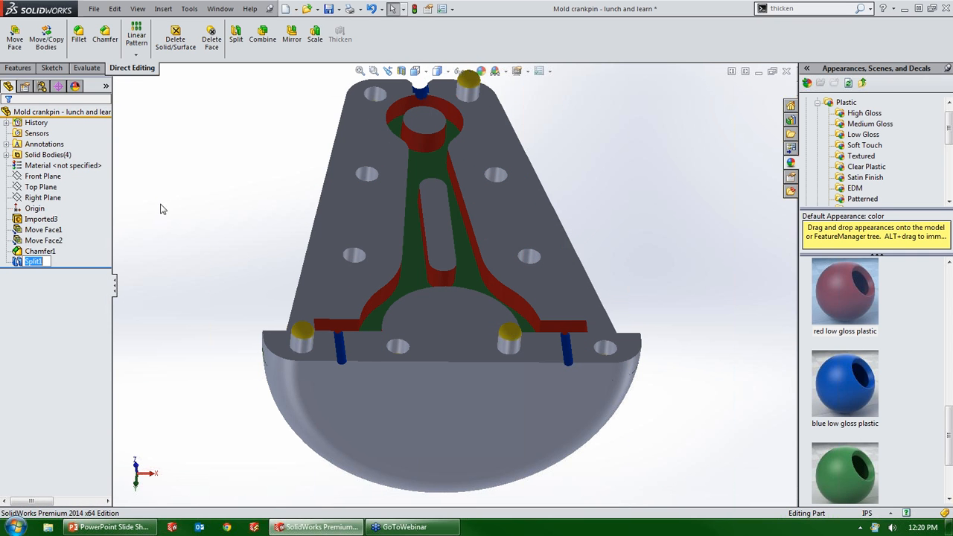
# Step: List the part's solid bodies and highlight several of them to examine which regions of the mold half they cover
pyautogui.click(6, 154)
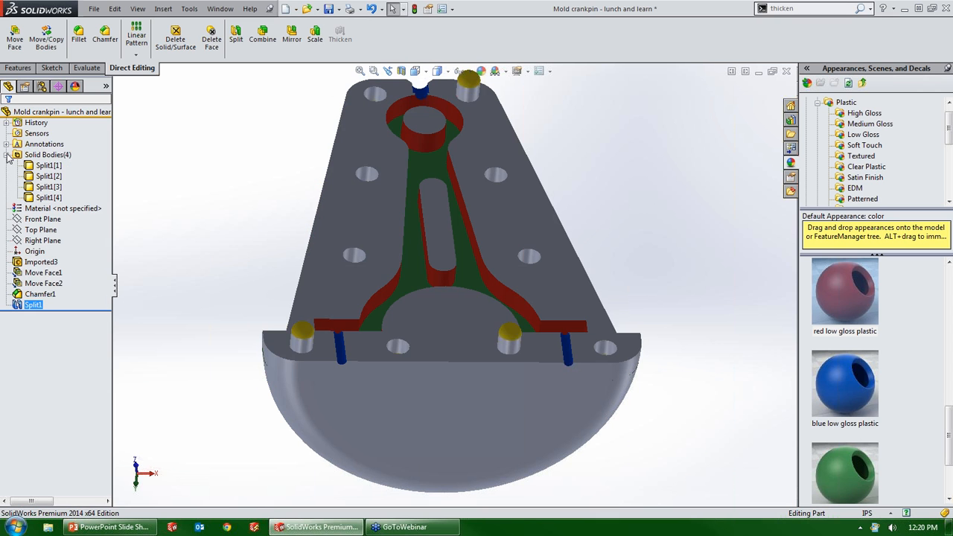
pyautogui.click(52, 166)
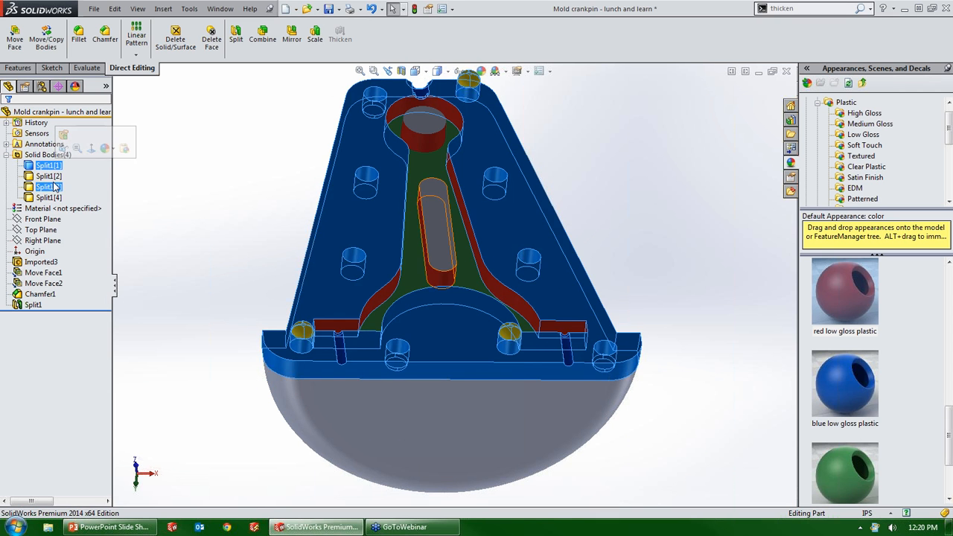
pyautogui.click(52, 187)
pyautogui.click(50, 197)
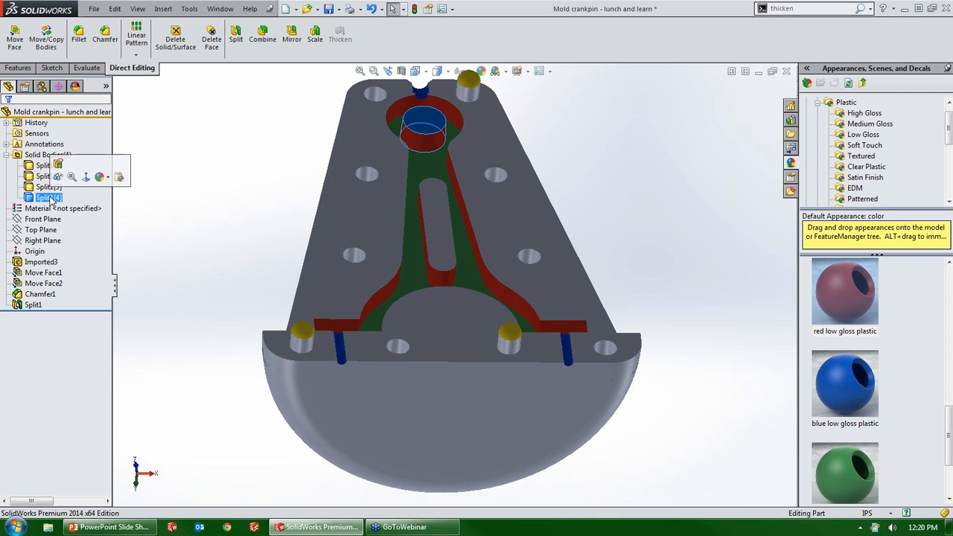
pyautogui.moveTo(348, 207); pyautogui.dragTo(326, 256, button='middle')
pyautogui.scroll(4, 406, 128)
pyautogui.scroll(-6, 463, 184)
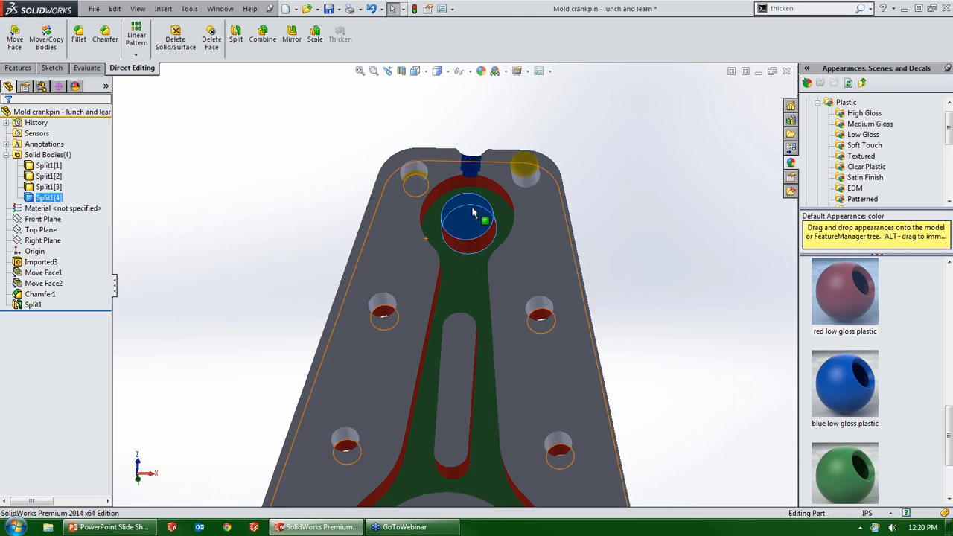
pyautogui.scroll(3, 480, 365)
pyautogui.scroll(-1, 478, 360)
pyautogui.moveTo(439, 367); pyautogui.dragTo(444, 362, button='middle')
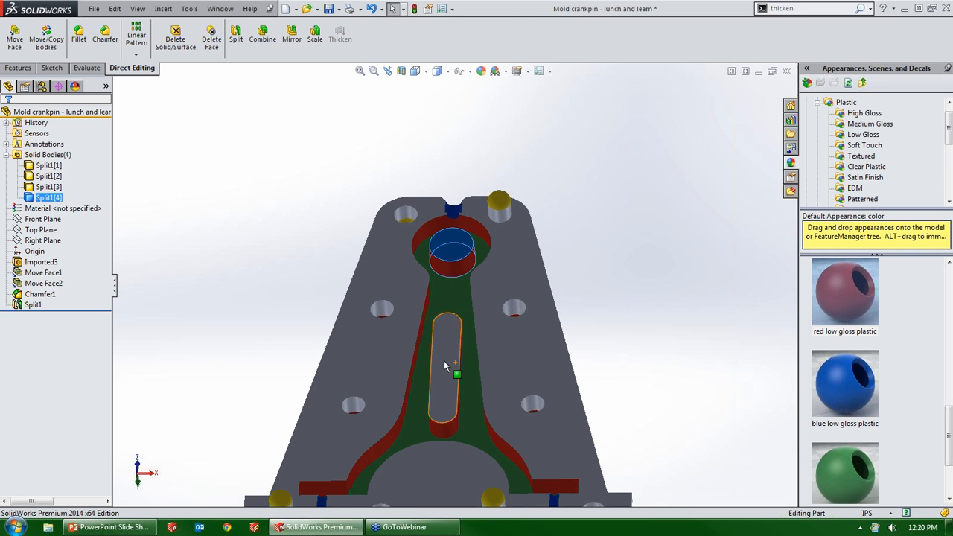
# Step: Delete the slot-shaped island body in the middle of the cavity with Delete Solid/Surface
pyautogui.click(444, 361)
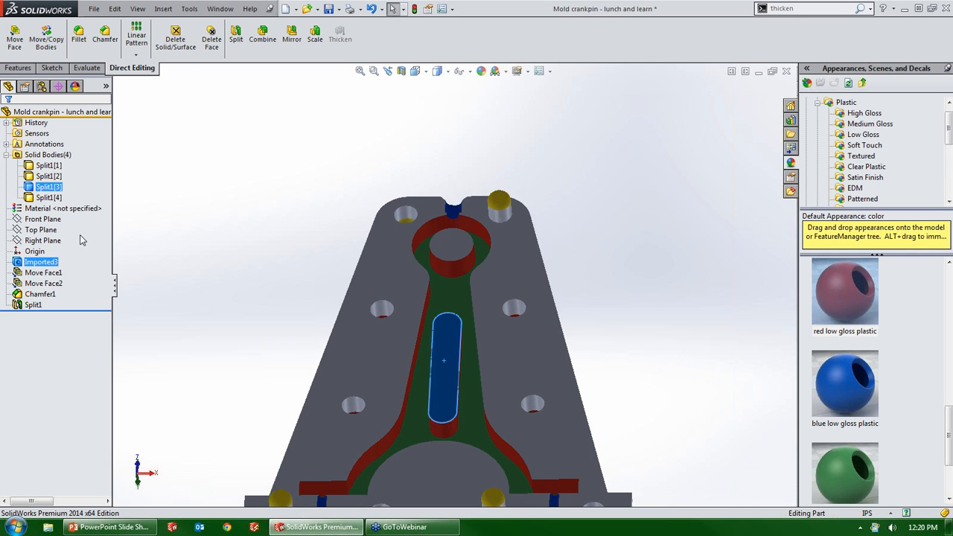
pyautogui.scroll(-5, 439, 375)
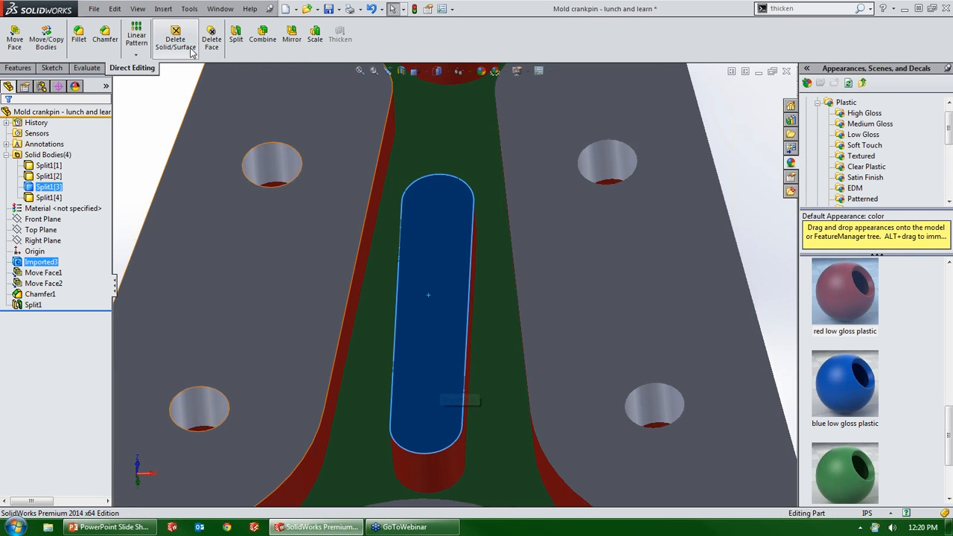
pyautogui.click(173, 47)
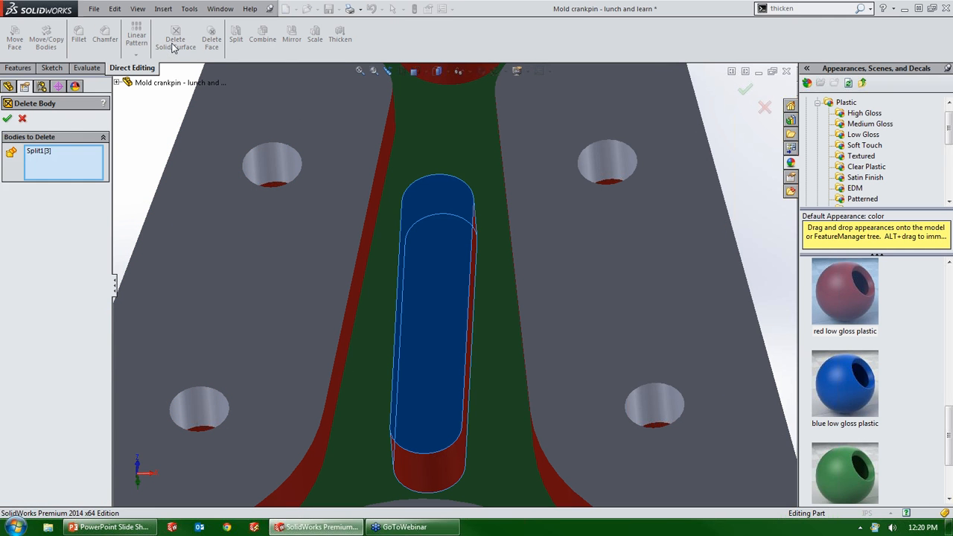
pyautogui.click(9, 119)
pyautogui.hotkey('ctrl', '1')
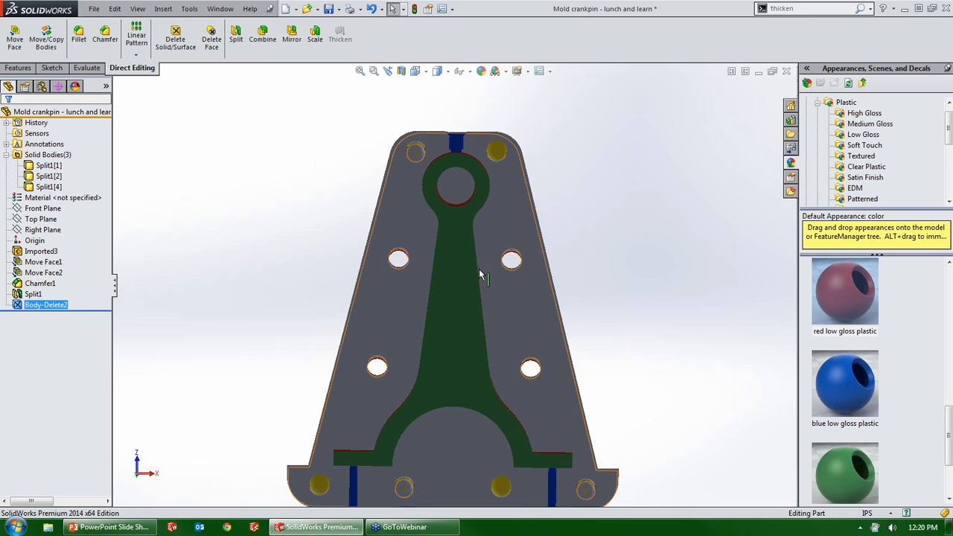
pyautogui.moveTo(504, 212); pyautogui.dragTo(416, 188, button='middle')
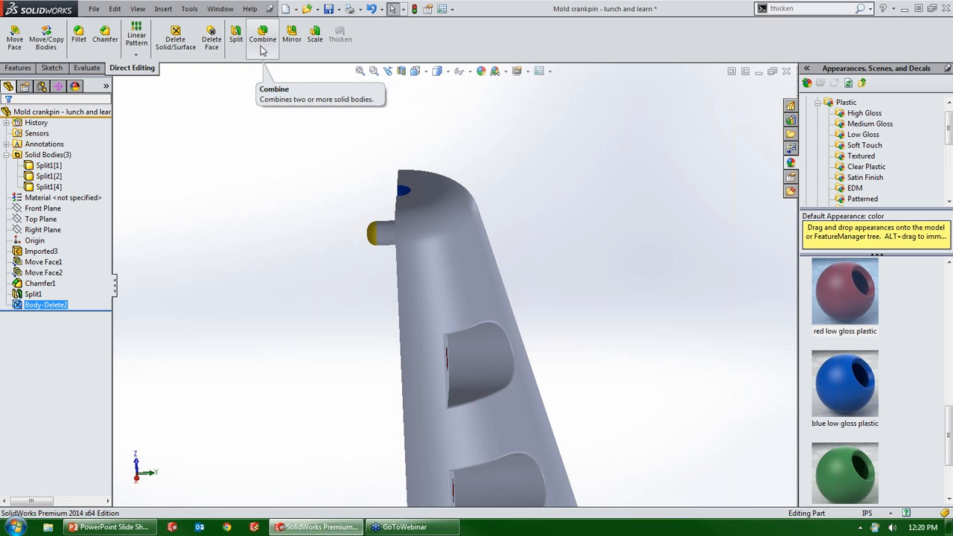
# Step: Combine the mold half's upper plate body and the main body behind it with the Add operation
pyautogui.moveTo(375, 188); pyautogui.dragTo(386, 340, button='middle')
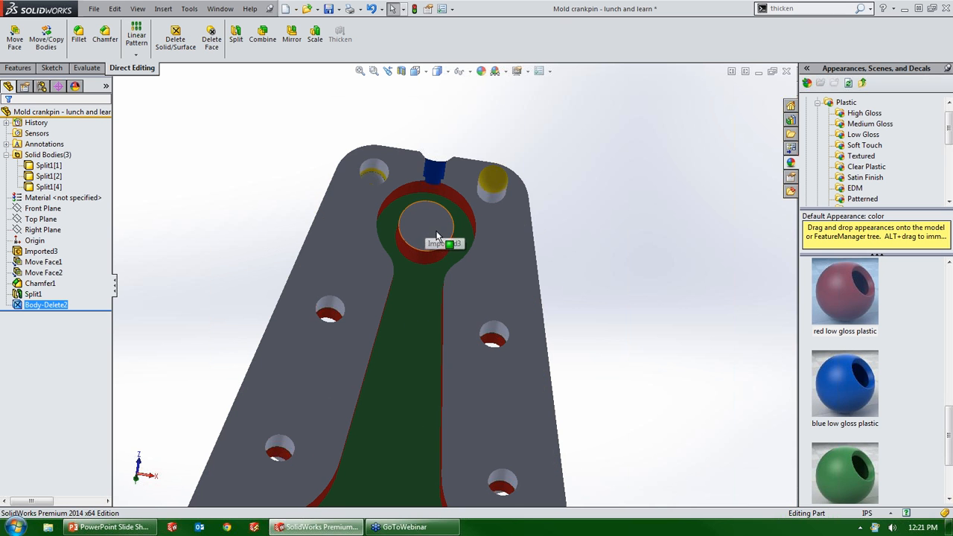
pyautogui.moveTo(494, 289)
pyautogui.mouseDown(button='middle')
pyautogui.moveTo(440, 295)
pyautogui.moveTo(507, 279)
pyautogui.mouseUp(button='middle')
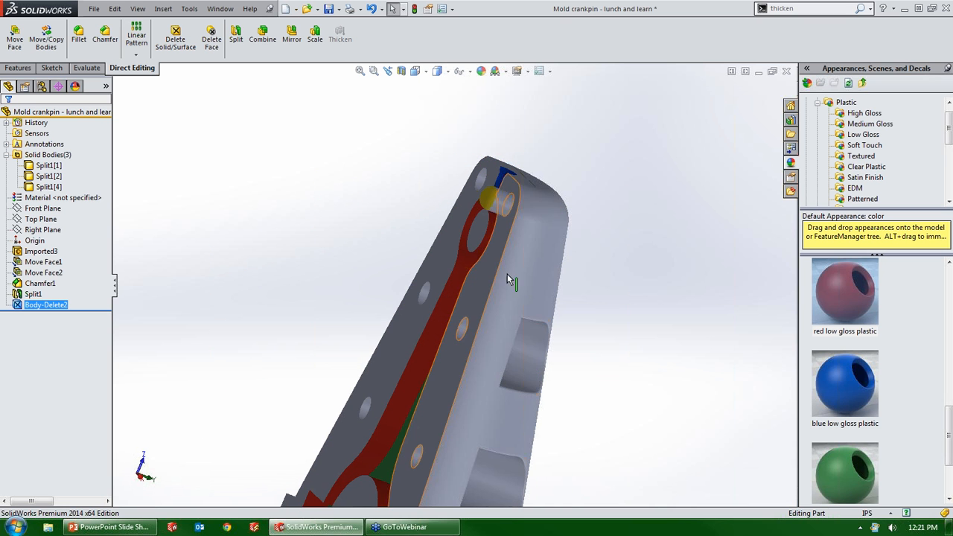
pyautogui.click(506, 260)
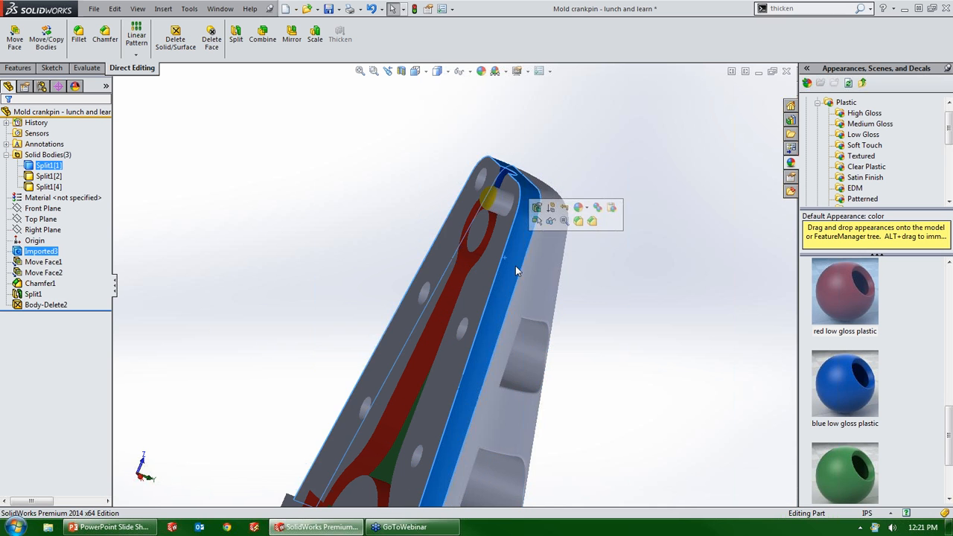
pyautogui.keyDown('ctrl'); pyautogui.click(550, 270); pyautogui.keyUp('ctrl')
pyautogui.moveTo(543, 246); pyautogui.dragTo(503, 295, button='middle')
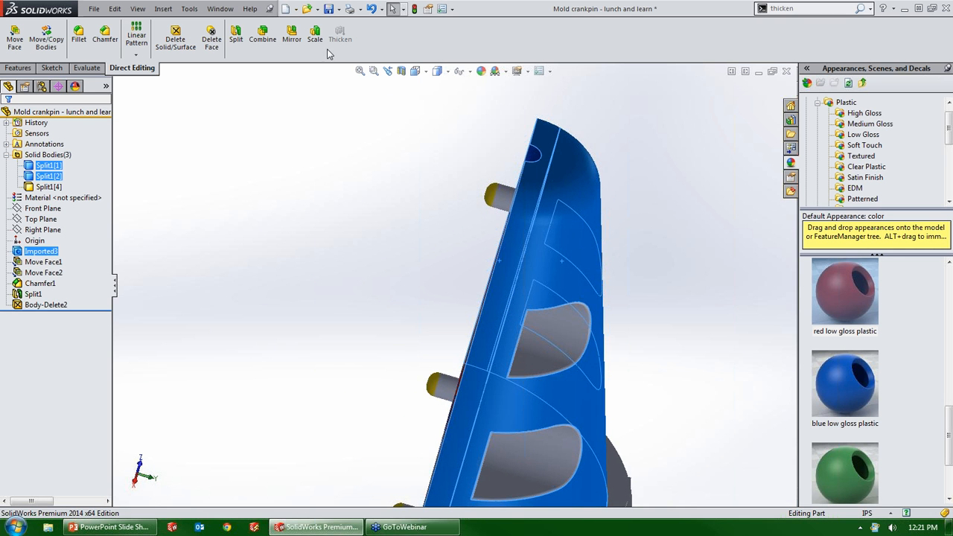
pyautogui.click(262, 37)
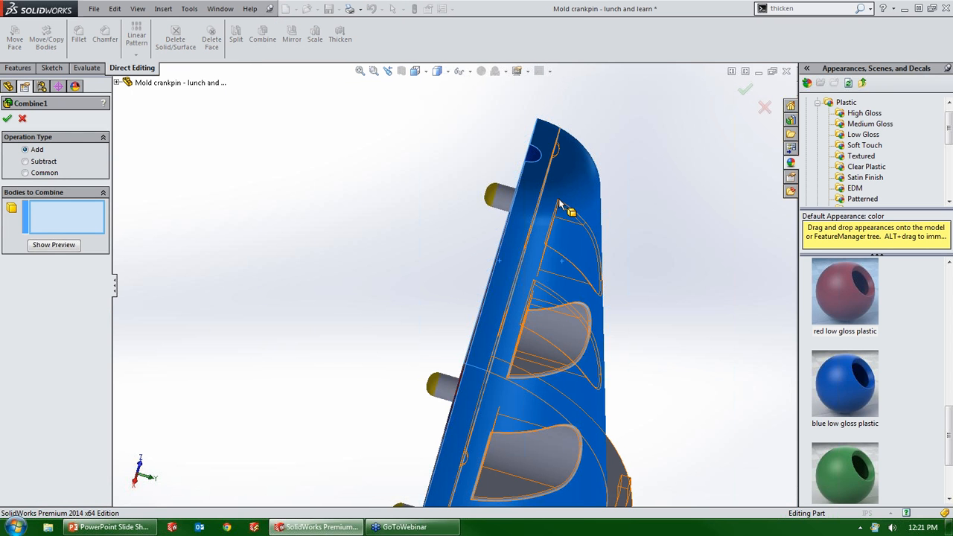
pyautogui.scroll(-1, 558, 177)
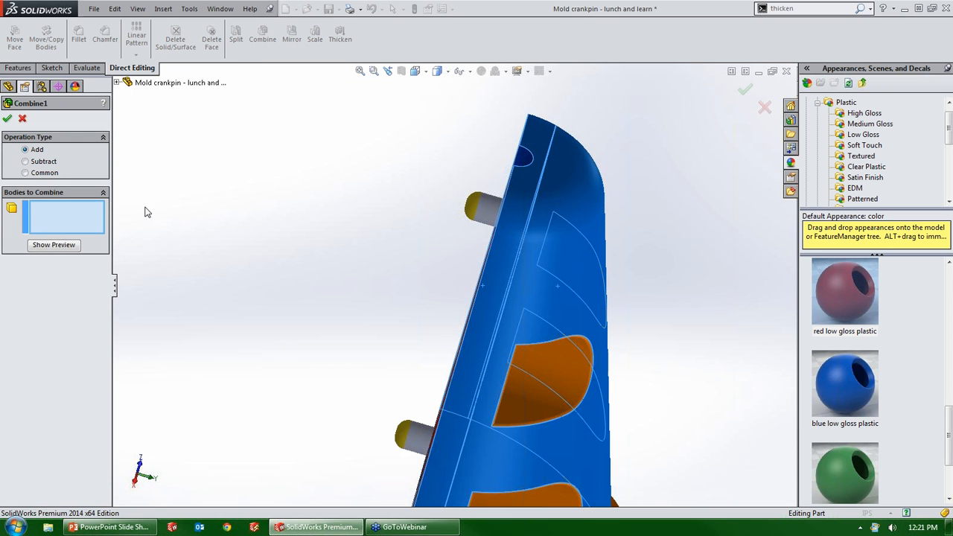
pyautogui.click(574, 192)
pyautogui.click(515, 187)
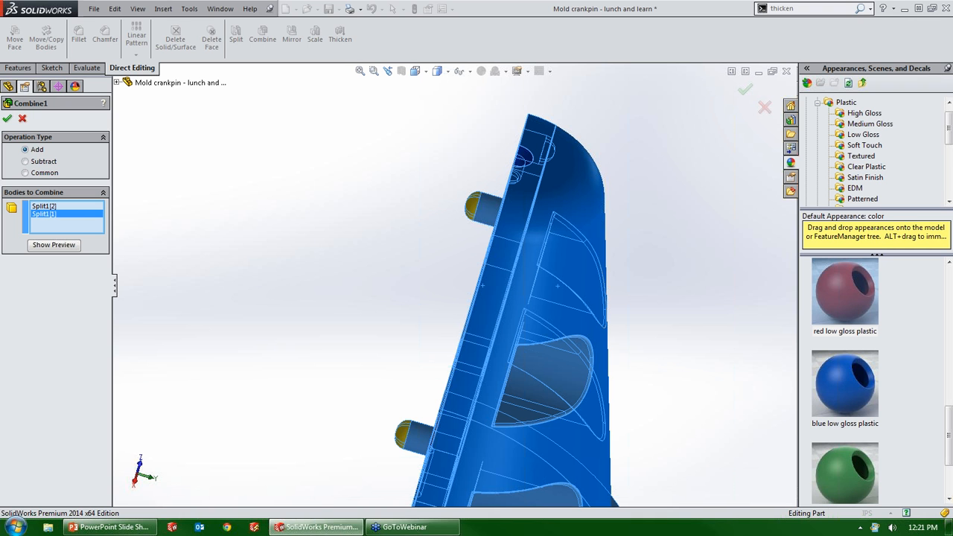
pyautogui.click(8, 120)
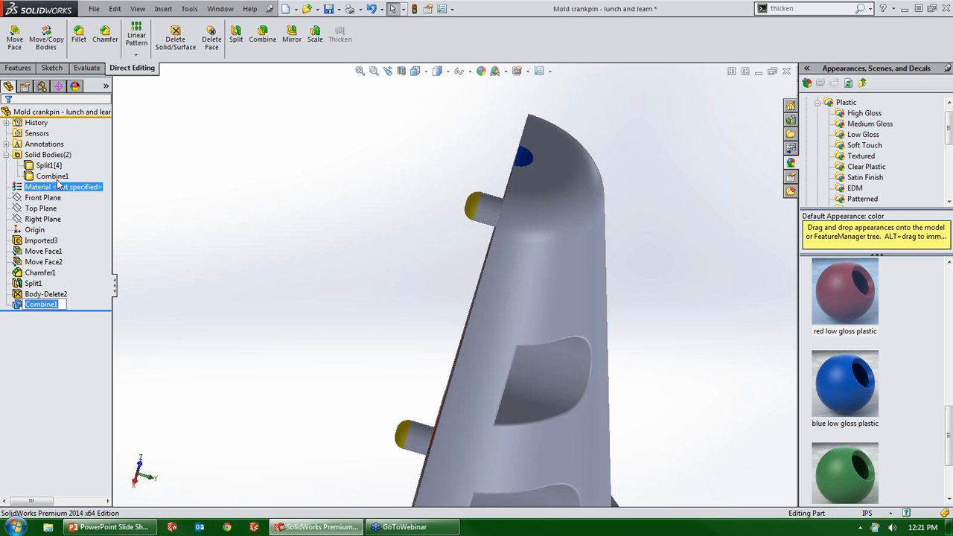
pyautogui.moveTo(206, 226); pyautogui.dragTo(349, 236, button='middle')
pyautogui.scroll(2, 371, 320)
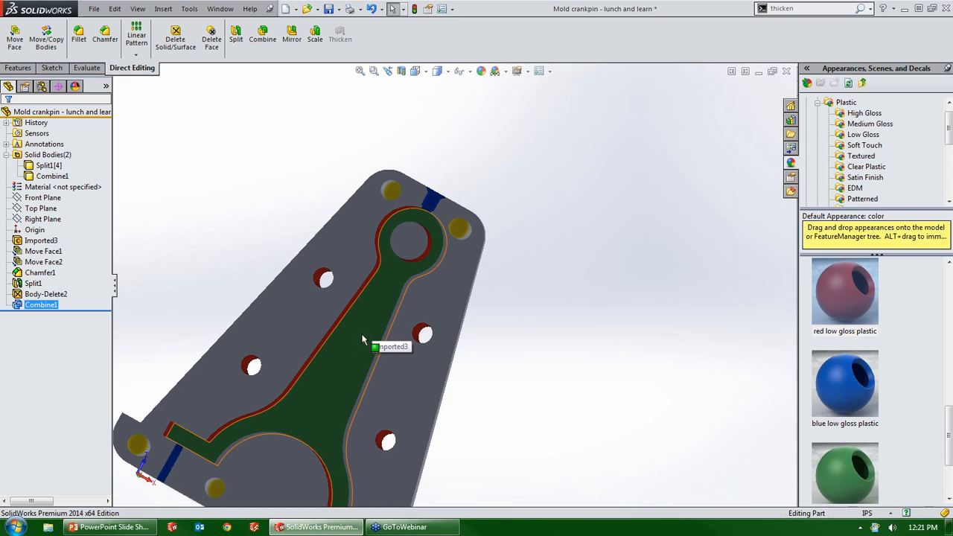
# Step: Highlight each of the mold half's two solid bodies and examine the cavity and the round island near its narrow end
pyautogui.moveTo(456, 300)
pyautogui.mouseDown(button='middle')
pyautogui.moveTo(410, 290)
pyautogui.moveTo(461, 291)
pyautogui.mouseUp(button='middle')
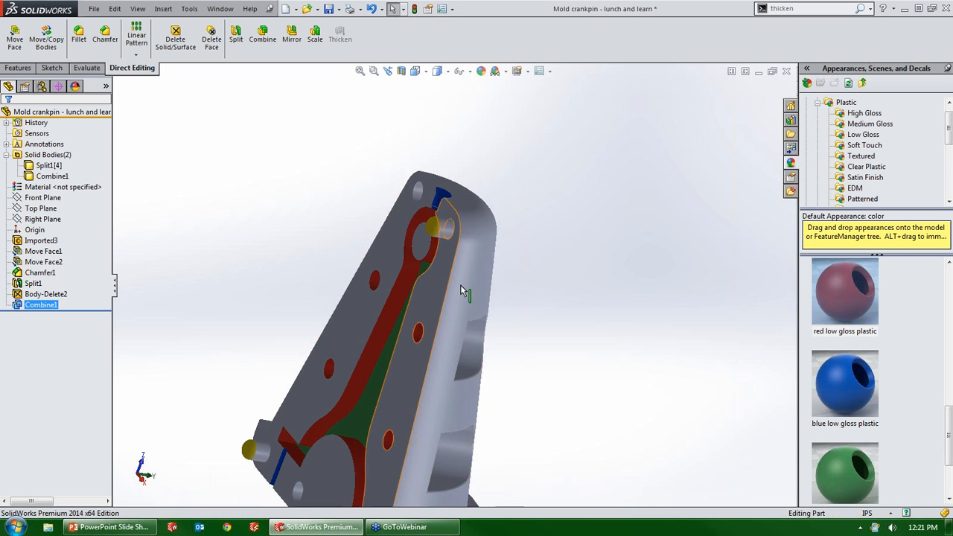
pyautogui.click(57, 175)
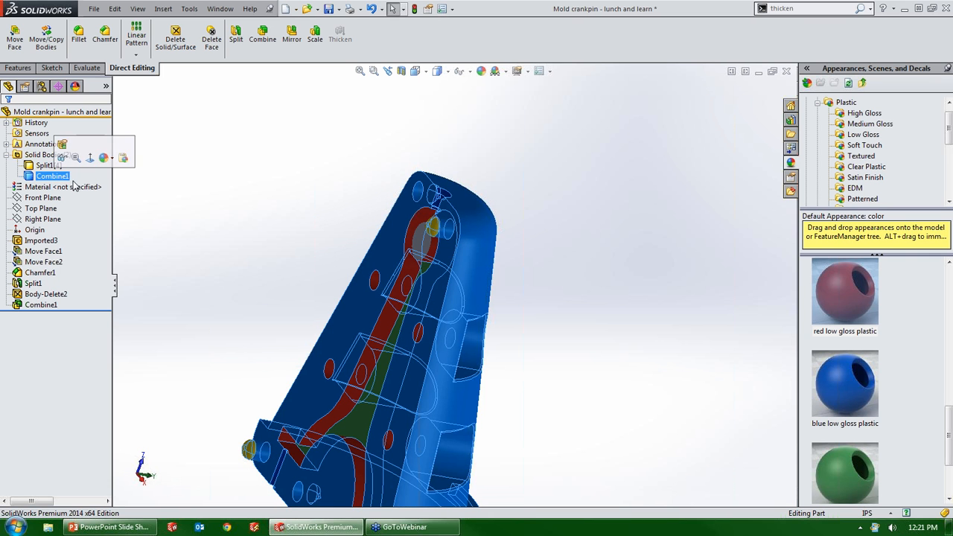
pyautogui.click(46, 165)
pyautogui.scroll(-5, 326, 241)
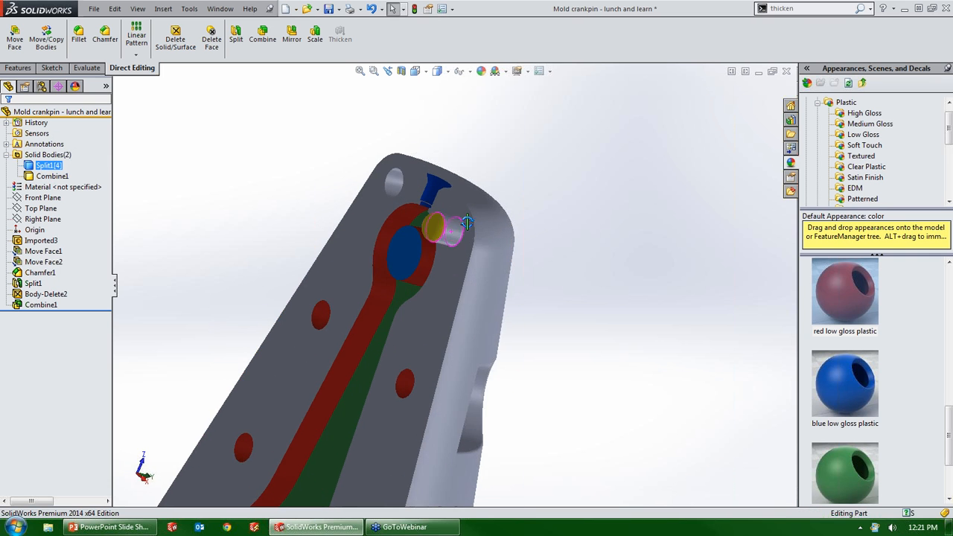
pyautogui.scroll(-4, 326, 241)
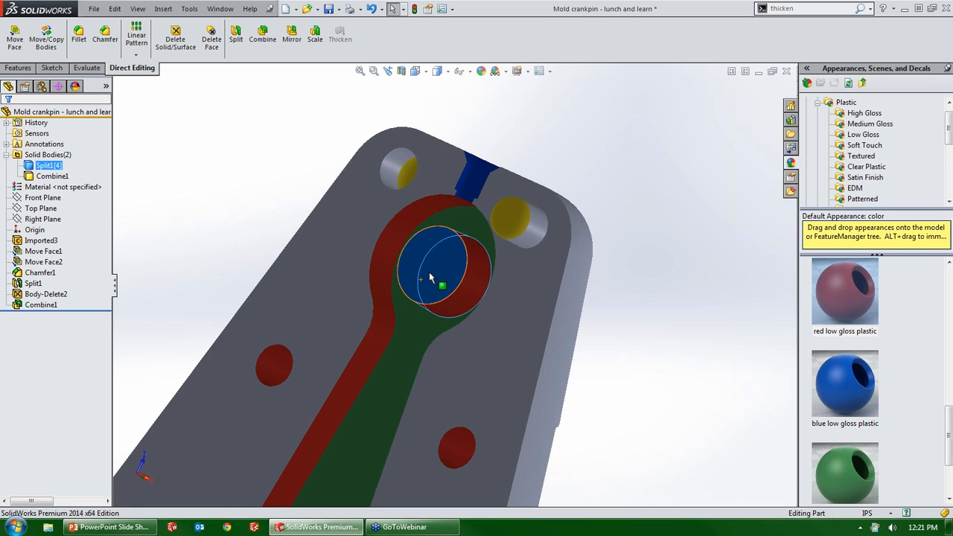
pyautogui.scroll(1, 417, 320)
pyautogui.scroll(3, 435, 354)
pyautogui.moveTo(412, 386); pyautogui.dragTo(436, 366, button='middle')
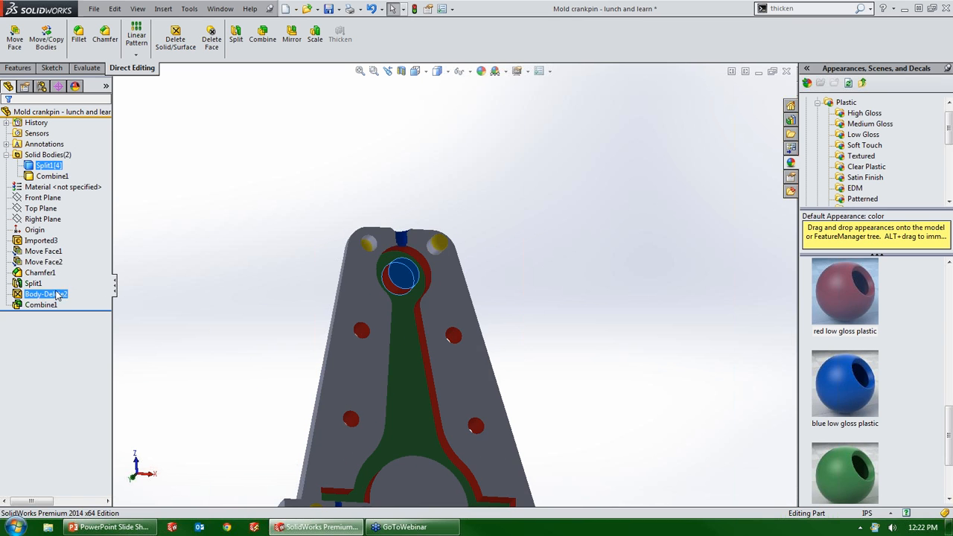
pyautogui.moveTo(523, 402); pyautogui.dragTo(489, 467, button='middle')
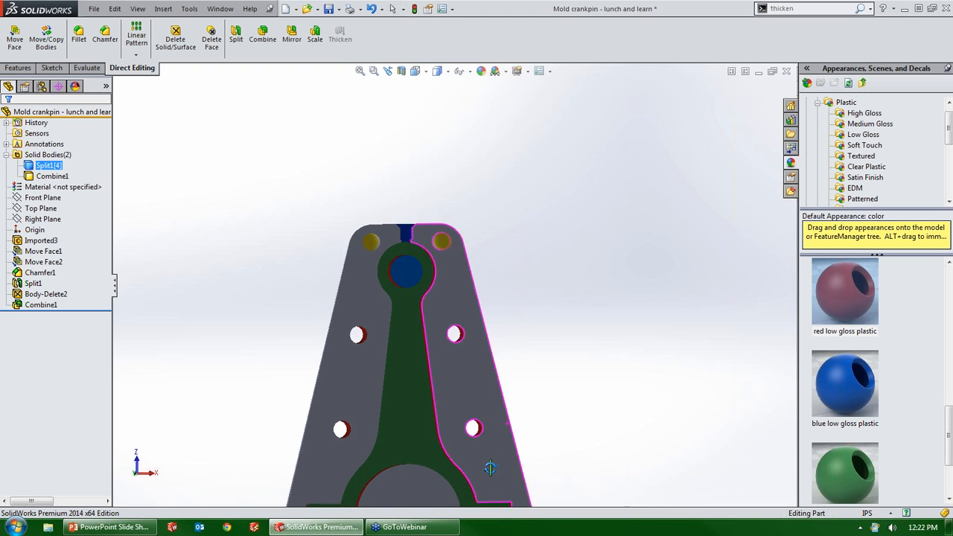
pyautogui.scroll(1, 488, 463)
pyautogui.scroll(-3, 433, 342)
pyautogui.scroll(-2, 413, 333)
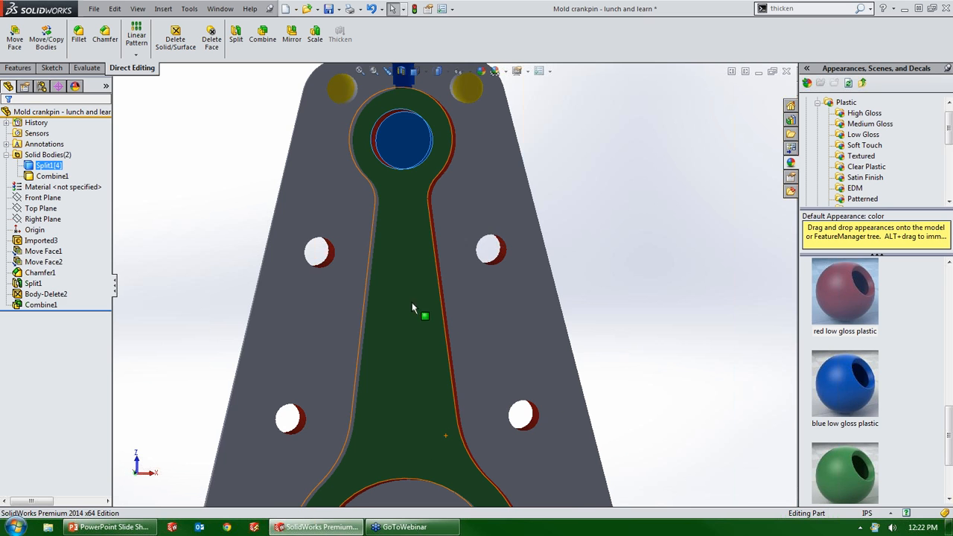
pyautogui.moveTo(402, 283); pyautogui.dragTo(397, 276, button='middle')
pyautogui.click(233, 240)
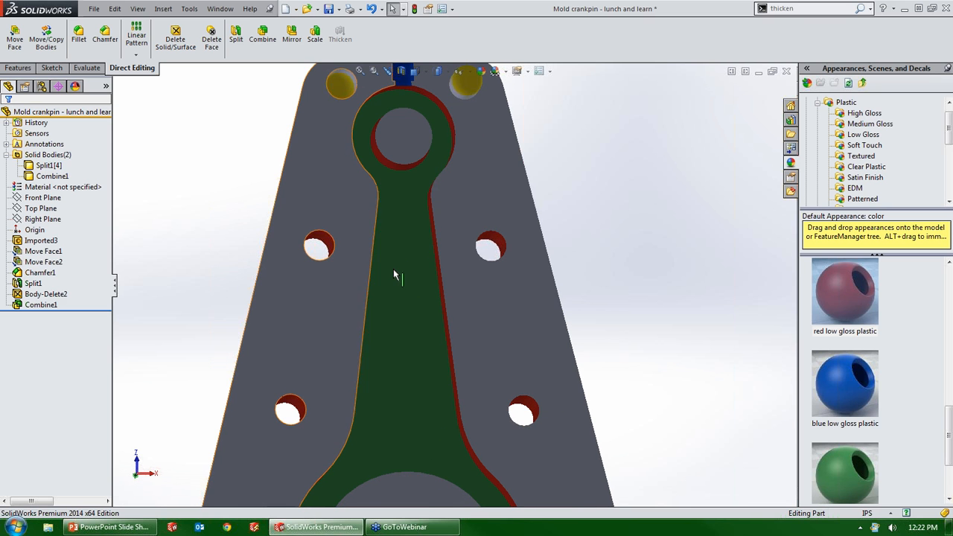
# Step: Switch to the PowerPoint slide listing the direct editing functions, check it, and return to SolidWorks
pyautogui.click(112, 527)
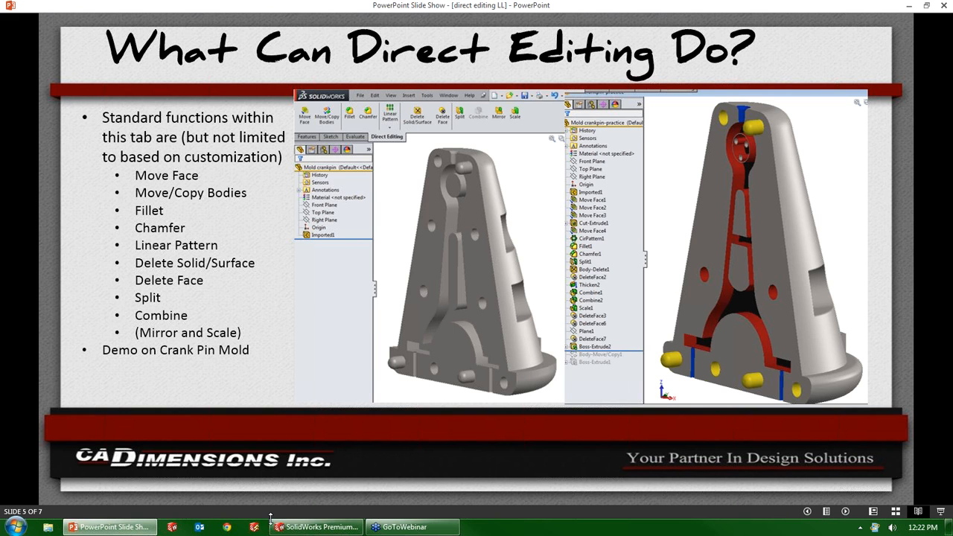
pyautogui.click(316, 527)
# Step: Start a new sketch on the green cavity floor face and clear the face selection
pyautogui.click(381, 332)
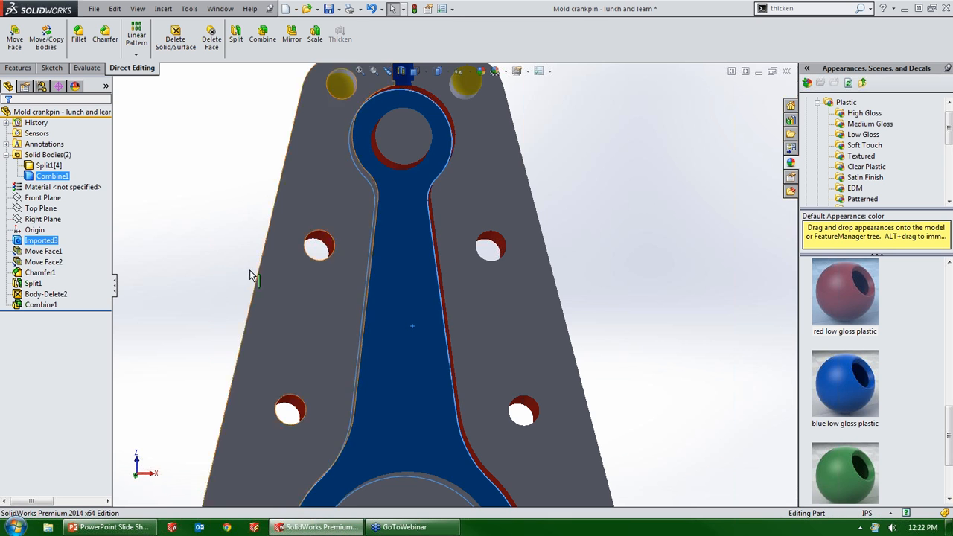
pyautogui.moveTo(425, 287); pyautogui.dragTo(413, 295, button='middle')
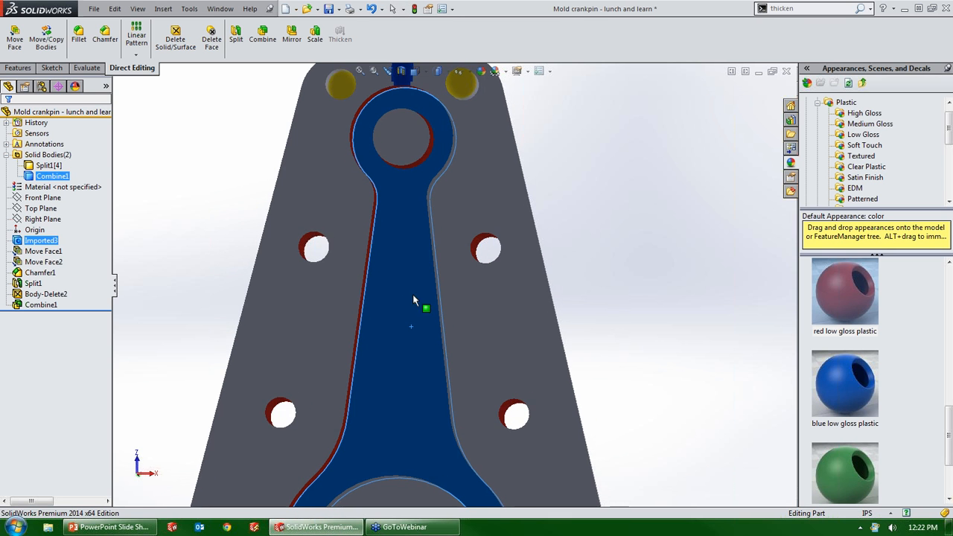
pyautogui.moveTo(174, 213); pyautogui.dragTo(172, 249, button='right')
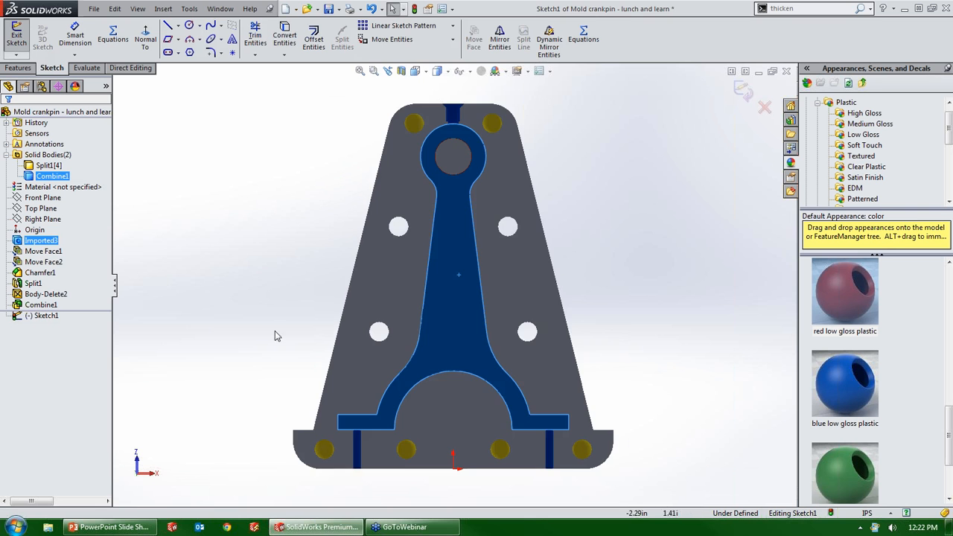
pyautogui.scroll(-3, 456, 264)
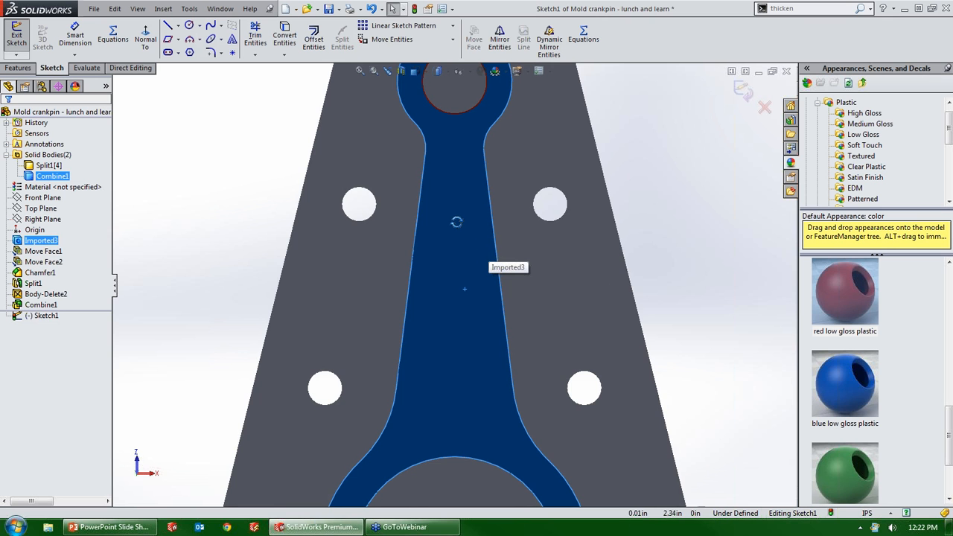
pyautogui.moveTo(215, 176); pyautogui.dragTo(216, 223, button='right')
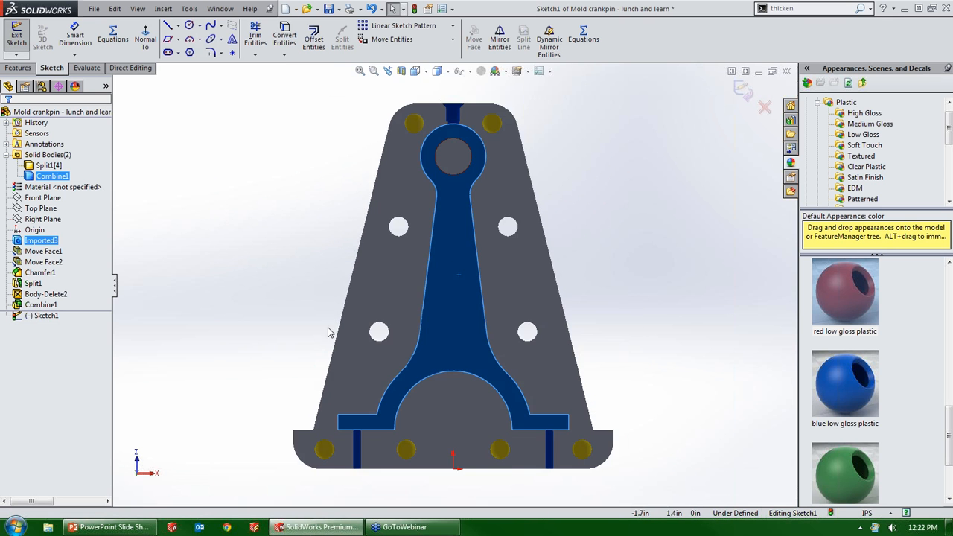
pyautogui.scroll(-4, 452, 256)
pyautogui.scroll(1, 453, 256)
pyautogui.press('Escape')
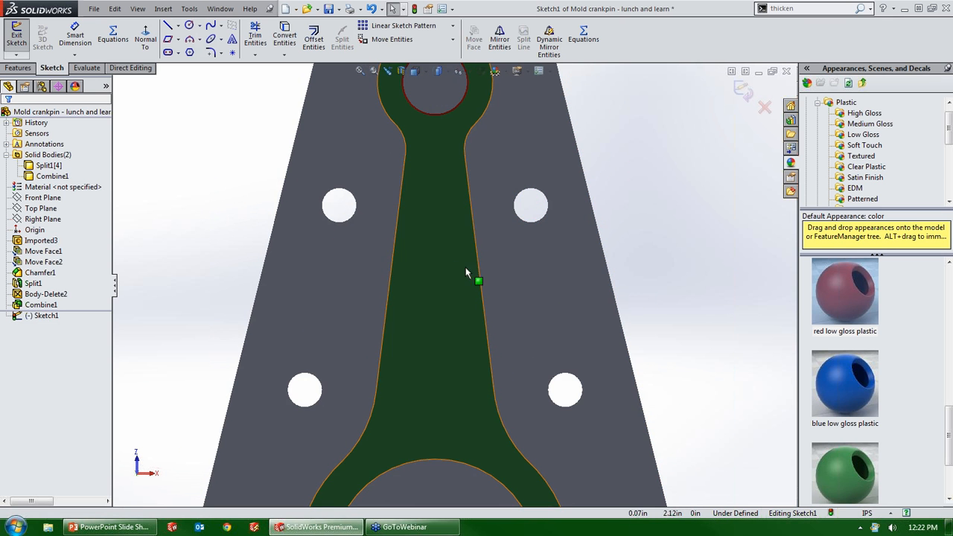
# Step: Offset the left long side edge of the cavity floor inward by 0.10 in
pyautogui.click(388, 284)
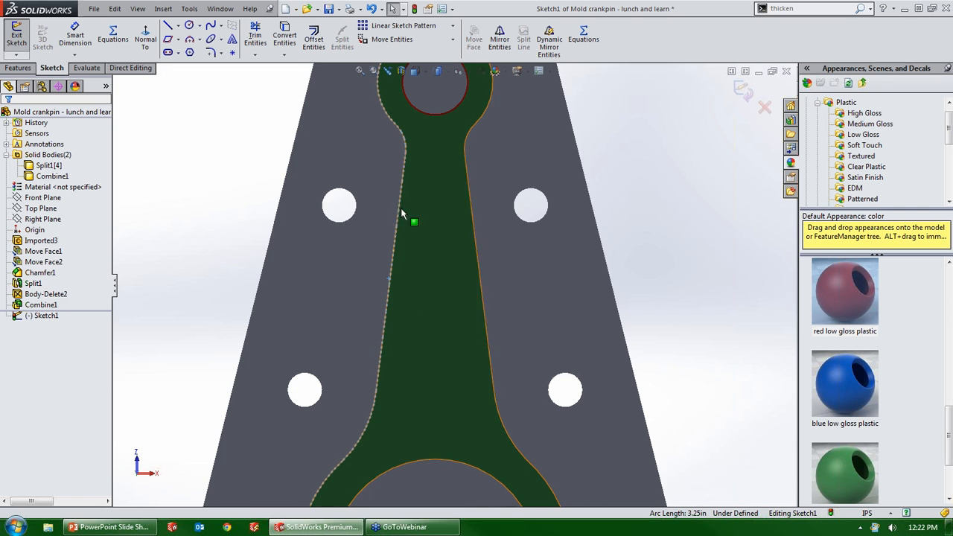
pyautogui.click(314, 43)
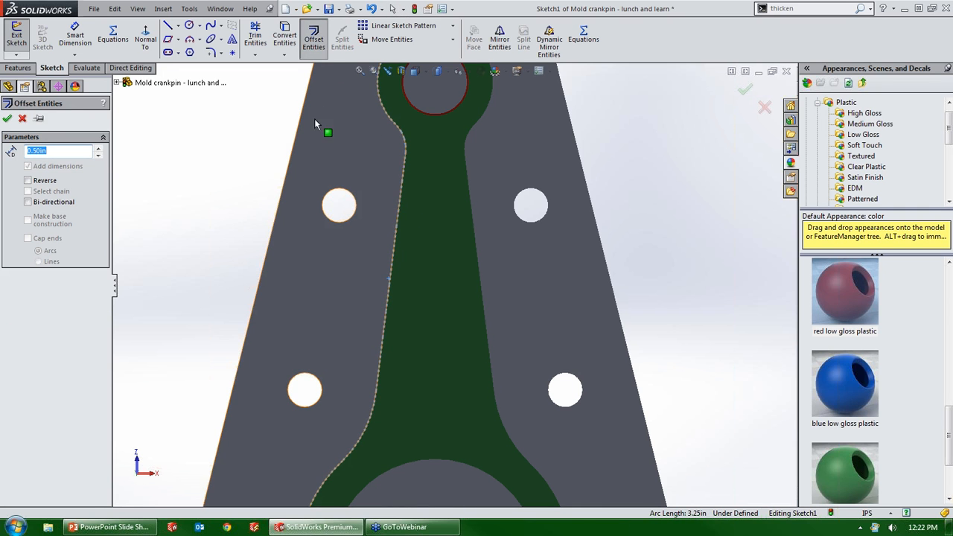
pyautogui.write('.1')
pyautogui.press('Return')
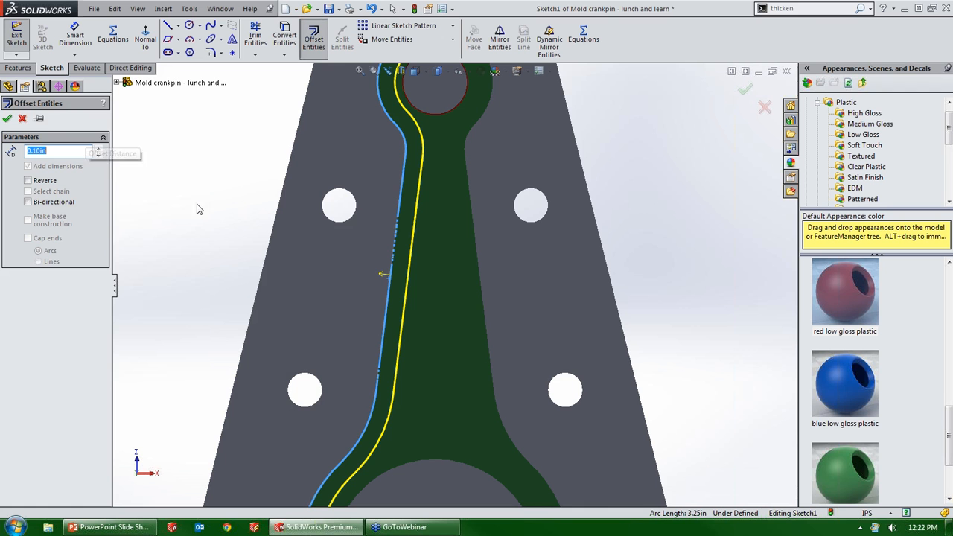
pyautogui.click(11, 119)
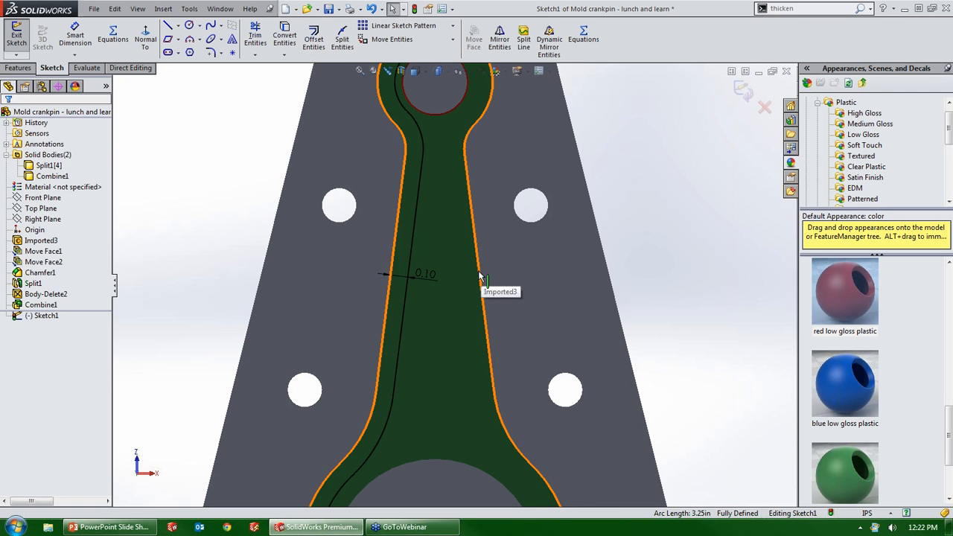
# Step: Offset the cavity floor's right long side edge inward by 0.10 in
pyautogui.press('Return')
pyautogui.click(479, 275)
pyautogui.rightClick(448, 264)
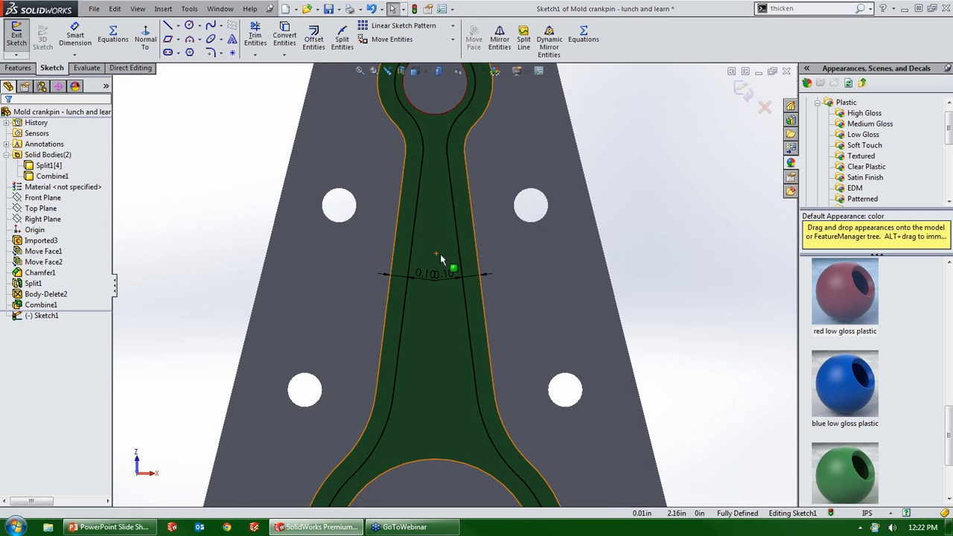
pyautogui.scroll(1, 436, 280)
pyautogui.scroll(-1, 434, 277)
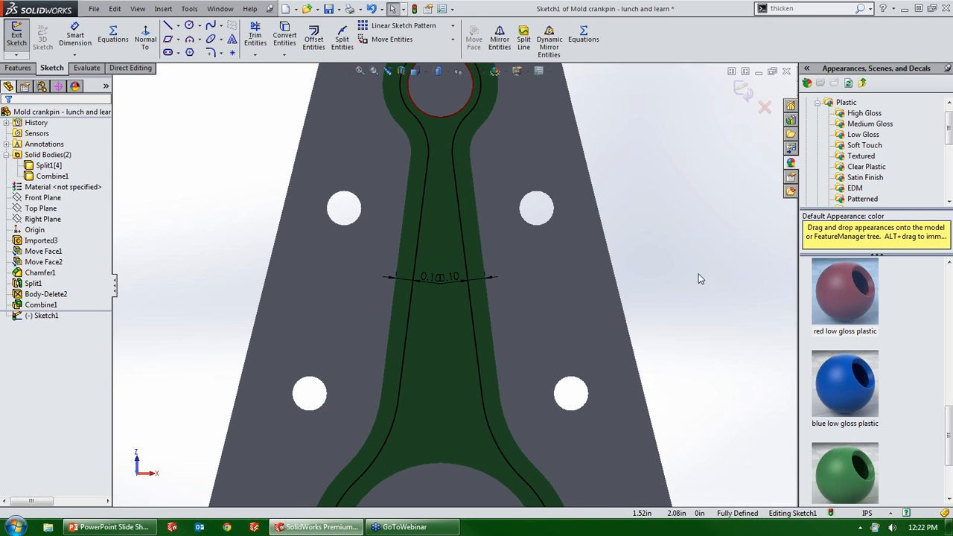
# Step: Draw a horizontal line between the centers of the two upper through holes and a second line down to the lower right hole's center
pyautogui.press('l')
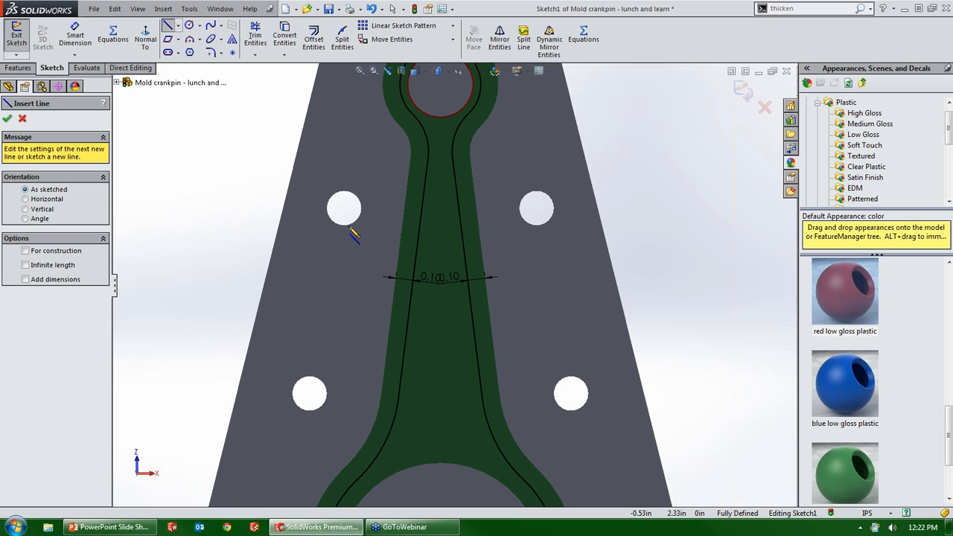
pyautogui.click(343, 208)
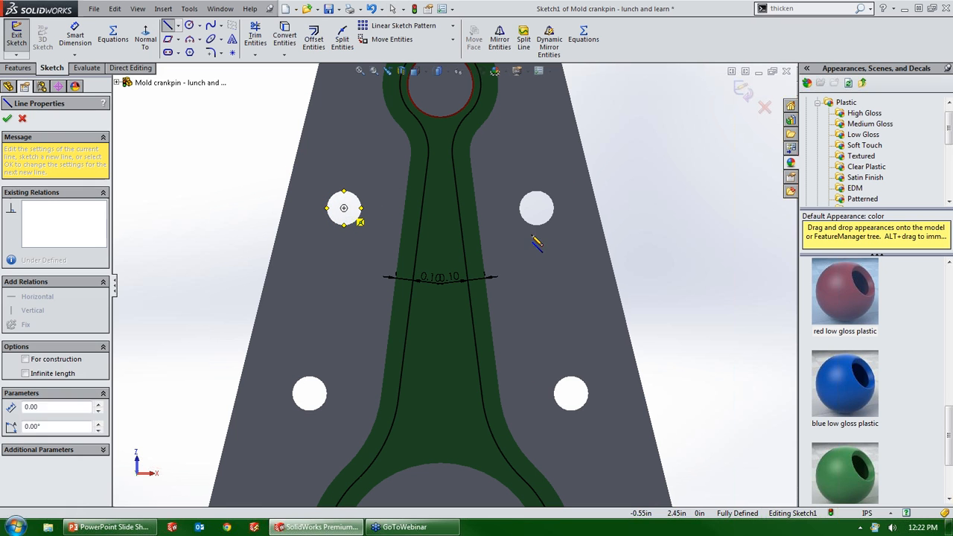
pyautogui.click(536, 208)
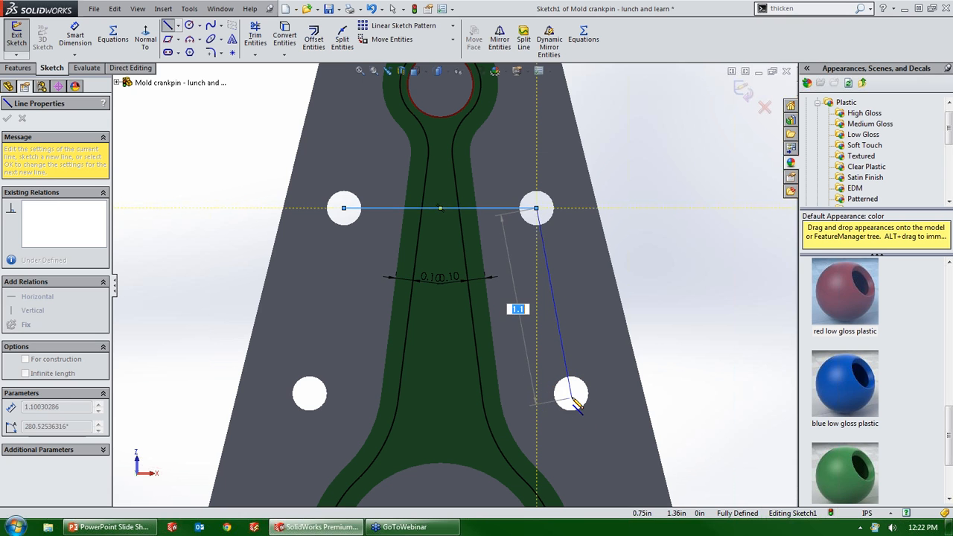
pyautogui.click(568, 391)
pyautogui.press('Escape')
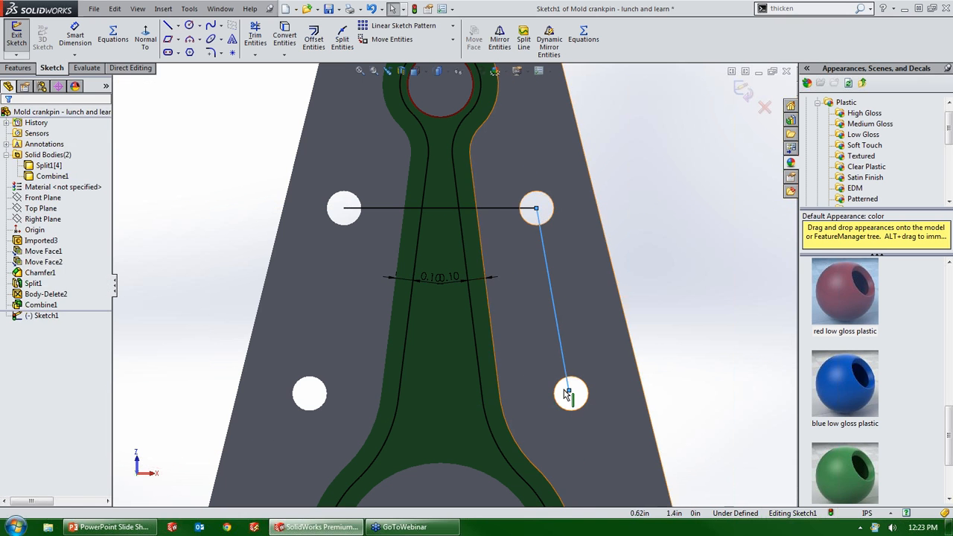
pyautogui.moveTo(570, 392)
pyautogui.mouseDown()
pyautogui.moveTo(570, 421)
pyautogui.moveTo(571, 393)
pyautogui.mouseUp()
# Step: Draw a line between the centers of the two lower holes and delete the slanted line joining the right-hand holes
pyautogui.moveTo(738, 352); pyautogui.dragTo(653, 355, button='right')
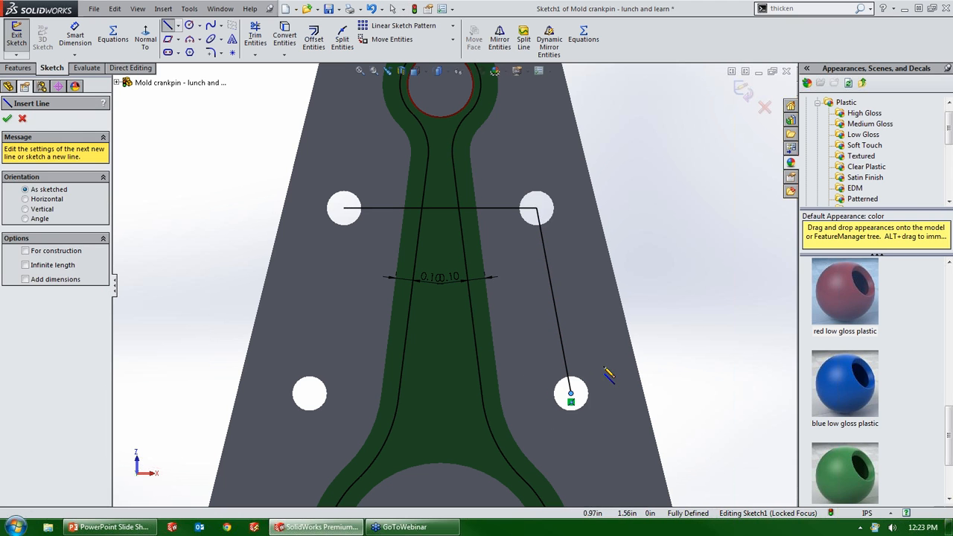
pyautogui.click(570, 393)
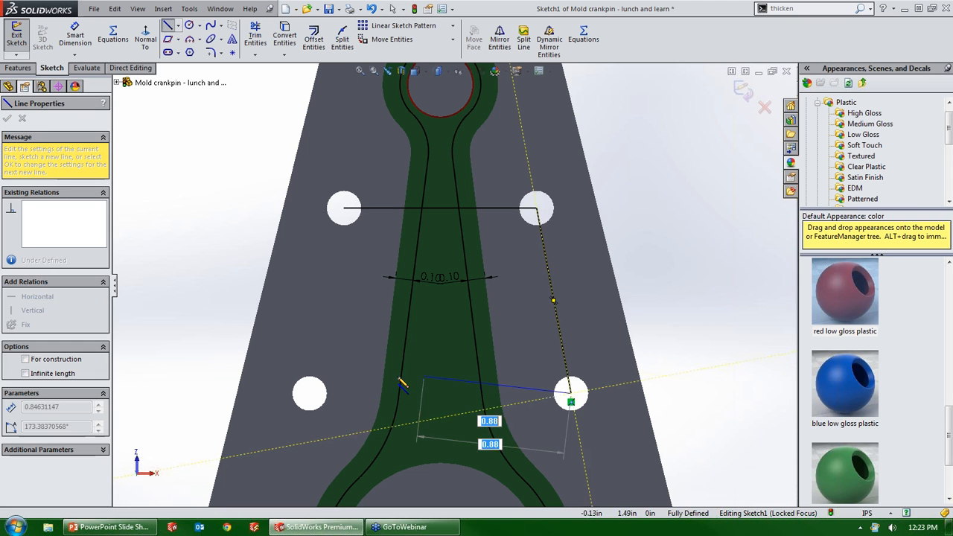
pyautogui.click(309, 393)
pyautogui.press('Escape')
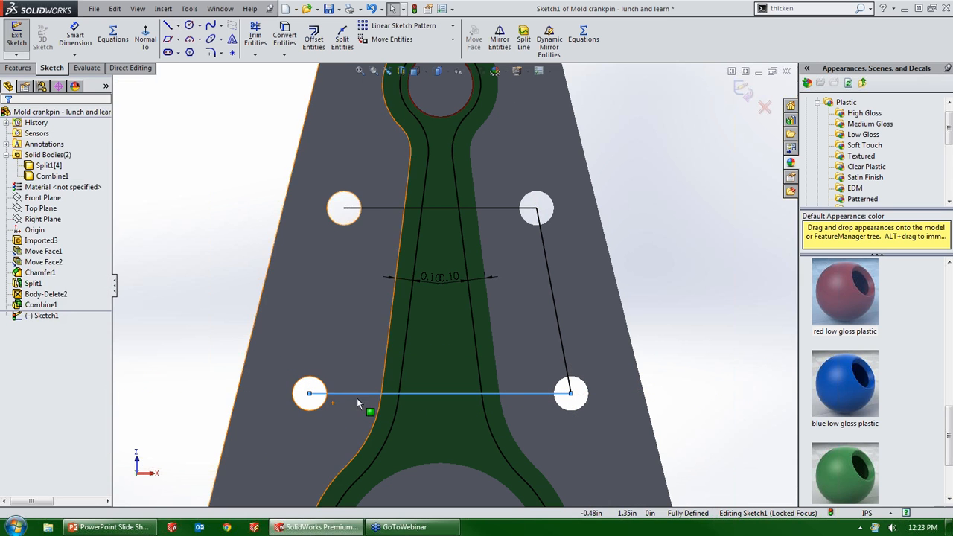
pyautogui.click(558, 336)
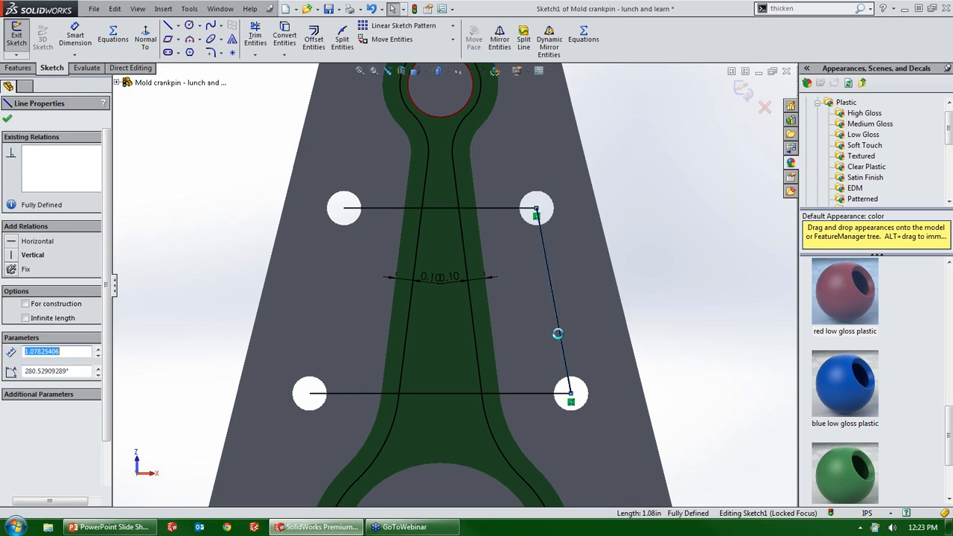
pyautogui.press('Delete')
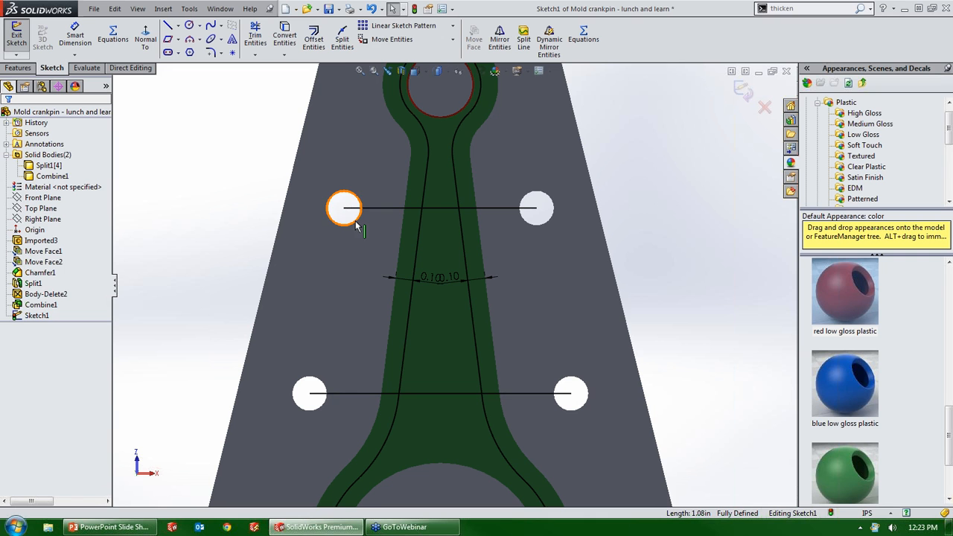
# Step: Convert the two horizontal lines between the hole centers to construction geometry
pyautogui.click(431, 207)
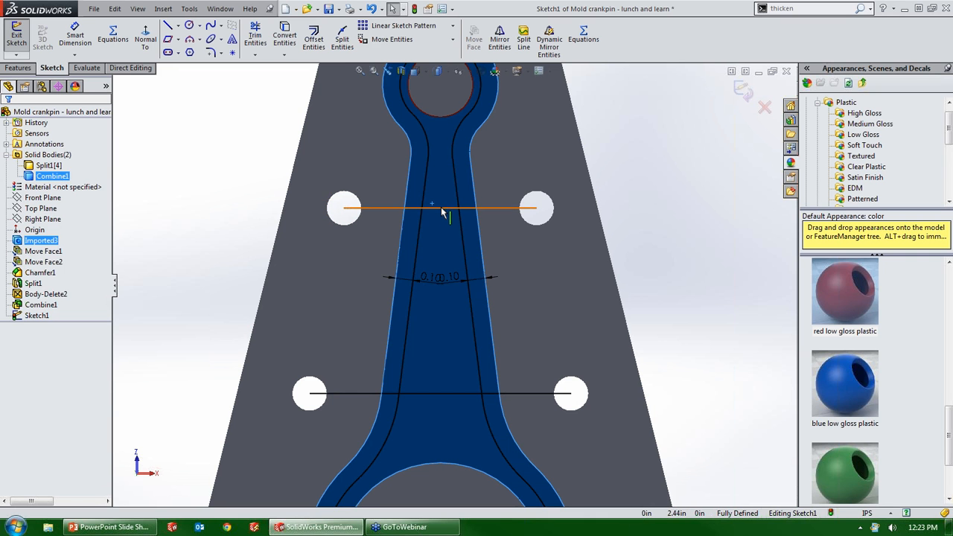
pyautogui.keyDown('ctrl'); pyautogui.click(461, 395); pyautogui.keyUp('ctrl')
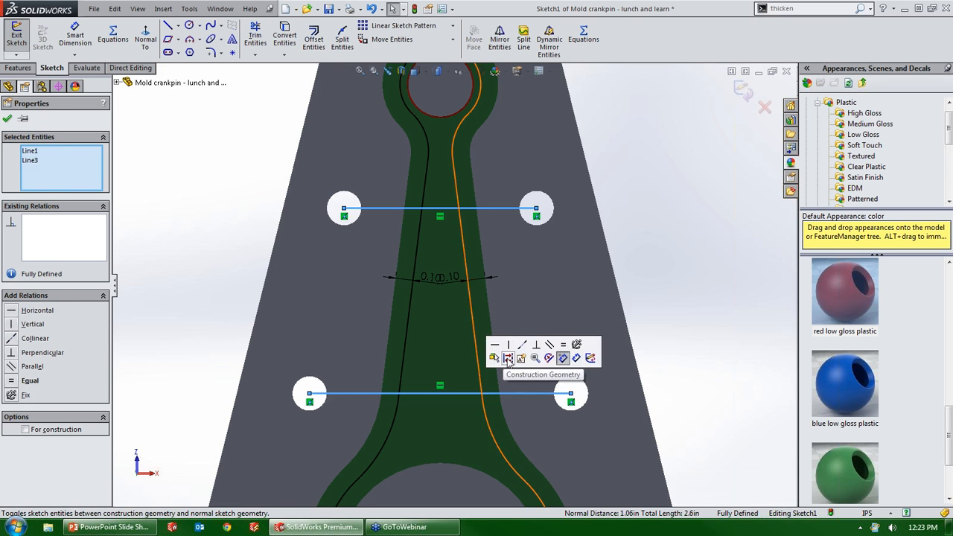
pyautogui.click(562, 358)
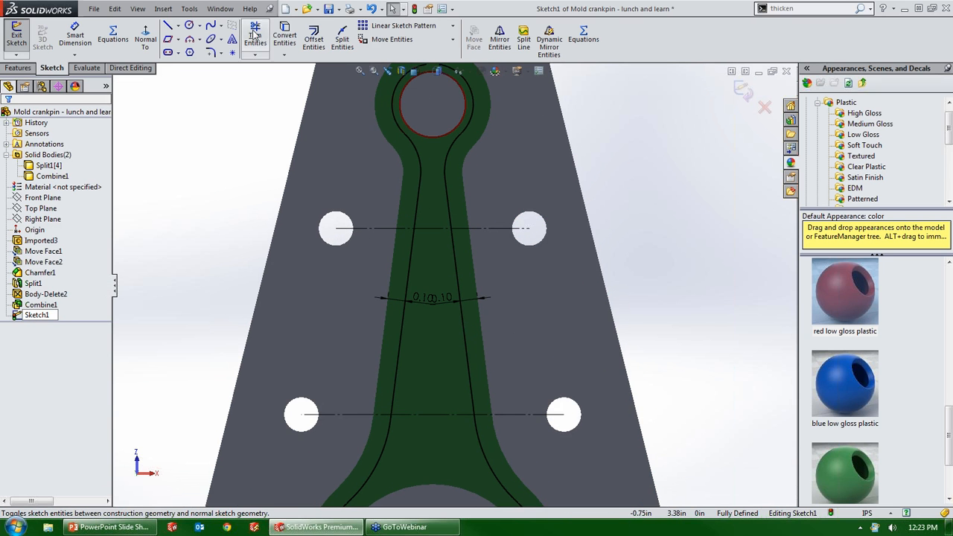
# Step: Draw an upward 3-point arc of about 0.105 in radius between the two offset curves at the upper construction line
pyautogui.click(190, 39)
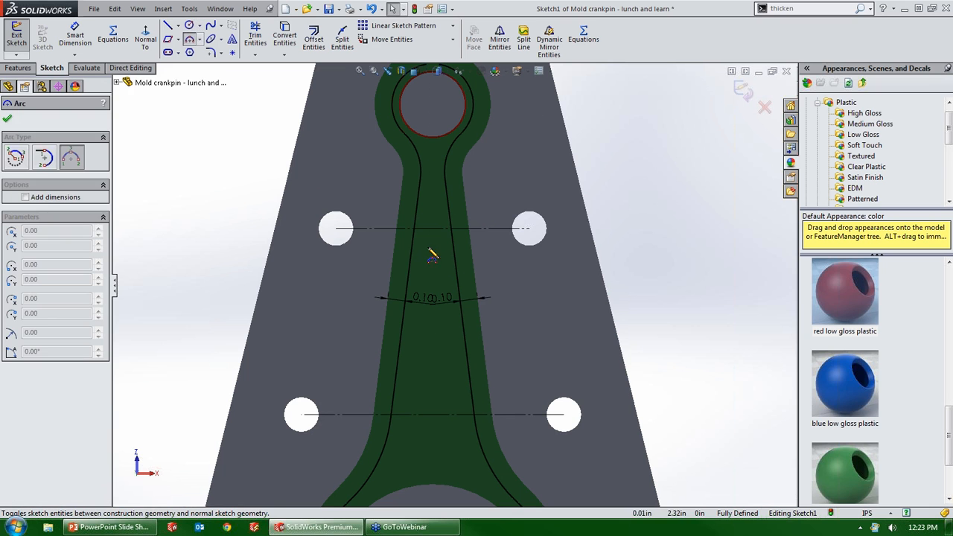
pyautogui.click(436, 217)
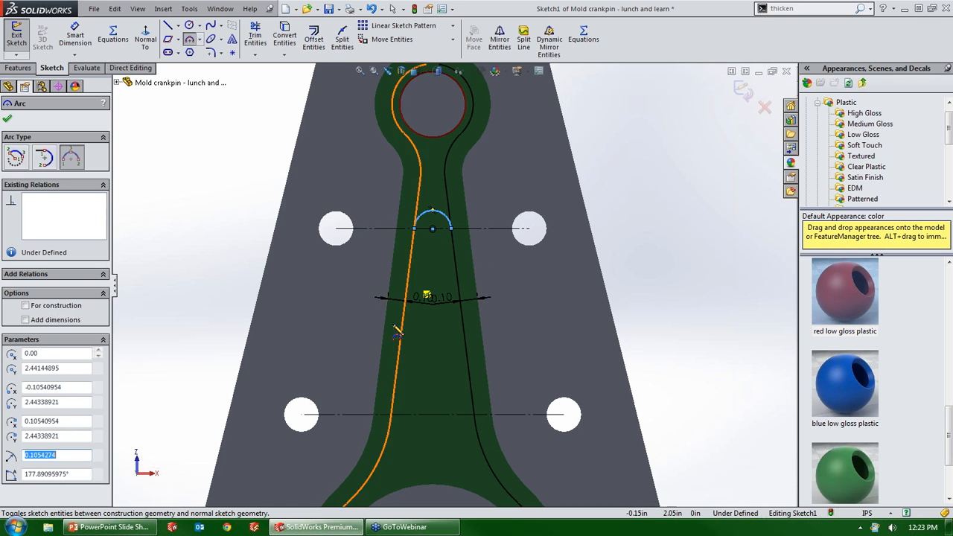
# Step: Draw a downward 3-point arc of about 0.30 in radius between the two offset curves at the lower construction line
pyautogui.click(393, 415)
pyautogui.click(472, 413)
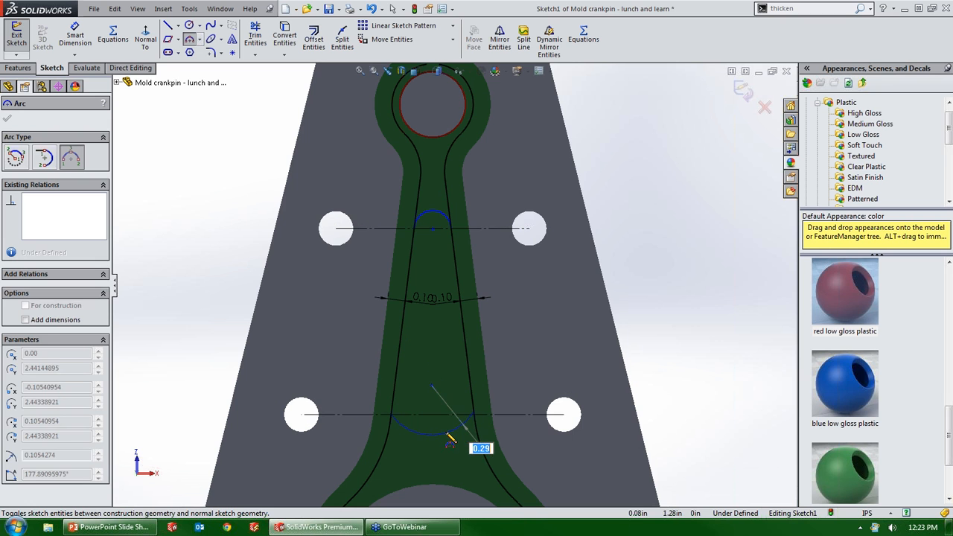
pyautogui.click(450, 440)
pyautogui.scroll(-5, 454, 436)
pyautogui.scroll(3, 430, 343)
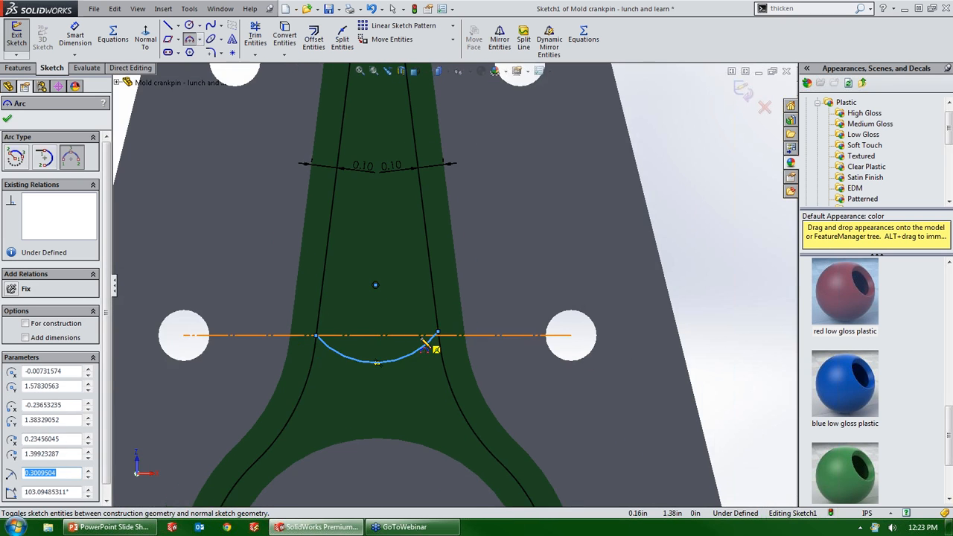
pyautogui.scroll(-4, 428, 342)
pyautogui.press('Escape')
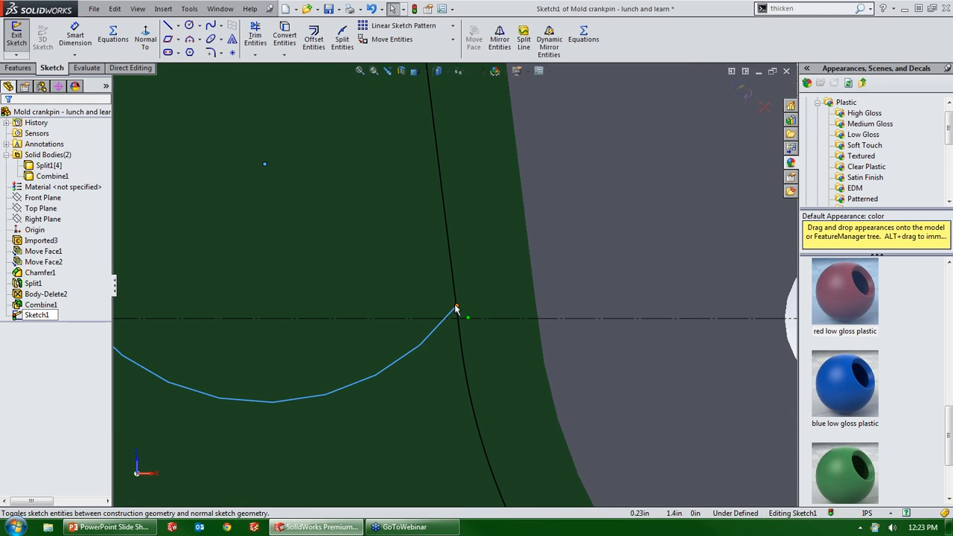
# Step: Move the lower arc's right endpoint to where the right offset curve meets the lower construction line
pyautogui.click(455, 309)
pyautogui.scroll(3, 454, 316)
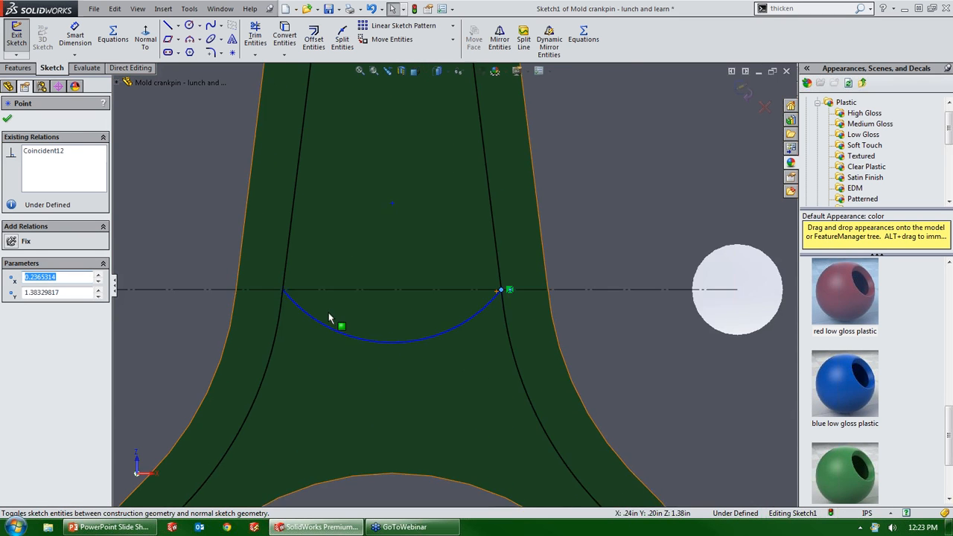
pyautogui.scroll(-2, 322, 326)
pyautogui.scroll(6, 357, 242)
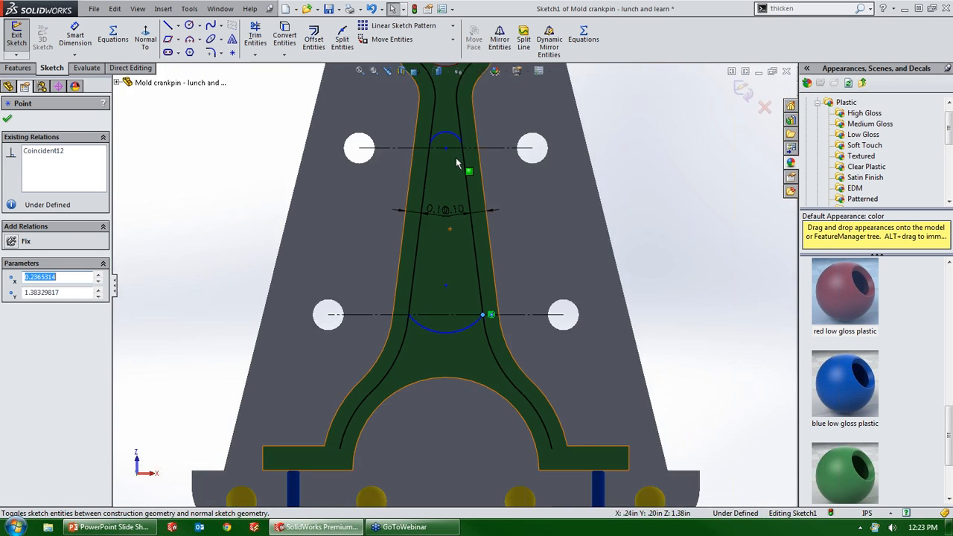
# Step: Draw a horizontal line across the offset curves, a slanted connecting segment, and a second horizontal line about 0.47 in long below it
pyautogui.scroll(-2, 450, 175)
pyautogui.scroll(4, 572, 215)
pyautogui.press('l')
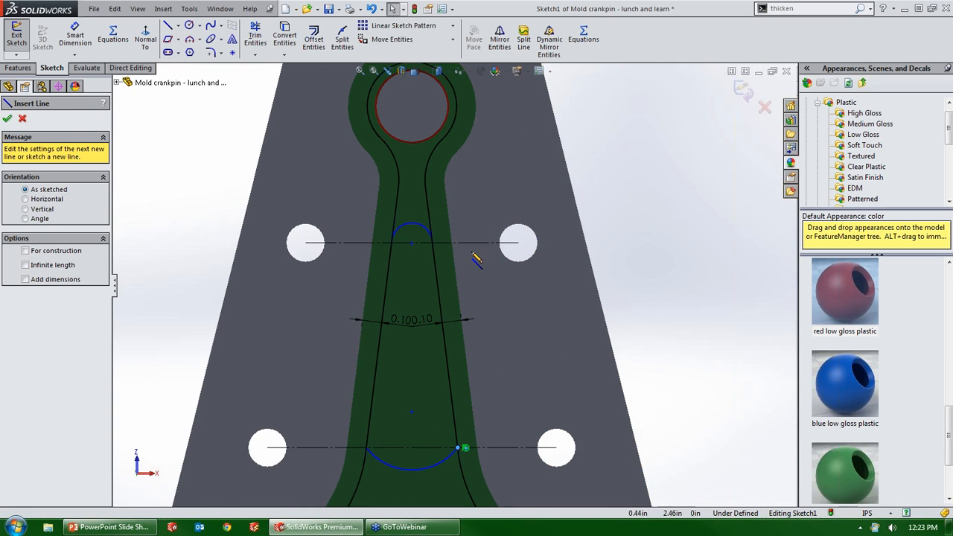
pyautogui.scroll(-2, 360, 302)
pyautogui.click(380, 296)
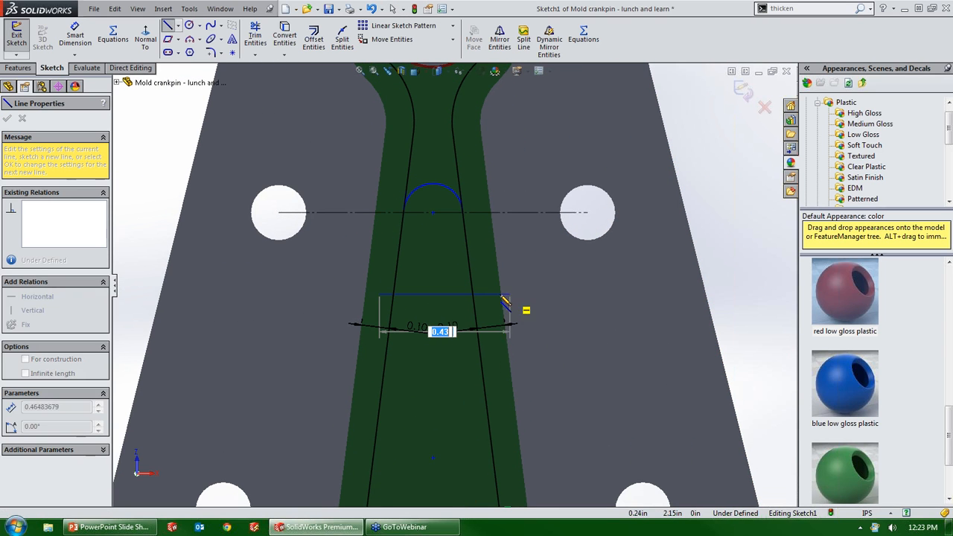
pyautogui.click(493, 295)
pyautogui.click(499, 354)
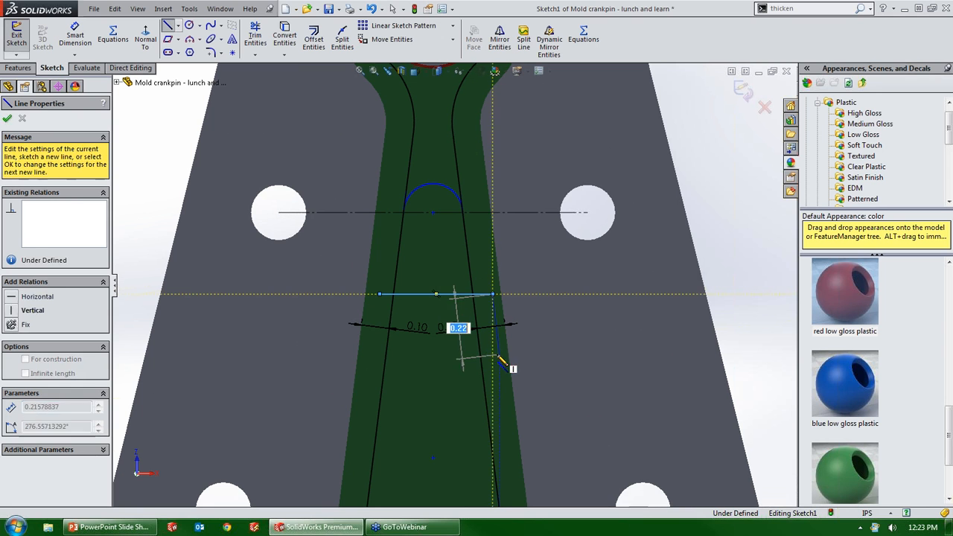
pyautogui.click(367, 354)
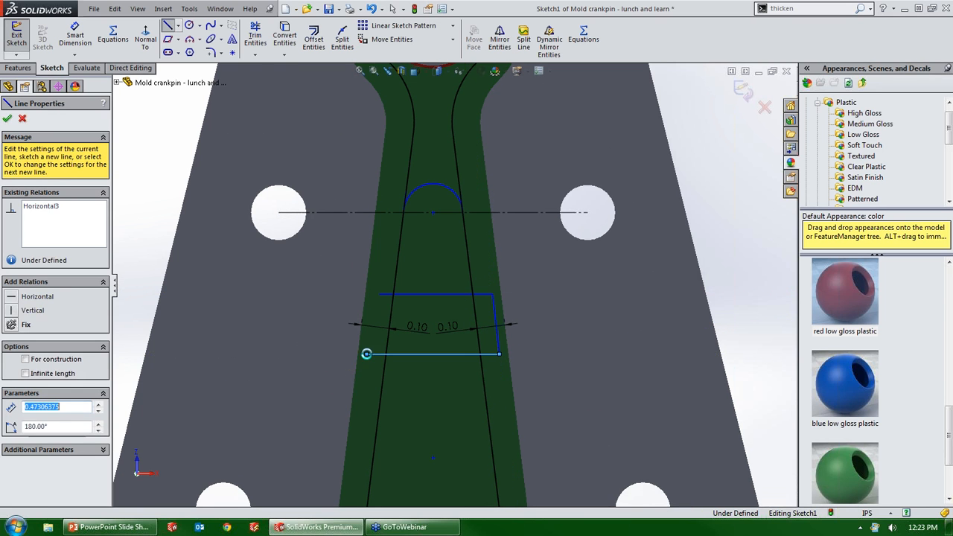
pyautogui.press('Escape')
pyautogui.scroll(4, 426, 332)
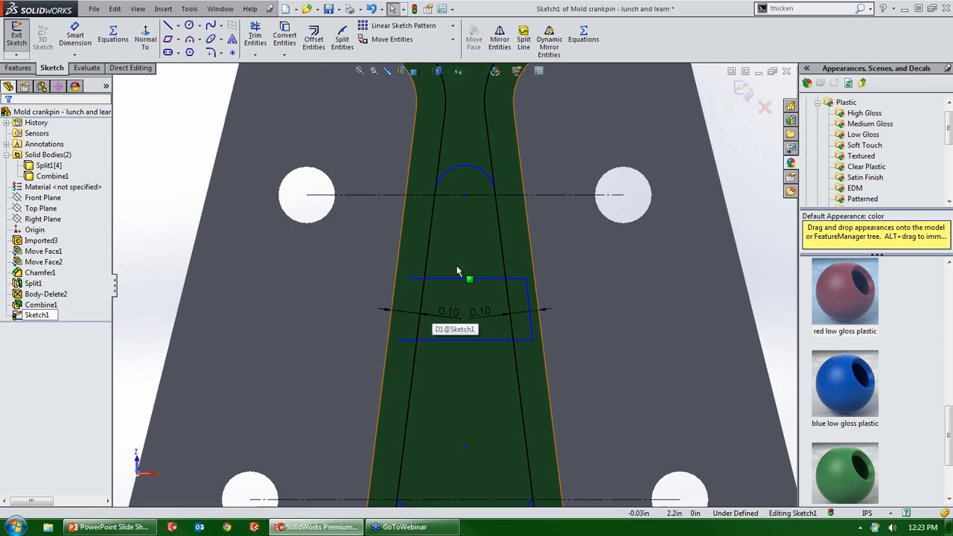
# Step: Trim away the portions of the offset curves above the upper arc
pyautogui.scroll(-1, 454, 253)
pyautogui.moveTo(695, 160); pyautogui.dragTo(646, 214, button='right')
pyautogui.scroll(2, 551, 192)
pyautogui.scroll(-2, 528, 169)
pyautogui.moveTo(499, 181); pyautogui.dragTo(283, 209)
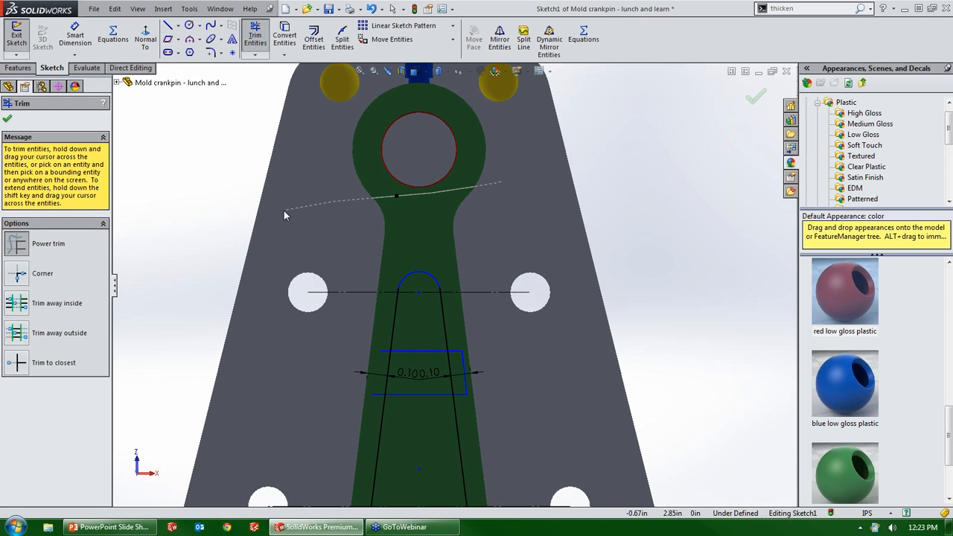
# Step: Trim the lower curve tails, the overhanging line ends and everything between the horizontal lines, leaving two closed profiles
pyautogui.scroll(-1, 357, 332)
pyautogui.scroll(-2, 389, 335)
pyautogui.scroll(1, 446, 327)
pyautogui.moveTo(398, 377); pyautogui.dragTo(551, 387)
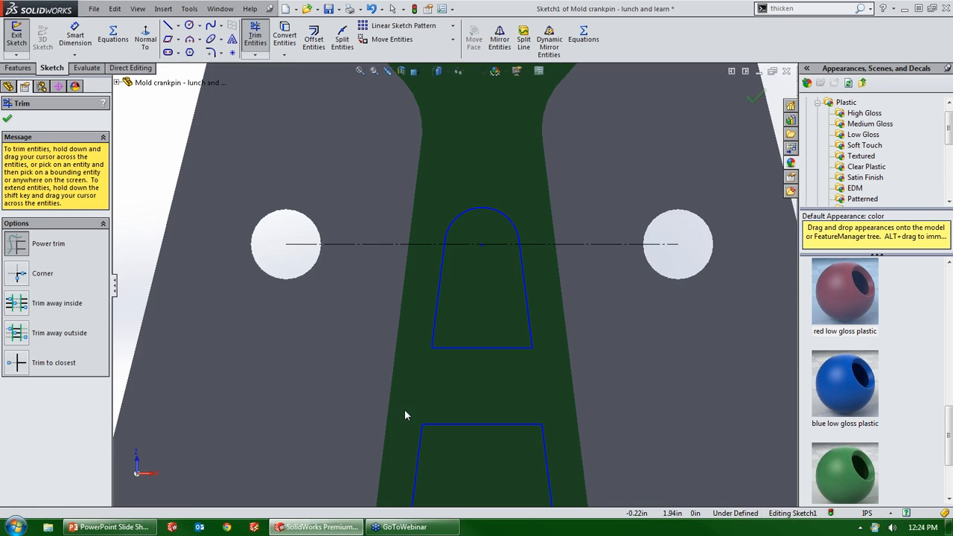
# Step: Examine the two closed profiles and their placement within the mold cavity
pyautogui.scroll(4, 406, 434)
pyautogui.scroll(-2, 394, 432)
pyautogui.scroll(6, 532, 390)
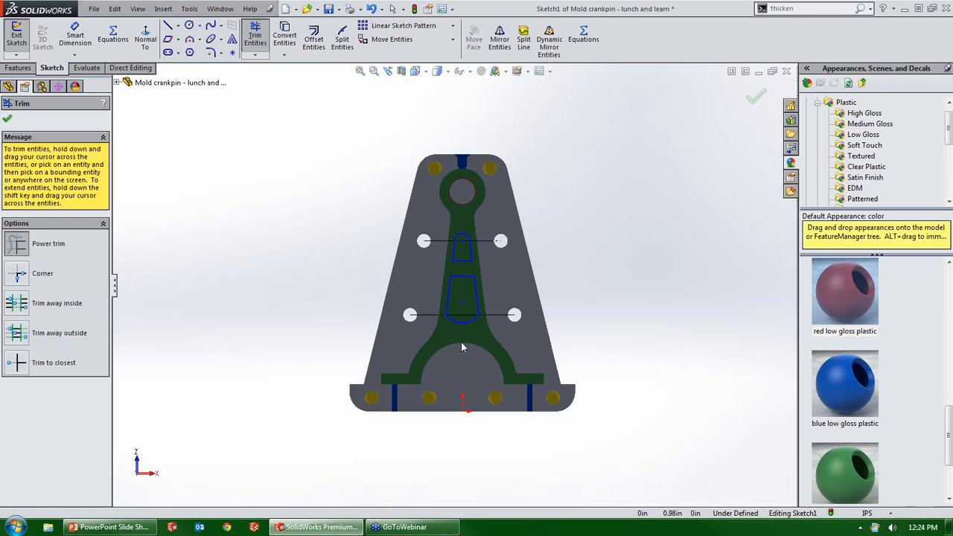
pyautogui.scroll(-5, 506, 358)
pyautogui.scroll(4, 499, 222)
pyautogui.scroll(-3, 477, 206)
pyautogui.scroll(-2, 450, 216)
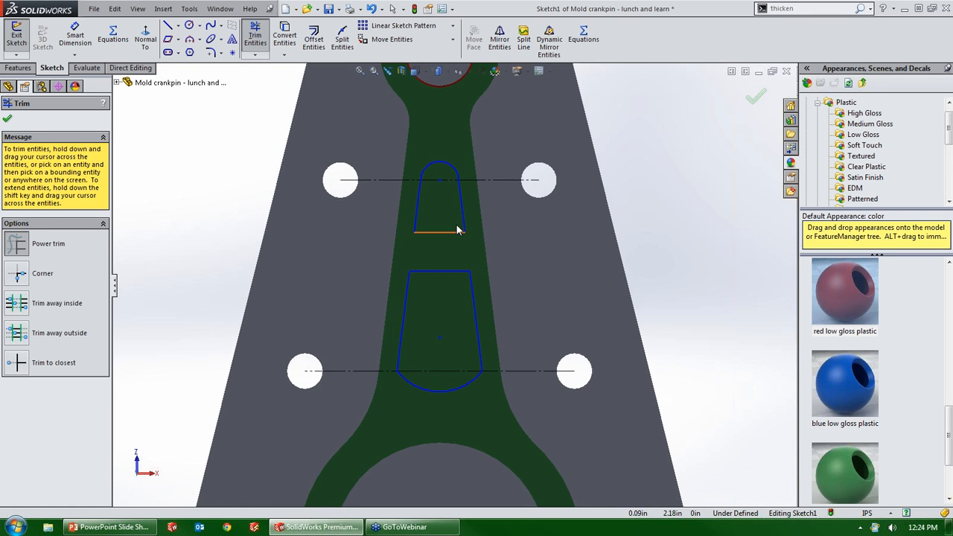
pyautogui.scroll(2, 456, 232)
pyautogui.scroll(3, 447, 260)
pyautogui.scroll(-5, 448, 243)
pyautogui.moveTo(584, 344); pyautogui.dragTo(619, 188, button='right')
pyautogui.click(428, 411)
pyautogui.click(420, 389)
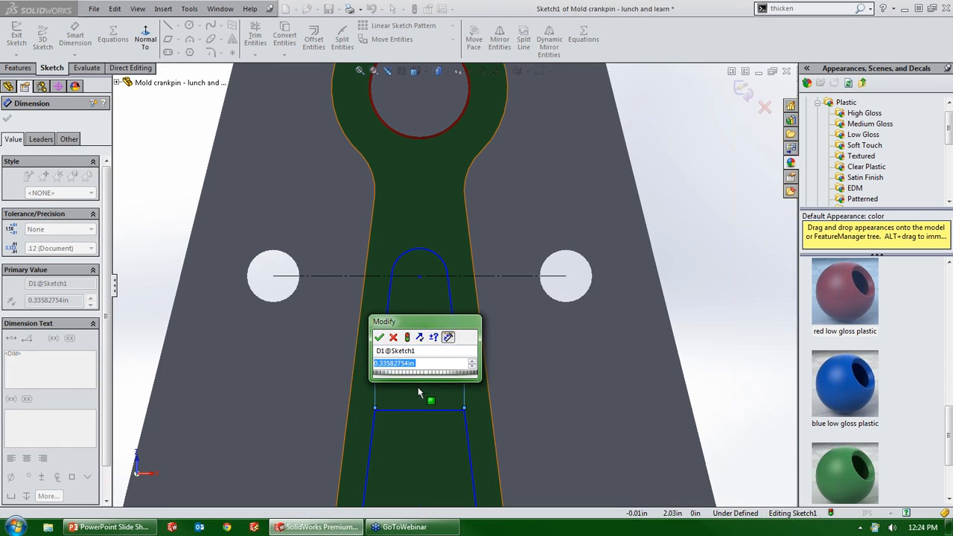
pyautogui.press('Return')
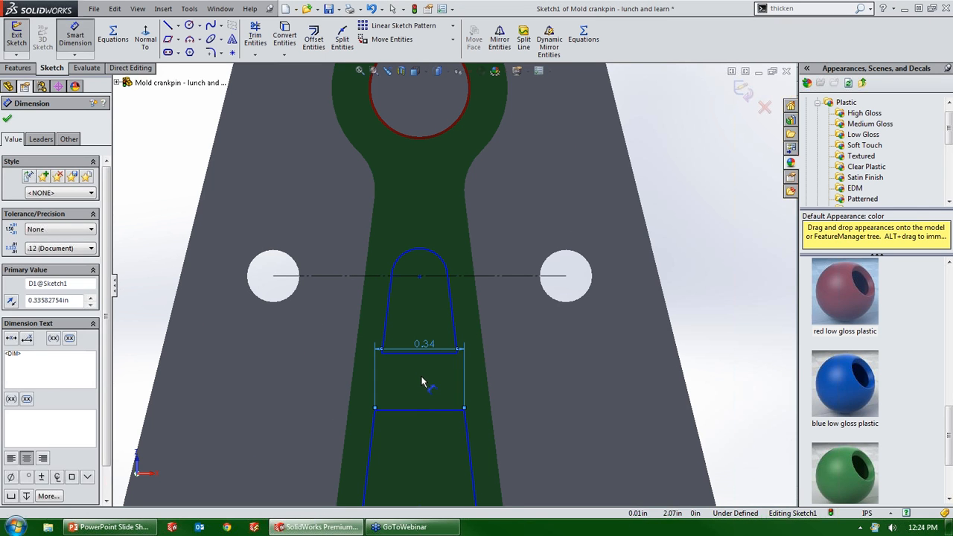
pyautogui.press('Escape')
# Step: Dimension the vertical gap between the upper profile's base and the lower profile's top edge as 0.2 in
pyautogui.moveTo(431, 387); pyautogui.dragTo(437, 325, button='right')
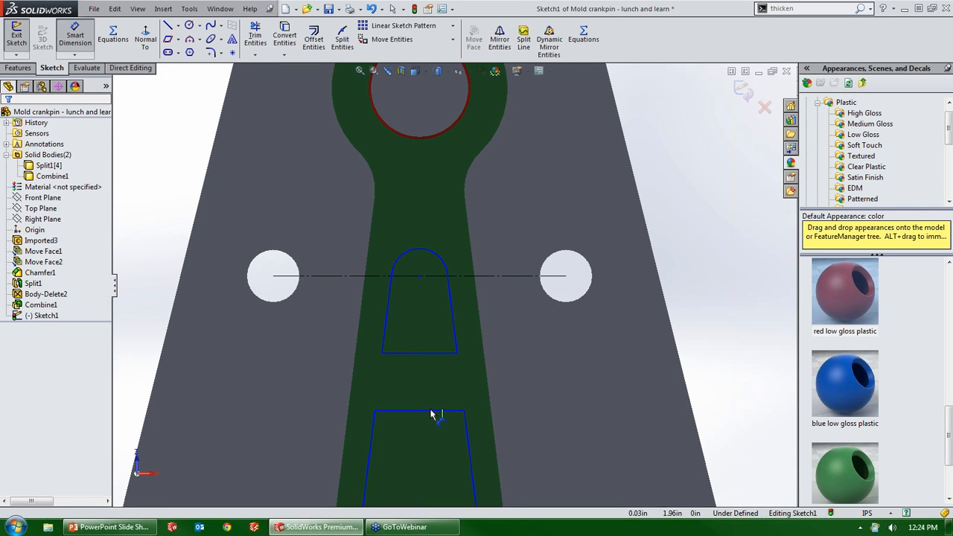
pyautogui.click(430, 410)
pyautogui.click(437, 355)
pyautogui.click(432, 378)
pyautogui.write('0.2')
pyautogui.press('Return')
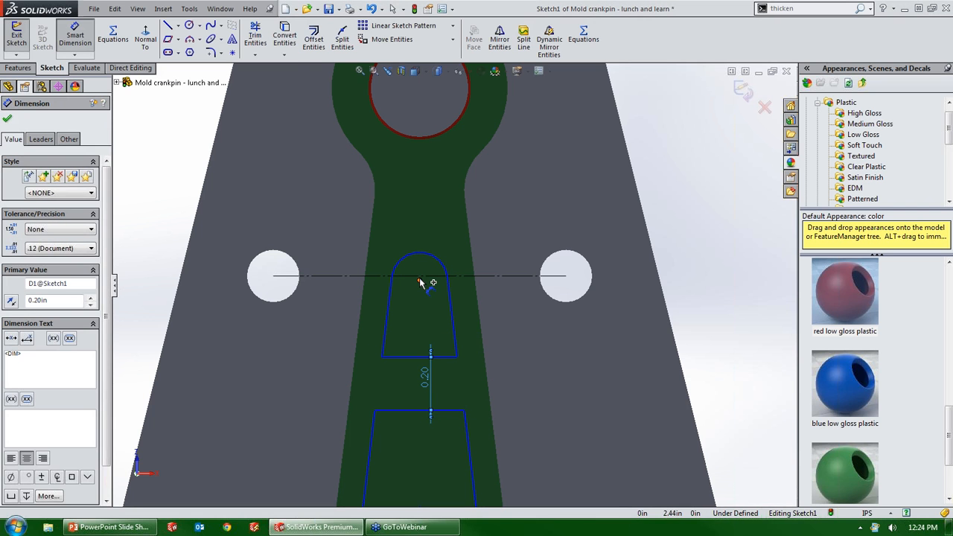
# Step: Dimension the vertical distance between the upper arc's center and the upper construction line
pyautogui.click(420, 280)
pyautogui.click(424, 275)
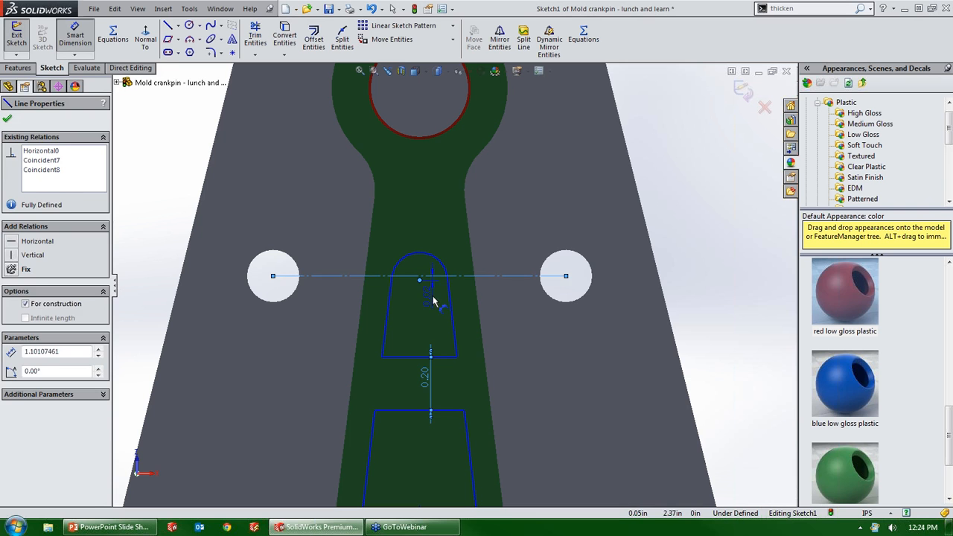
pyautogui.press('Escape')
pyautogui.click(421, 282)
pyautogui.click(433, 275)
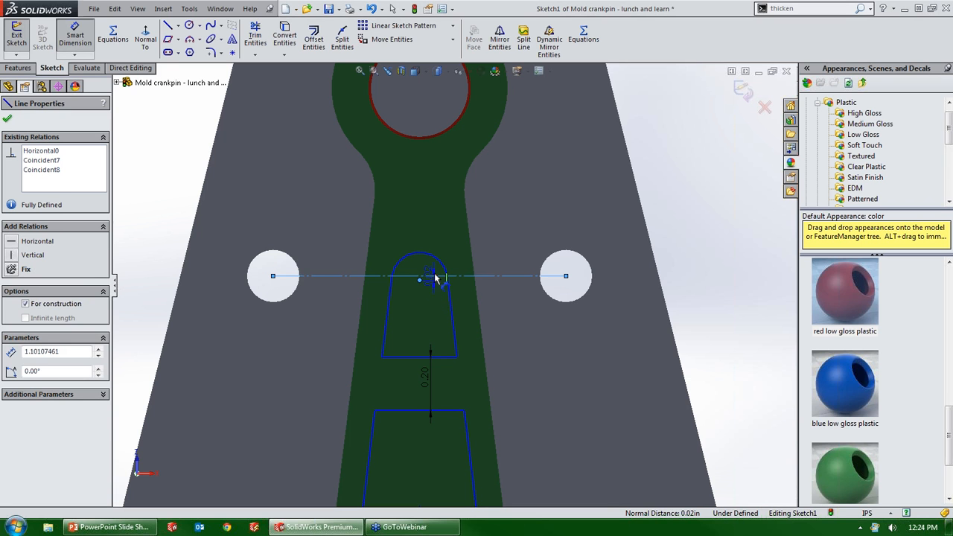
pyautogui.press('Escape')
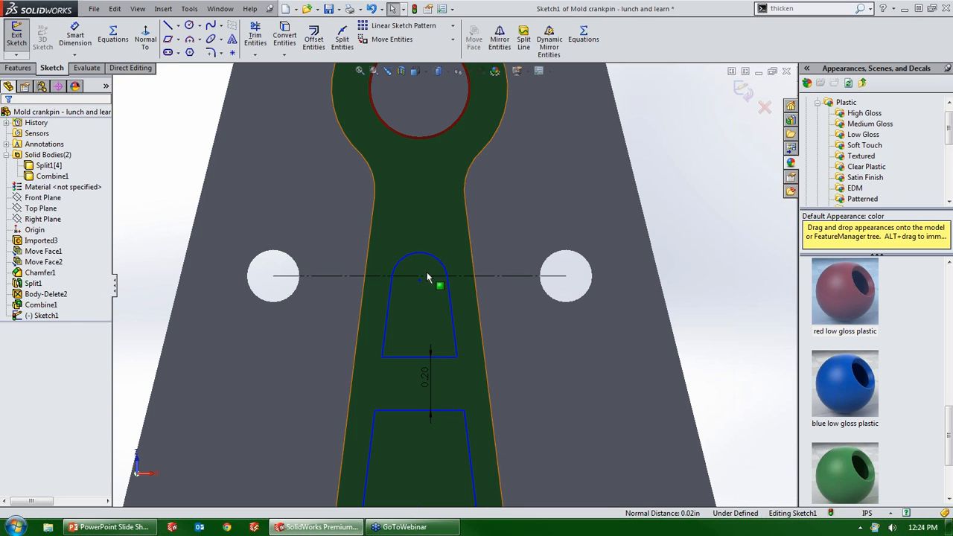
# Step: Make the center point of the upper profile's arc coincident with the upper horizontal construction line
pyautogui.click(427, 271)
pyautogui.click(437, 280)
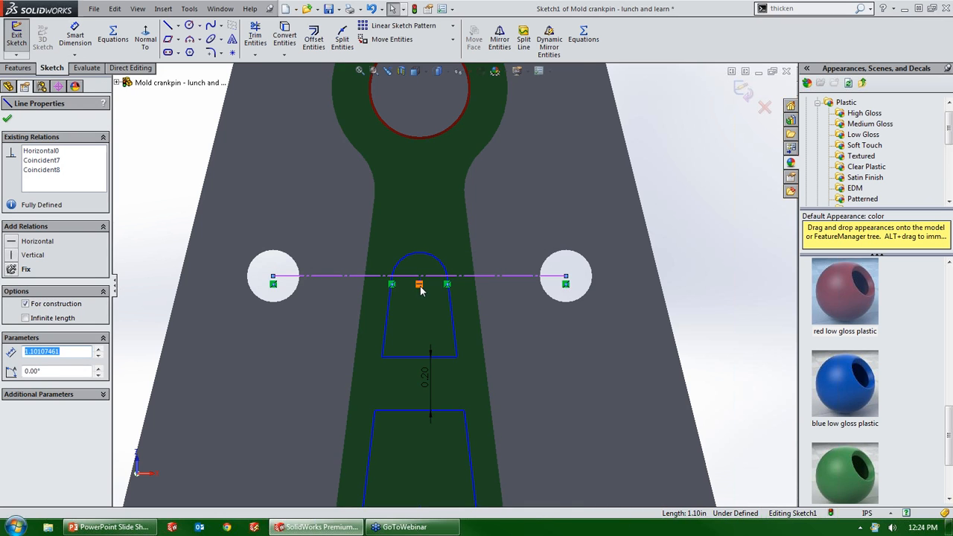
pyautogui.scroll(-5, 420, 284)
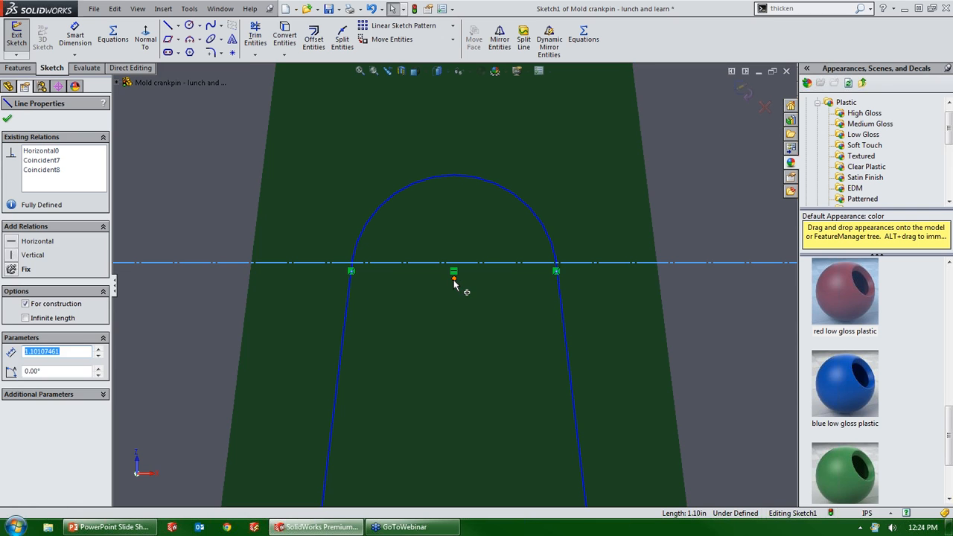
pyautogui.keyDown('ctrl'); pyautogui.click(453, 265); pyautogui.keyUp('ctrl')
pyautogui.click(503, 236)
pyautogui.scroll(5, 476, 275)
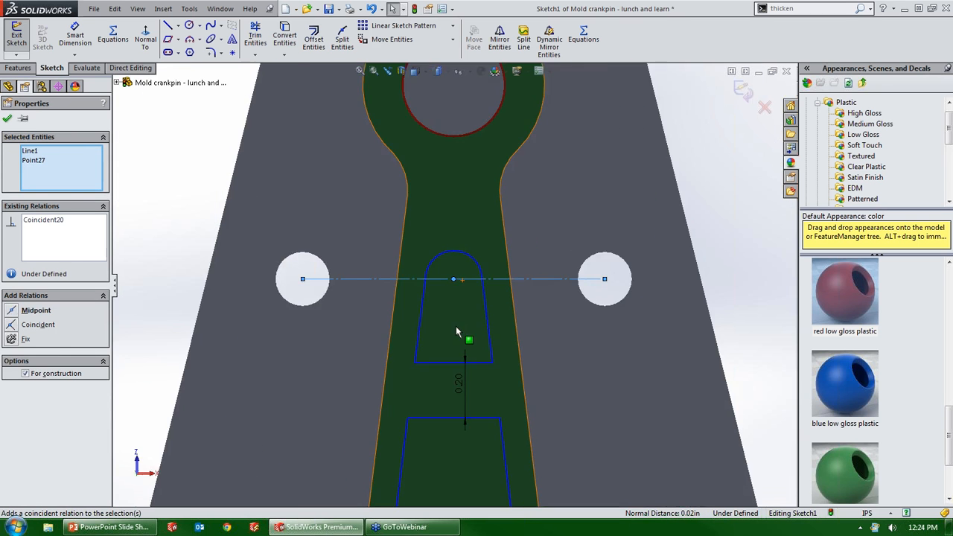
pyautogui.click(216, 293)
# Step: Make the center point of the lower profile's arc coincident with the lower horizontal construction line
pyautogui.scroll(-2, 393, 359)
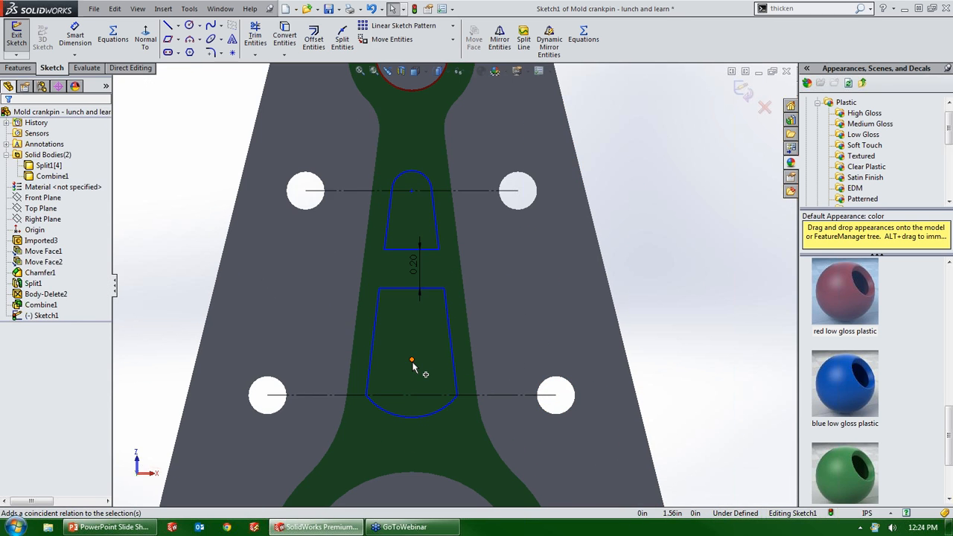
pyautogui.click(414, 395)
pyautogui.keyDown('ctrl'); pyautogui.click(447, 424); pyautogui.keyUp('ctrl')
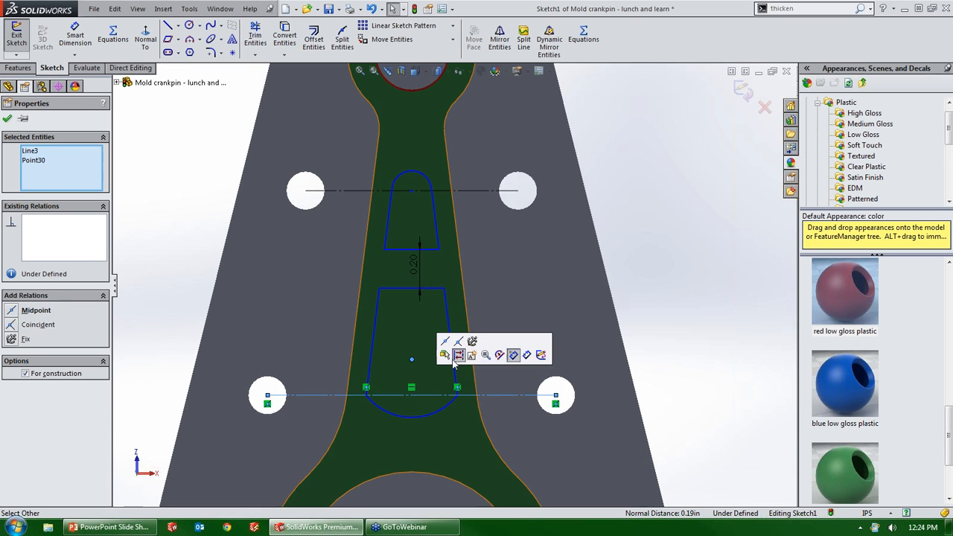
pyautogui.moveTo(447, 424); pyautogui.dragTo(457, 396)
pyautogui.click(684, 289)
pyautogui.press('z')
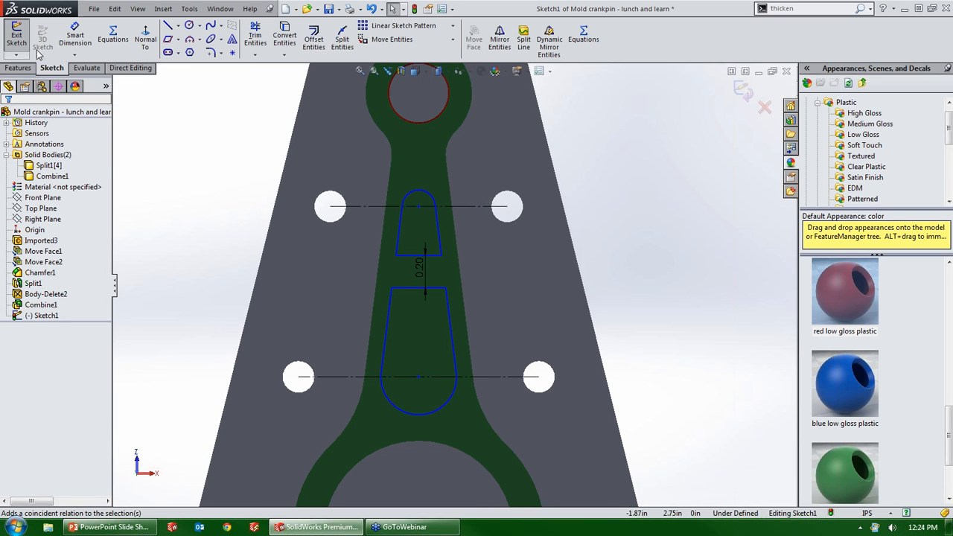
# Step: Finish the sketch and start an Extruded Boss from both closed regions in the cavity's arm
pyautogui.click(16, 35)
pyautogui.click(18, 68)
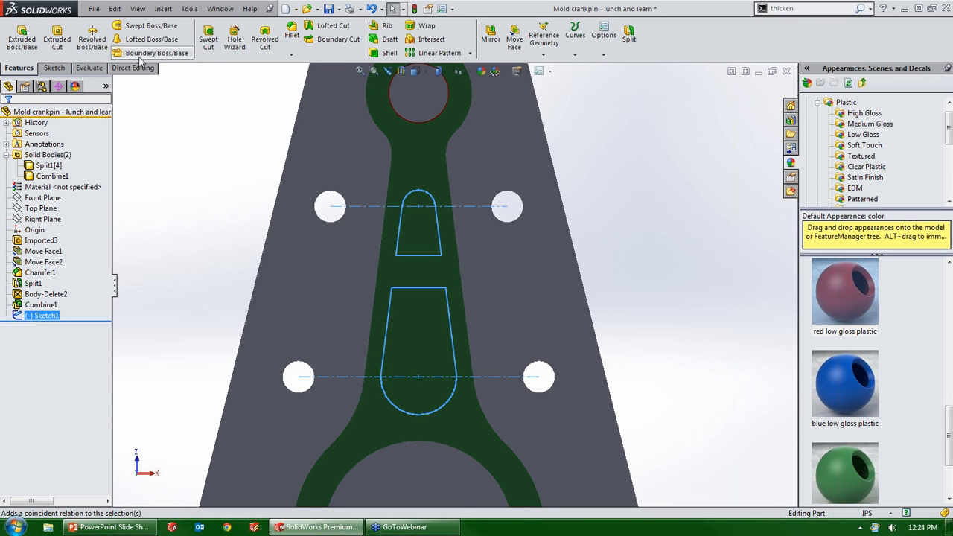
pyautogui.click(22, 41)
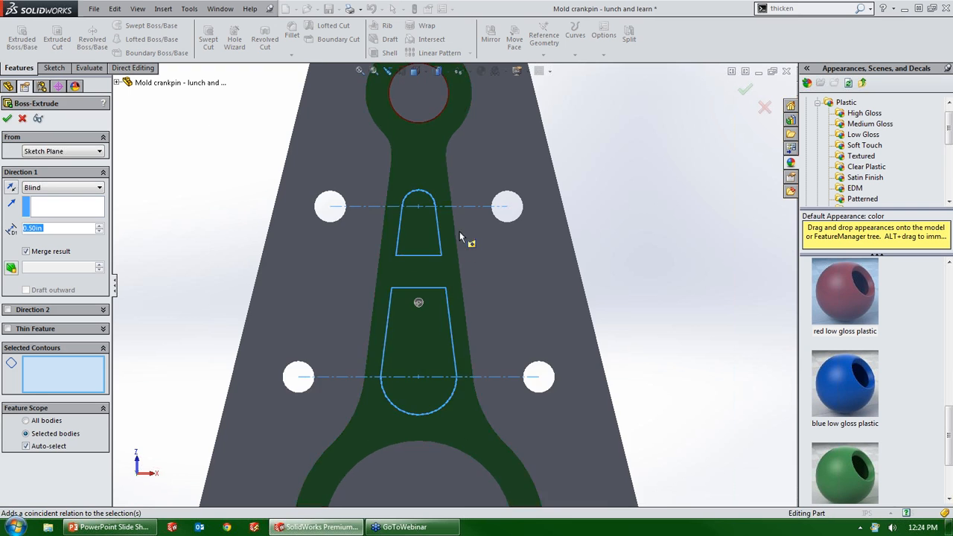
pyautogui.click(423, 222)
pyautogui.click(421, 316)
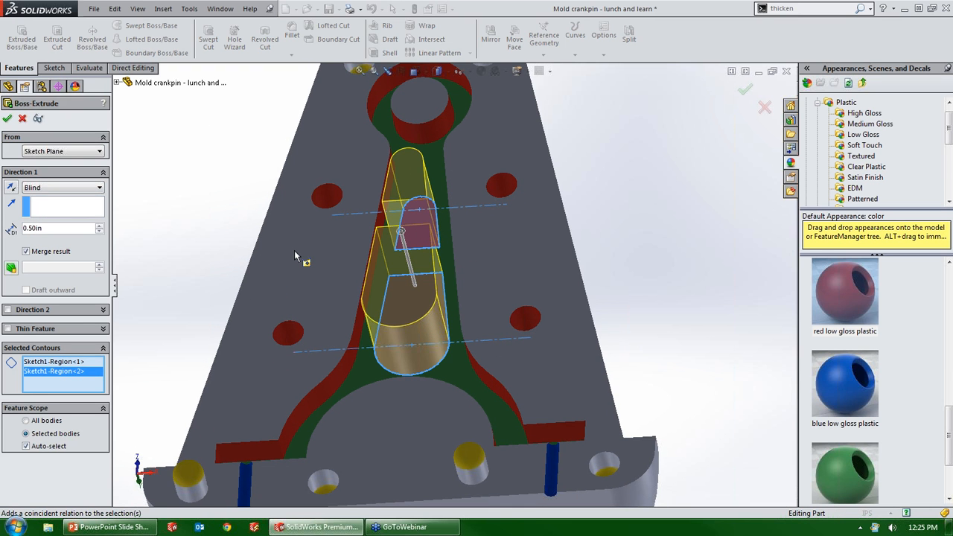
# Step: Extrude both regions up to the mold's flat parting face with a 1.00 degree draft and Merge result on
pyautogui.click(88, 206)
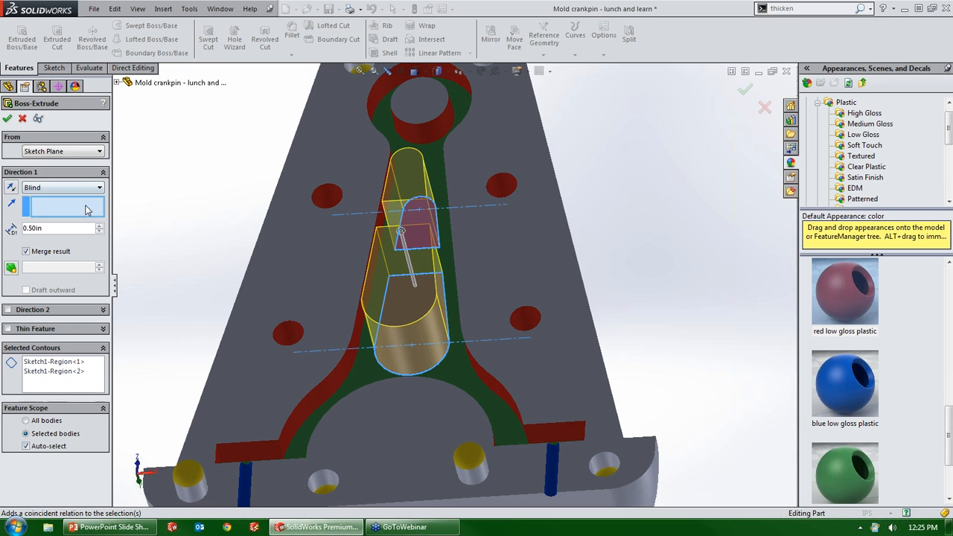
pyautogui.click(330, 247)
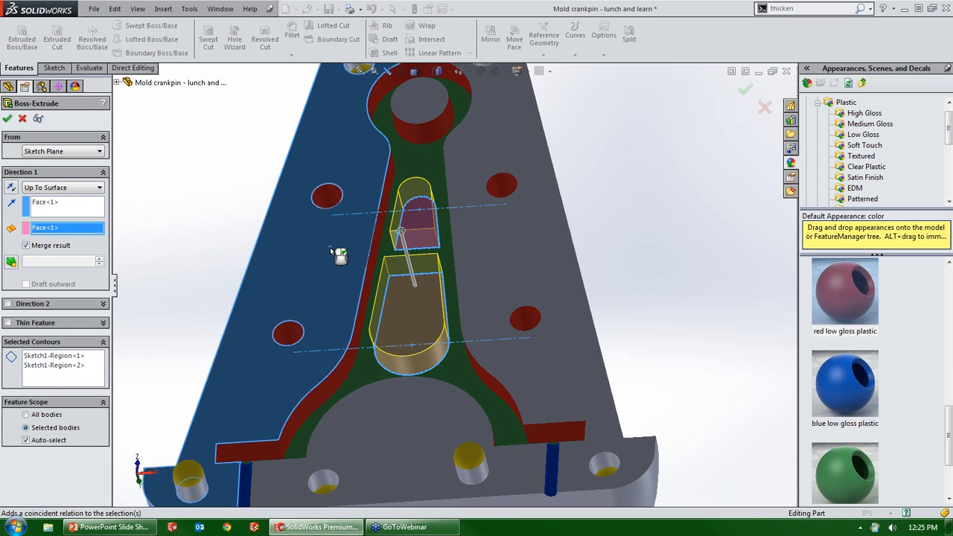
pyautogui.scroll(-3, 329, 247)
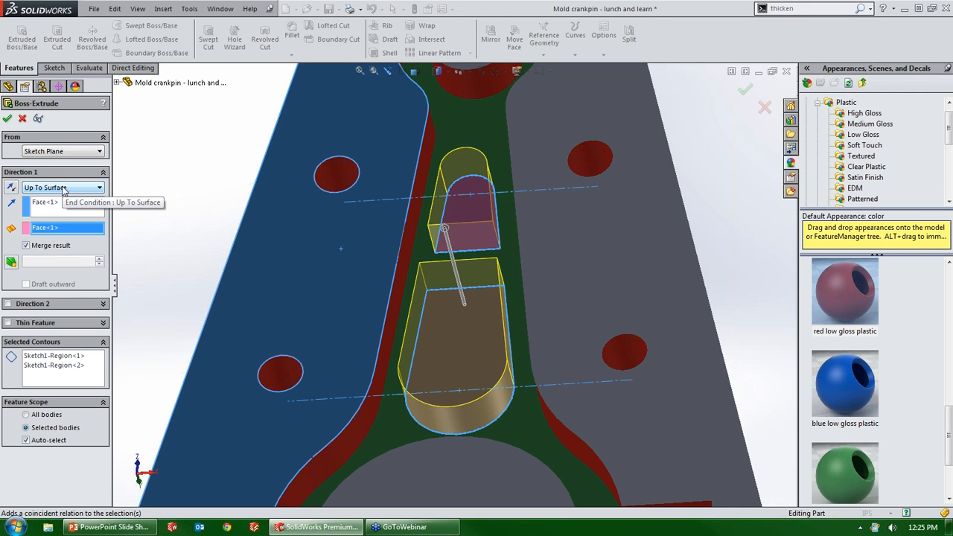
pyautogui.scroll(-1, 391, 282)
pyautogui.moveTo(390, 283); pyautogui.dragTo(404, 232, button='middle')
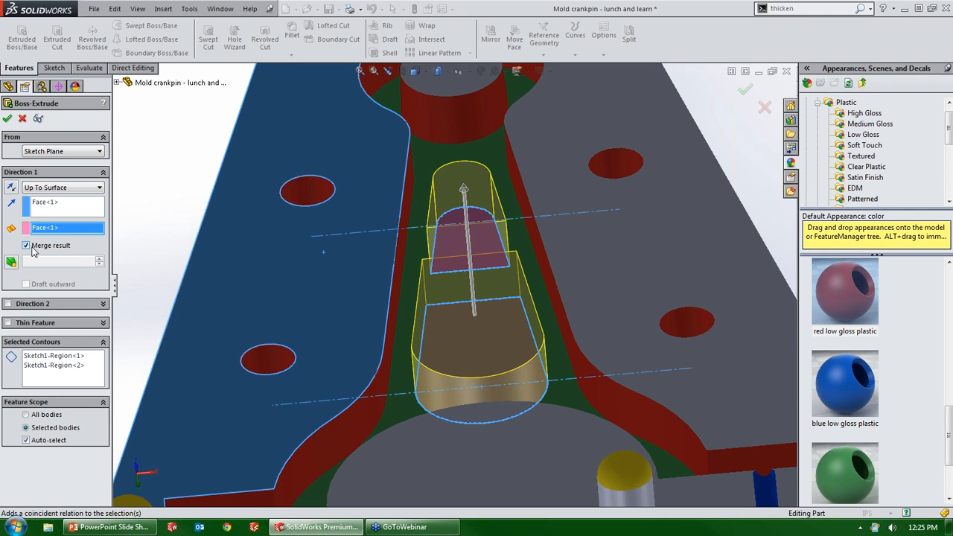
pyautogui.click(14, 262)
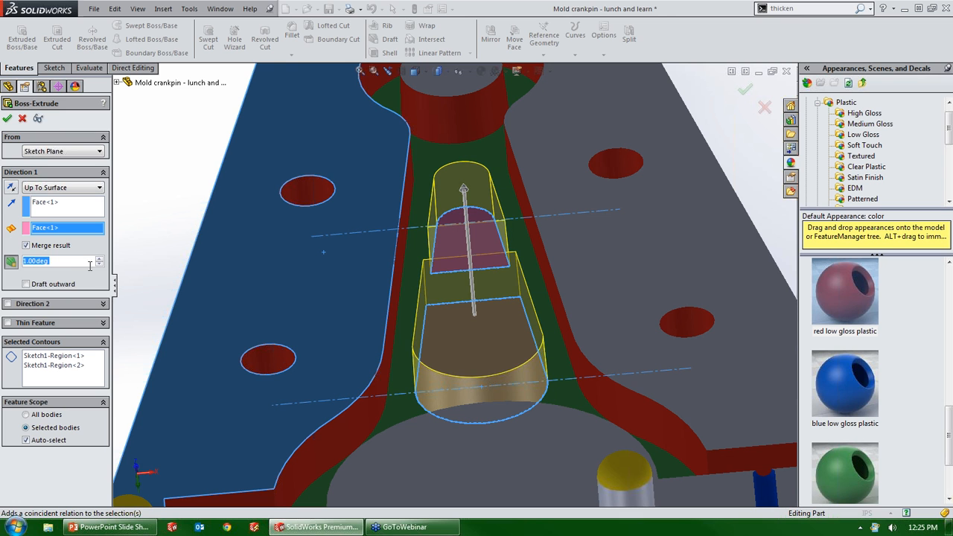
pyautogui.click(7, 119)
pyautogui.moveTo(437, 197); pyautogui.dragTo(480, 204, button='middle')
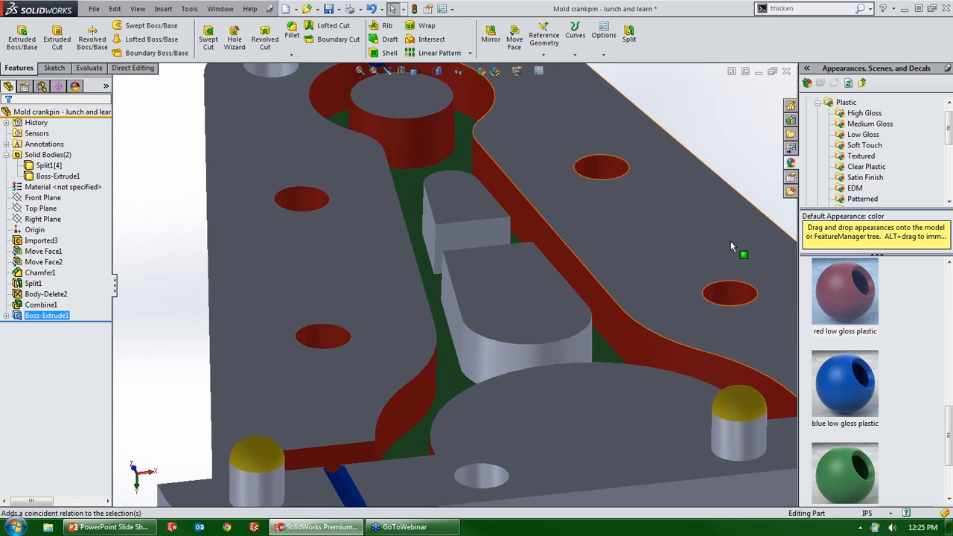
# Step: Apply the existing red low gloss plastic appearance to the lower boss's rounded end and one side, and the upper boss's flat end and one side
pyautogui.click(75, 87)
pyautogui.moveTo(60, 190); pyautogui.dragTo(483, 350)
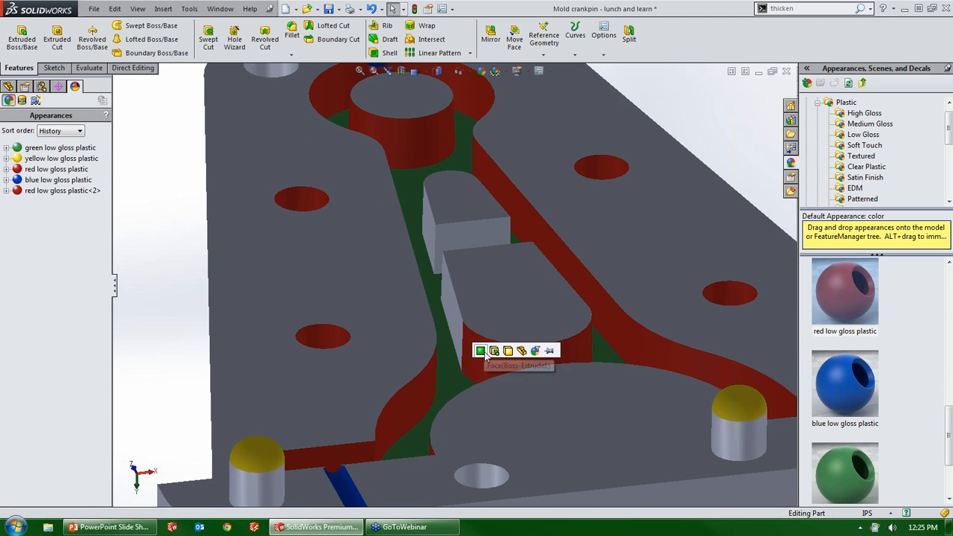
pyautogui.click(482, 349)
pyautogui.moveTo(63, 191); pyautogui.dragTo(458, 322)
pyautogui.click(459, 324)
pyautogui.moveTo(61, 192); pyautogui.dragTo(461, 237)
pyautogui.click(462, 237)
pyautogui.moveTo(62, 191); pyautogui.dragTo(429, 231)
pyautogui.click(430, 231)
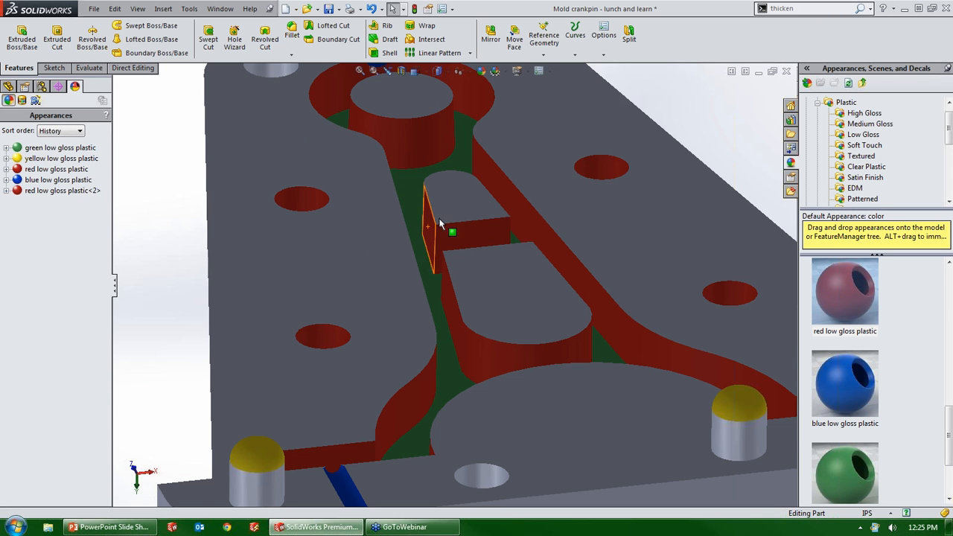
# Step: Extend the red low gloss plastic appearance to the remaining side and end faces of both new bosses
pyautogui.moveTo(442, 233); pyautogui.dragTo(406, 292, button='middle')
pyautogui.doubleClick(63, 190)
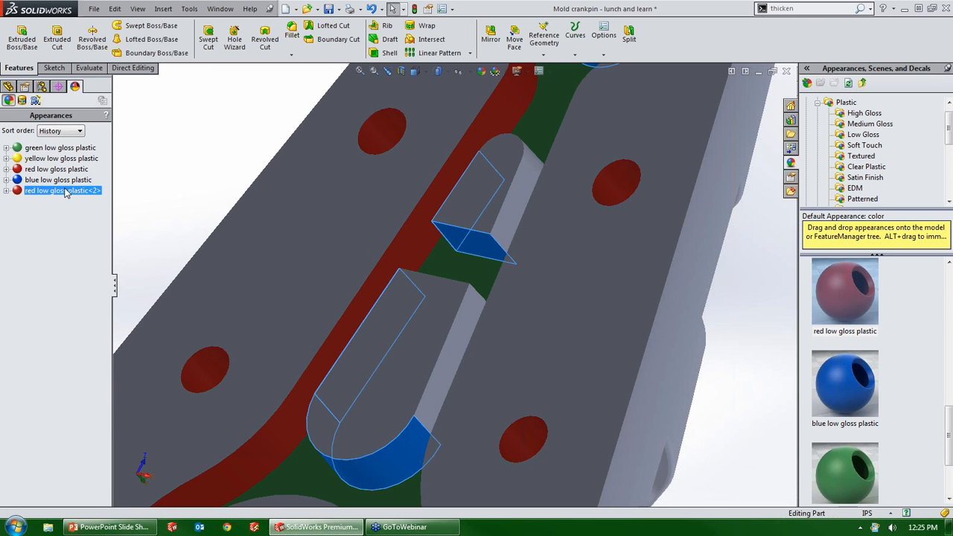
pyautogui.click(466, 326)
pyautogui.click(517, 209)
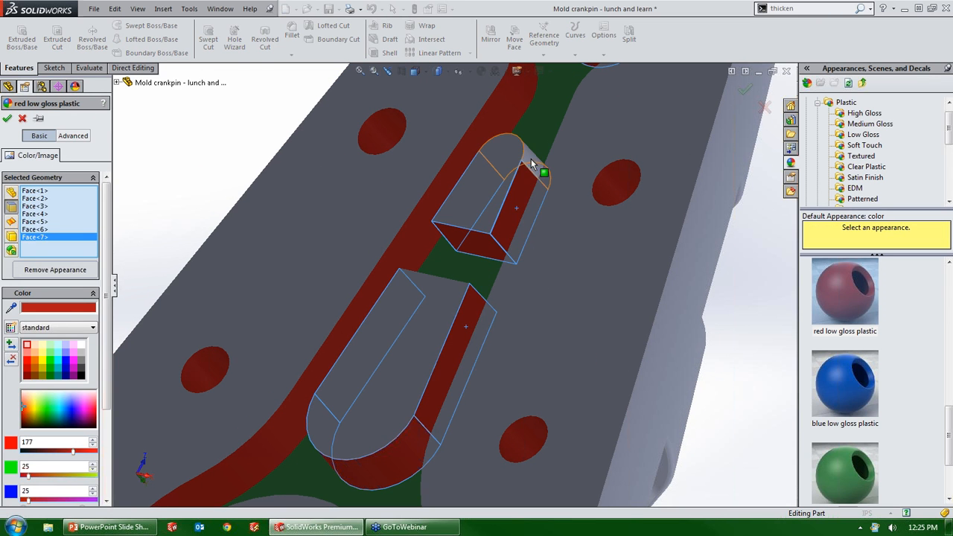
pyautogui.click(529, 159)
pyautogui.moveTo(498, 225); pyautogui.dragTo(457, 241, button='middle')
pyautogui.click(457, 240)
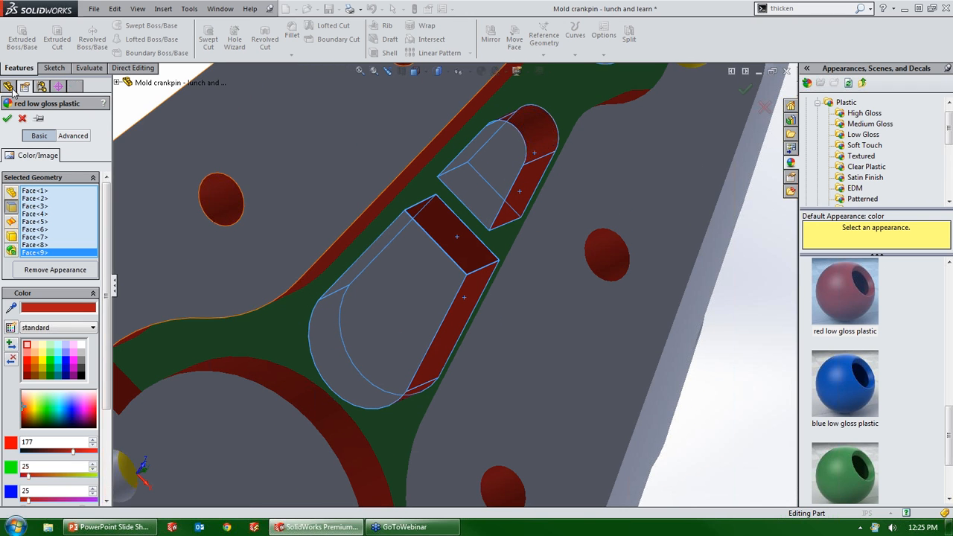
pyautogui.click(8, 119)
# Step: Examine the mold cavity from several angles, covering the two red-sided bosses and the round core at the narrow end
pyautogui.scroll(6, 352, 346)
pyautogui.moveTo(351, 260); pyautogui.dragTo(443, 239, button='middle')
pyautogui.scroll(5, 444, 239)
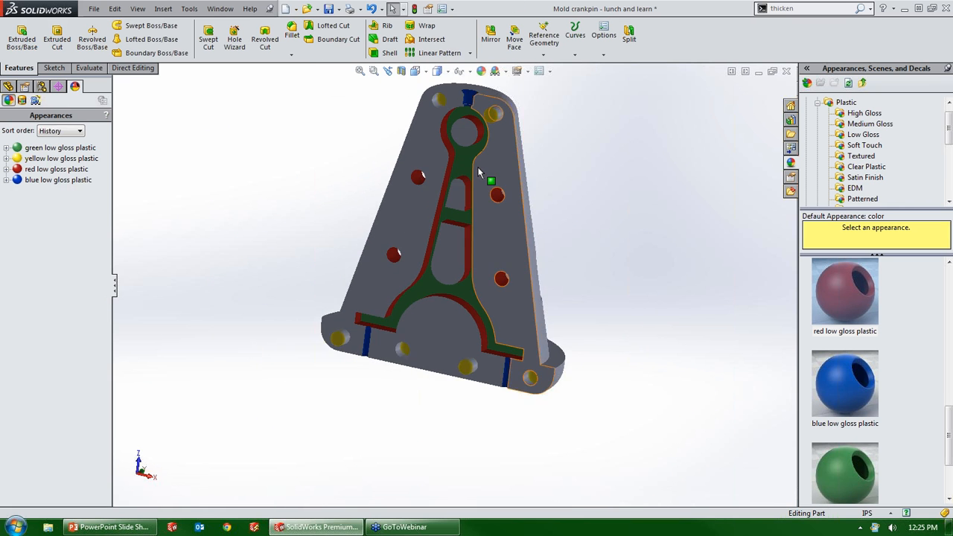
pyautogui.scroll(-3, 485, 183)
pyautogui.moveTo(500, 218); pyautogui.dragTo(474, 189, button='middle')
pyautogui.scroll(-3, 465, 261)
pyautogui.scroll(-1, 466, 261)
pyautogui.moveTo(491, 238); pyautogui.dragTo(506, 240, button='middle')
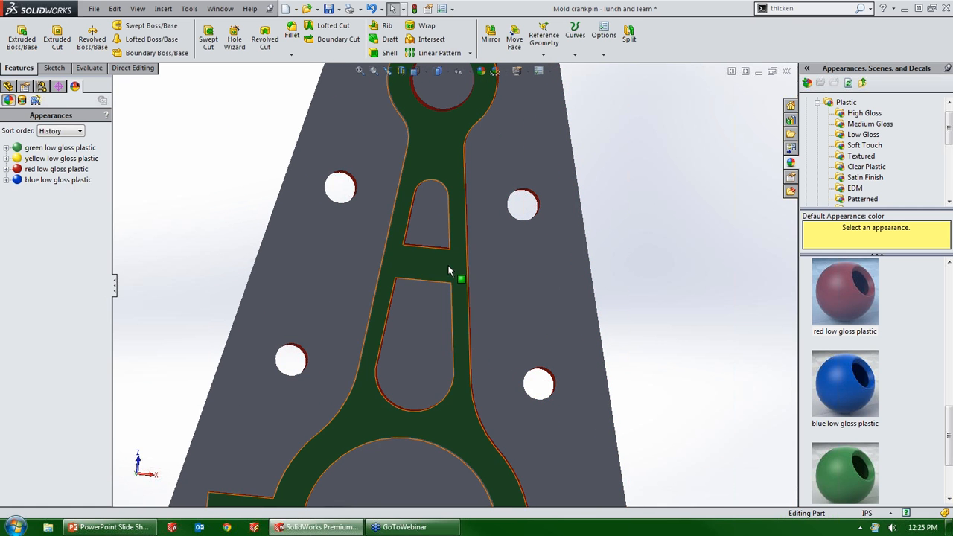
pyautogui.click(9, 87)
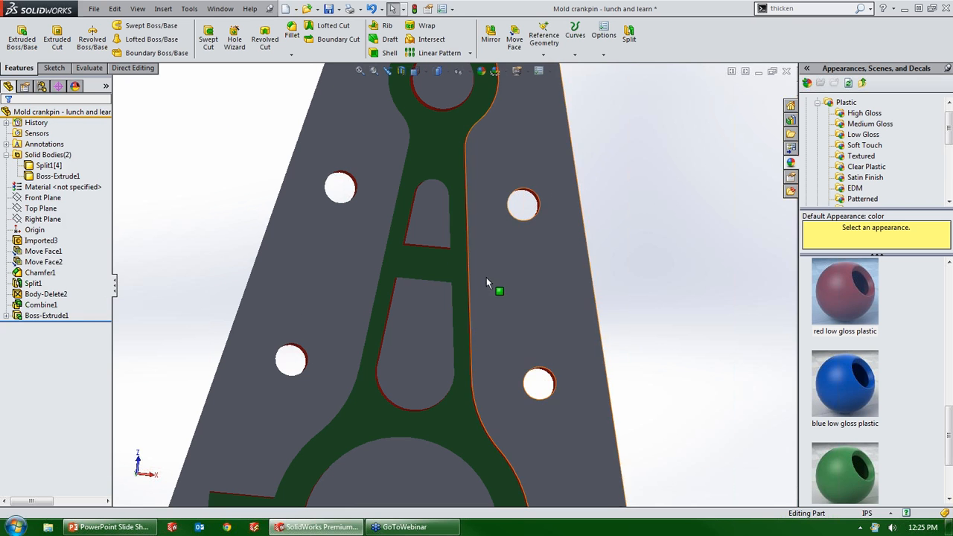
pyautogui.moveTo(447, 281); pyautogui.dragTo(442, 285, button='middle')
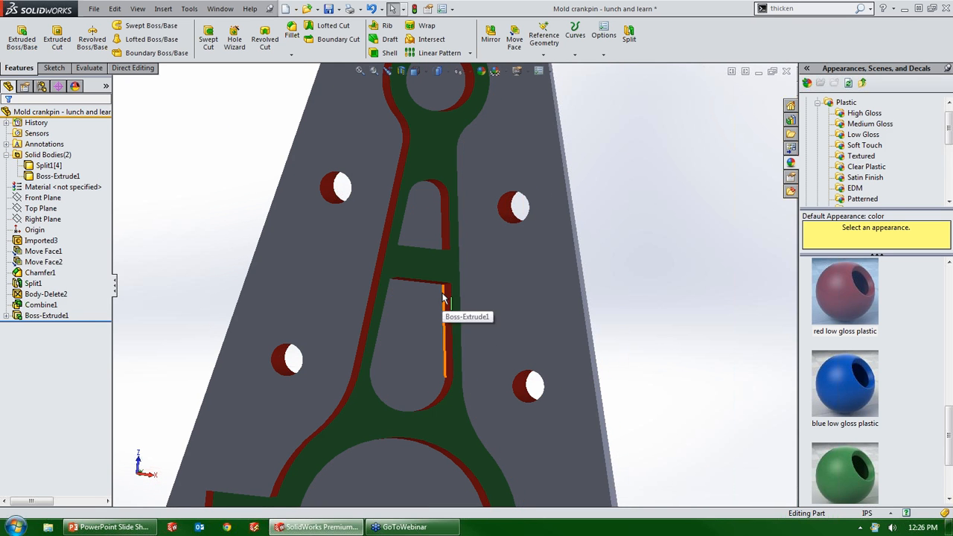
pyautogui.moveTo(444, 259); pyautogui.dragTo(439, 245, button='middle')
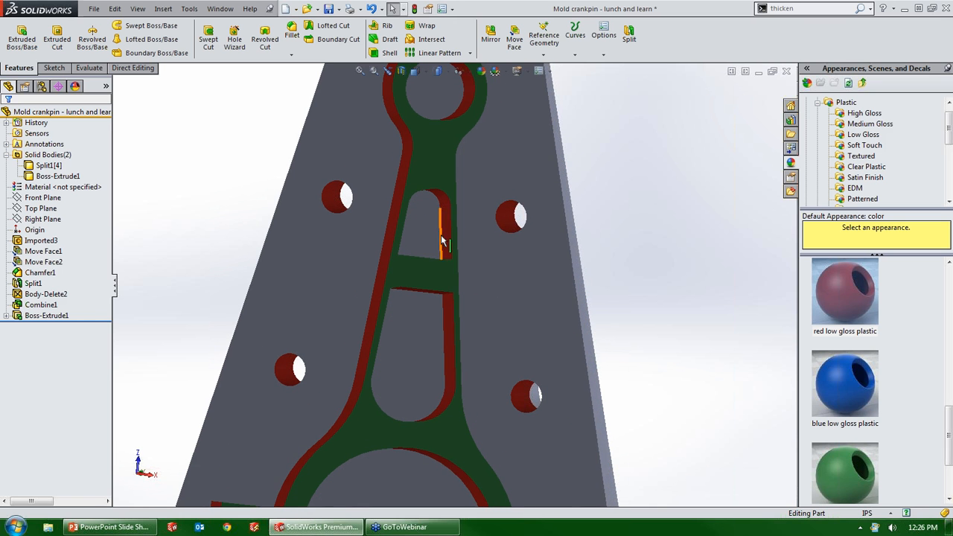
pyautogui.scroll(2, 454, 201)
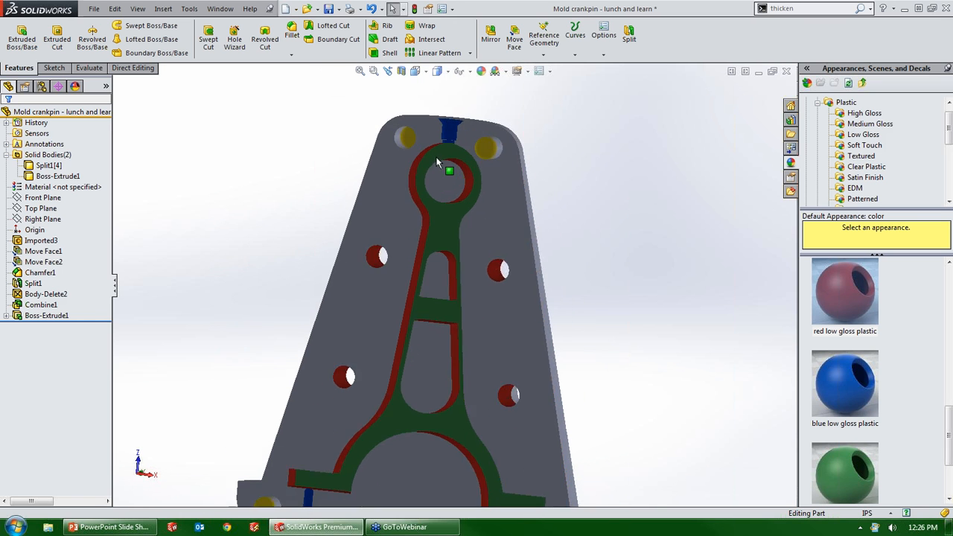
pyautogui.scroll(-4, 440, 162)
pyautogui.scroll(-1, 462, 257)
pyautogui.moveTo(464, 227); pyautogui.dragTo(474, 211, button='middle')
pyautogui.scroll(3, 473, 218)
pyautogui.scroll(-2, 466, 244)
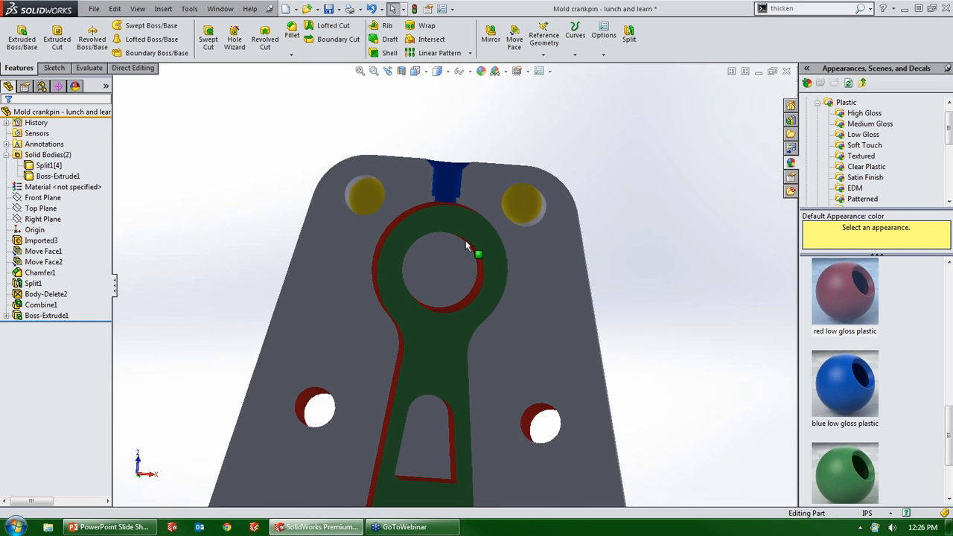
pyautogui.moveTo(450, 276)
pyautogui.mouseDown(button='middle')
pyautogui.moveTo(451, 265)
pyautogui.moveTo(448, 281)
pyautogui.mouseUp(button='middle')
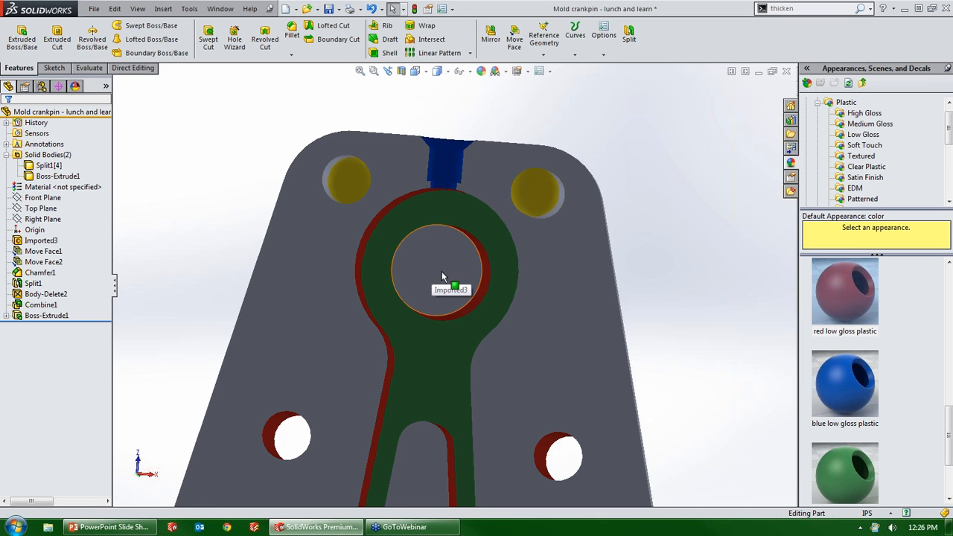
# Step: Remove the flat circular face on top of the round core at the narrow end, using Delete Face with the Delete option
pyautogui.click(149, 70)
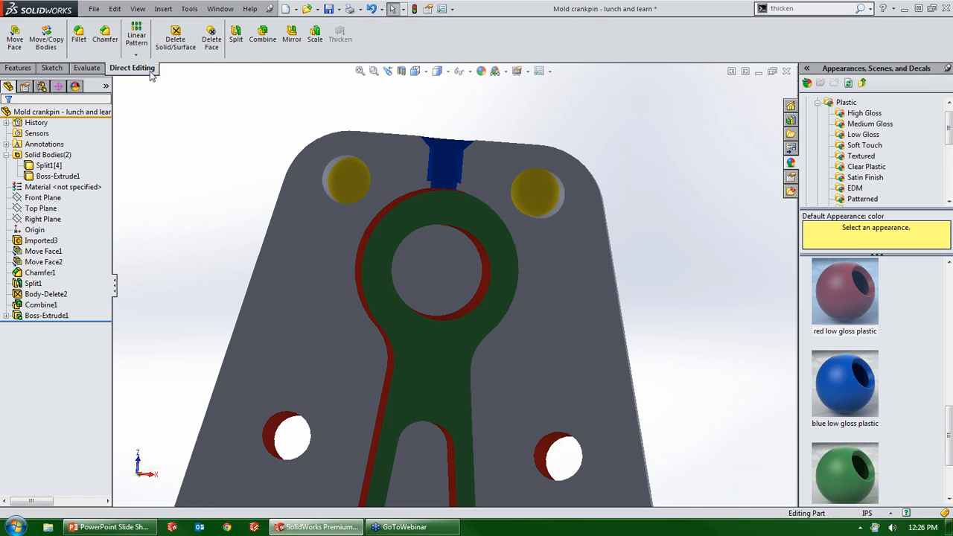
pyautogui.click(211, 38)
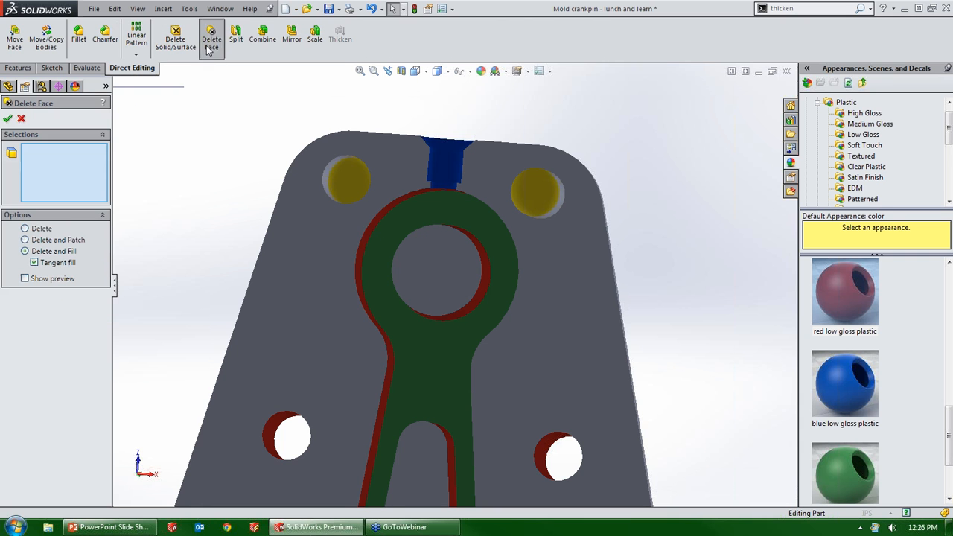
pyautogui.click(425, 262)
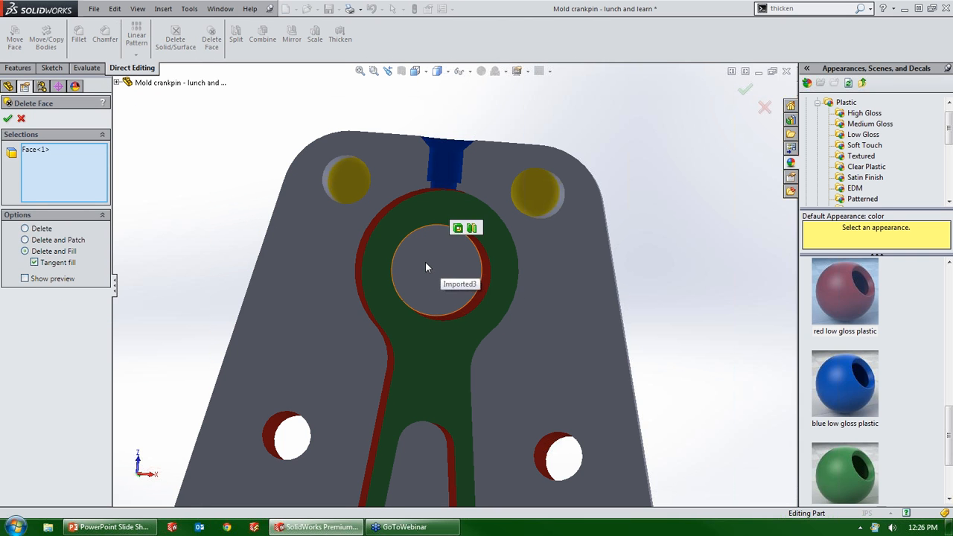
pyautogui.click(28, 230)
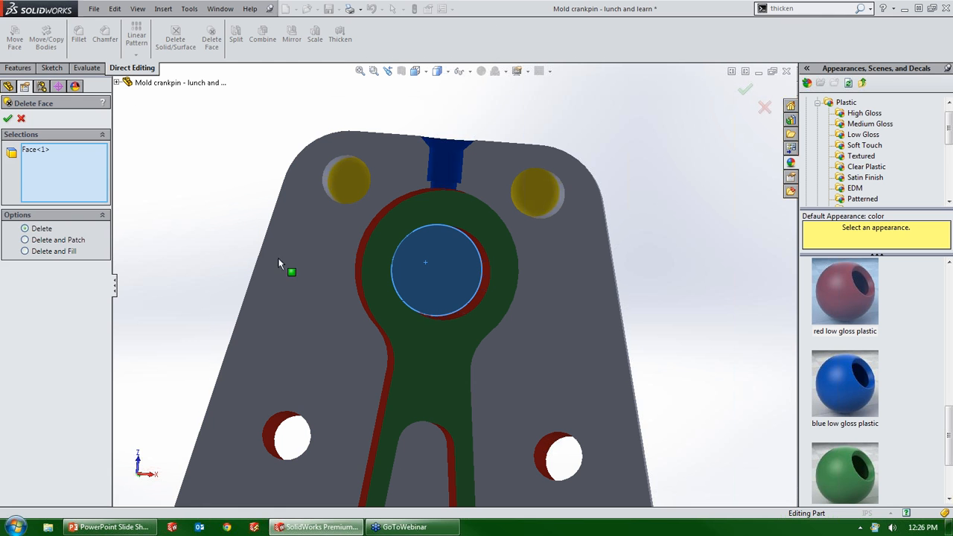
pyautogui.click(8, 120)
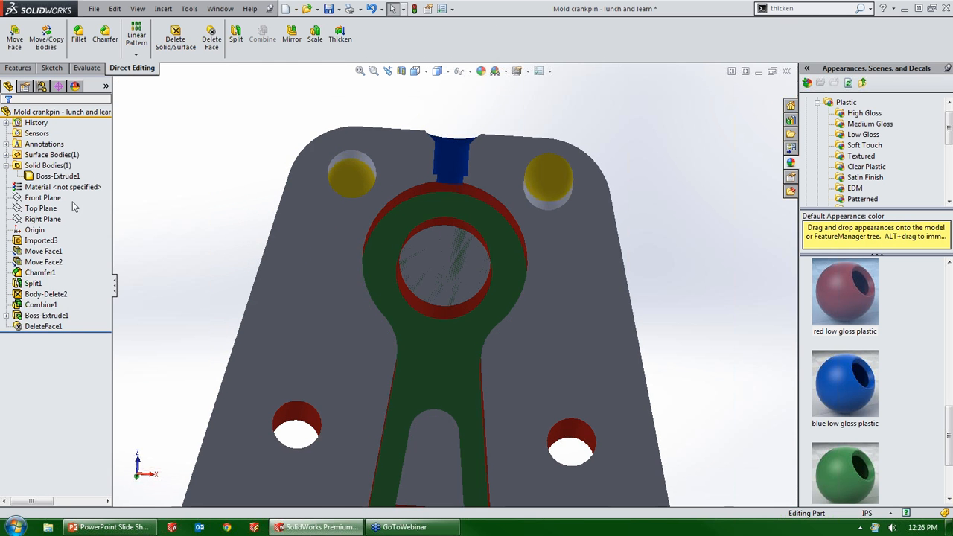
# Step: Inspect the mold's surface and solid bodies, highlighting the Delete Face surface body around the round core and viewing it from several angles
pyautogui.click(6, 155)
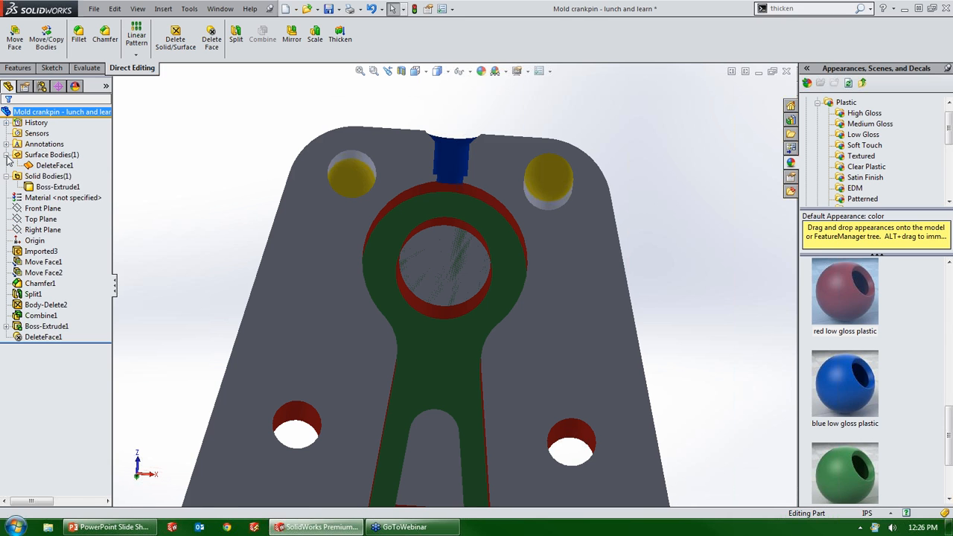
pyautogui.click(53, 177)
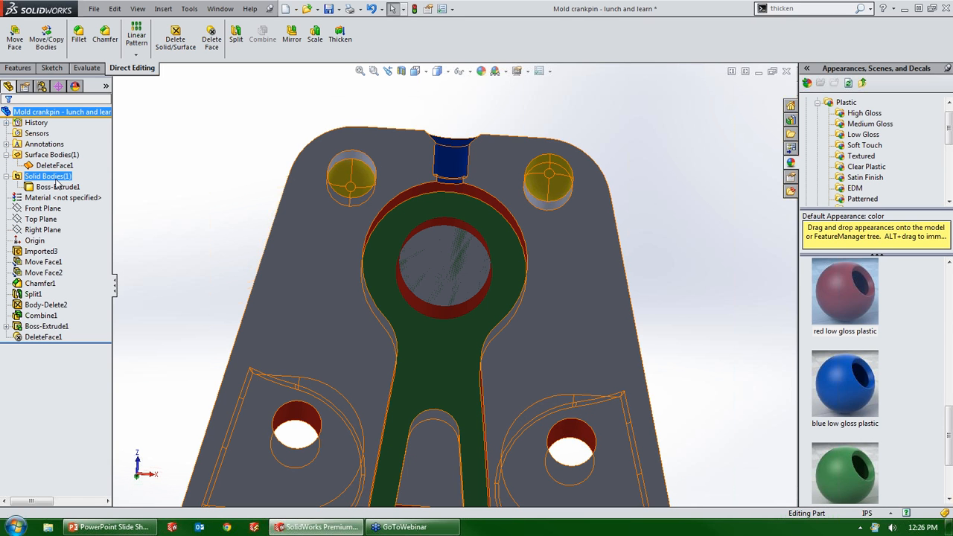
pyautogui.click(57, 186)
pyautogui.moveTo(198, 210); pyautogui.dragTo(353, 246, button='middle')
pyautogui.moveTo(405, 272); pyautogui.dragTo(321, 256, button='middle')
pyautogui.scroll(-2, 454, 260)
pyautogui.moveTo(455, 259); pyautogui.dragTo(347, 199, button='middle')
pyautogui.click(49, 164)
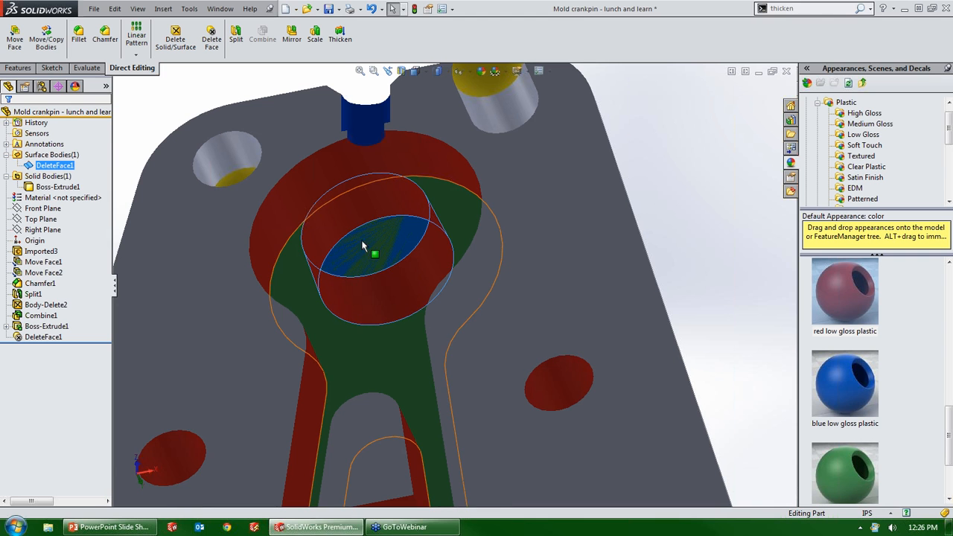
pyautogui.scroll(4, 380, 314)
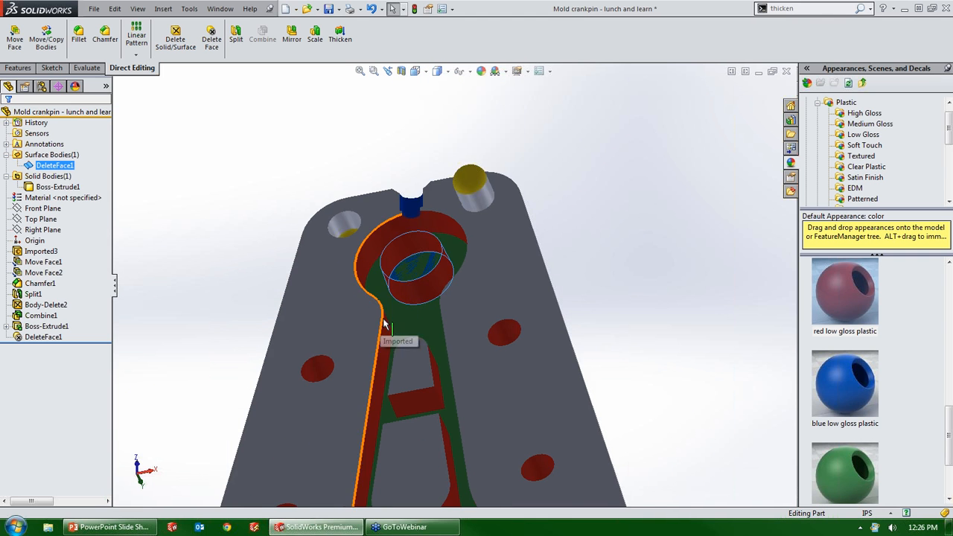
pyautogui.scroll(2, 458, 420)
pyautogui.scroll(-1, 357, 337)
pyautogui.click(346, 328)
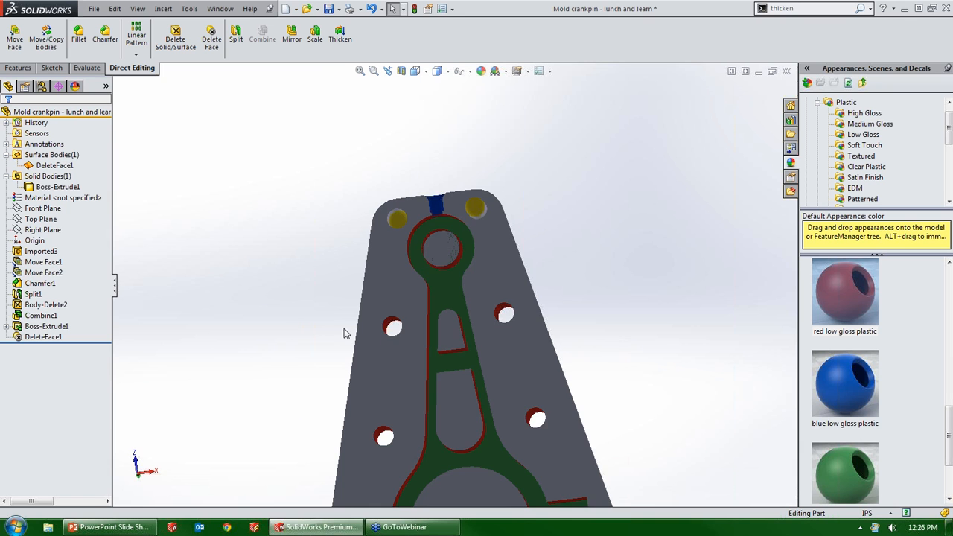
# Step: Remove the flat top face of the smaller D-shaped core beside the round core, using Delete Face with the Delete option
pyautogui.scroll(-1, 466, 341)
pyautogui.moveTo(466, 343); pyautogui.dragTo(463, 387, button='middle')
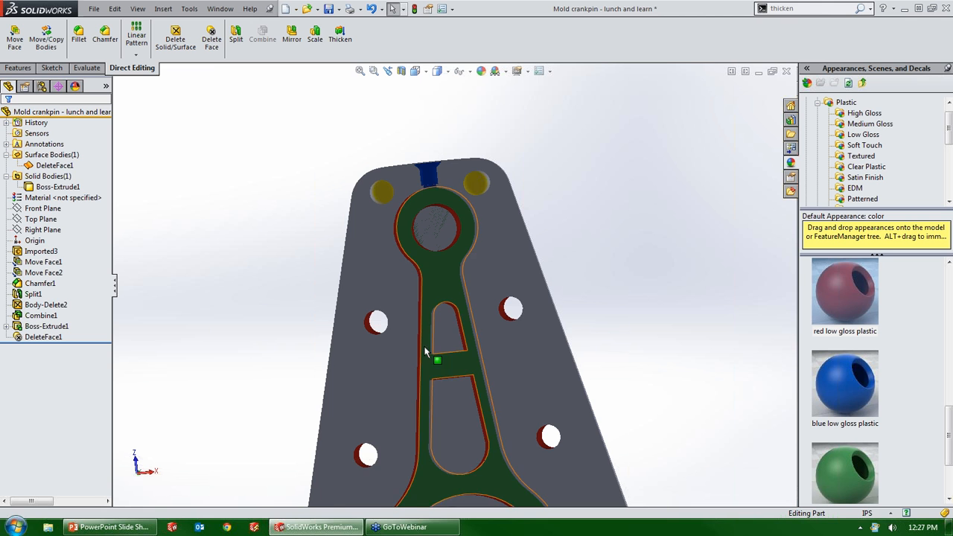
pyautogui.scroll(-1, 468, 331)
pyautogui.scroll(-1, 467, 331)
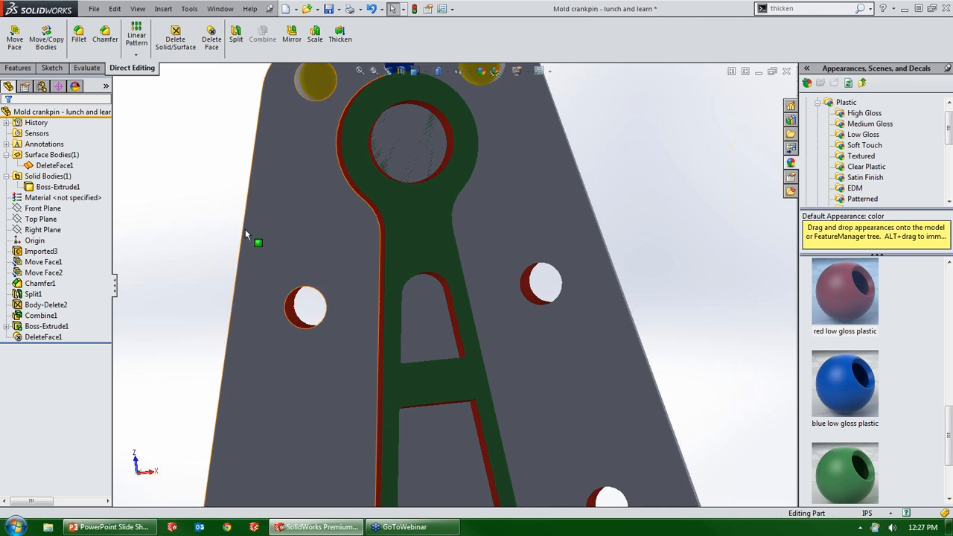
pyautogui.click(211, 39)
pyautogui.click(434, 329)
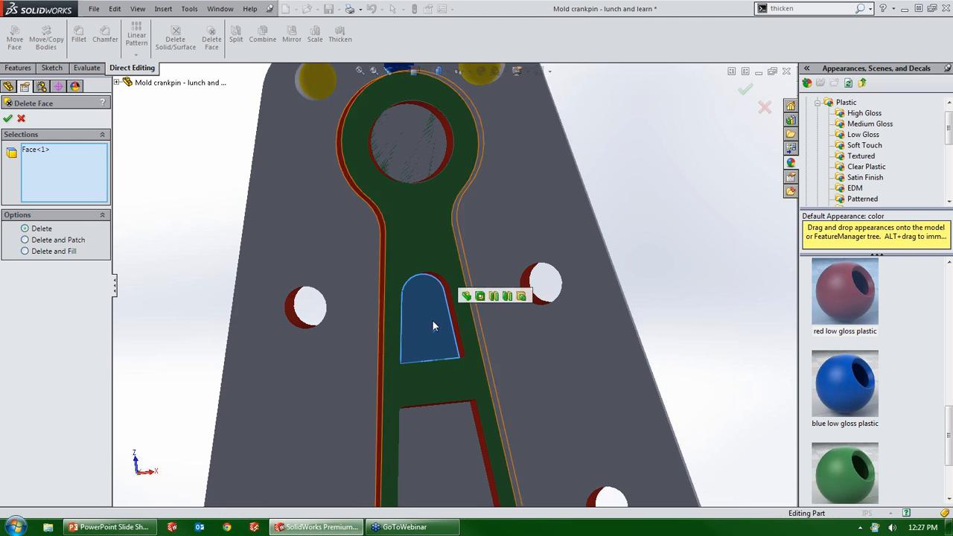
pyautogui.scroll(-1, 433, 329)
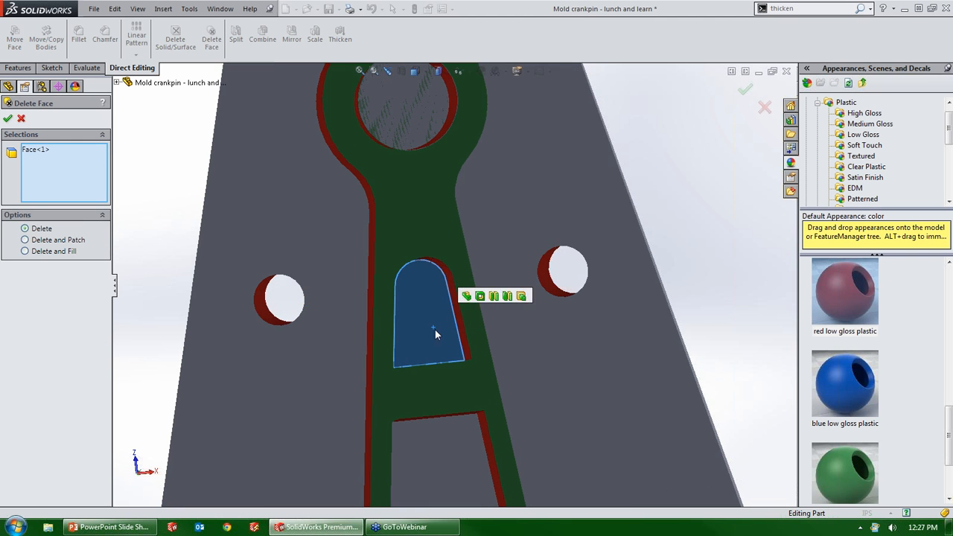
pyautogui.click(8, 120)
pyautogui.moveTo(392, 299); pyautogui.dragTo(413, 232, button='middle')
pyautogui.click(46, 155)
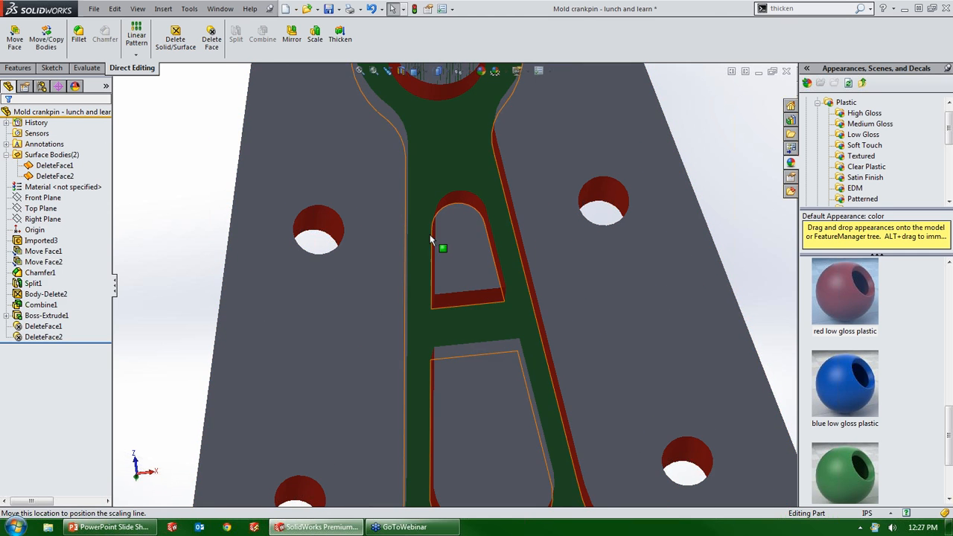
# Step: Section the mold parallel to the Front Plane at an offset of 2.30 in and inspect the cut interior without keeping the section
pyautogui.scroll(-2, 471, 244)
pyautogui.moveTo(472, 244); pyautogui.dragTo(468, 279, button='middle')
pyautogui.scroll(4, 467, 281)
pyautogui.scroll(3, 465, 283)
pyautogui.moveTo(471, 329); pyautogui.dragTo(451, 209, button='middle')
pyautogui.click(400, 71)
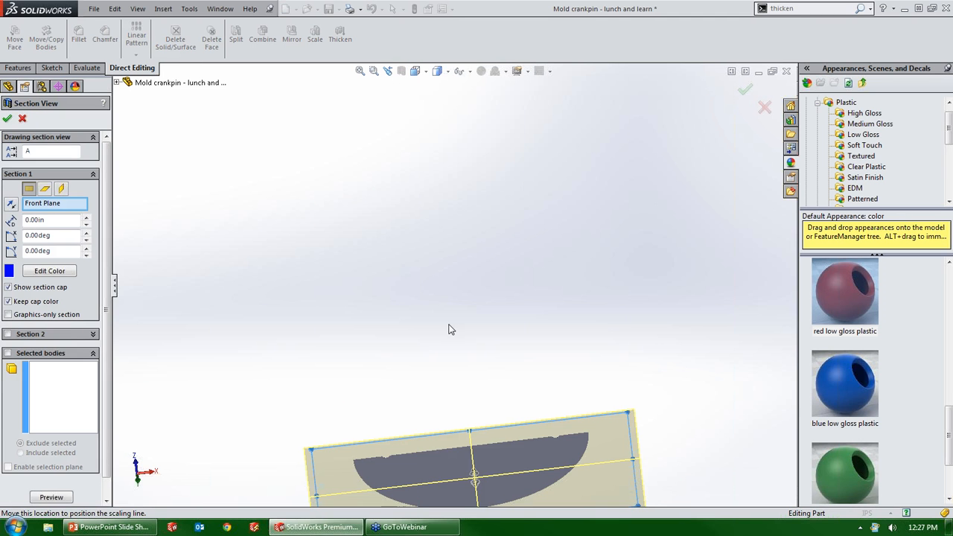
pyautogui.moveTo(476, 475); pyautogui.dragTo(461, 318)
pyautogui.moveTo(509, 344); pyautogui.dragTo(436, 376, button='middle')
pyautogui.scroll(-5, 471, 379)
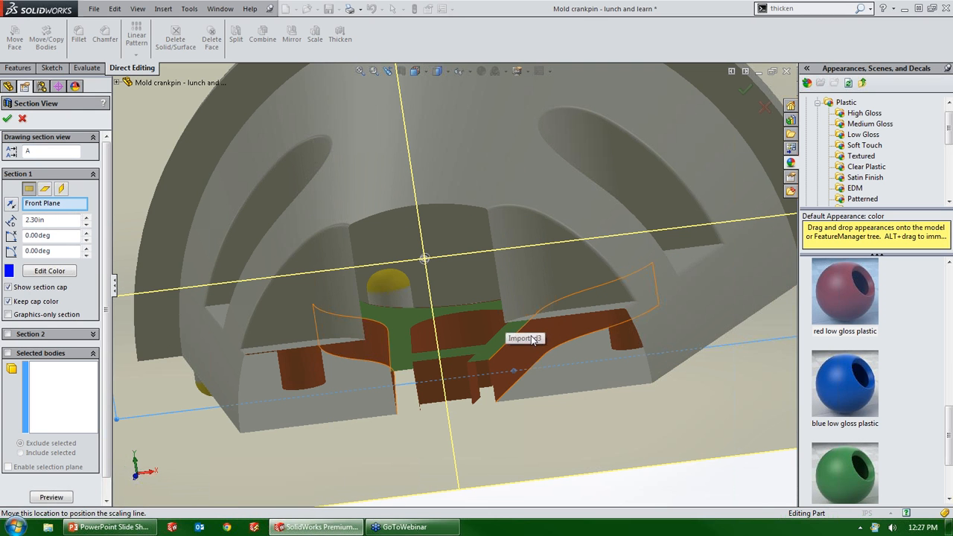
pyautogui.moveTo(506, 377); pyautogui.dragTo(374, 309, button='middle')
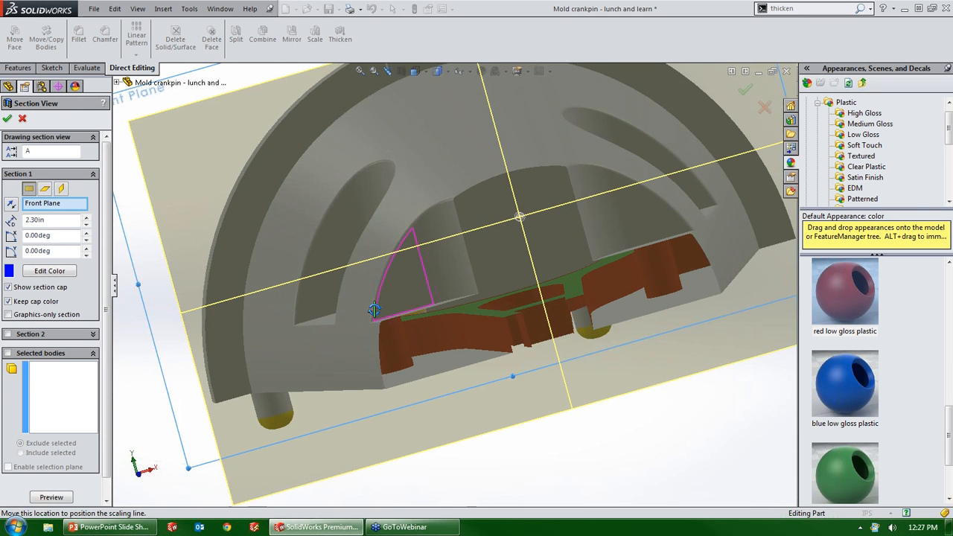
pyautogui.click(23, 119)
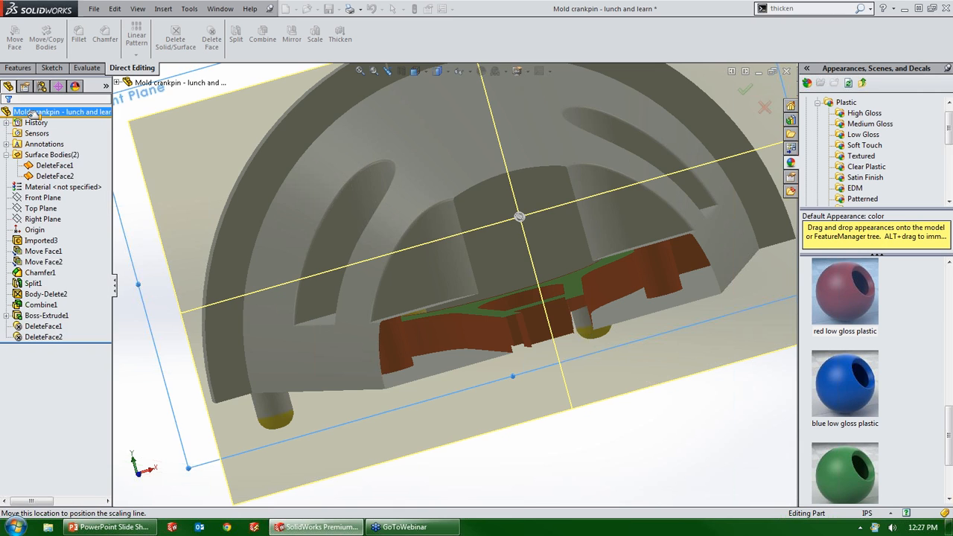
# Step: Delete the DeleteFace2 feature from the model history to bring back the smaller D-shaped core's top face
pyautogui.moveTo(623, 333); pyautogui.dragTo(593, 223, button='middle')
pyautogui.scroll(4, 616, 389)
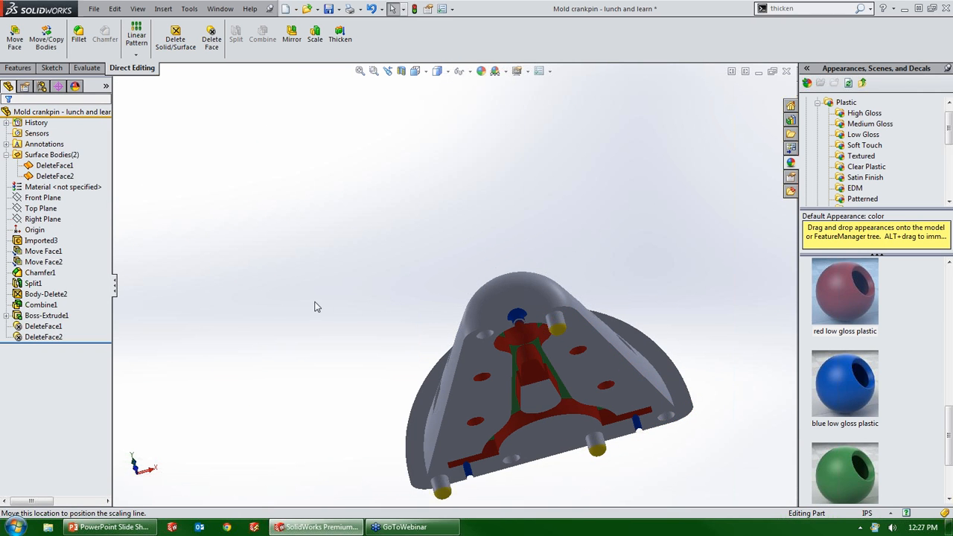
pyautogui.scroll(-3, 549, 325)
pyautogui.click(34, 337)
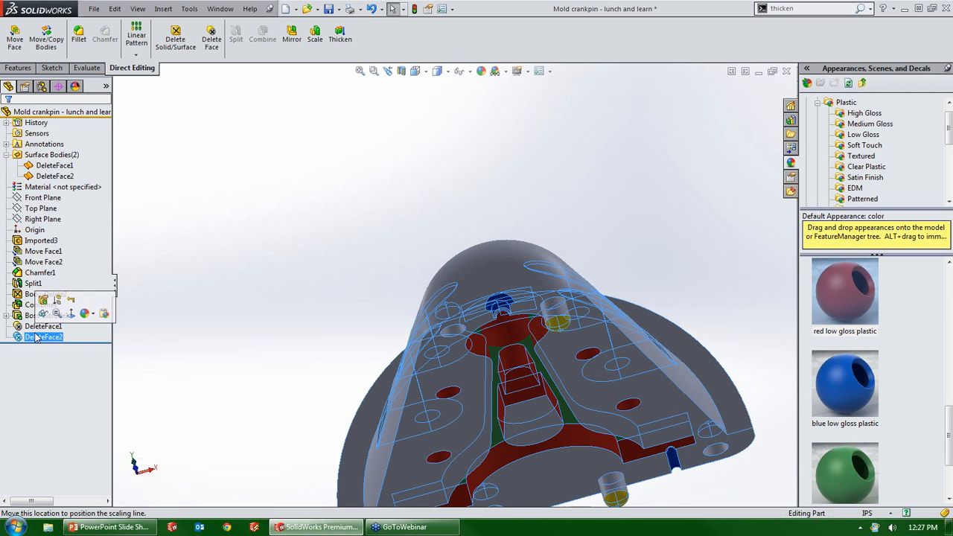
pyautogui.press('Delete')
pyautogui.click(176, 123)
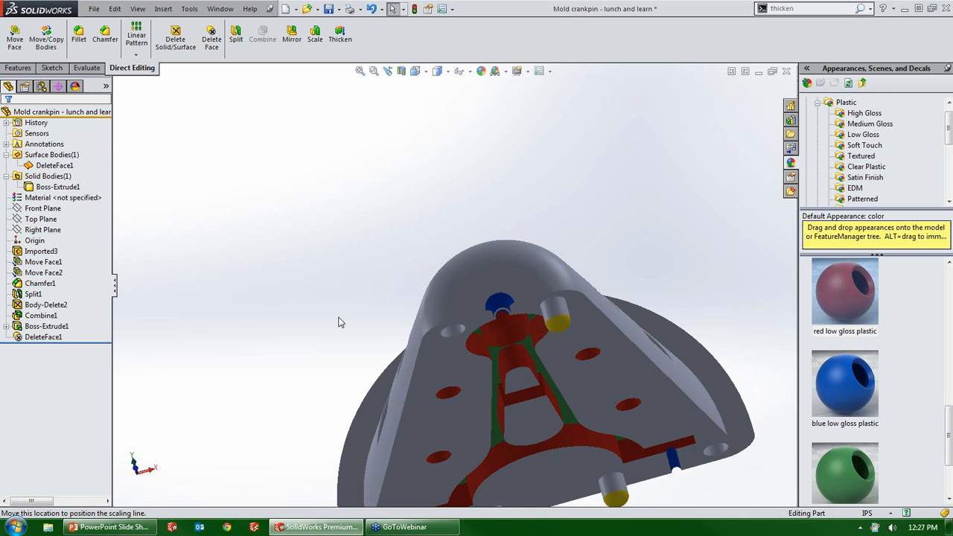
# Step: Roll the model history back to just before the DeleteFace1 feature on the round core at the narrow end
pyautogui.moveTo(341, 318); pyautogui.dragTo(530, 284, button='middle')
pyautogui.scroll(-2, 530, 284)
pyautogui.moveTo(424, 343); pyautogui.dragTo(431, 271, button='middle')
pyautogui.scroll(-5, 403, 306)
pyautogui.scroll(2, 432, 272)
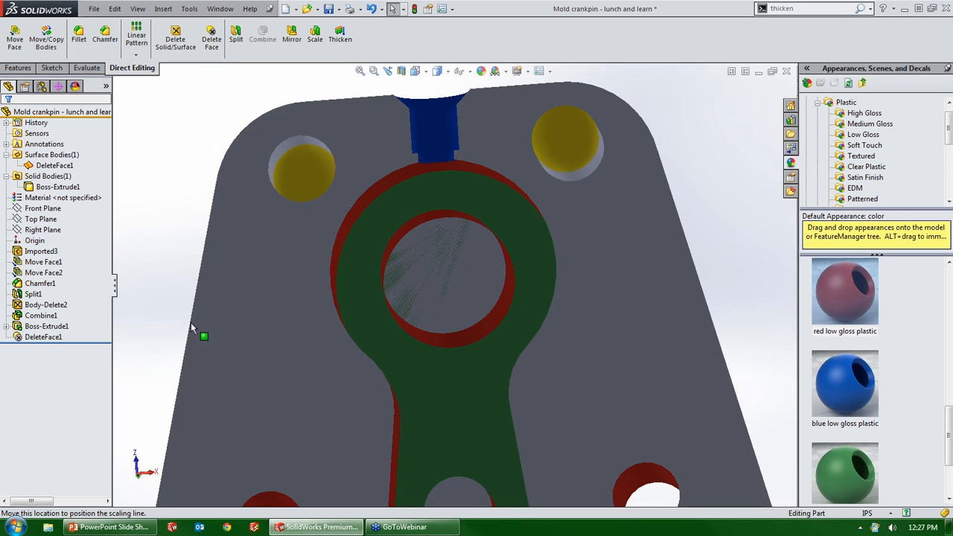
pyautogui.moveTo(89, 341); pyautogui.dragTo(67, 321)
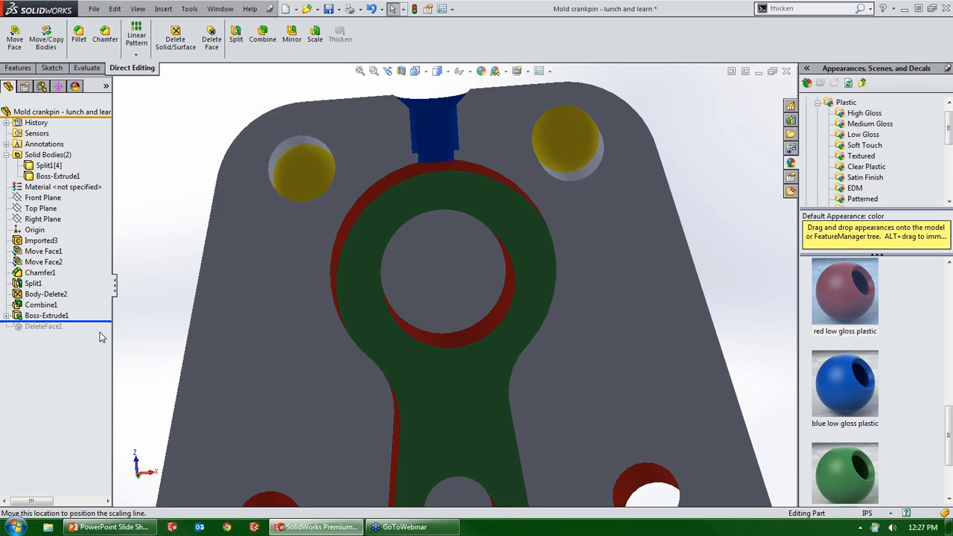
# Step: Start a sketch on the round core's flat top face and draw a circle about 0.08 in in diameter near the face's upper edge
pyautogui.scroll(-2, 444, 256)
pyautogui.click(442, 259)
pyautogui.scroll(2, 440, 261)
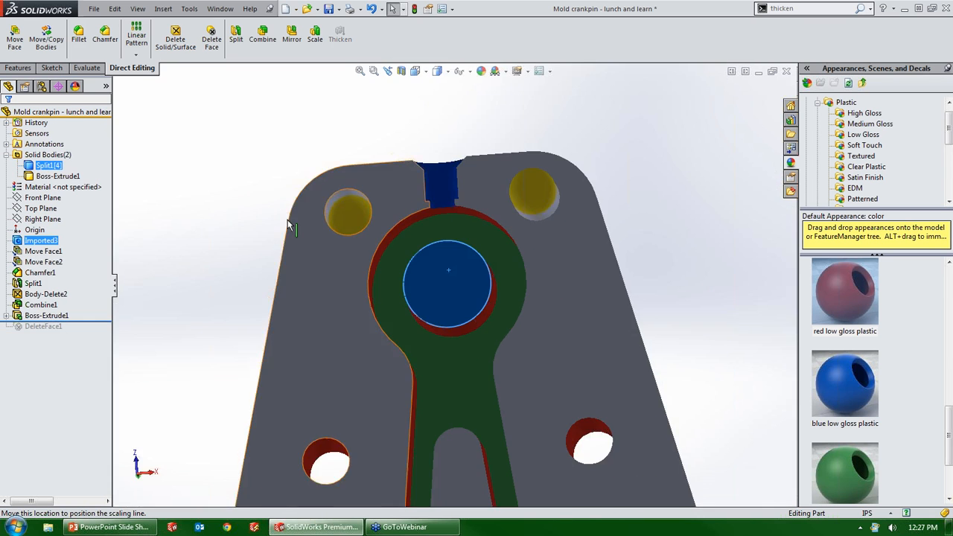
pyautogui.click(233, 268)
pyautogui.scroll(-3, 457, 223)
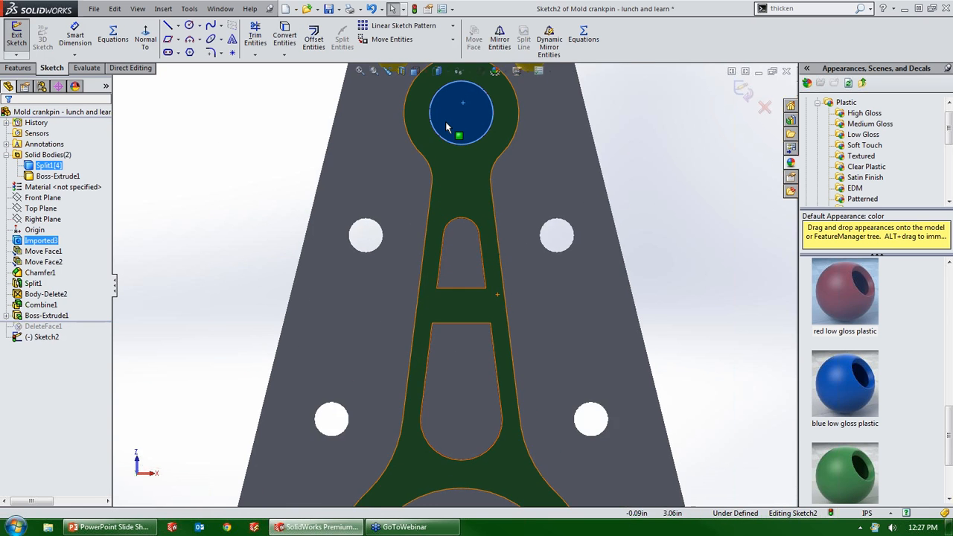
pyautogui.scroll(-2, 467, 153)
pyautogui.scroll(2, 465, 153)
pyautogui.moveTo(704, 194); pyautogui.dragTo(741, 168, button='right')
pyautogui.scroll(-2, 460, 216)
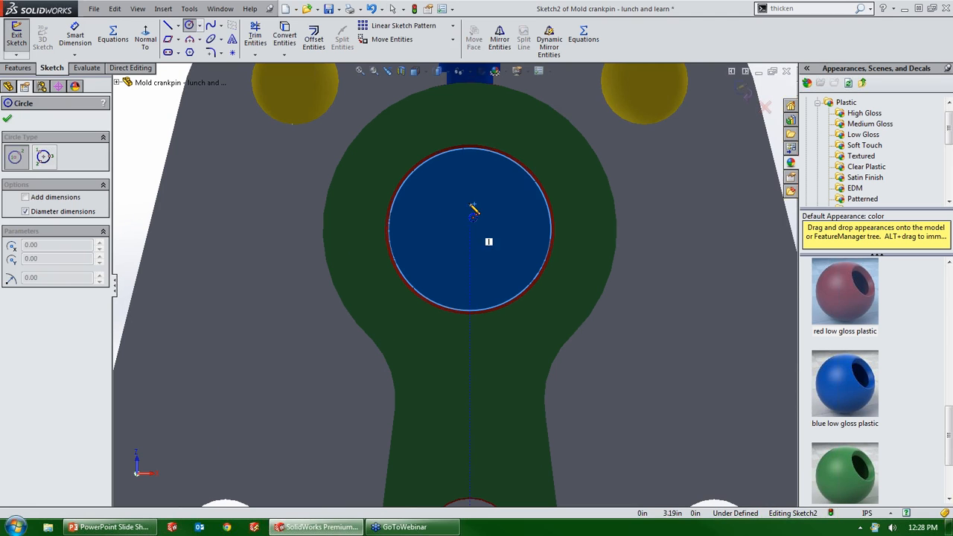
pyautogui.click(468, 177)
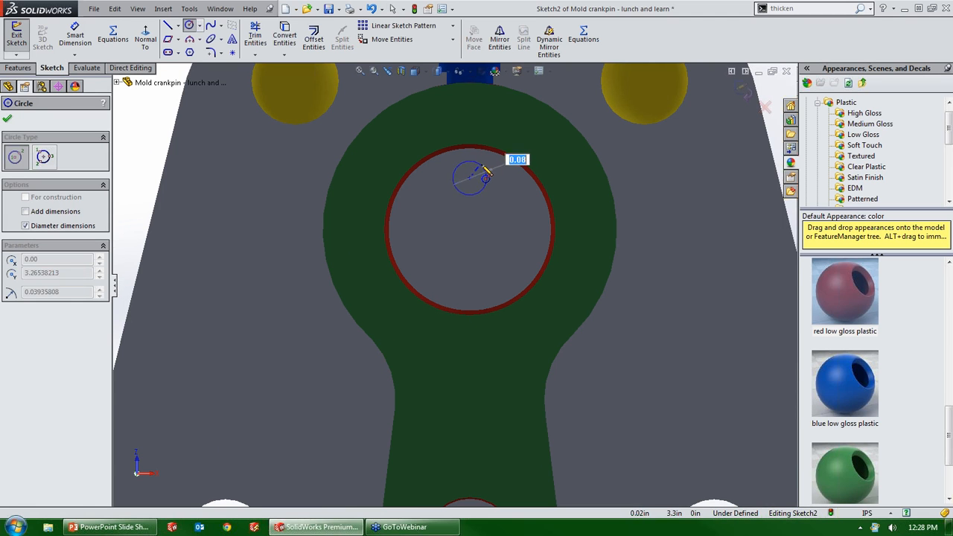
pyautogui.click(485, 168)
# Step: Dimension the small circle's diameter with a value of 0.75 in
pyautogui.moveTo(500, 231); pyautogui.dragTo(496, 195, button='right')
pyautogui.click(483, 190)
pyautogui.click(471, 236)
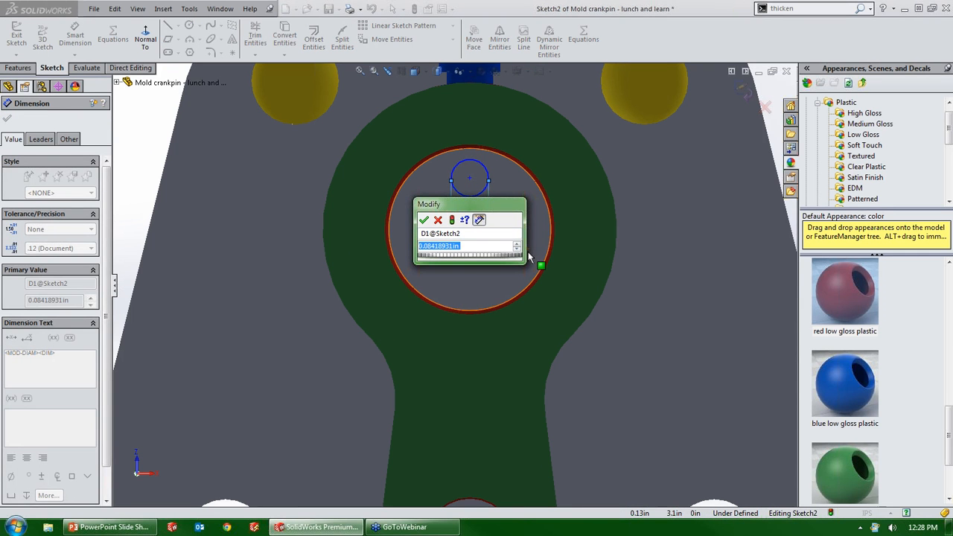
pyautogui.write('.75')
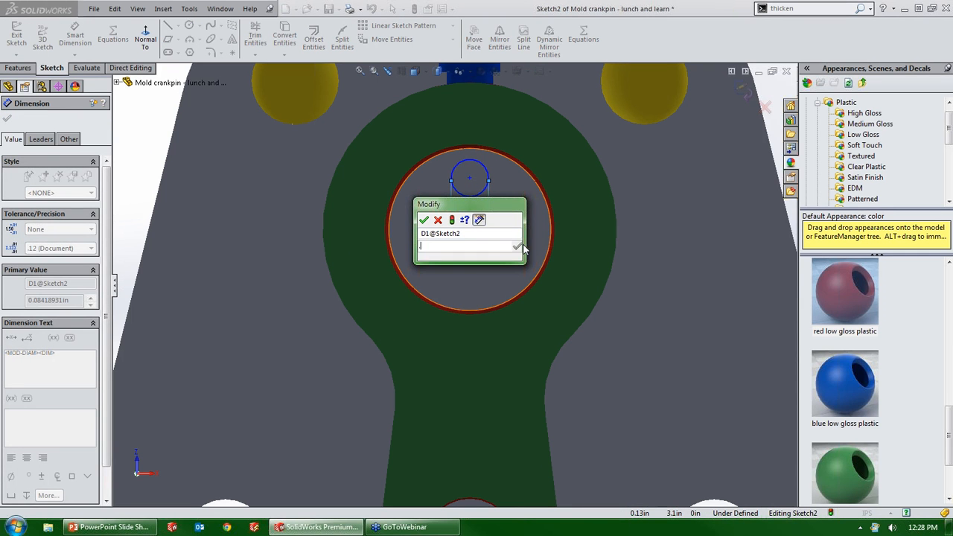
pyautogui.press('Return')
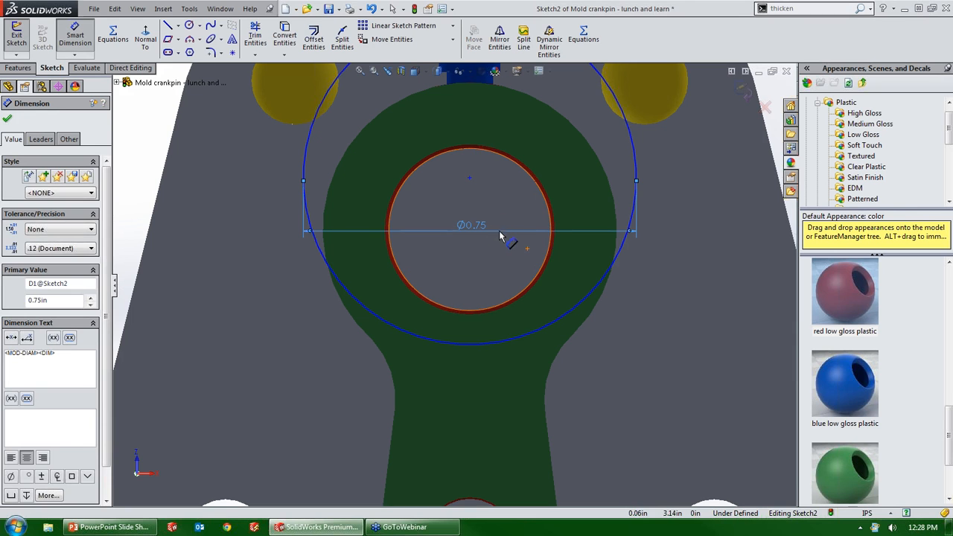
pyautogui.press('Escape')
pyautogui.click(511, 344)
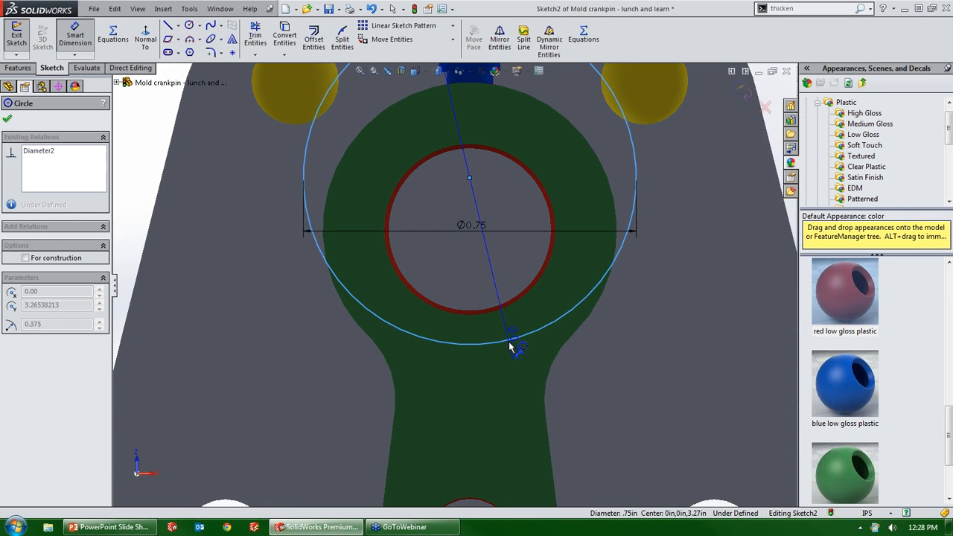
pyautogui.press('Escape')
# Step: Set the circle's diameter dimension to 0.075 in
pyautogui.doubleClick(477, 228)
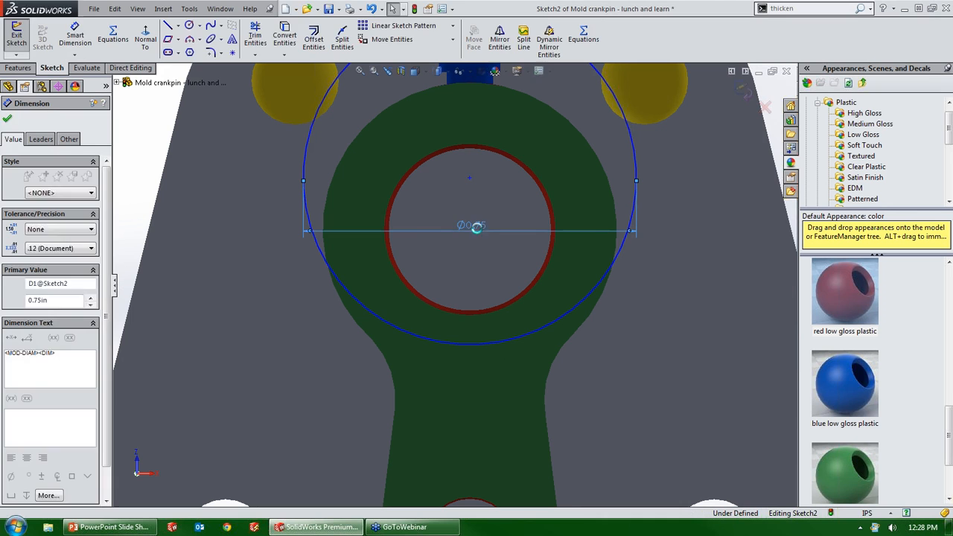
pyautogui.write('.05')
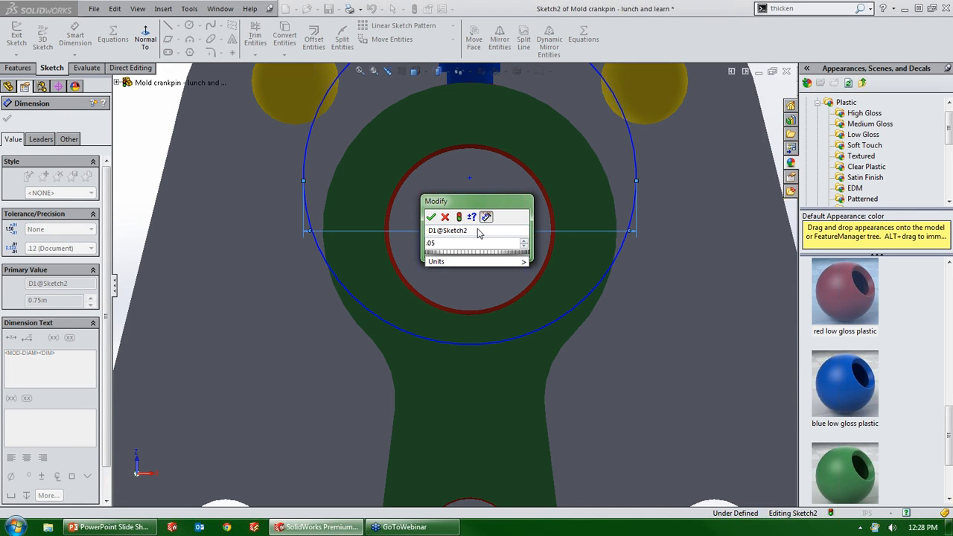
pyautogui.write('75')
pyautogui.press('Return')
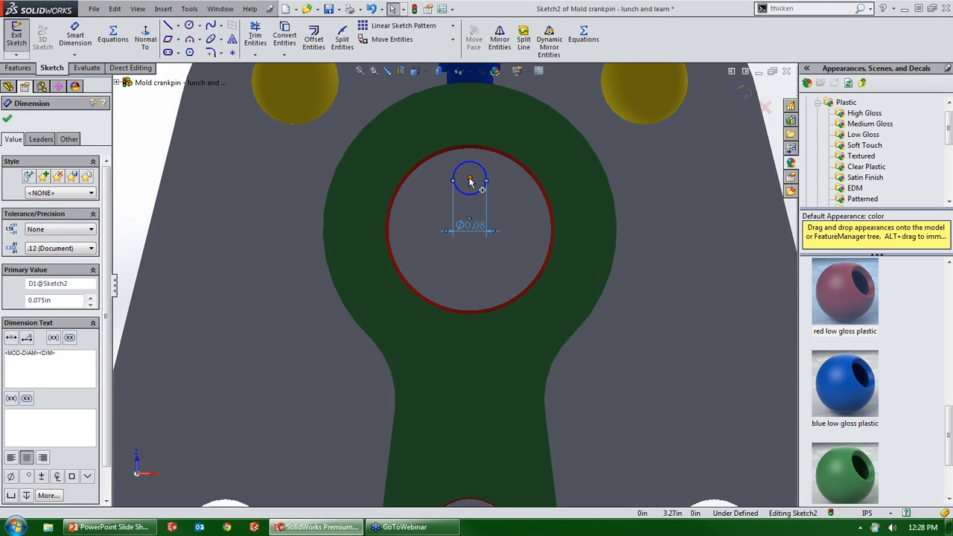
# Step: Cut-extrude the small circle into the round core with the Up To Surface end condition, ending at the green cavity face around the core
pyautogui.scroll(3, 471, 174)
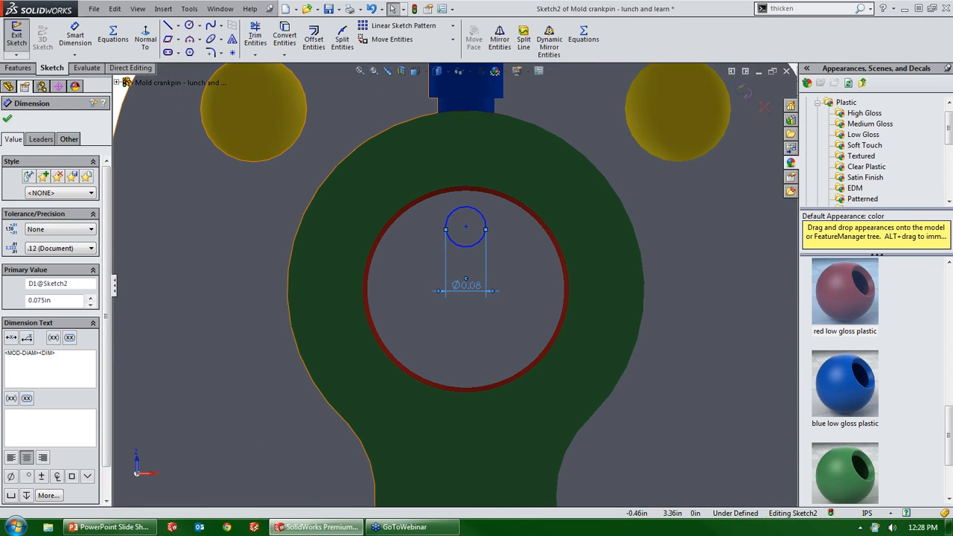
pyautogui.click(22, 68)
pyautogui.click(57, 39)
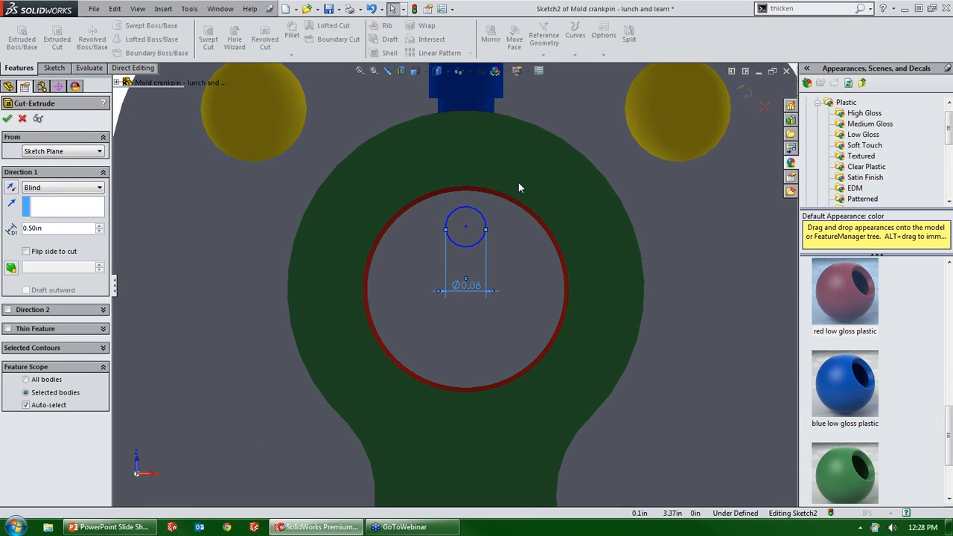
pyautogui.click(415, 175)
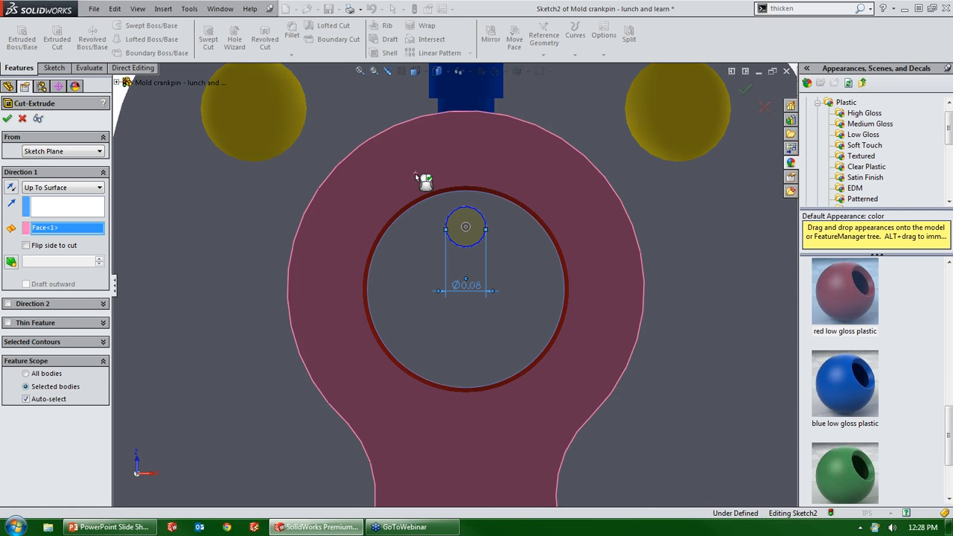
pyautogui.click(7, 119)
pyautogui.moveTo(385, 245); pyautogui.dragTo(485, 335, button='middle')
pyautogui.scroll(-1, 488, 255)
pyautogui.scroll(2, 482, 267)
pyautogui.scroll(-2, 477, 267)
pyautogui.moveTo(462, 271); pyautogui.dragTo(453, 306, button='middle')
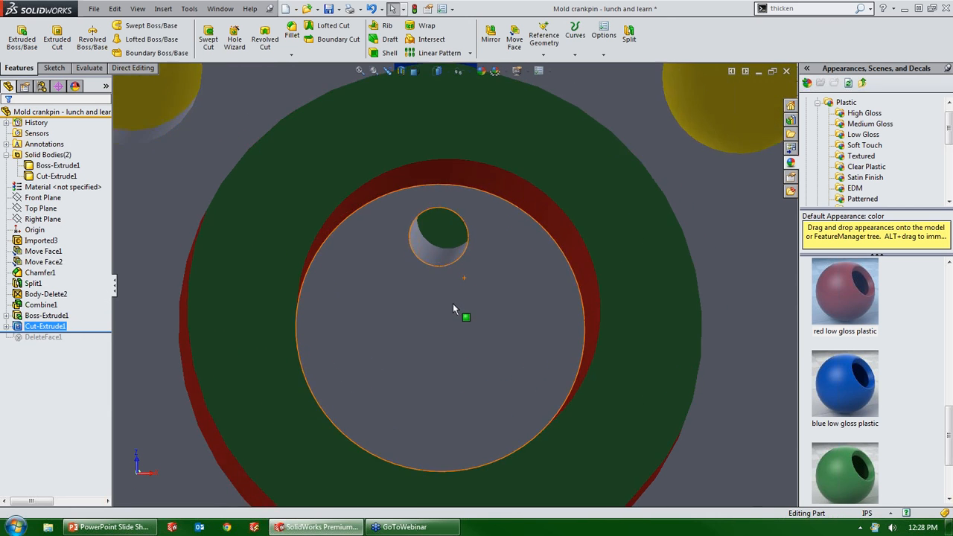
pyautogui.scroll(3, 453, 306)
pyautogui.click(134, 69)
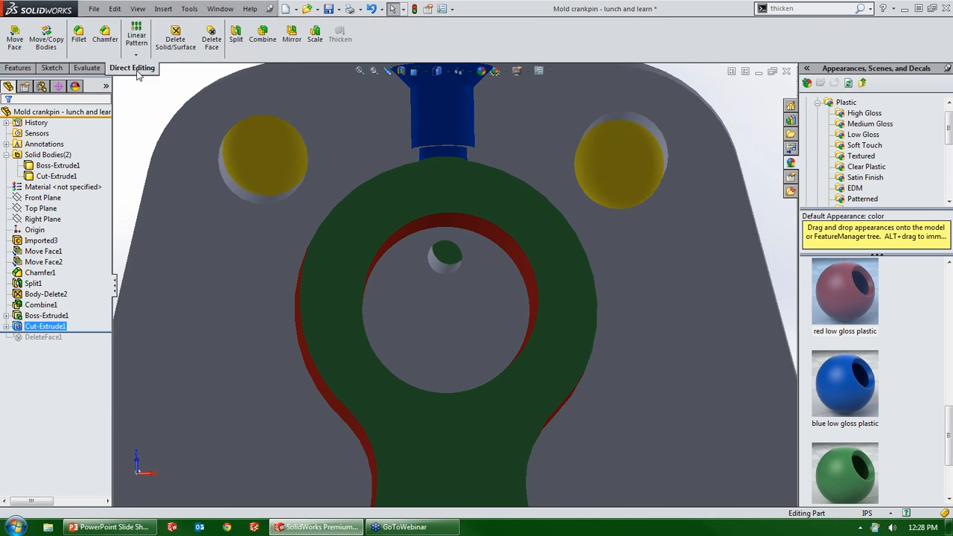
# Step: Switch to the PowerPoint slide show, go back to the slide on what direct editing can do, and return to SOLIDWORKS
pyautogui.moveTo(430, 285)
pyautogui.mouseDown(button='middle')
pyautogui.moveTo(445, 270)
pyautogui.moveTo(460, 274)
pyautogui.moveTo(446, 260)
pyautogui.moveTo(442, 290)
pyautogui.mouseUp(button='middle')
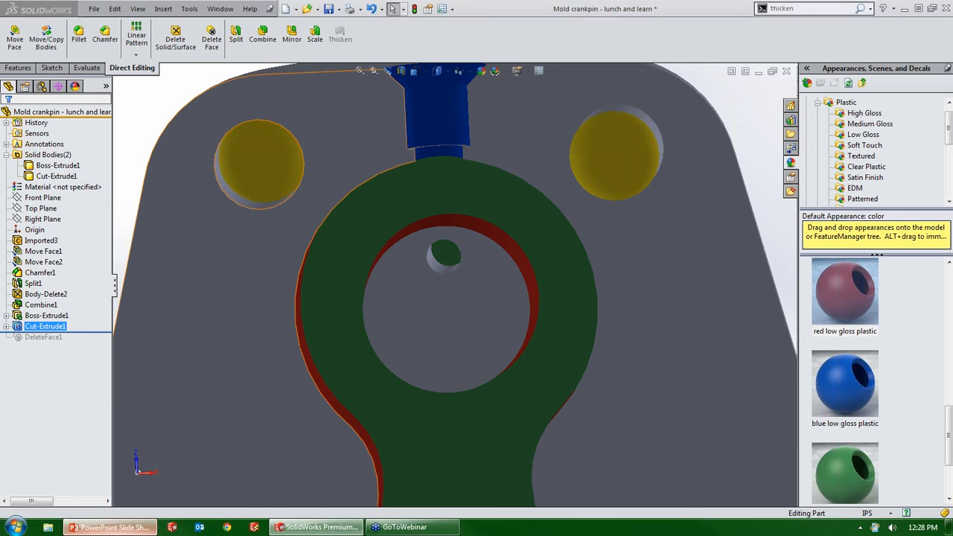
pyautogui.click(112, 526)
pyautogui.click(726, 149)
pyautogui.press('Left')
pyautogui.press('Left')
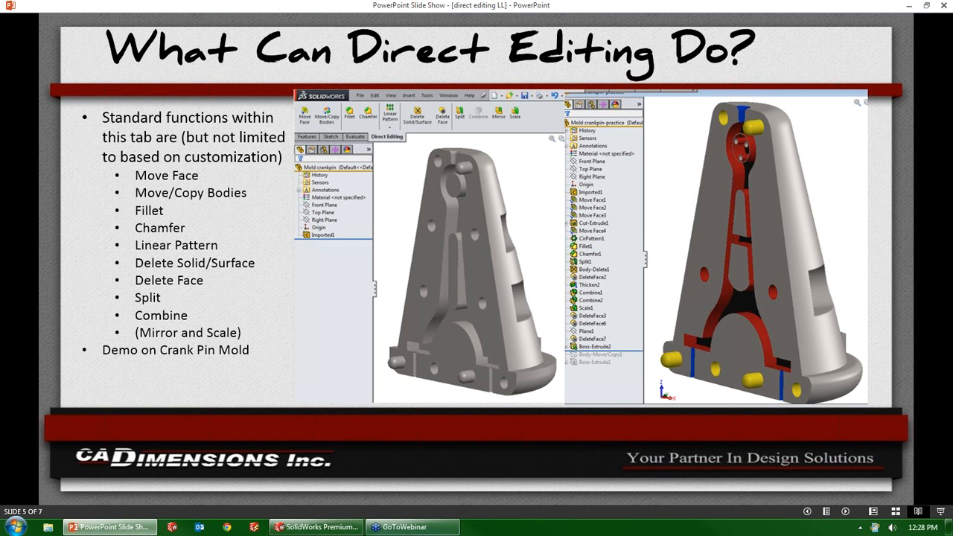
pyautogui.click(316, 527)
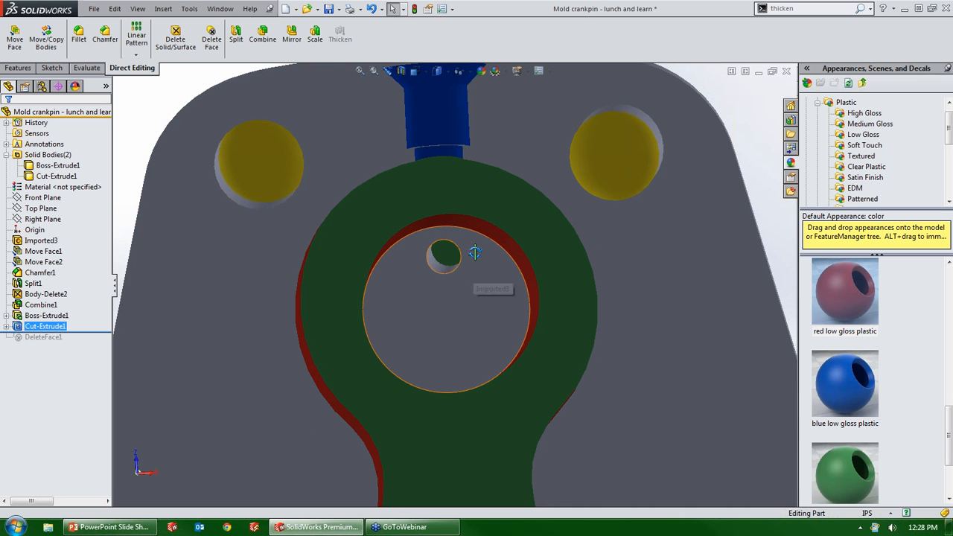
# Step: Start a Move Face operation in Rotate mode on the small hole's cut and show the temporary axes
pyautogui.scroll(-2, 469, 259)
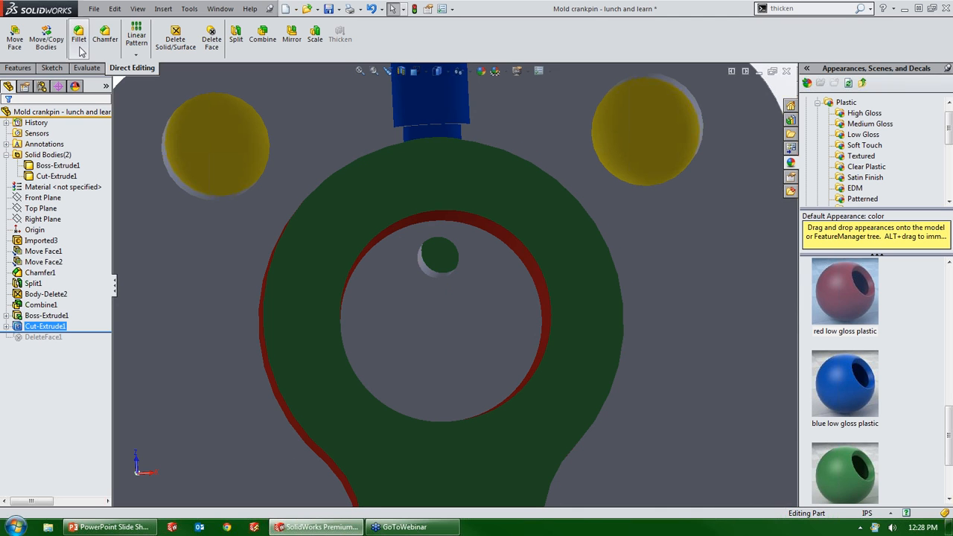
pyautogui.click(20, 45)
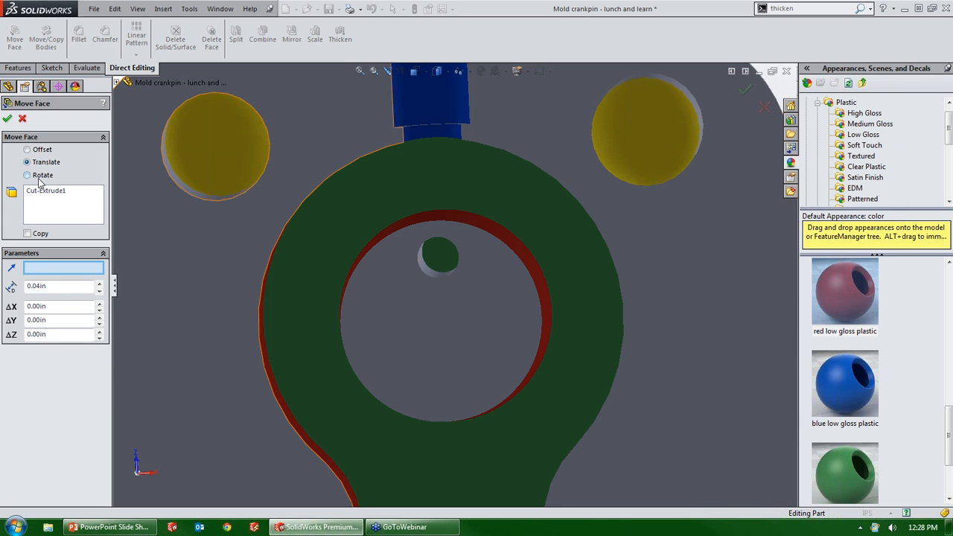
pyautogui.click(41, 179)
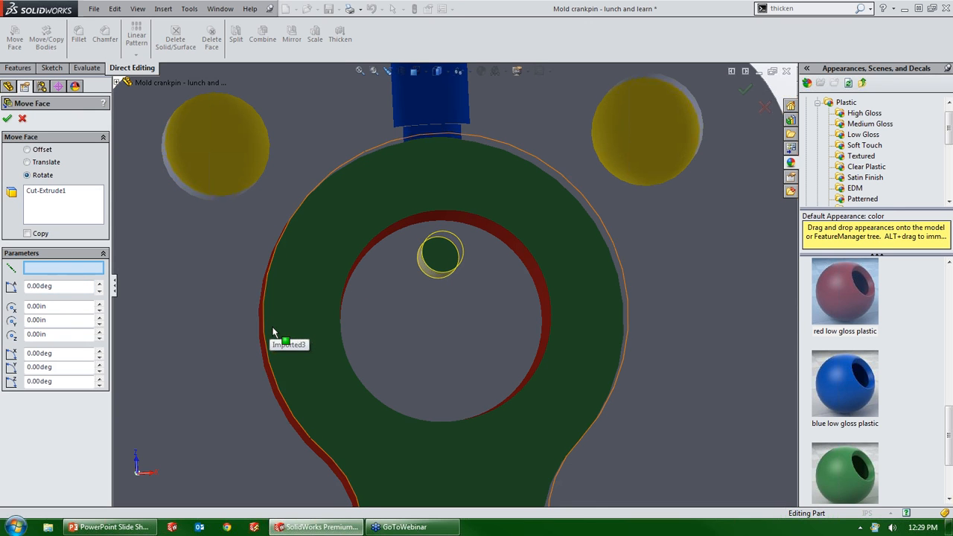
pyautogui.moveTo(446, 327); pyautogui.dragTo(391, 342, button='middle')
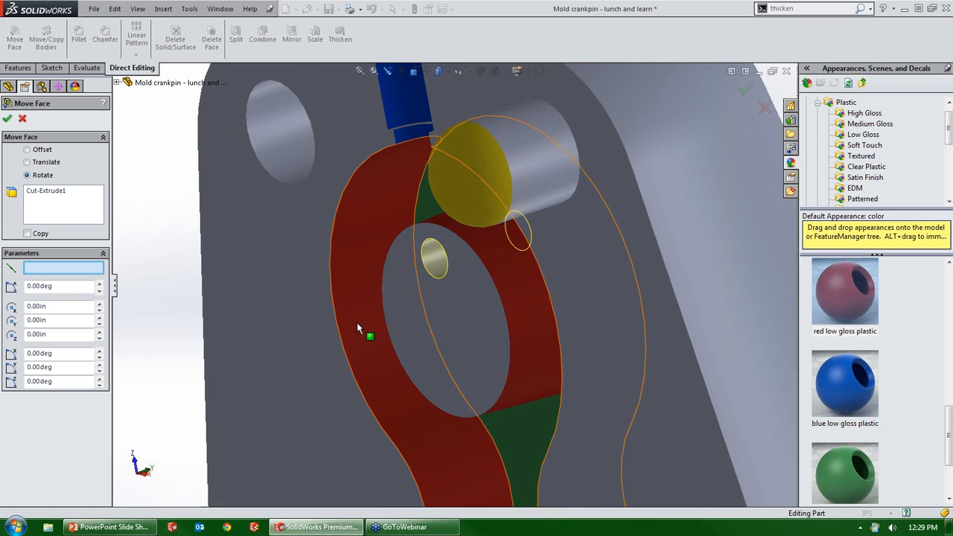
pyautogui.keyDown('ctrl'); pyautogui.moveTo(457, 339); pyautogui.dragTo(560, 298, button='middle'); pyautogui.keyUp('ctrl')
pyautogui.scroll(1, 477, 322)
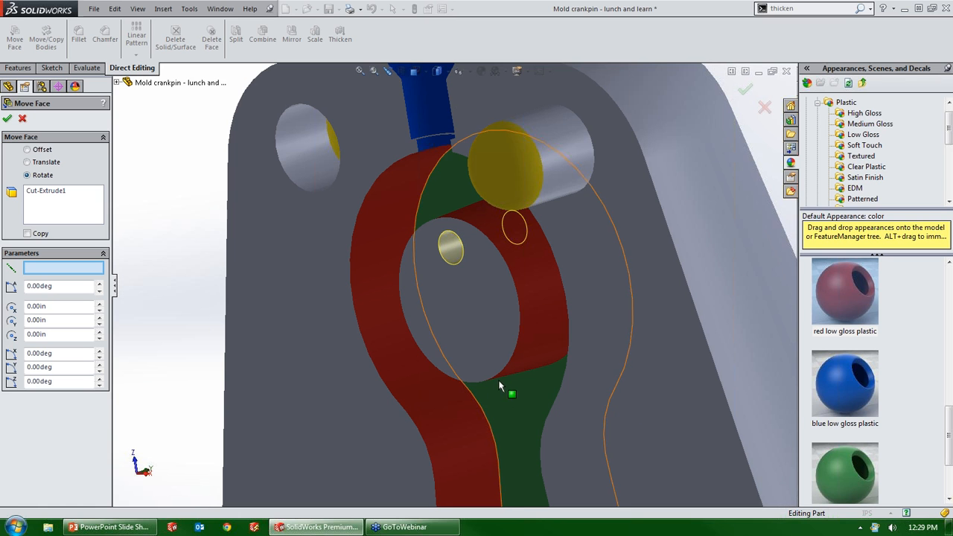
pyautogui.click(468, 73)
pyautogui.click(475, 102)
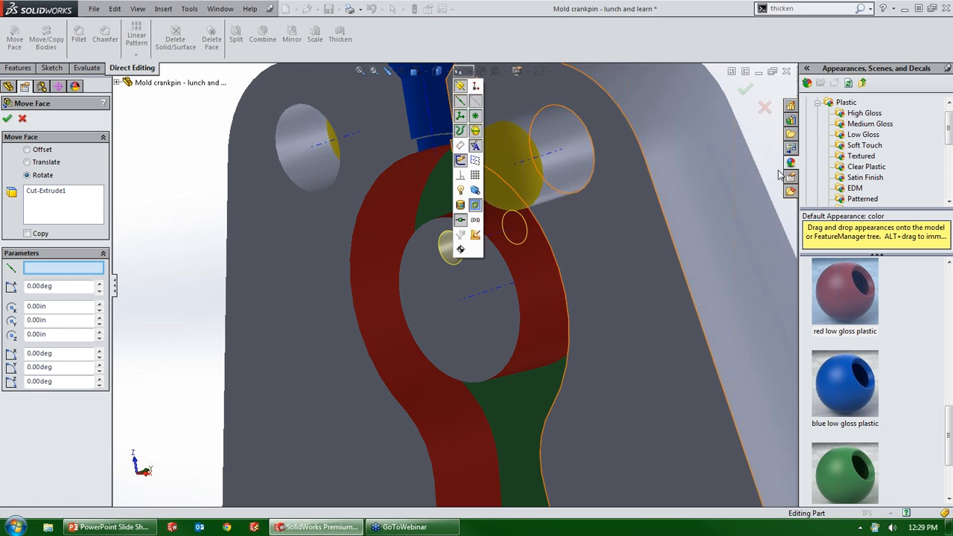
# Step: Rotate the small hole 60 degrees about the round core's central axis in the flipped direction
pyautogui.scroll(-5, 450, 294)
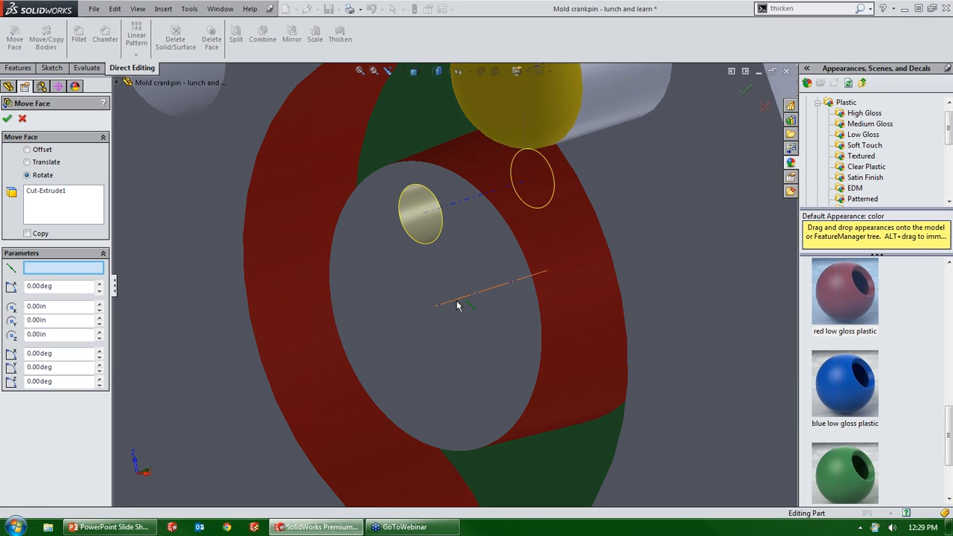
pyautogui.click(456, 304)
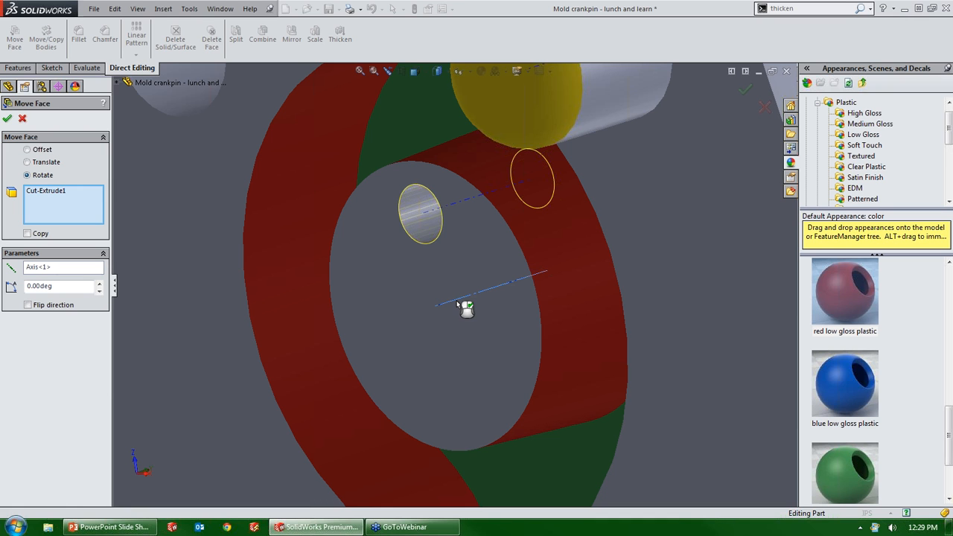
pyautogui.doubleClick(62, 286)
pyautogui.write('60')
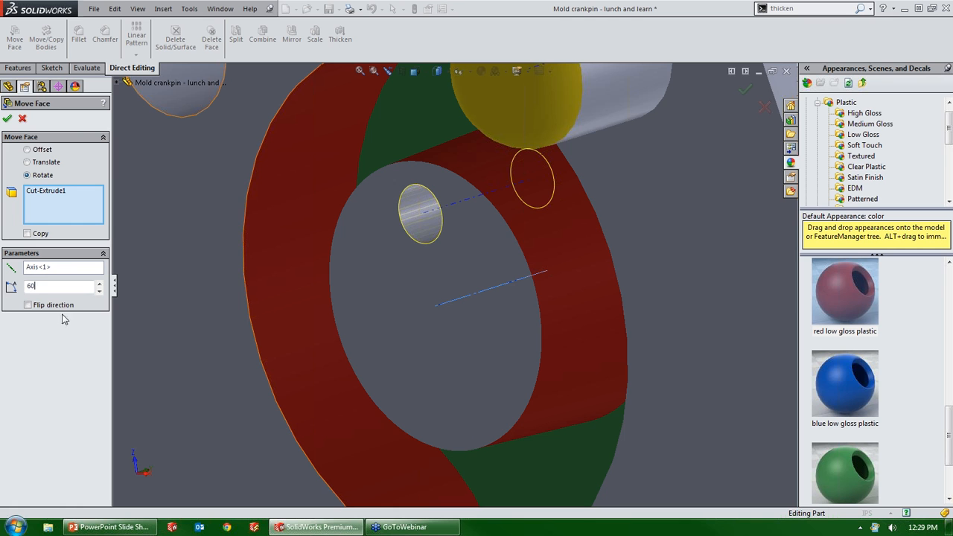
pyautogui.moveTo(394, 222); pyautogui.dragTo(463, 186, button='middle')
pyautogui.scroll(3, 457, 276)
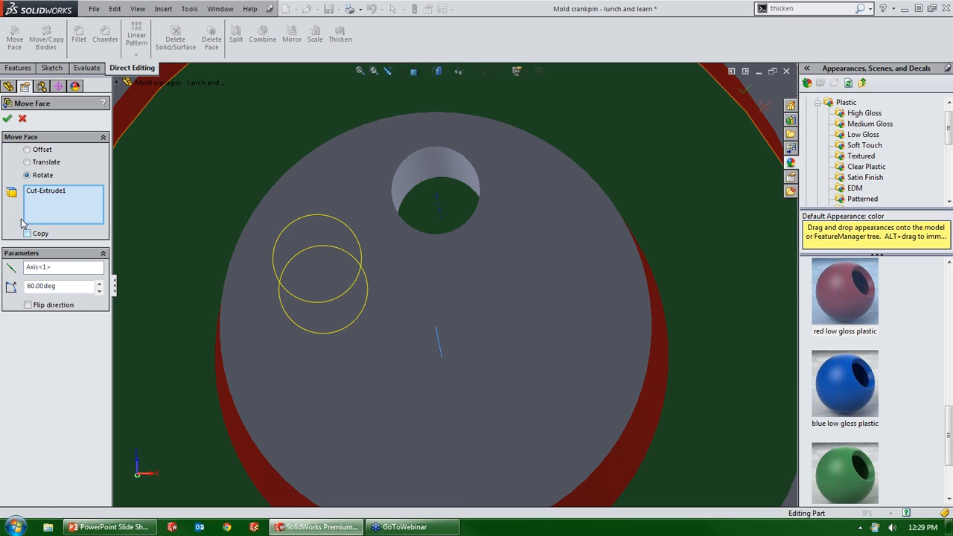
pyautogui.click(28, 305)
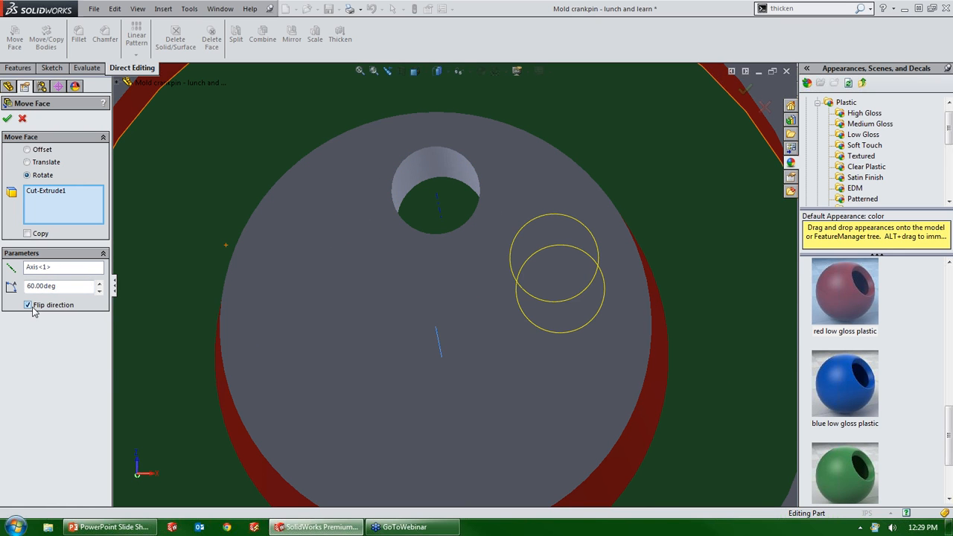
pyautogui.click(7, 119)
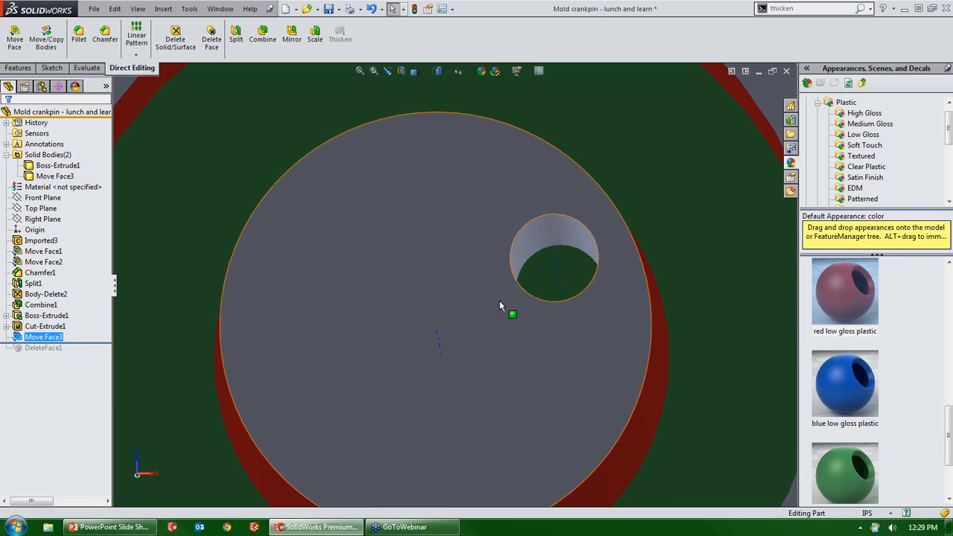
pyautogui.scroll(5, 499, 305)
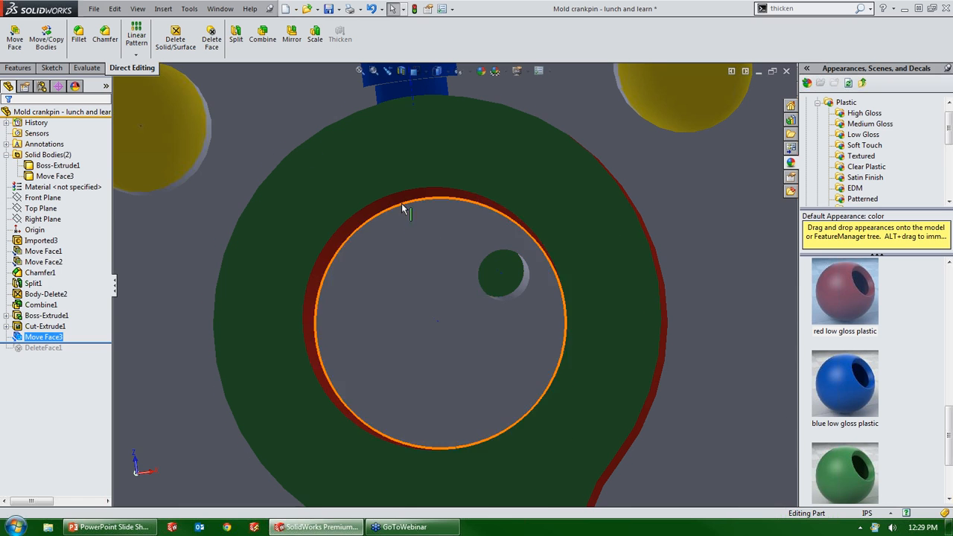
pyautogui.scroll(4, 387, 209)
pyautogui.scroll(-3, 472, 207)
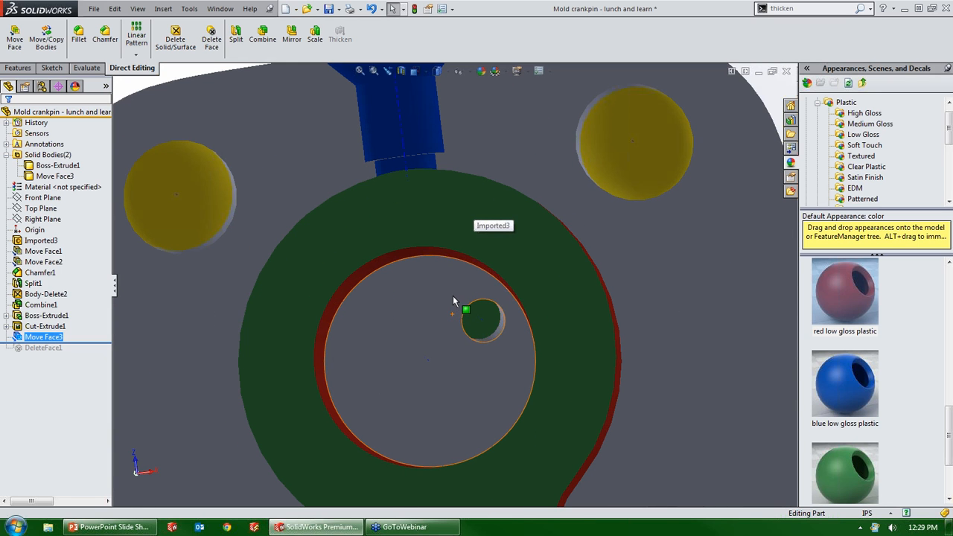
pyautogui.scroll(4, 439, 313)
pyautogui.scroll(-5, 440, 326)
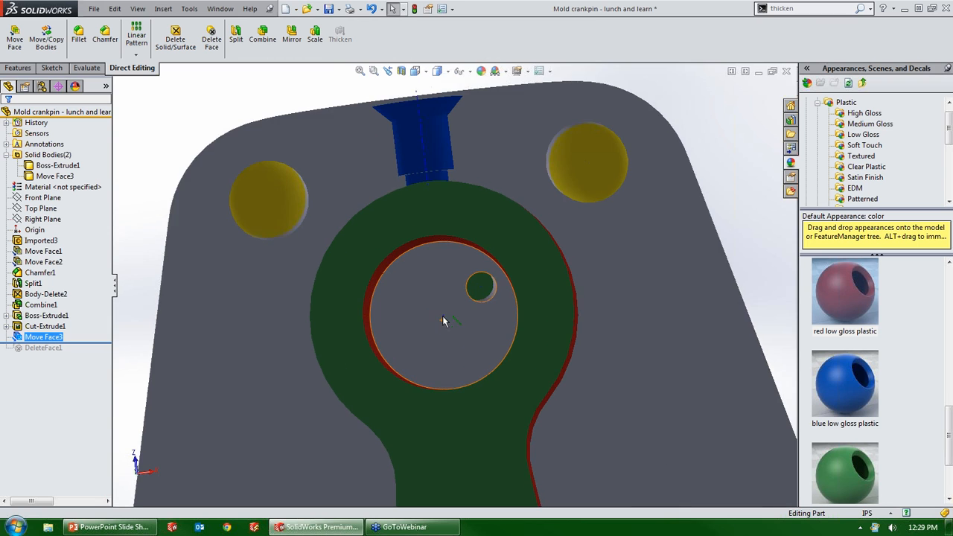
pyautogui.moveTo(434, 285); pyautogui.dragTo(397, 308, button='middle')
pyautogui.scroll(-2, 398, 308)
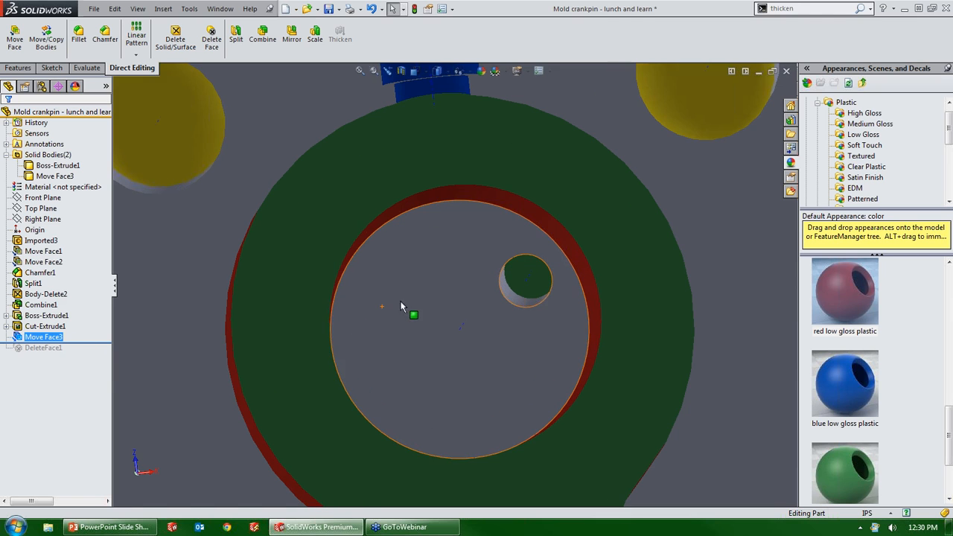
pyautogui.click(136, 55)
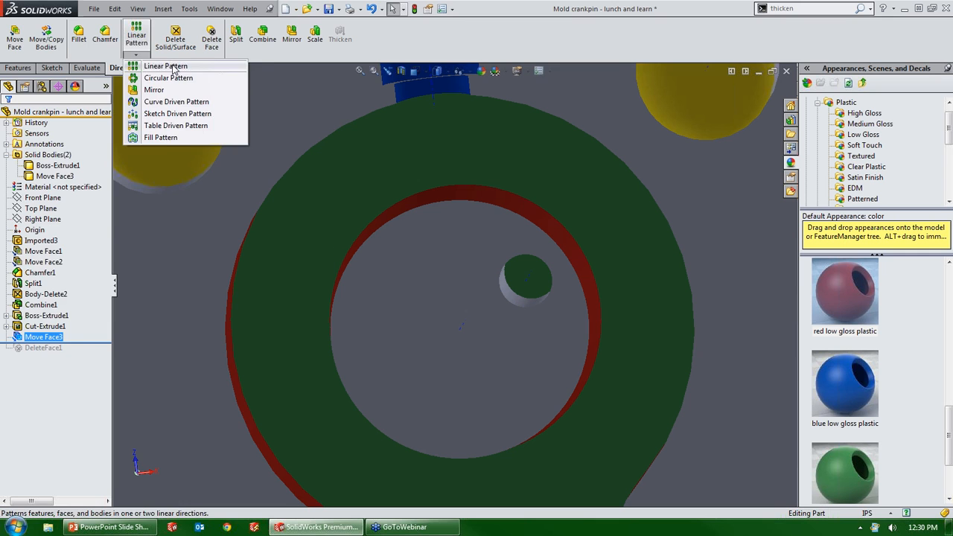
pyautogui.click(149, 67)
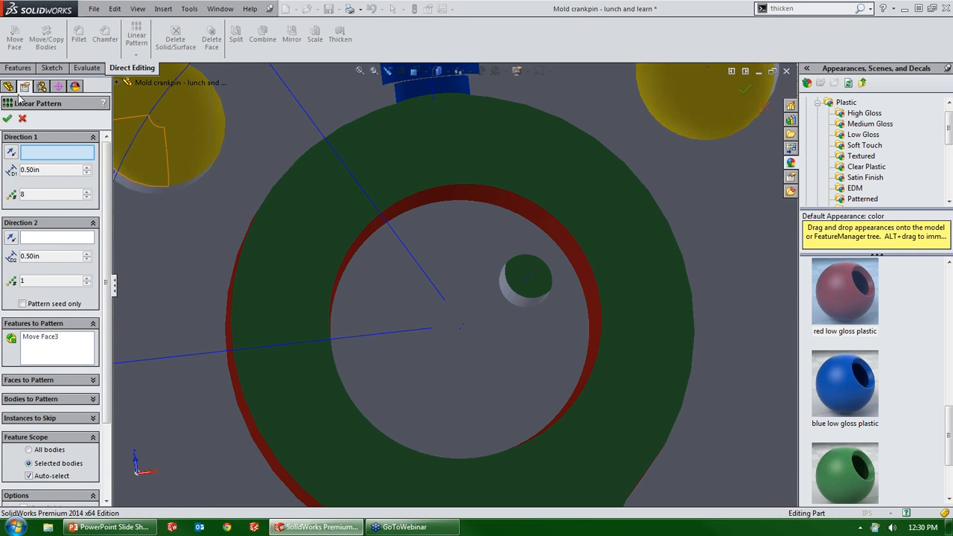
pyautogui.click(22, 120)
# Step: Start a circular pattern that uses the round core's circular top edge as its rotation reference
pyautogui.click(136, 55)
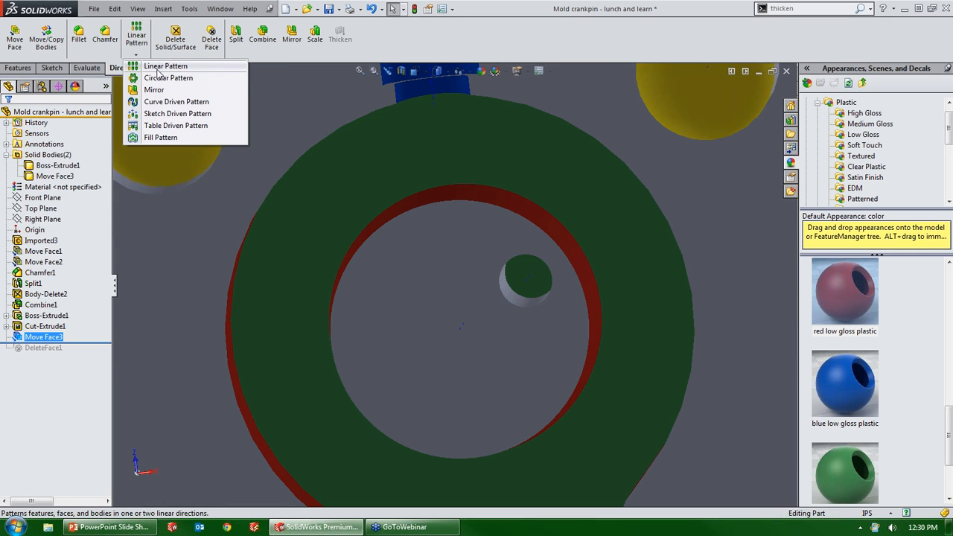
pyautogui.click(166, 78)
pyautogui.scroll(3, 496, 276)
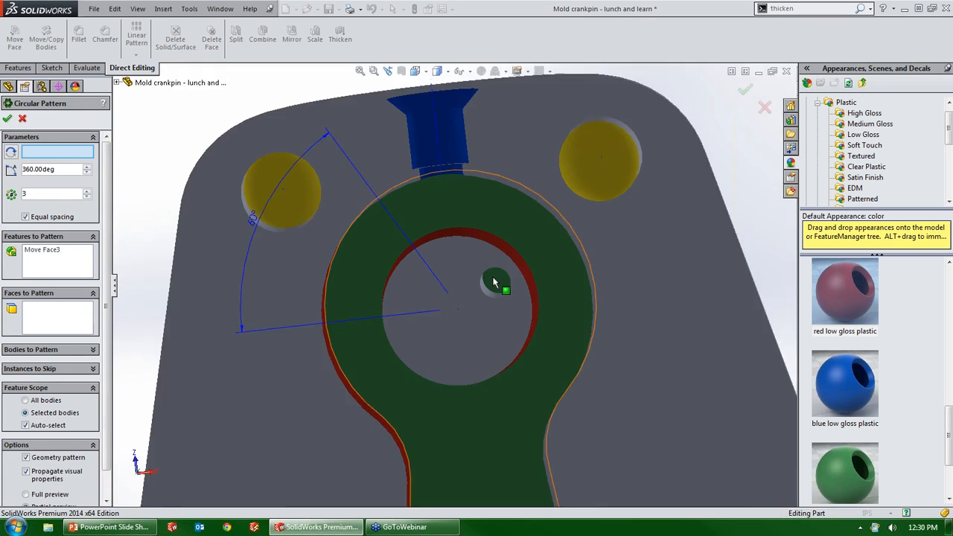
pyautogui.scroll(-1, 491, 296)
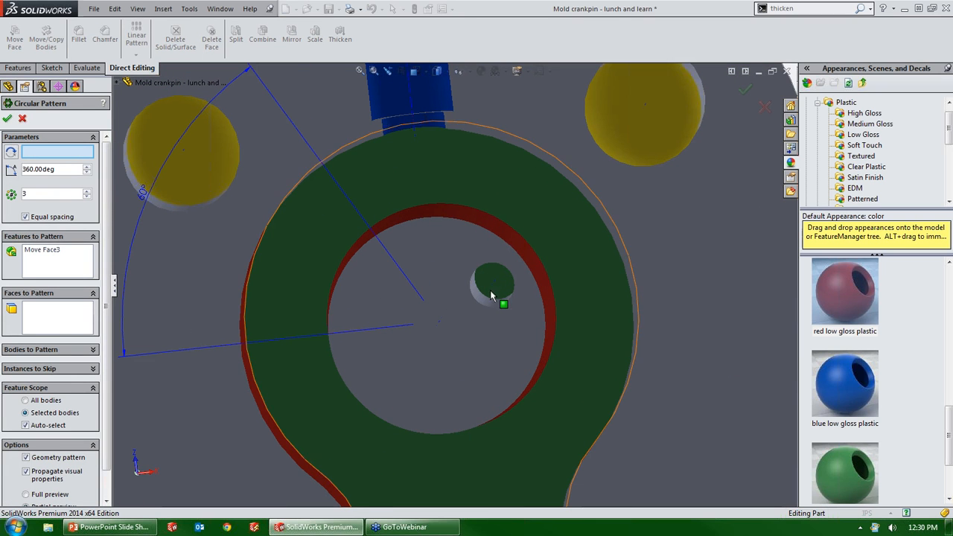
pyautogui.click(438, 436)
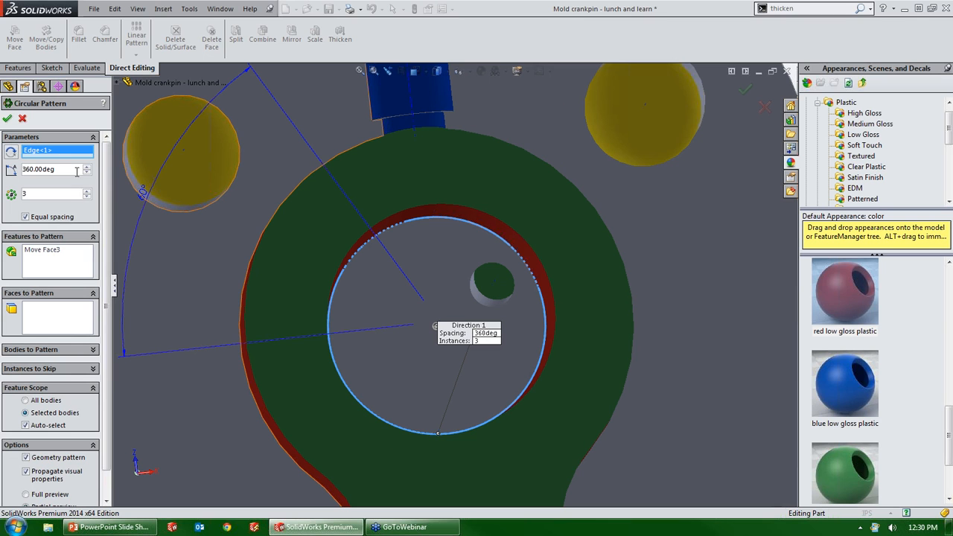
# Step: Replace the moved-face feature with the small hole's cut in the pattern and create three equally spaced instances over 360 degrees
pyautogui.click(59, 273)
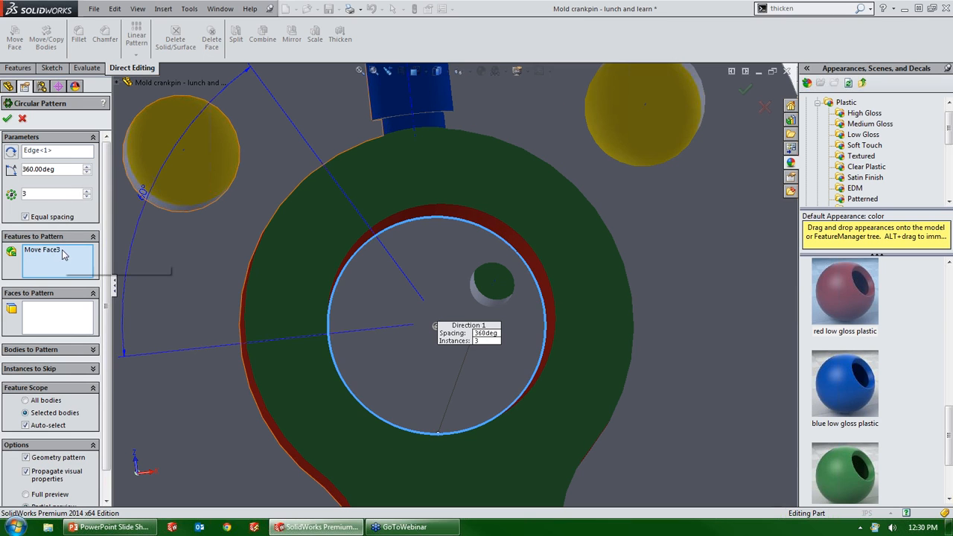
pyautogui.scroll(-3, 487, 305)
pyautogui.click(486, 318)
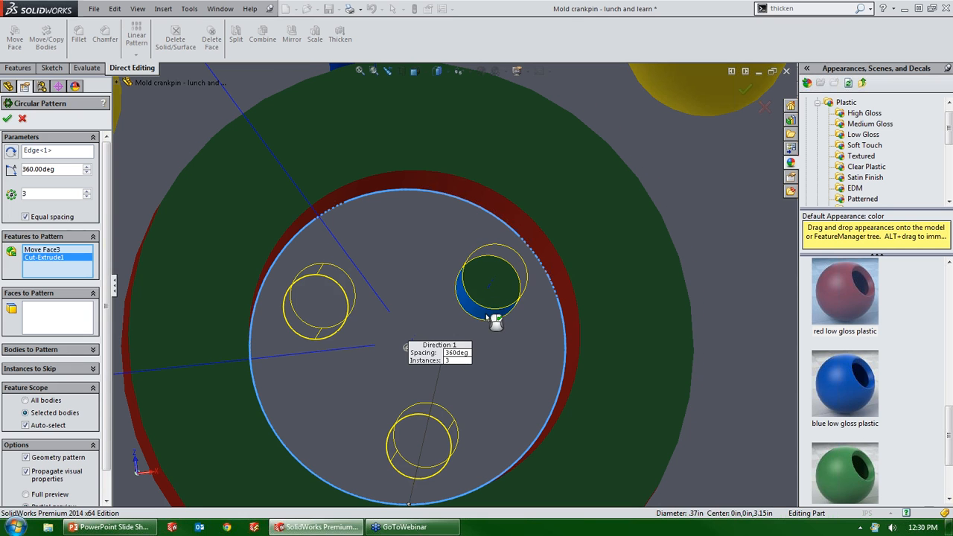
pyautogui.rightClick(45, 251)
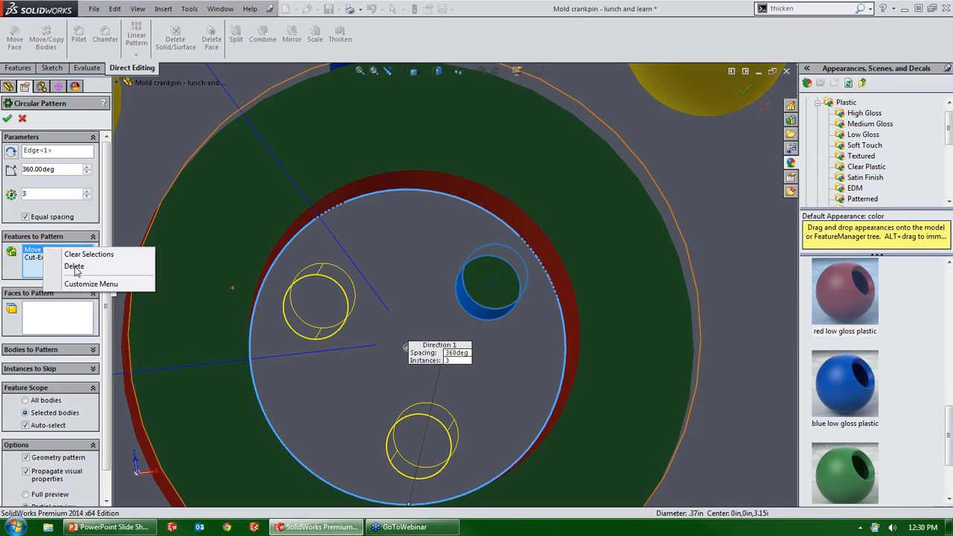
pyautogui.click(73, 265)
pyautogui.moveTo(406, 266); pyautogui.dragTo(437, 356, button='middle')
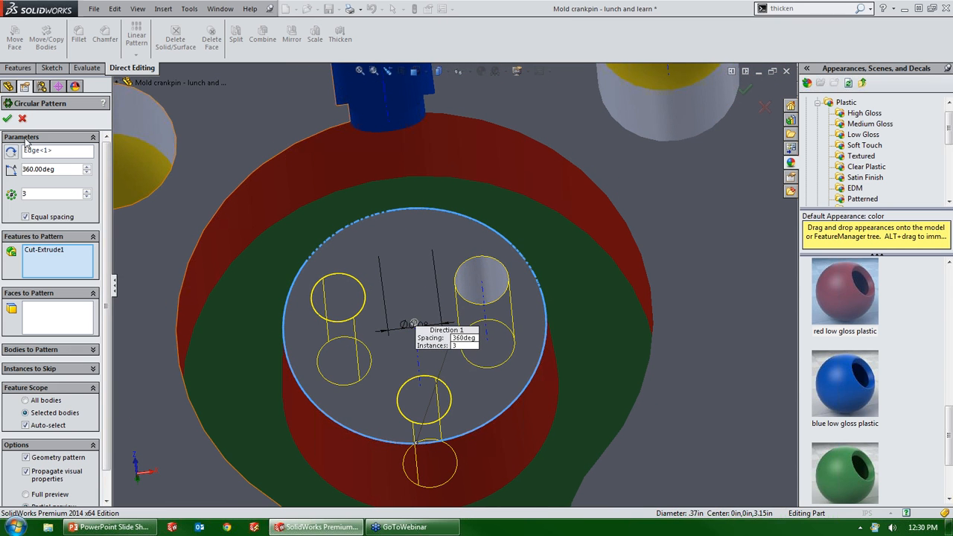
pyautogui.click(7, 119)
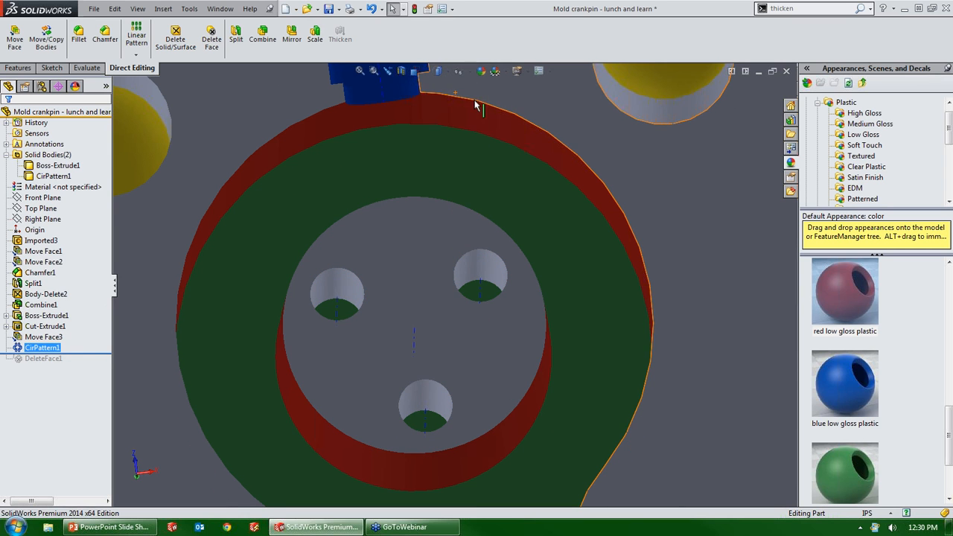
# Step: Hide the temporary axes on the model
pyautogui.click(462, 72)
pyautogui.click(475, 100)
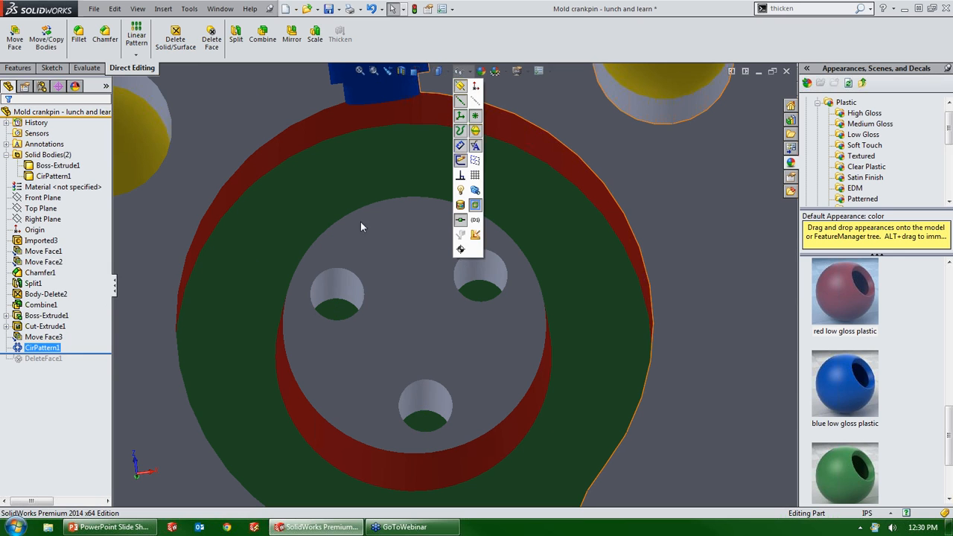
pyautogui.click(477, 101)
pyautogui.moveTo(387, 262); pyautogui.dragTo(454, 309, button='middle')
pyautogui.scroll(-4, 454, 308)
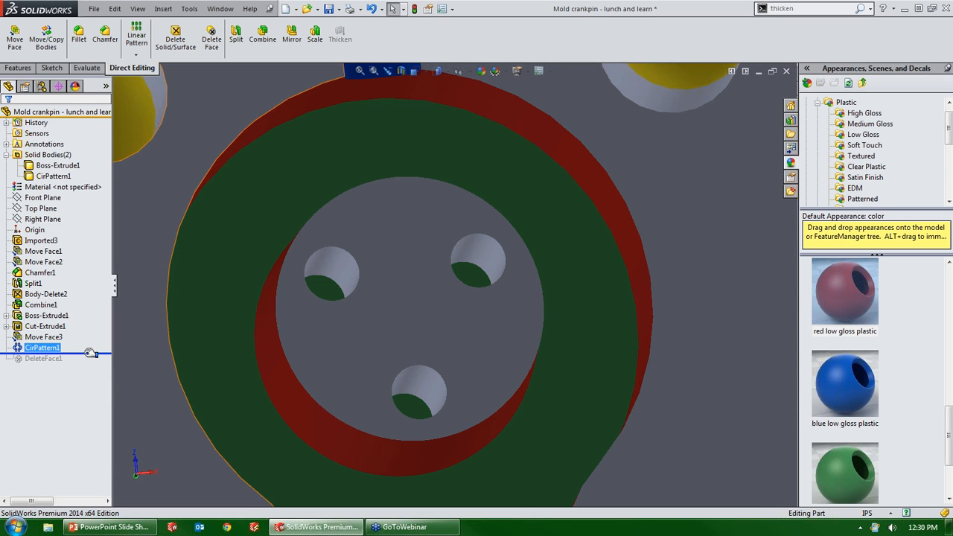
# Step: Roll the feature history forward to include DeleteFace1 and select its surface body containing the core and hole faces
pyautogui.moveTo(90, 353); pyautogui.dragTo(84, 373)
pyautogui.moveTo(433, 335); pyautogui.dragTo(314, 299, button='middle')
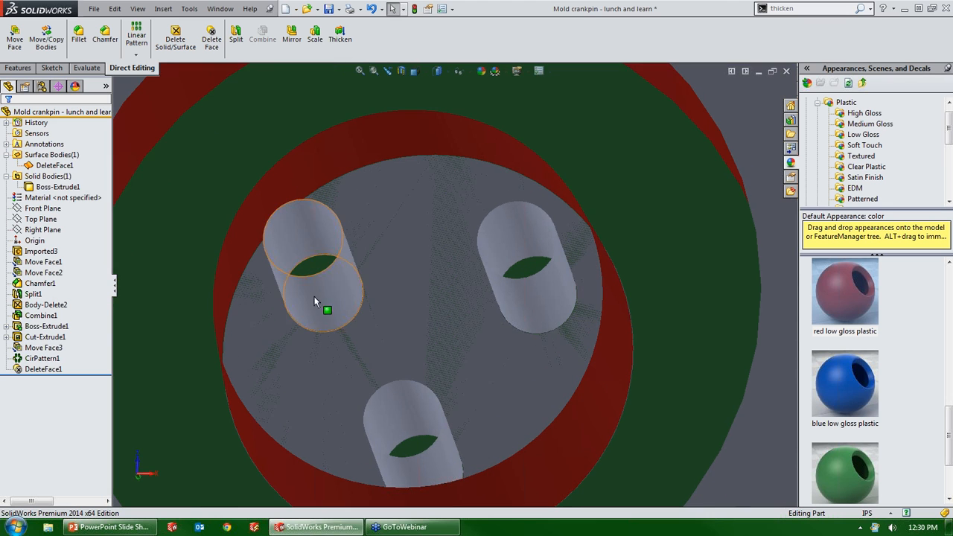
pyautogui.click(307, 284)
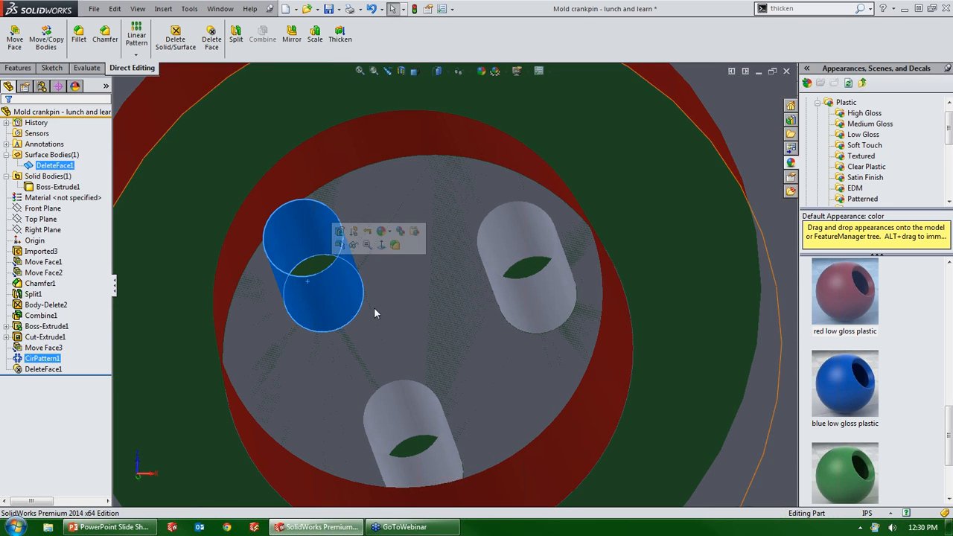
pyautogui.click(67, 155)
pyautogui.click(55, 165)
pyautogui.moveTo(442, 253)
pyautogui.mouseDown(button='middle')
pyautogui.moveTo(440, 198)
pyautogui.moveTo(456, 191)
pyautogui.moveTo(444, 249)
pyautogui.moveTo(458, 250)
pyautogui.mouseUp(button='middle')
pyautogui.scroll(1, 459, 250)
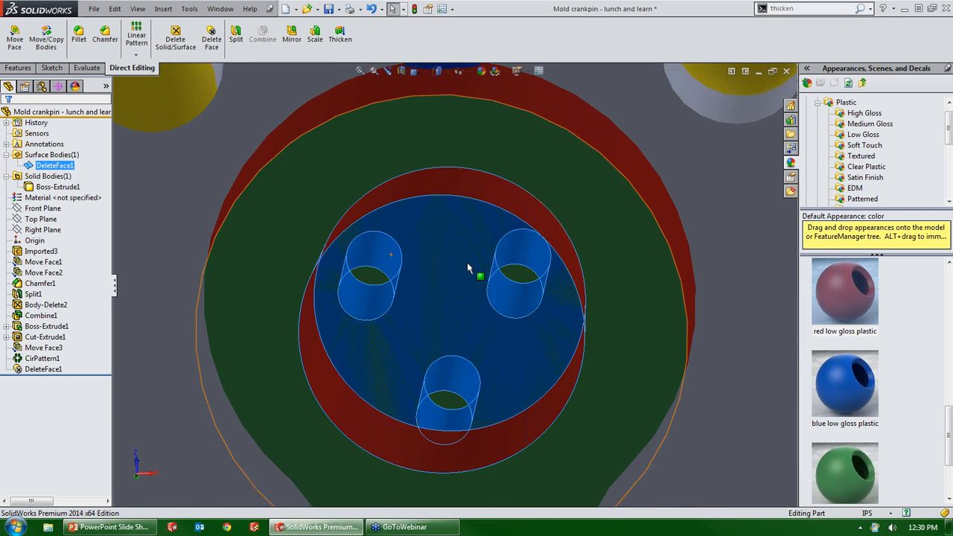
# Step: Thicken the DeleteFace1 surface body by 0.01 in with result merging turned off
pyautogui.scroll(-1, 469, 285)
pyautogui.moveTo(469, 285); pyautogui.dragTo(446, 320, button='middle')
pyautogui.scroll(1, 446, 320)
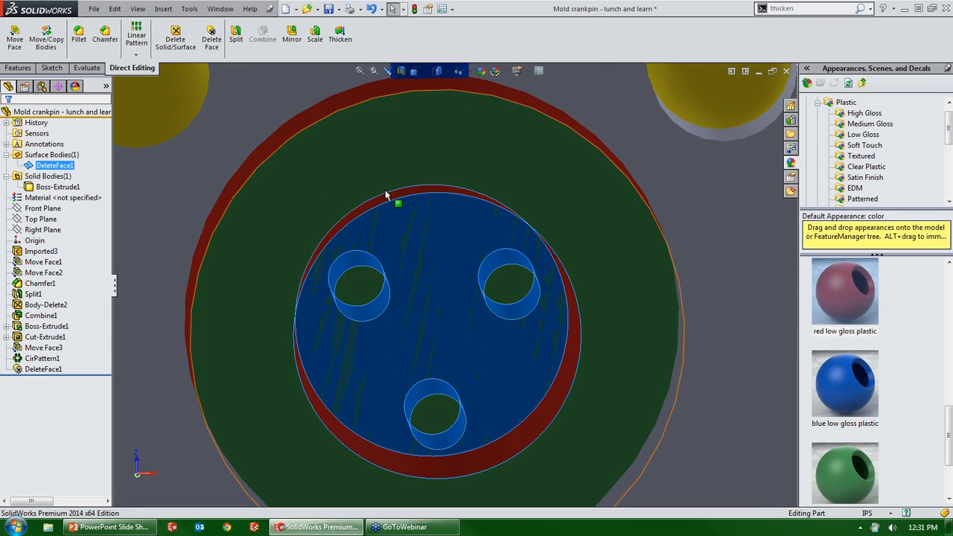
pyautogui.click(339, 38)
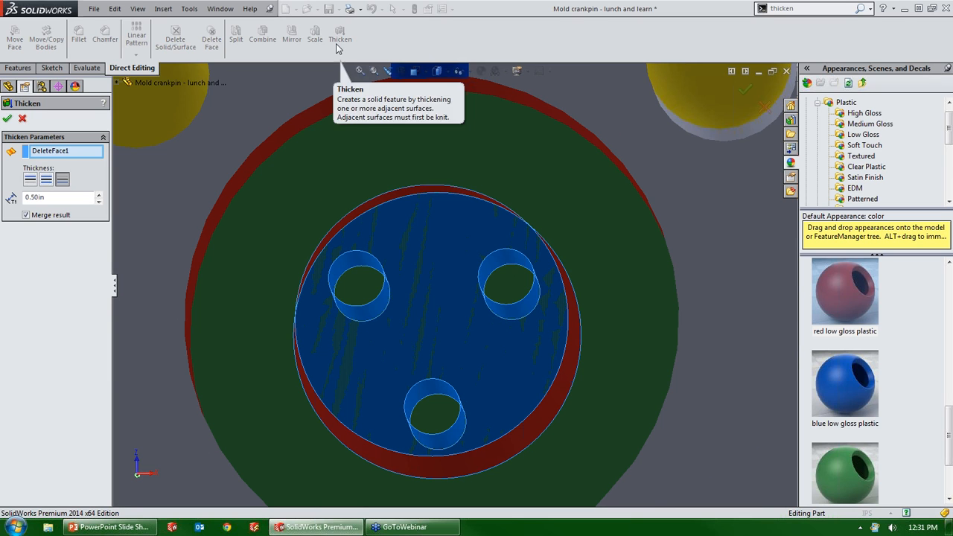
pyautogui.doubleClick(56, 198)
pyautogui.write('.05')
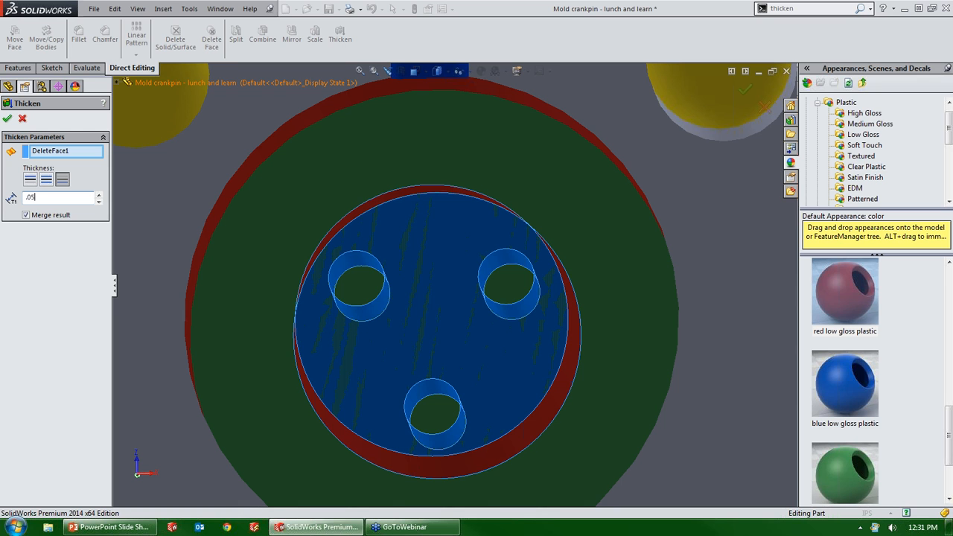
pyautogui.press('Return')
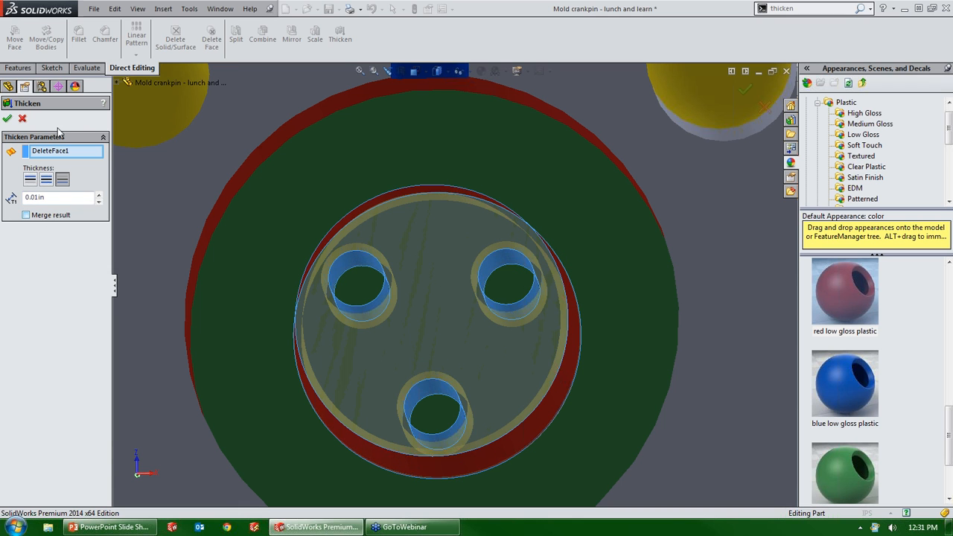
pyautogui.click(7, 119)
# Step: Examine the thickened core and its three hollow bosses from several angles inside the mold cavity
pyautogui.moveTo(397, 288); pyautogui.dragTo(433, 317, button='middle')
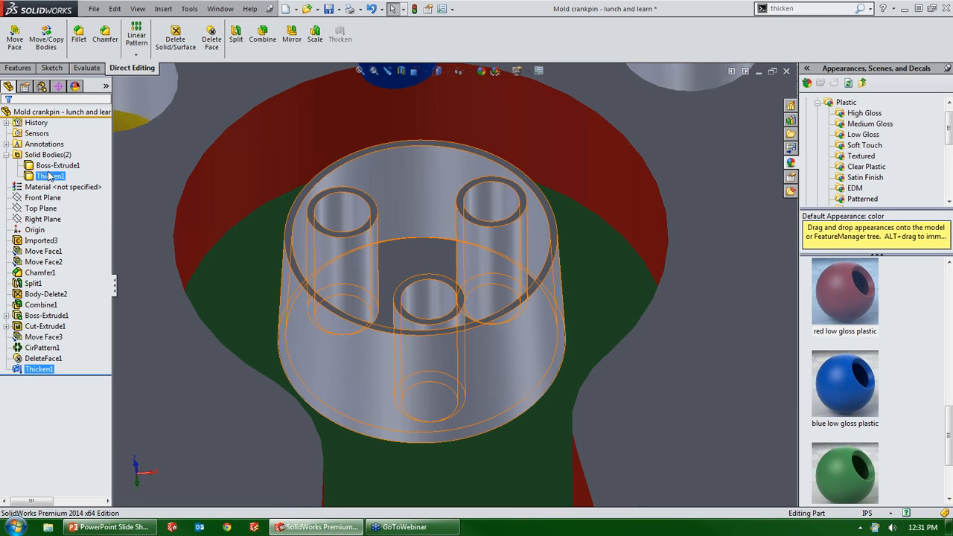
pyautogui.moveTo(319, 317); pyautogui.dragTo(450, 234, button='middle')
pyautogui.scroll(2, 424, 241)
pyautogui.moveTo(410, 300); pyautogui.dragTo(439, 251, button='middle')
pyautogui.scroll(5, 443, 306)
pyautogui.scroll(-1, 444, 247)
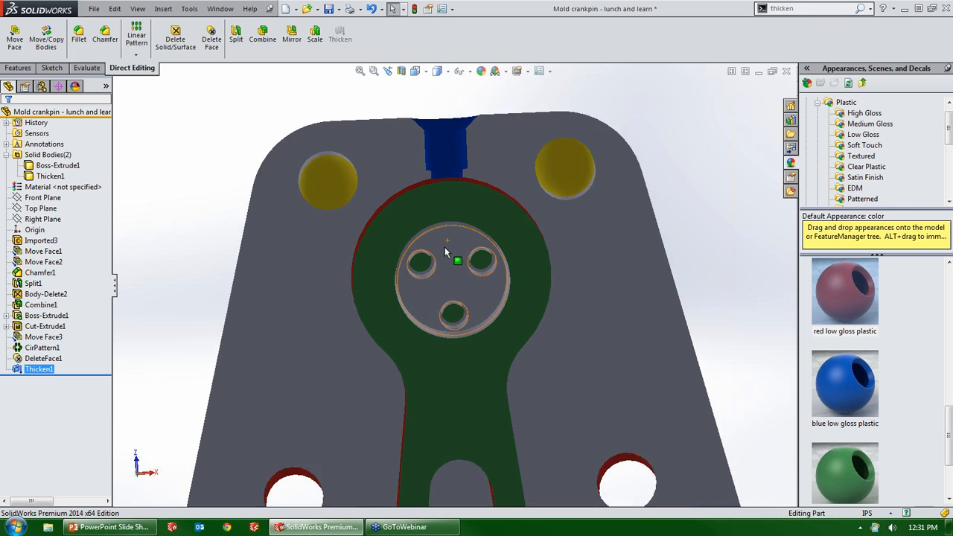
pyautogui.scroll(-3, 480, 289)
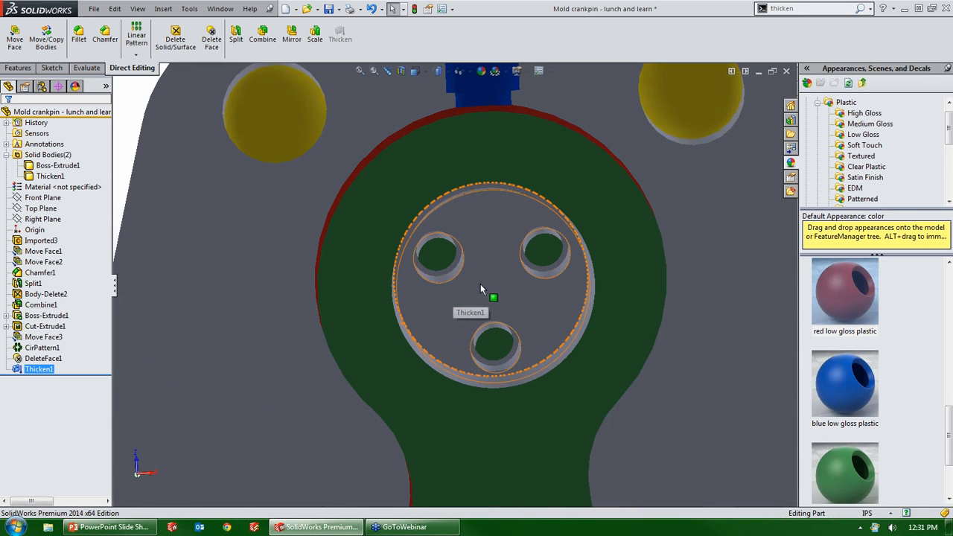
pyautogui.scroll(-1, 514, 310)
pyautogui.moveTo(509, 267); pyautogui.dragTo(507, 218, button='middle')
pyautogui.scroll(4, 481, 310)
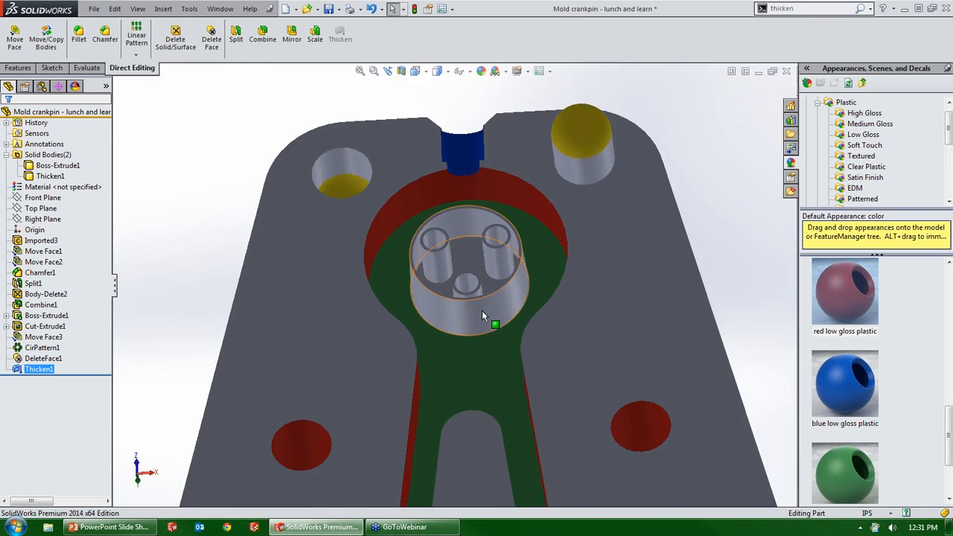
pyautogui.scroll(3, 481, 311)
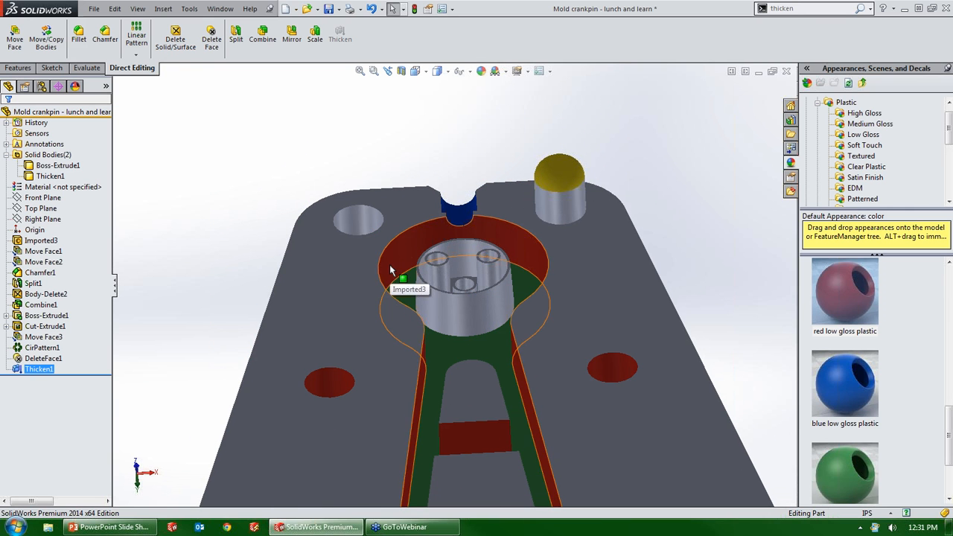
# Step: Combine the Thicken1 core body with the main mold body using the Add operation
pyautogui.click(262, 37)
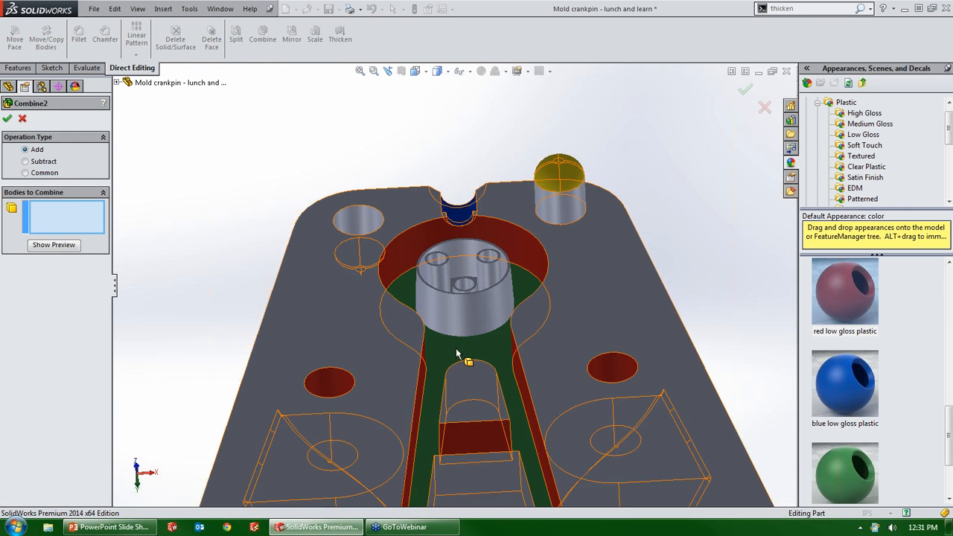
pyautogui.click(464, 320)
pyautogui.moveTo(483, 335); pyautogui.dragTo(466, 411, button='middle')
pyautogui.scroll(-1, 476, 319)
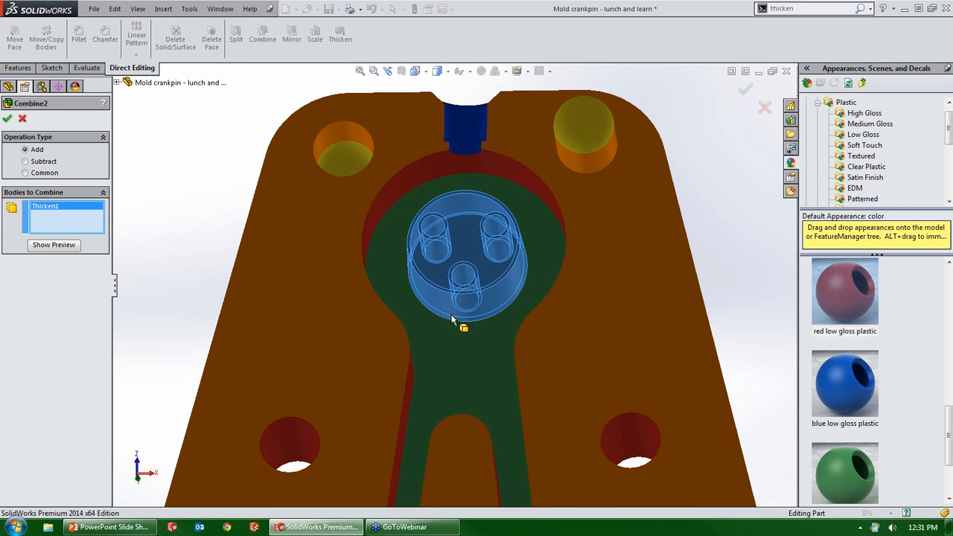
pyautogui.click(462, 365)
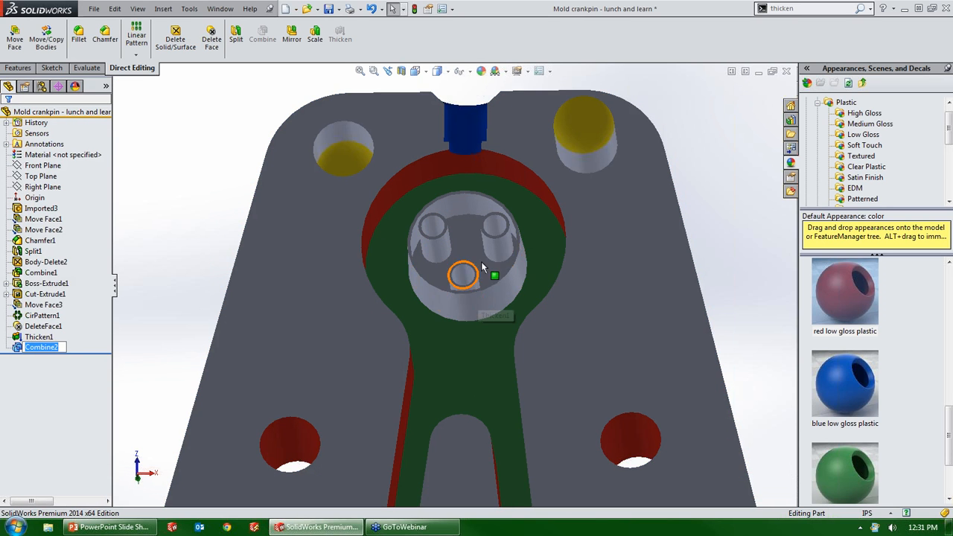
# Step: Apply the existing red low gloss plastic appearance to the core's inner and outer walls and the outer walls of its three hollow bosses
pyautogui.moveTo(481, 262); pyautogui.dragTo(470, 242, button='middle')
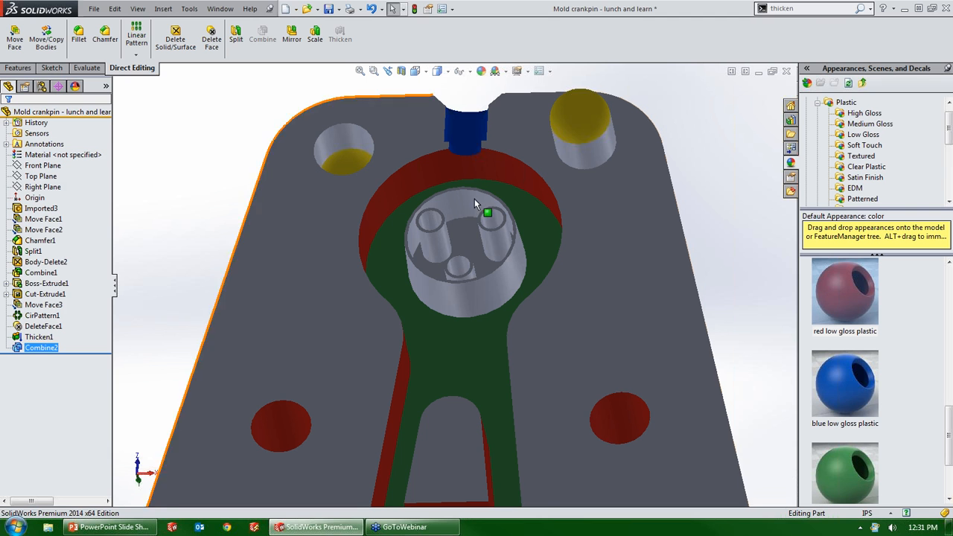
pyautogui.moveTo(495, 248); pyautogui.dragTo(623, 270, button='middle')
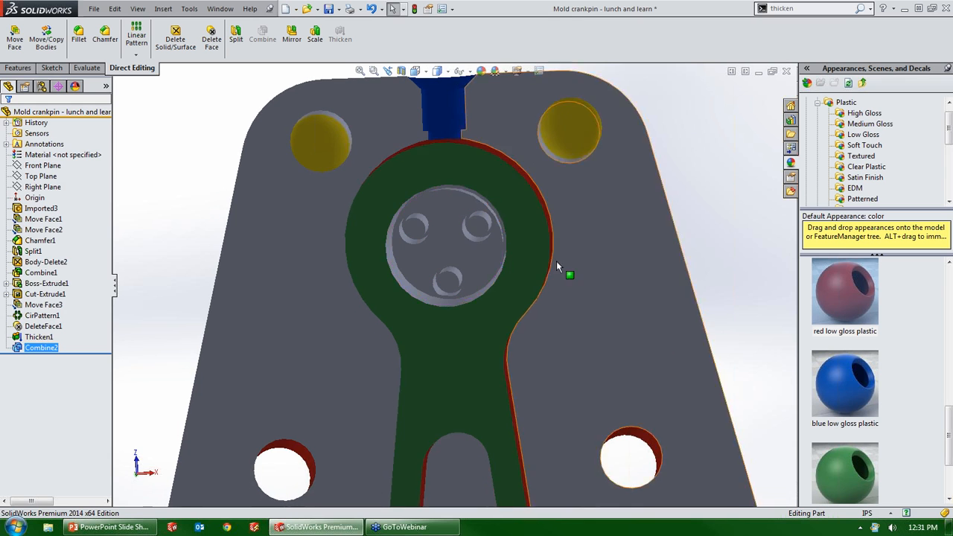
pyautogui.click(75, 87)
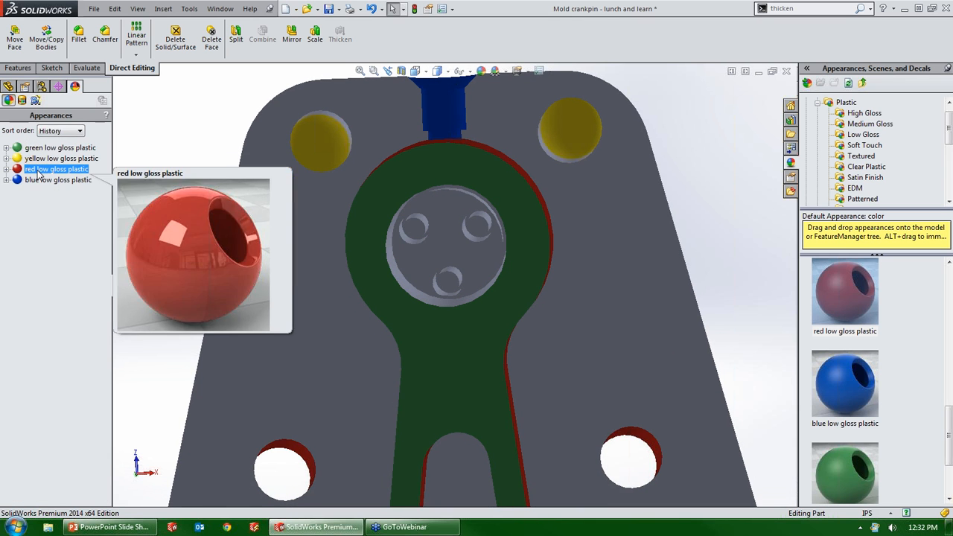
pyautogui.click(55, 169)
pyautogui.scroll(-3, 439, 190)
pyautogui.moveTo(439, 191); pyautogui.dragTo(441, 172, button='middle')
pyautogui.click(441, 171)
pyautogui.click(494, 252)
pyautogui.click(395, 240)
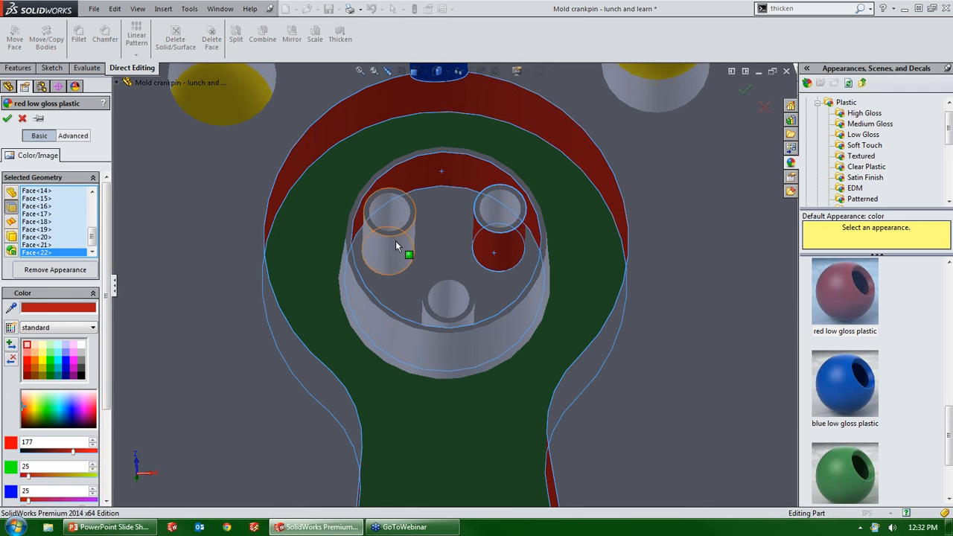
pyautogui.click(425, 318)
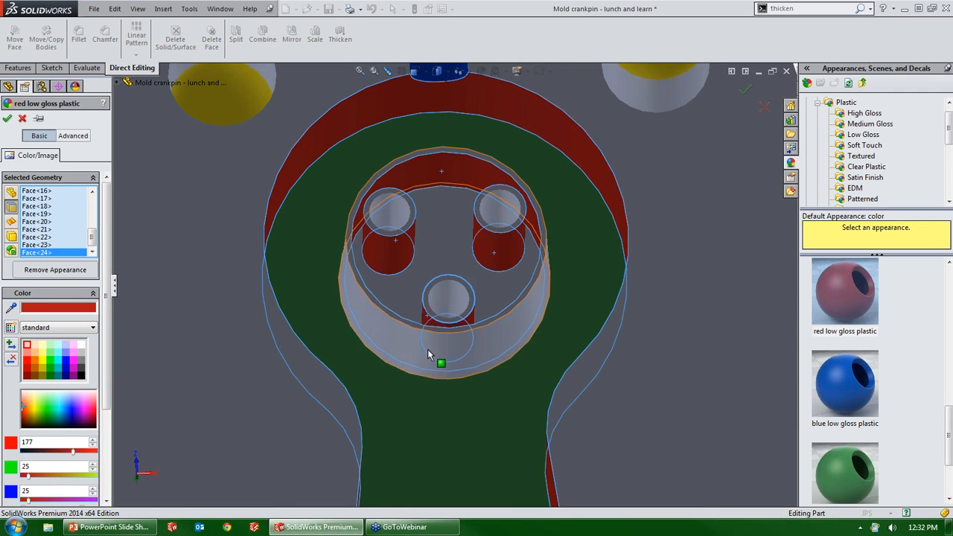
pyautogui.click(427, 346)
pyautogui.click(7, 121)
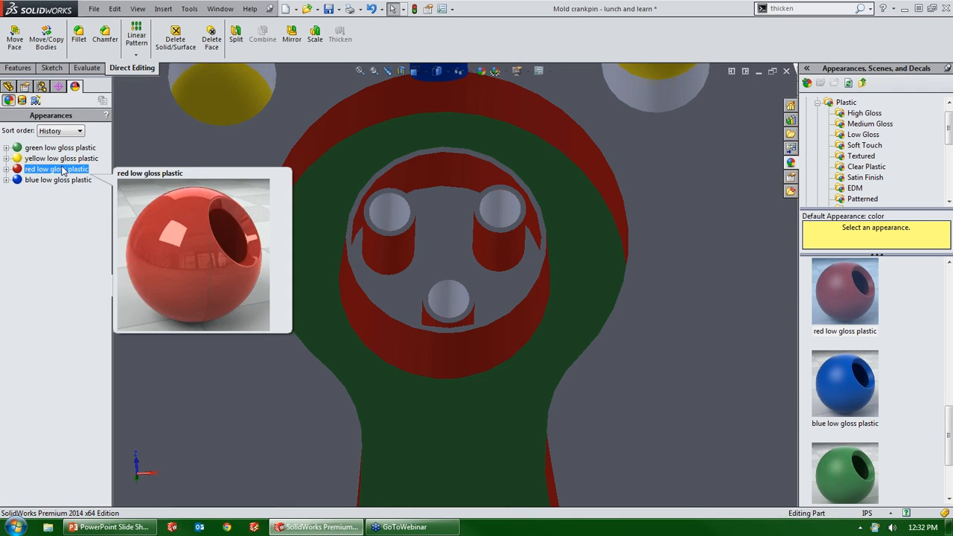
# Step: Apply the green low gloss plastic appearance to the core's recessed floor and the bottom faces of its three holes
pyautogui.click(59, 148)
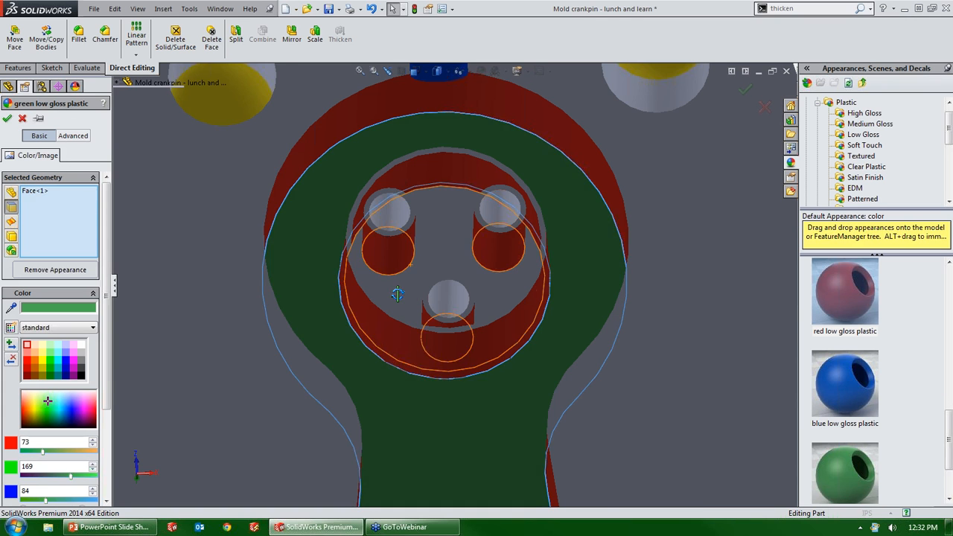
pyautogui.moveTo(399, 285); pyautogui.dragTo(436, 282, button='middle')
pyautogui.click(435, 282)
pyautogui.click(384, 255)
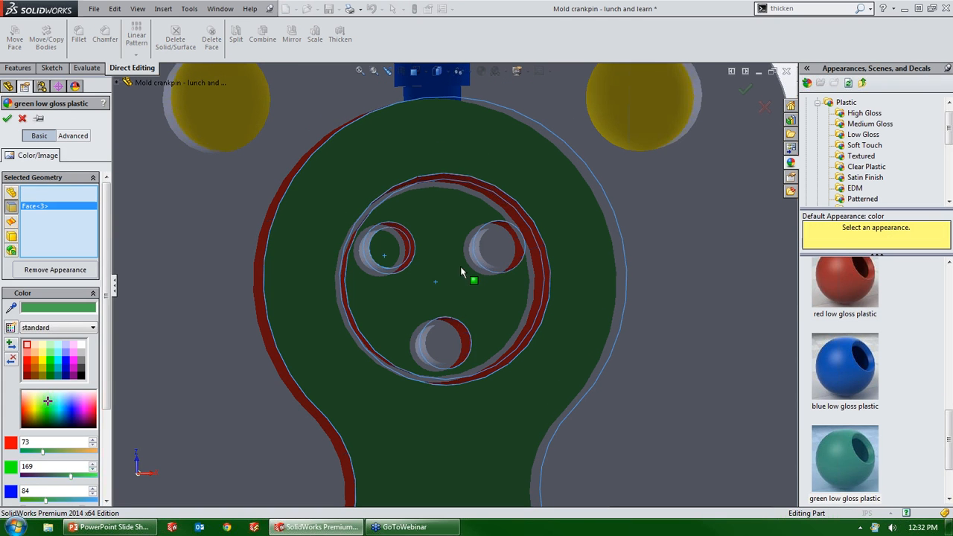
pyautogui.click(501, 252)
pyautogui.click(436, 343)
pyautogui.click(8, 119)
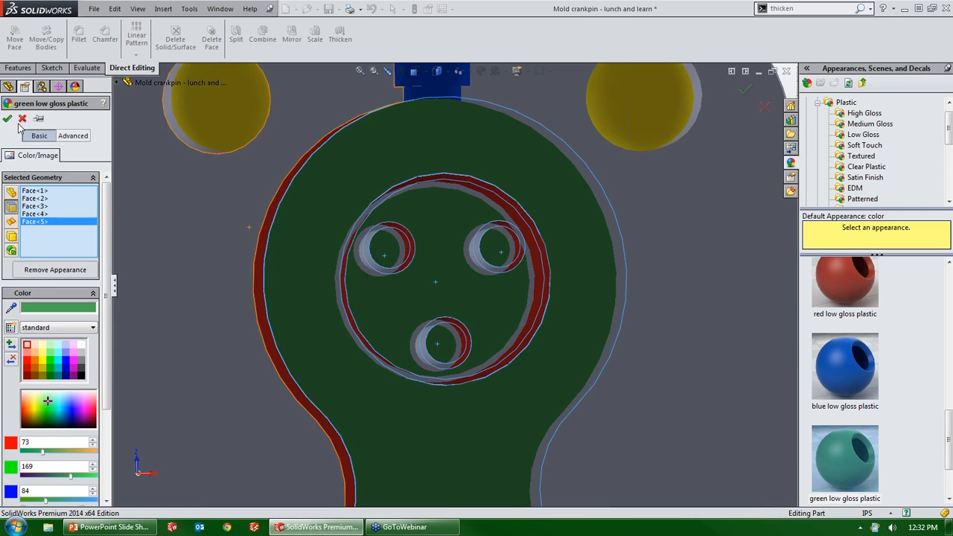
# Step: Switch to the PowerPoint slide show to check the direct editing functions, and return to the mold in SolidWorks
pyautogui.scroll(5, 452, 333)
pyautogui.scroll(3, 472, 334)
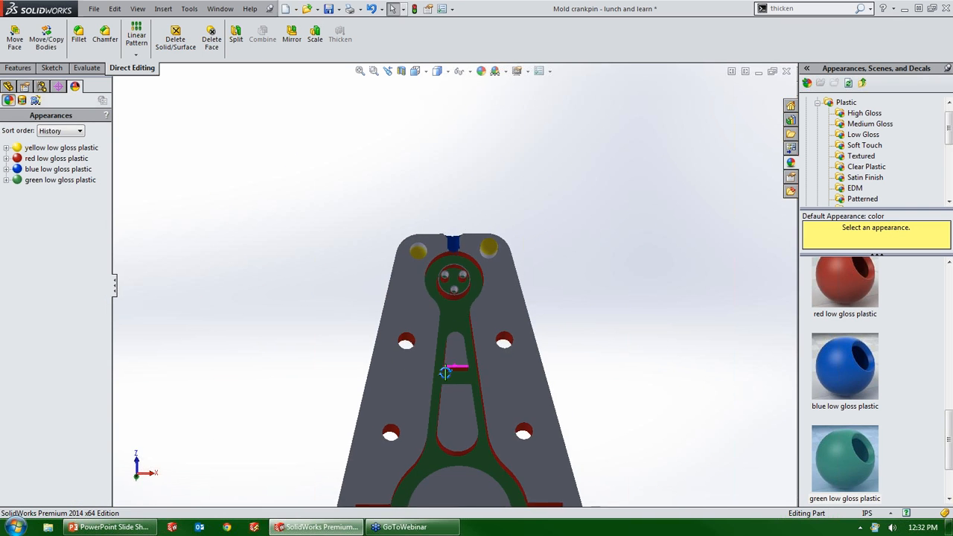
pyautogui.click(112, 527)
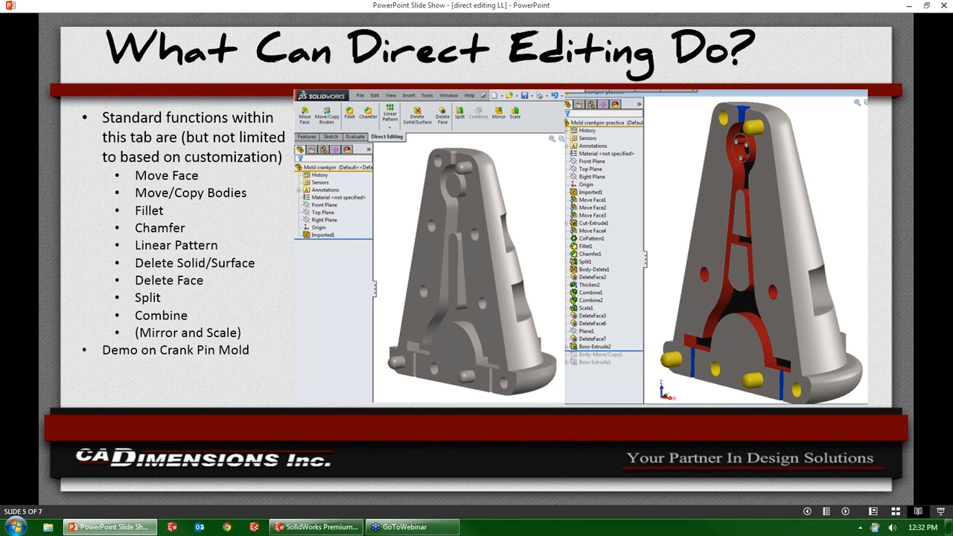
pyautogui.click(316, 526)
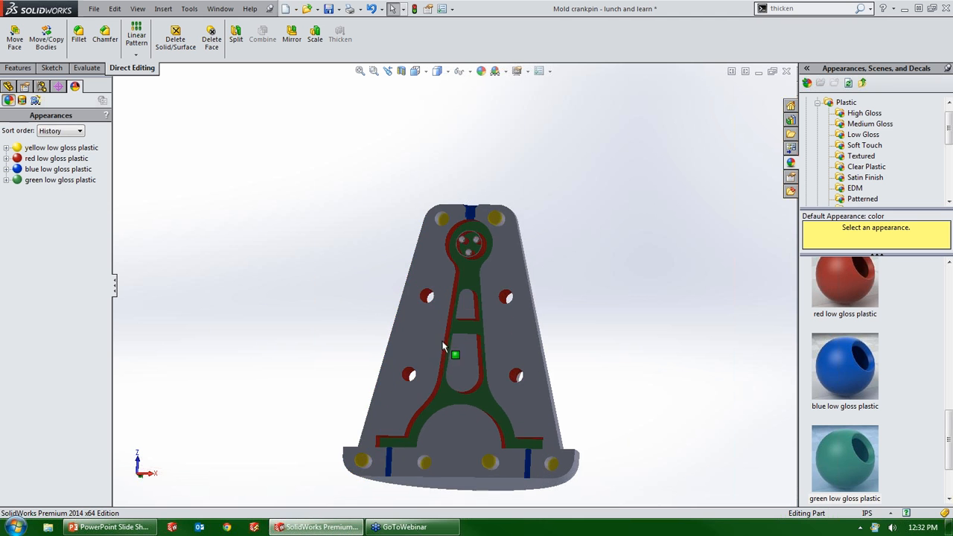
# Step: Examine the mold's through-holes and the pockets around them on its outer side, and redisplay the feature tree
pyautogui.scroll(-3, 455, 331)
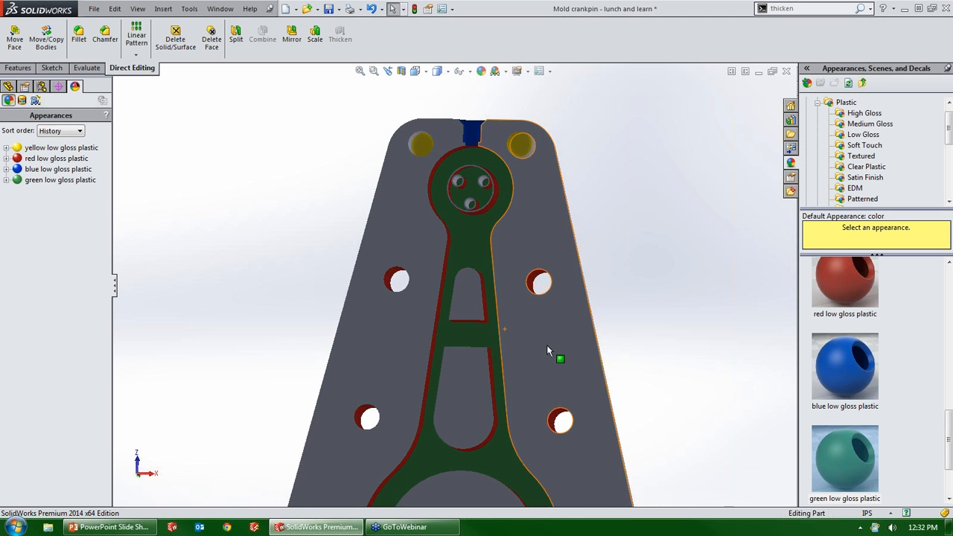
pyautogui.scroll(2, 476, 297)
pyautogui.scroll(-3, 388, 272)
pyautogui.moveTo(450, 293); pyautogui.dragTo(298, 208, button='middle')
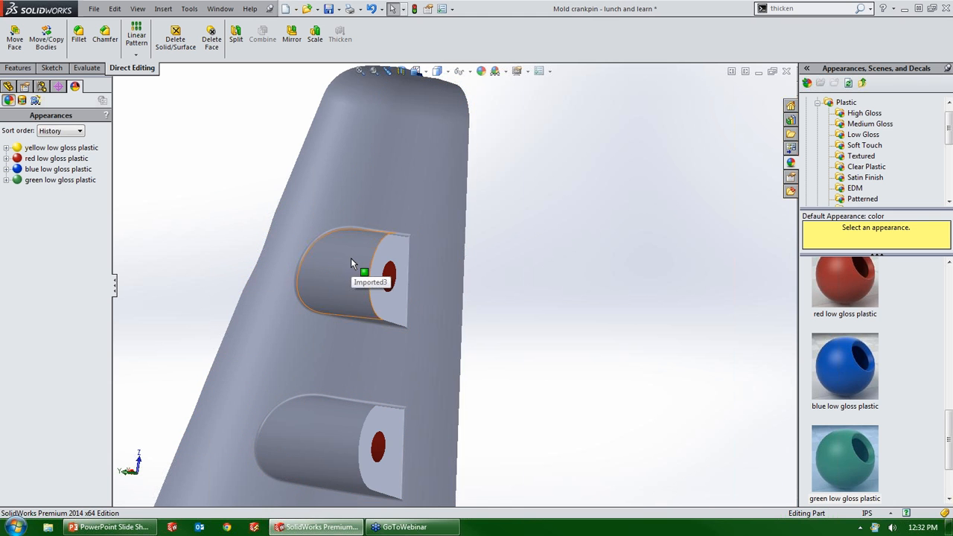
pyautogui.scroll(-2, 417, 287)
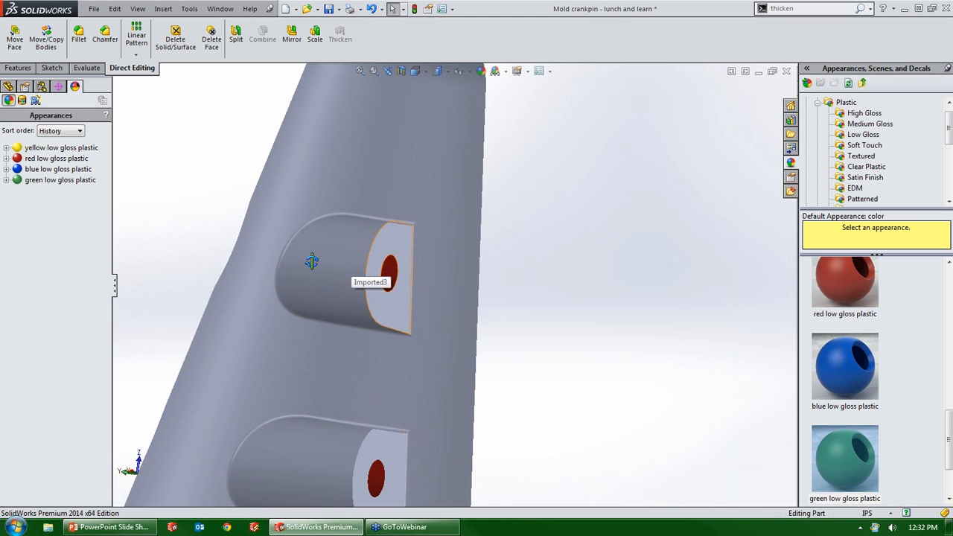
pyautogui.moveTo(308, 201); pyautogui.dragTo(198, 223, button='middle')
pyautogui.click(8, 87)
pyautogui.moveTo(334, 260); pyautogui.dragTo(405, 253, button='middle')
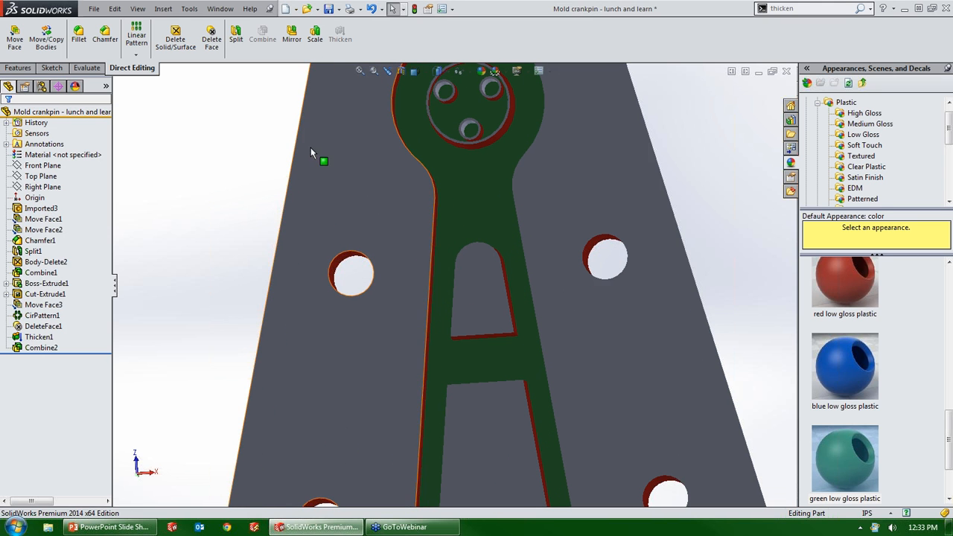
# Step: Remove the upper pair of through-holes by deleting their cylindrical faces with Delete and Patch, with the preview shown
pyautogui.click(212, 43)
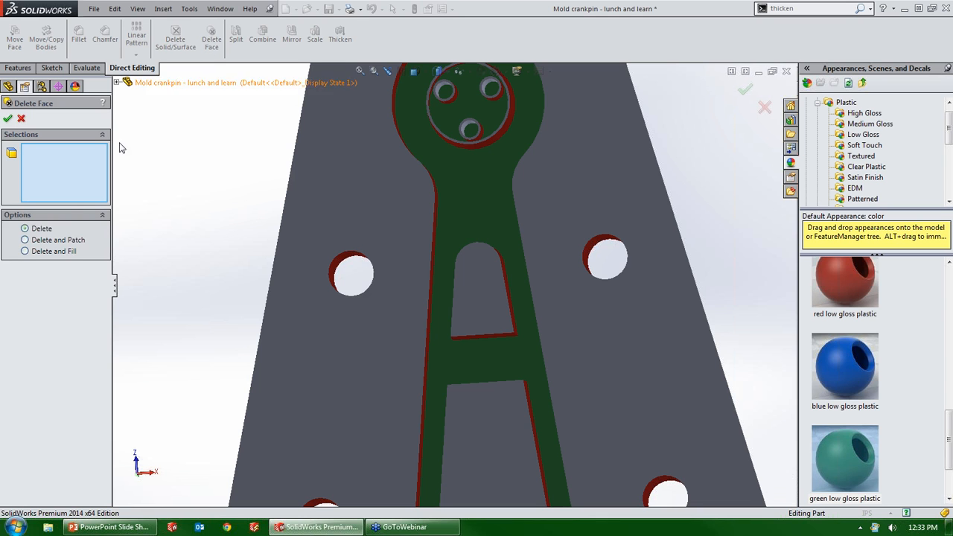
pyautogui.click(42, 240)
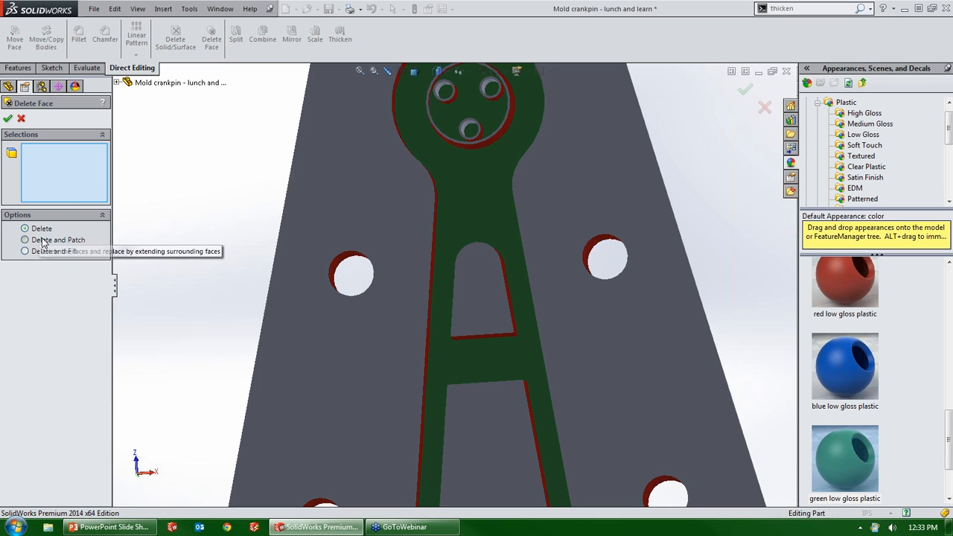
pyautogui.scroll(-3, 354, 277)
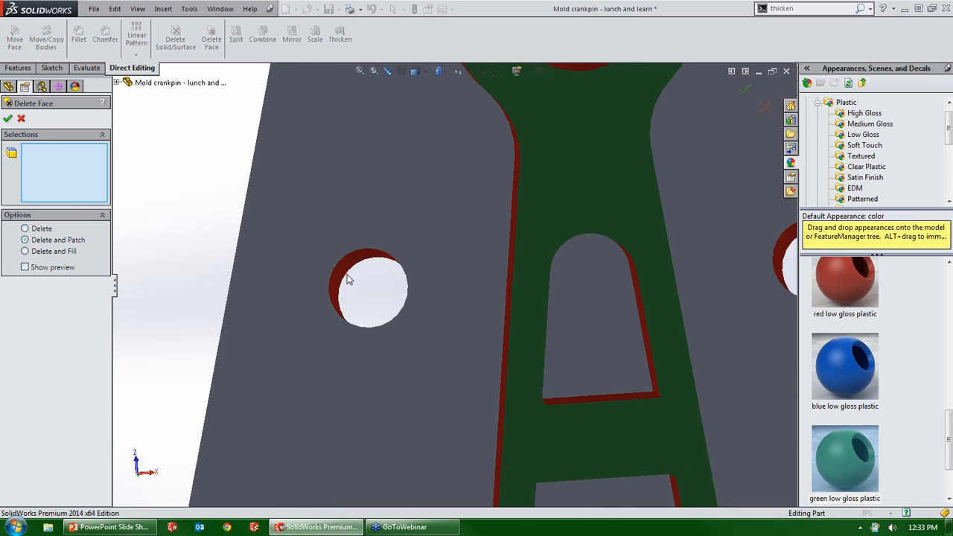
pyautogui.click(347, 260)
pyautogui.scroll(1, 662, 260)
pyautogui.scroll(-2, 702, 259)
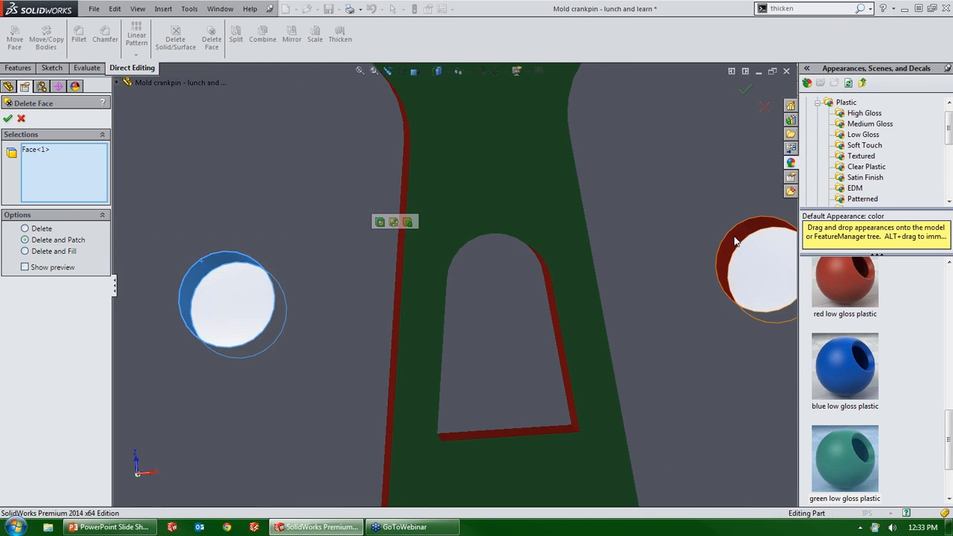
pyautogui.click(735, 238)
pyautogui.scroll(2, 634, 283)
pyautogui.scroll(2, 632, 287)
pyautogui.moveTo(442, 285); pyautogui.dragTo(376, 257, button='middle')
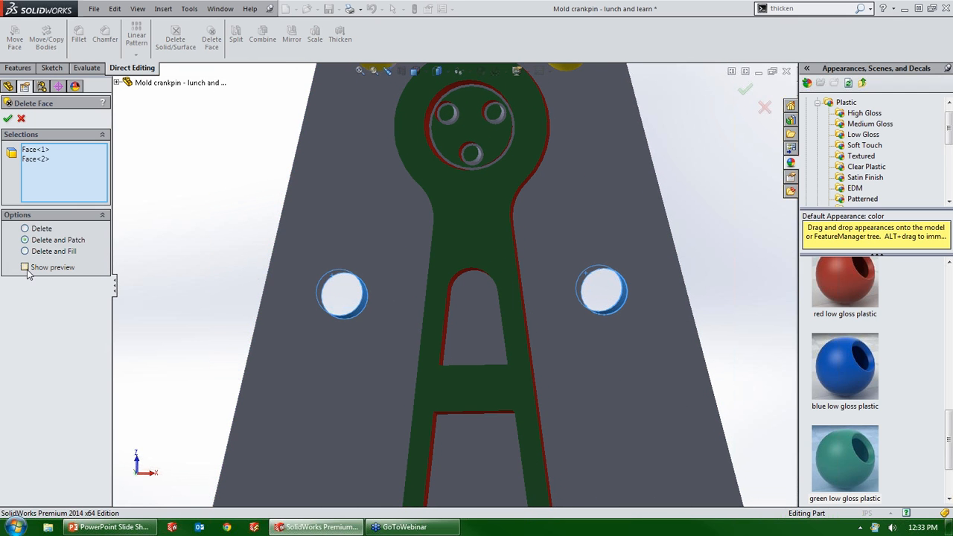
pyautogui.scroll(-1, 333, 296)
pyautogui.moveTo(350, 299); pyautogui.dragTo(315, 290, button='middle')
pyautogui.scroll(-1, 401, 288)
pyautogui.moveTo(384, 289); pyautogui.dragTo(297, 294, button='middle')
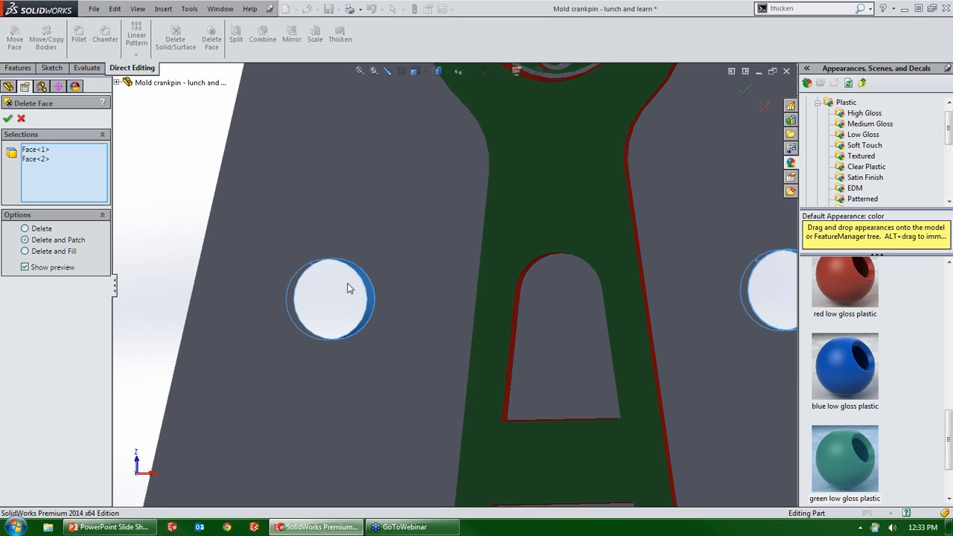
pyautogui.click(8, 119)
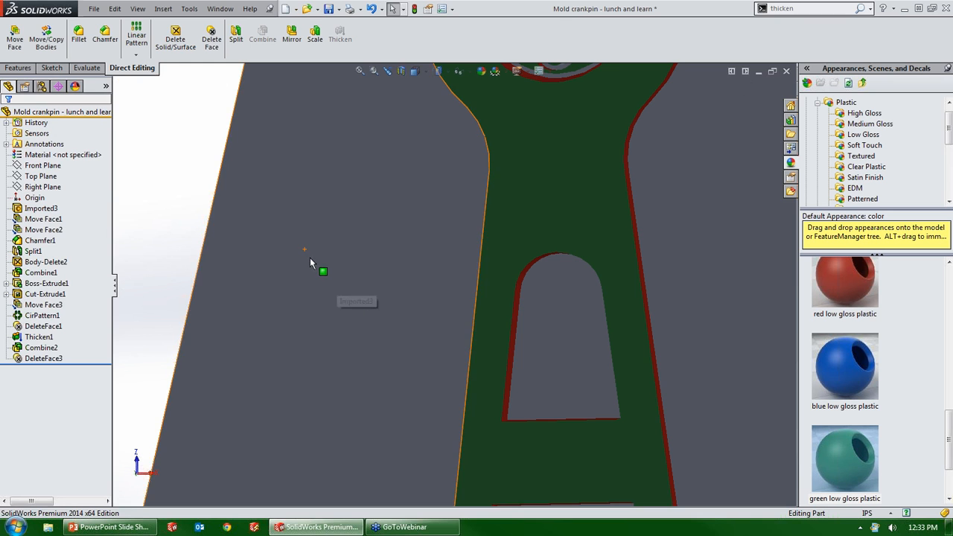
# Step: Examine the mold's outer side around the two emptied pockets and their floor faces, and clear the selection
pyautogui.moveTo(314, 258); pyautogui.dragTo(501, 234, button='middle')
pyautogui.scroll(5, 373, 270)
pyautogui.scroll(-3, 327, 299)
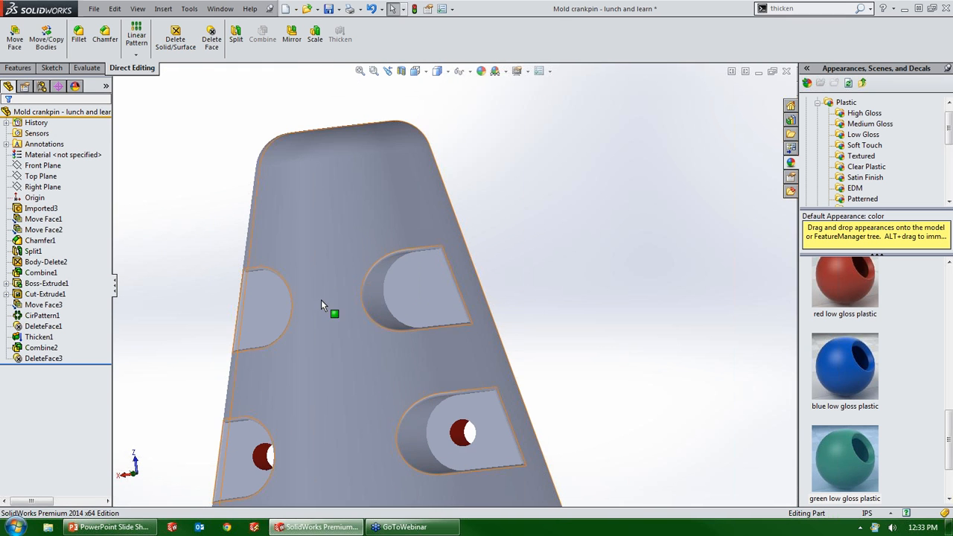
pyautogui.moveTo(400, 285); pyautogui.dragTo(268, 289, button='middle')
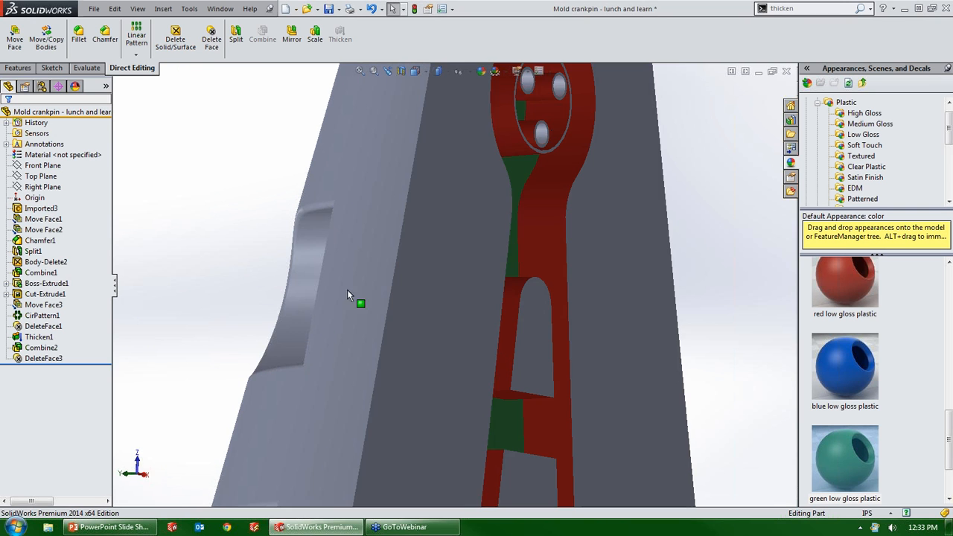
pyautogui.click(429, 293)
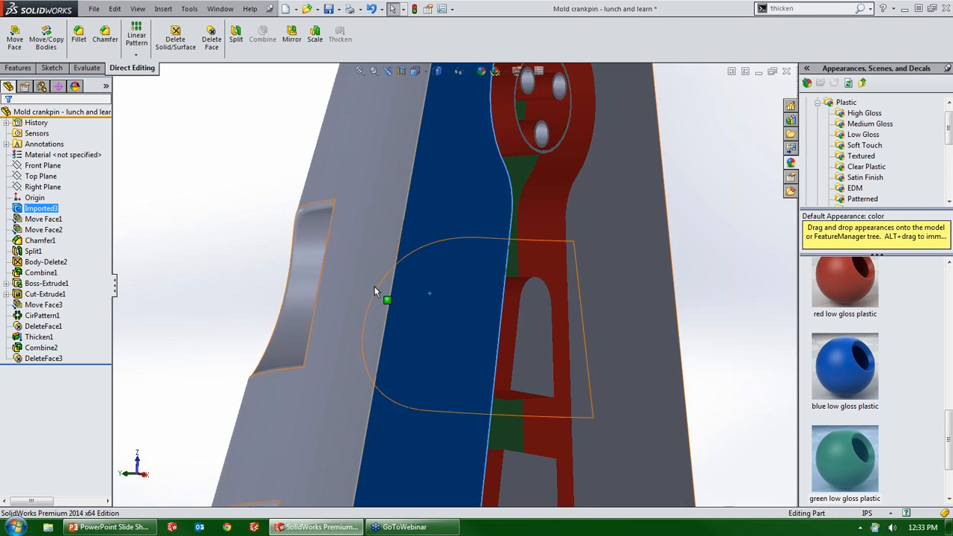
pyautogui.hotkey('ctrl', 'shift', 'z')
pyautogui.click(264, 271)
pyautogui.moveTo(259, 282); pyautogui.dragTo(299, 275, button='middle')
pyautogui.scroll(4, 237, 273)
pyautogui.scroll(-3, 232, 282)
pyautogui.moveTo(233, 306); pyautogui.dragTo(265, 301, button='middle')
pyautogui.scroll(2, 204, 324)
pyautogui.scroll(-2, 177, 336)
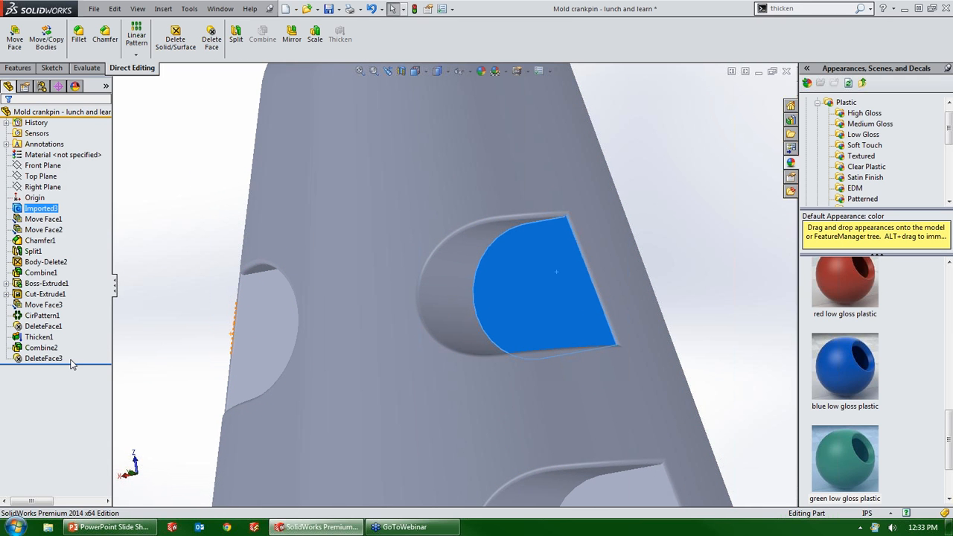
pyautogui.click(189, 305)
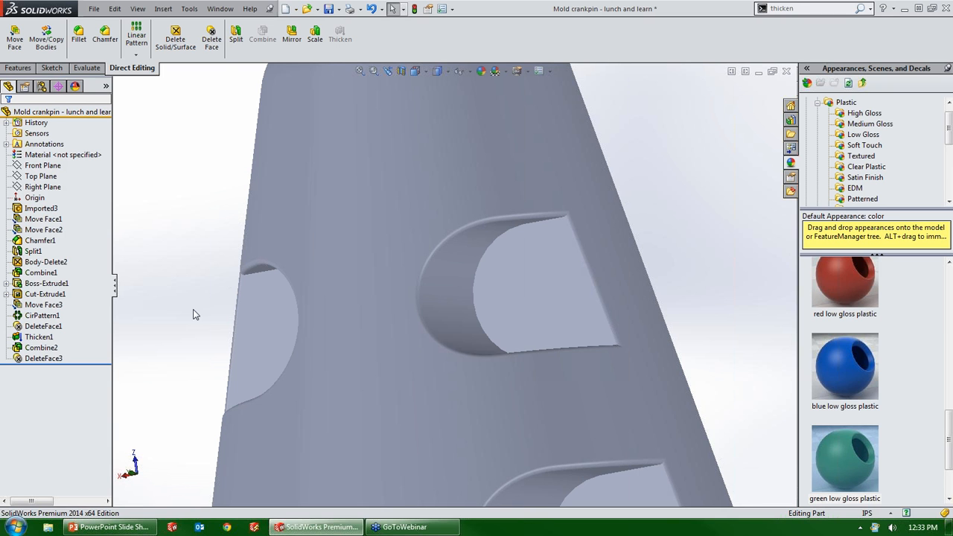
# Step: Start a Delete Face with Delete and Fill and Tangent fill, and window-select all faces of one upper, hole-free pocket
pyautogui.click(211, 39)
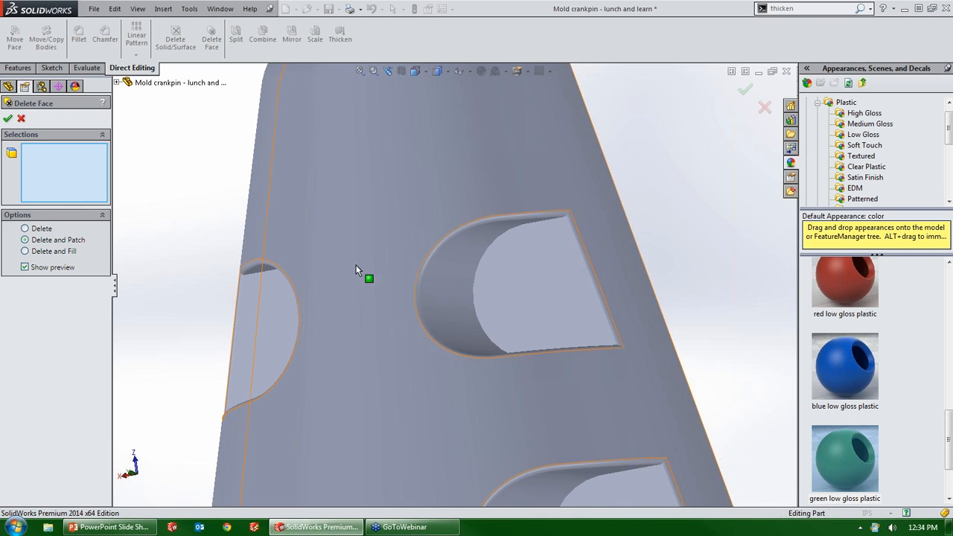
pyautogui.scroll(1, 419, 286)
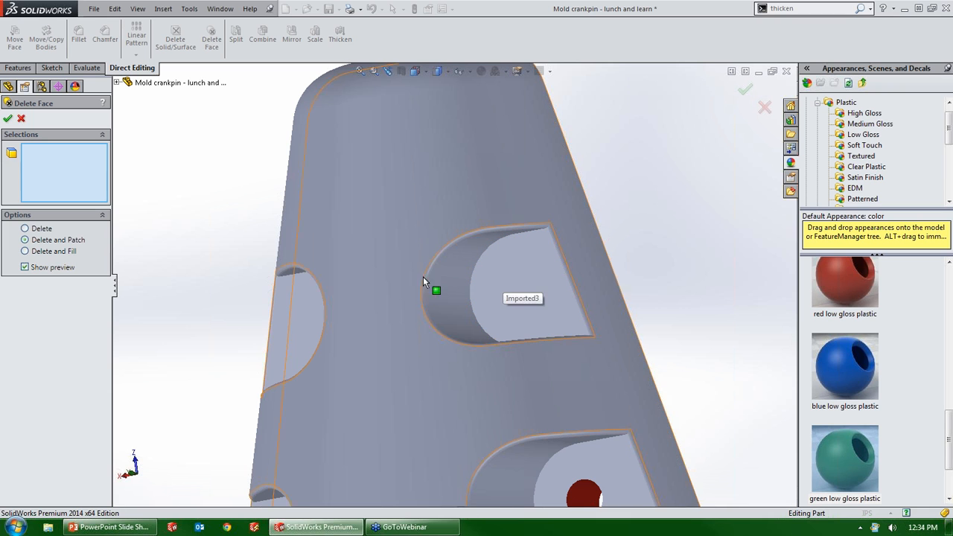
pyautogui.click(41, 253)
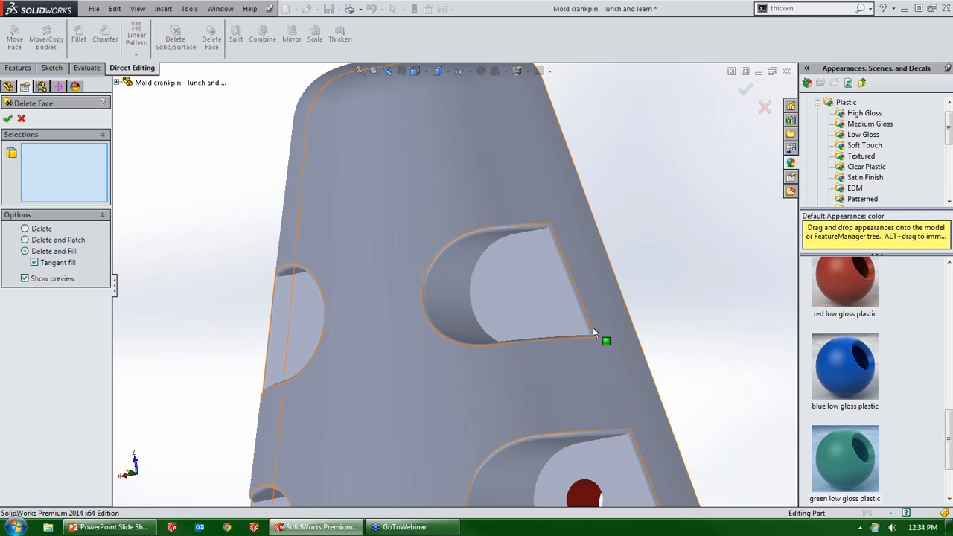
pyautogui.scroll(2, 592, 326)
pyautogui.scroll(-3, 650, 343)
pyautogui.moveTo(652, 341); pyautogui.dragTo(340, 191)
pyautogui.scroll(-1, 434, 264)
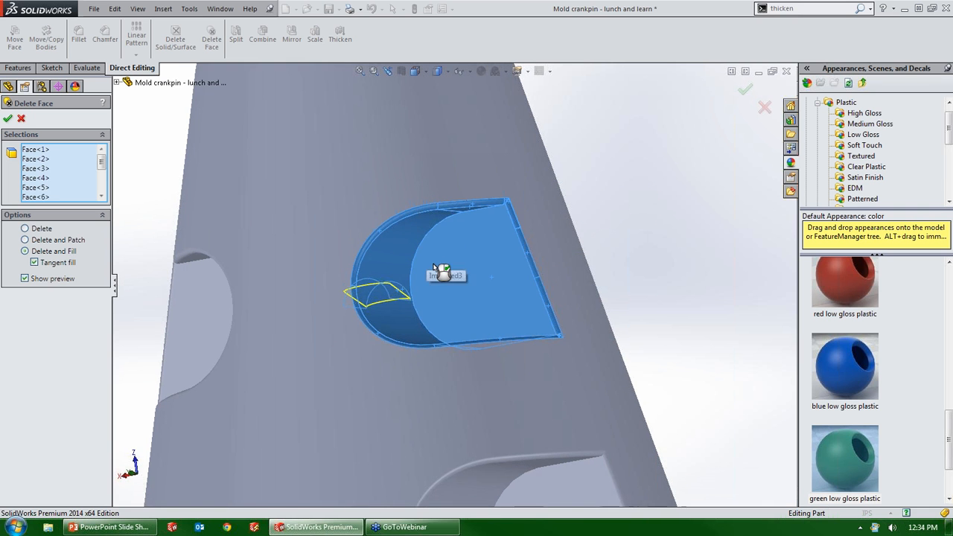
# Step: Deselect the stray face picked up beyond the upper pocket and apply the tangent fill
pyautogui.moveTo(435, 268); pyautogui.dragTo(484, 375, button='middle')
pyautogui.click(498, 284)
pyautogui.click(463, 288)
pyautogui.moveTo(459, 290); pyautogui.dragTo(358, 181, button='middle')
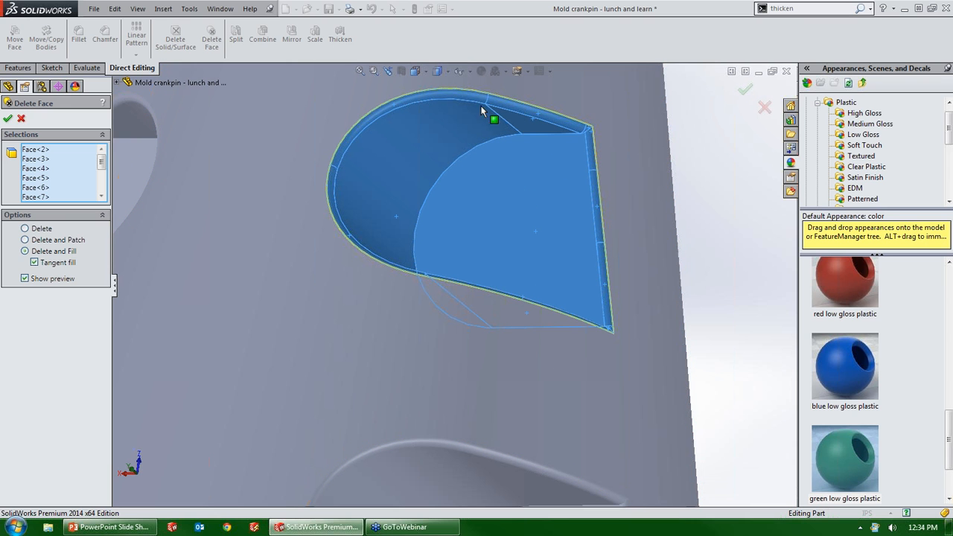
pyautogui.click(8, 121)
# Step: Inspect the filled patch on the outer side by selecting its face
pyautogui.moveTo(526, 201); pyautogui.dragTo(449, 125, button='middle')
pyautogui.click(343, 158)
pyautogui.click(458, 232)
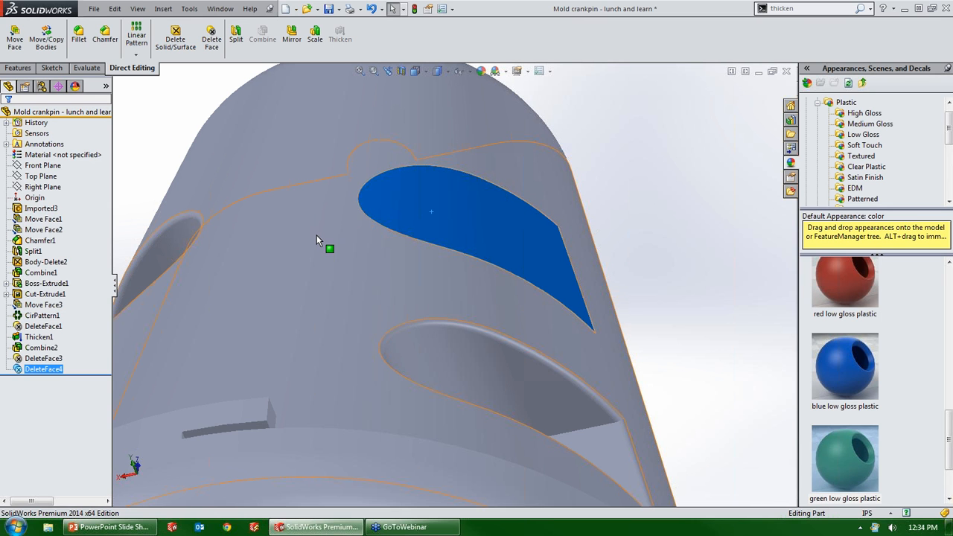
pyautogui.click(320, 209)
pyautogui.click(448, 221)
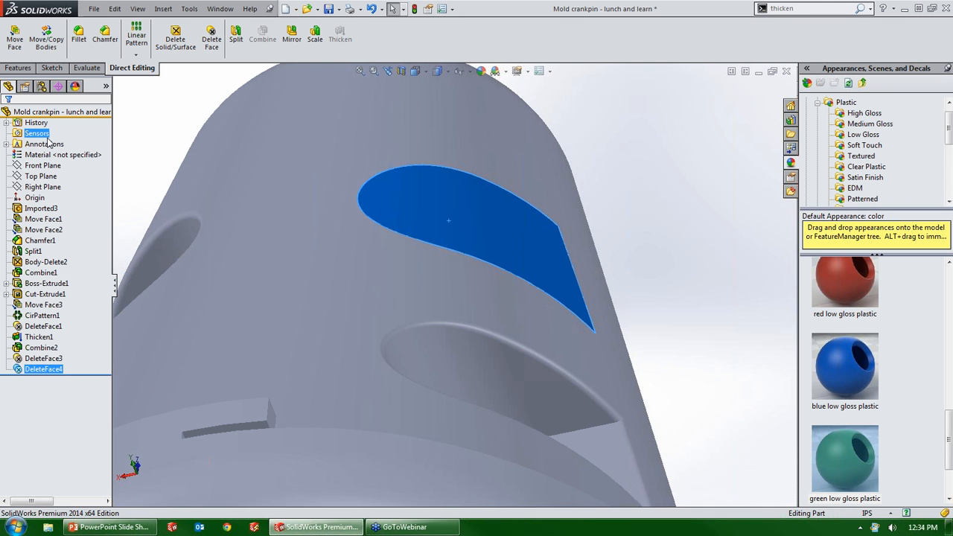
# Step: Start another Delete Face with Delete and Fill and window-select the faces of the opposite upper pocket
pyautogui.scroll(3, 510, 271)
pyautogui.scroll(-5, 227, 279)
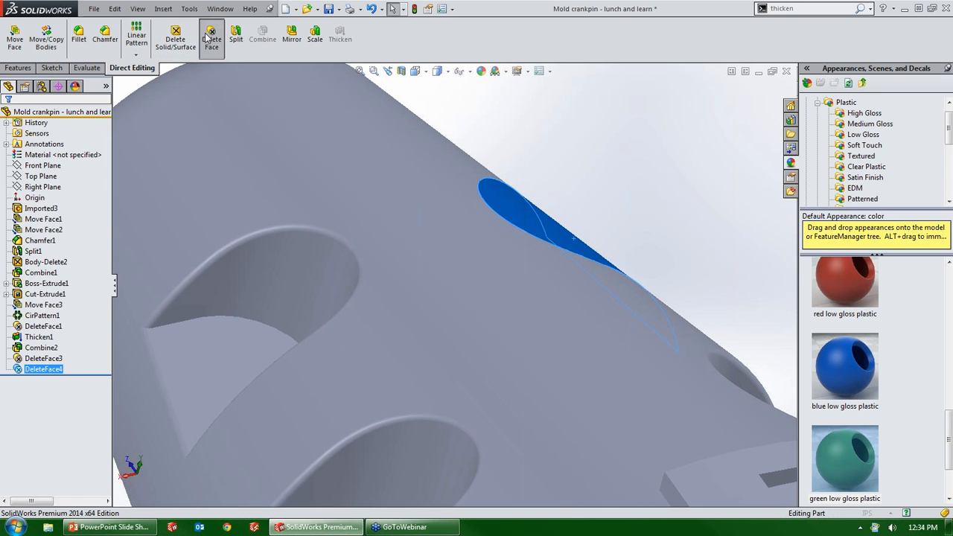
pyautogui.scroll(2, 216, 276)
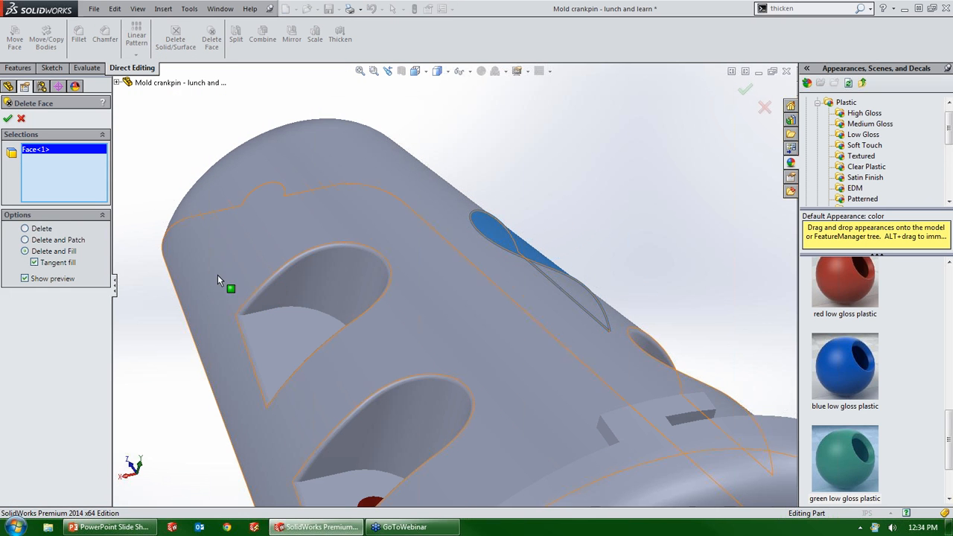
pyautogui.moveTo(162, 312); pyautogui.dragTo(160, 407)
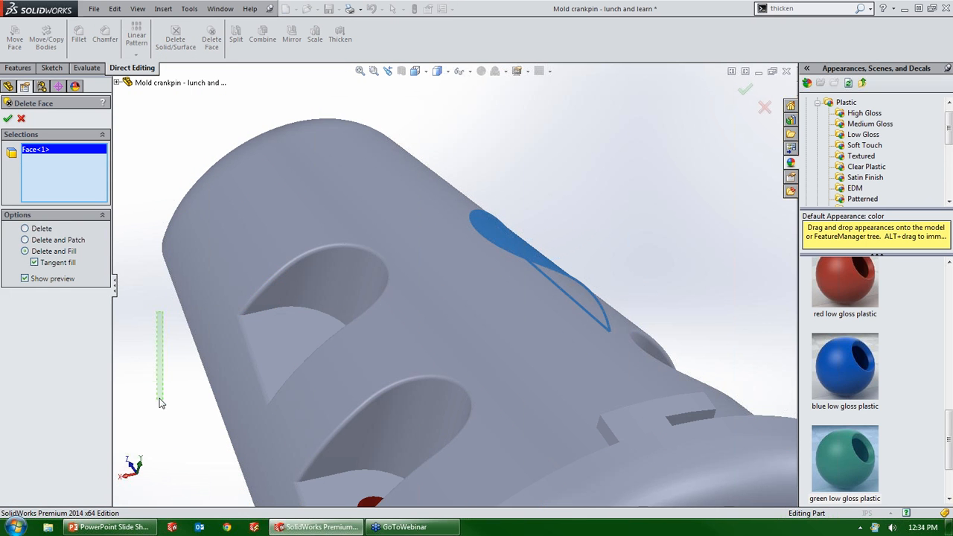
pyautogui.moveTo(220, 471); pyautogui.dragTo(402, 207)
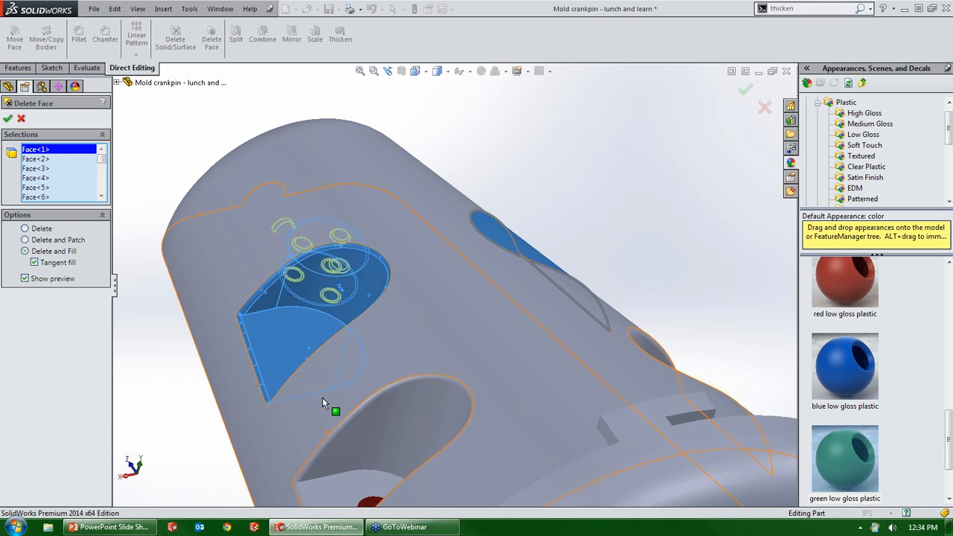
# Step: Check the unwanted core faces caught in the selection and begin deselecting the cylindrical walls around the three posts
pyautogui.scroll(-2, 323, 398)
pyautogui.moveTo(317, 367); pyautogui.dragTo(408, 249, button='middle')
pyautogui.scroll(5, 402, 257)
pyautogui.moveTo(211, 348); pyautogui.dragTo(232, 257, button='middle')
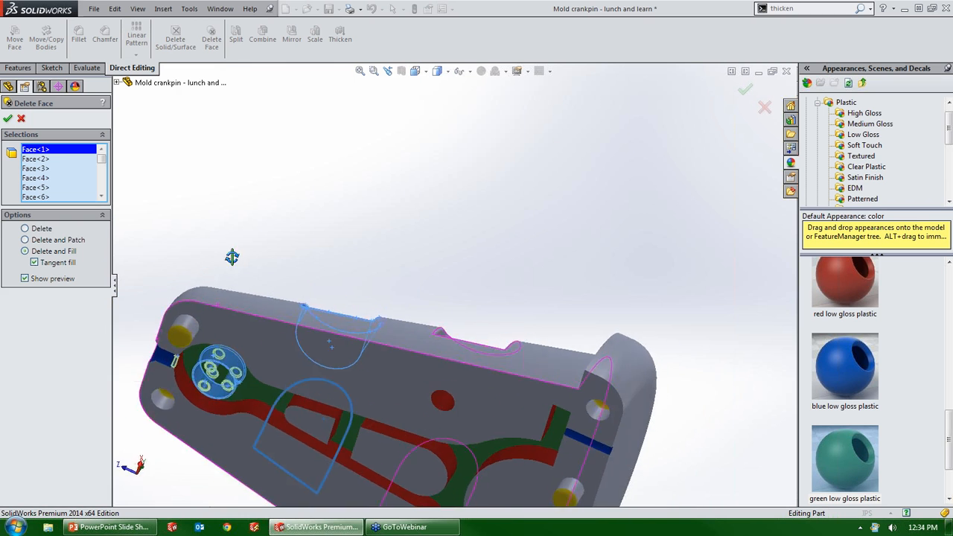
pyautogui.scroll(-6, 231, 423)
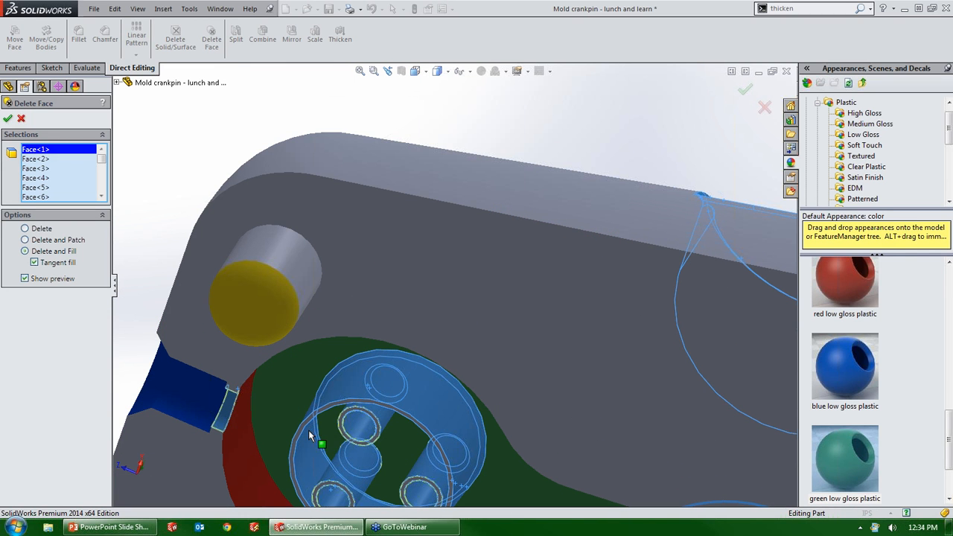
pyautogui.click(363, 447)
pyautogui.scroll(1, 377, 442)
pyautogui.moveTo(383, 418); pyautogui.dragTo(394, 343, button='middle')
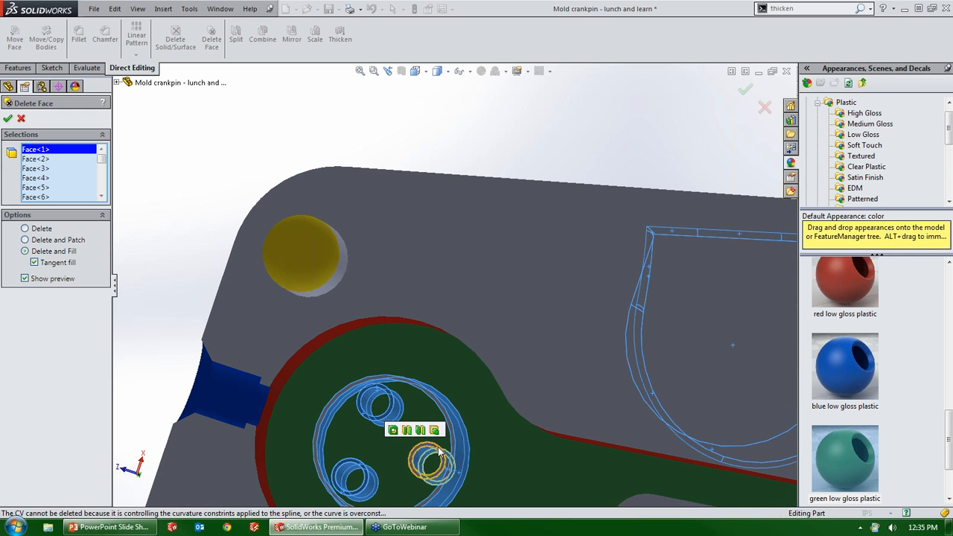
pyautogui.moveTo(490, 309); pyautogui.dragTo(441, 374, button='middle')
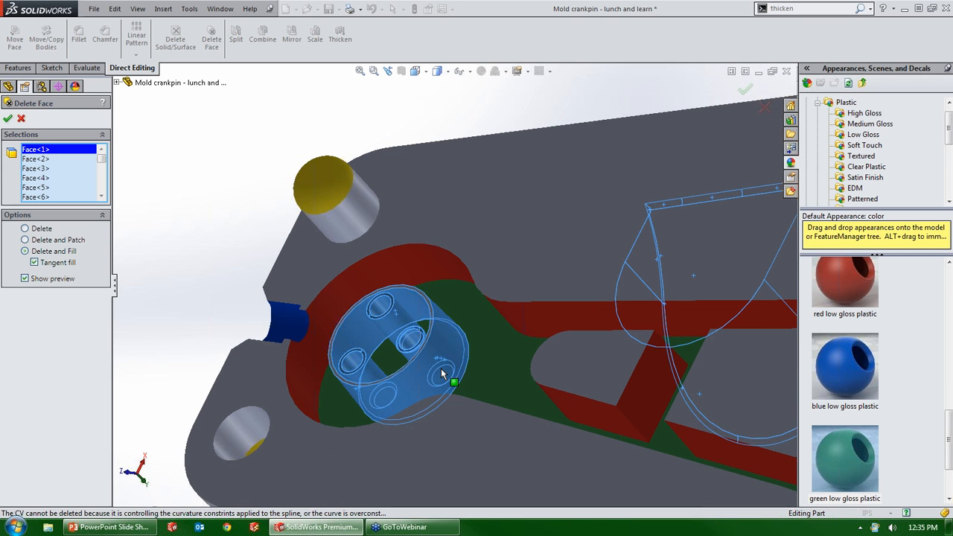
pyautogui.click(394, 337)
pyautogui.moveTo(394, 337); pyautogui.dragTo(390, 324, button='middle')
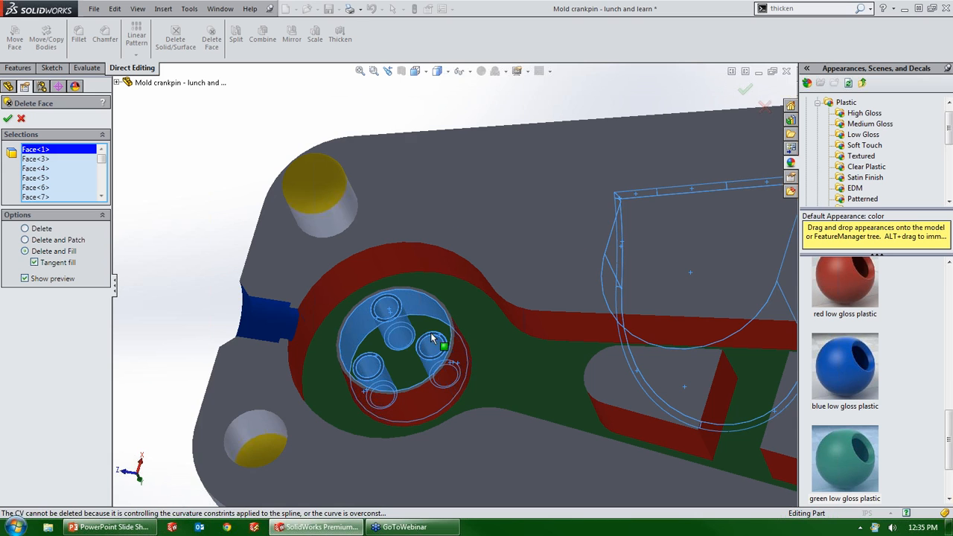
# Step: Deselect the remaining ring wall and the outer sides and bores of the three posts in the core
pyautogui.moveTo(452, 339); pyautogui.dragTo(464, 365, button='middle')
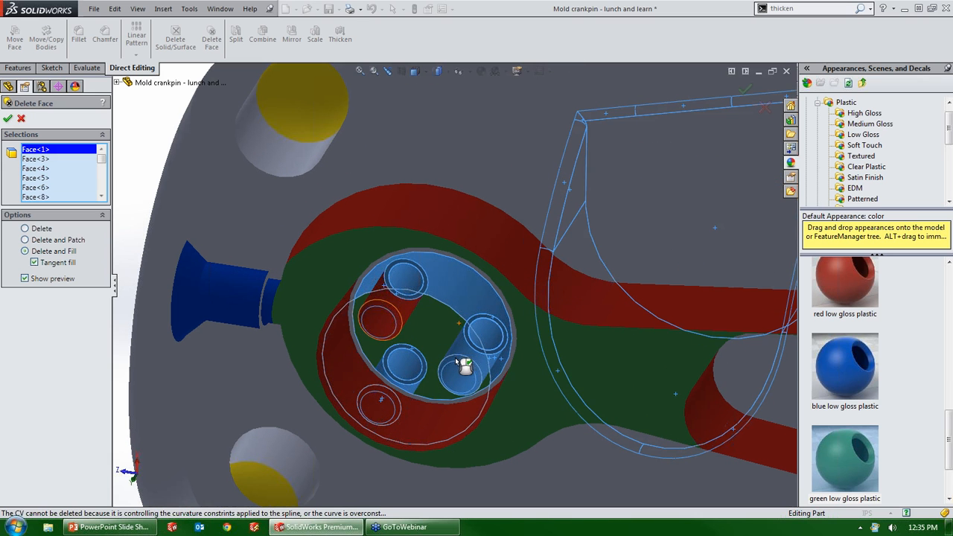
pyautogui.click(459, 285)
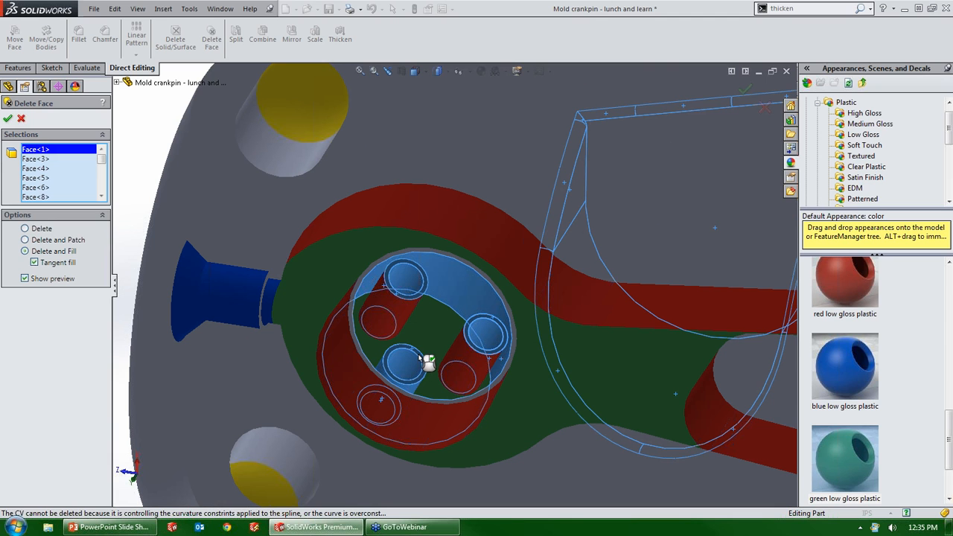
pyautogui.scroll(-1, 418, 357)
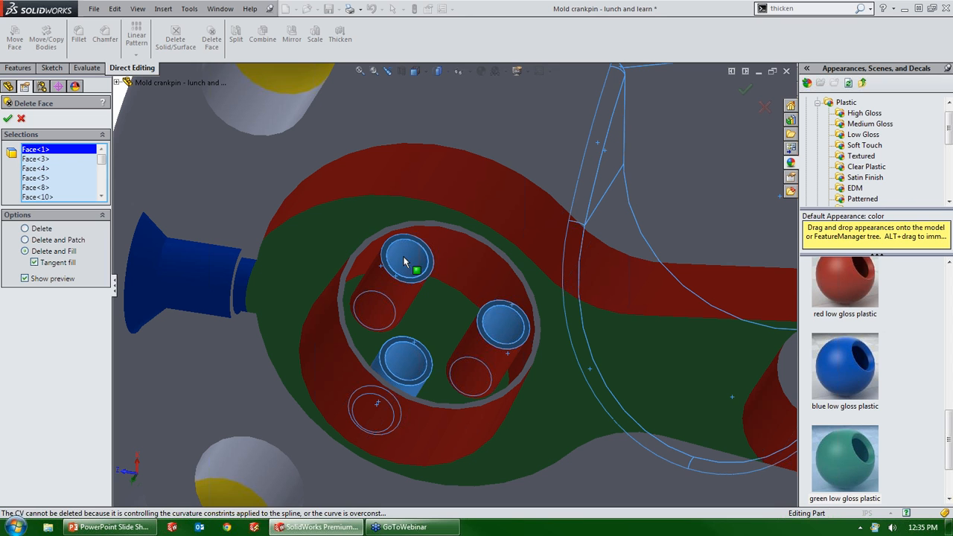
pyautogui.click(377, 351)
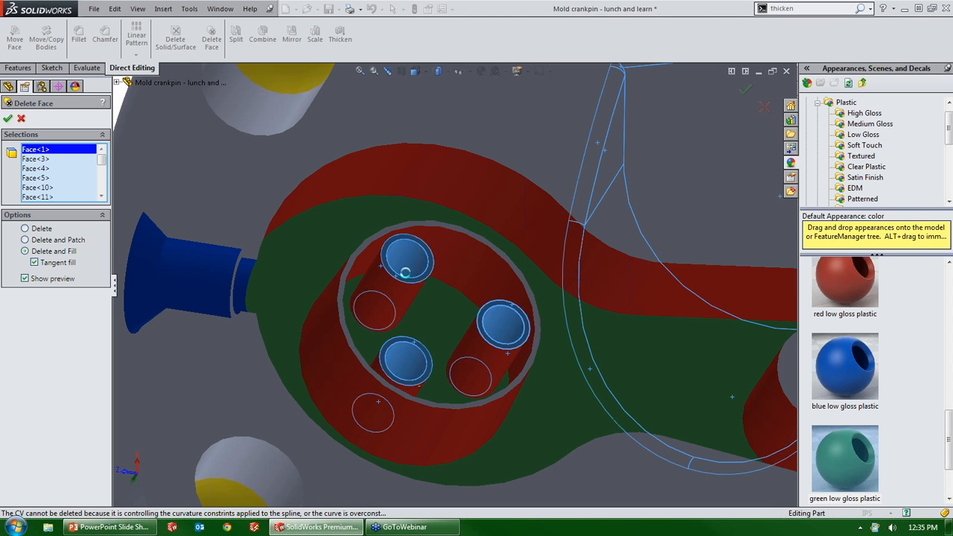
pyautogui.click(418, 268)
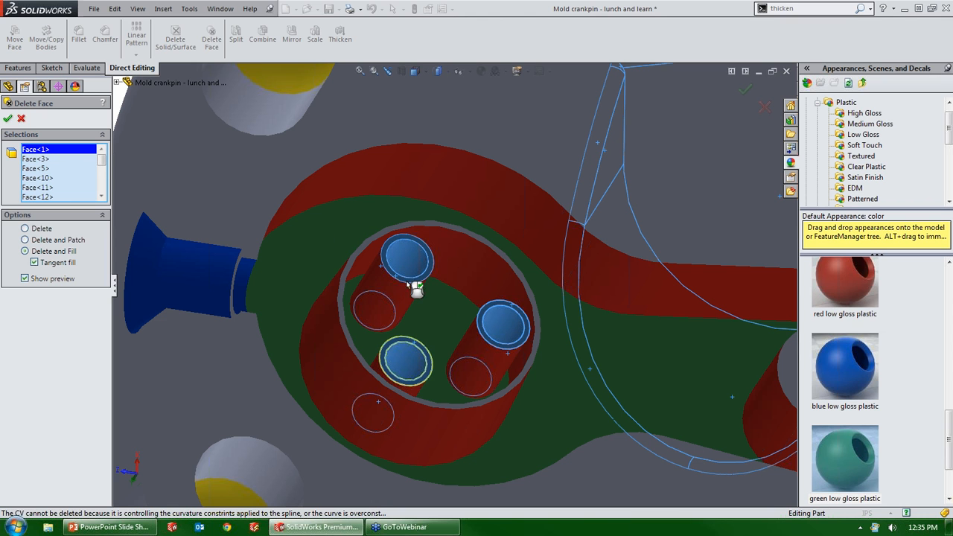
pyautogui.click(417, 348)
# Step: Deselect the annular end faces of the three posts
pyautogui.keyDown('ctrl'); pyautogui.moveTo(417, 348); pyautogui.dragTo(426, 349, button='middle'); pyautogui.keyUp('ctrl')
pyautogui.scroll(-3, 431, 351)
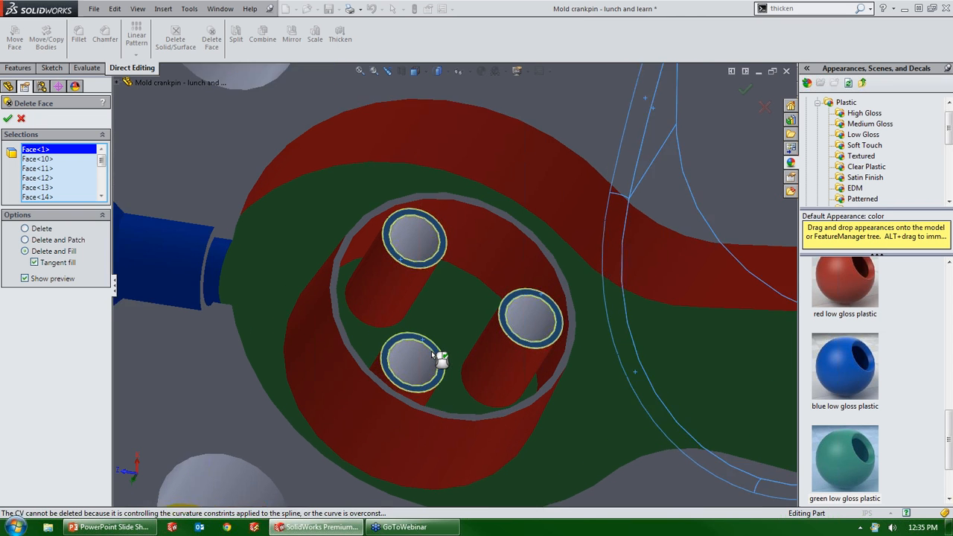
pyautogui.scroll(-5, 429, 223)
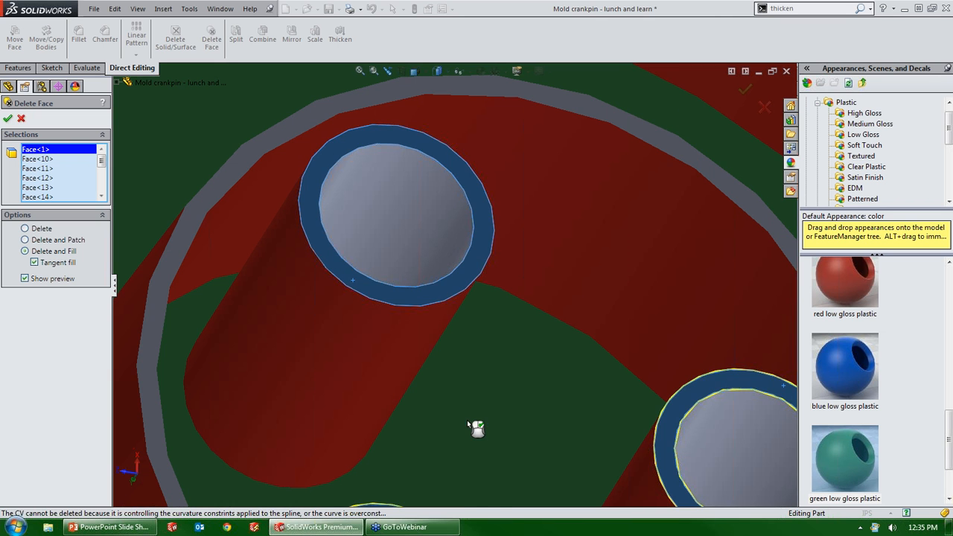
pyautogui.scroll(3, 467, 420)
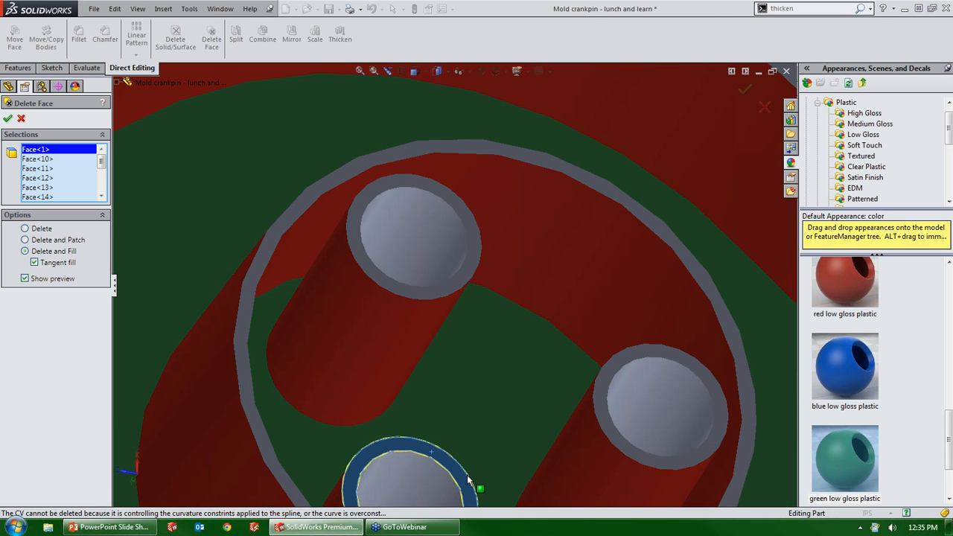
pyautogui.click(467, 474)
# Step: Add the missing side wall of the opposite upper pocket to the selection and apply Delete and Fill with Tangent fill
pyautogui.scroll(10, 655, 298)
pyautogui.moveTo(657, 260); pyautogui.dragTo(494, 246, button='middle')
pyautogui.moveTo(597, 220); pyautogui.dragTo(577, 312, button='middle')
pyautogui.scroll(-4, 536, 253)
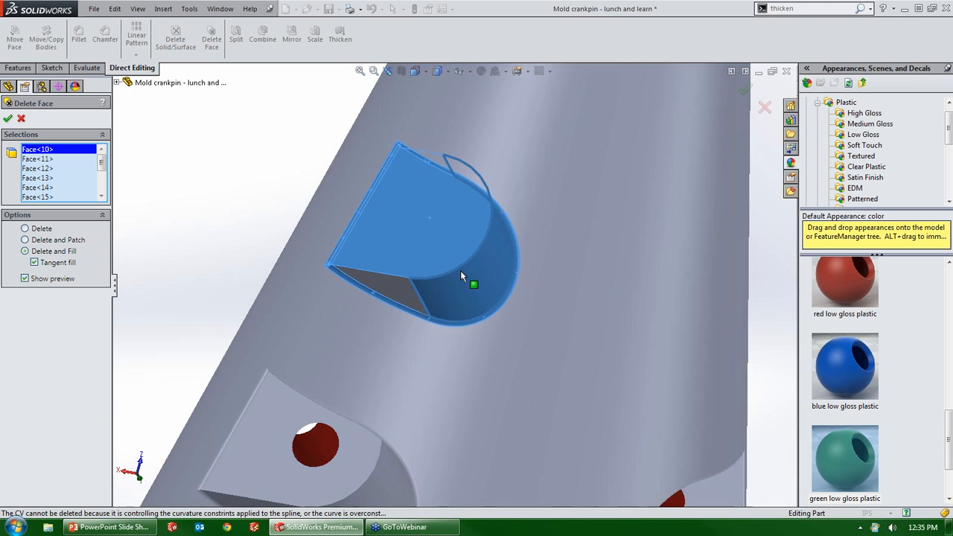
pyautogui.click(398, 288)
pyautogui.moveTo(398, 288); pyautogui.dragTo(539, 130, button='middle')
pyautogui.scroll(-4, 422, 160)
pyautogui.moveTo(422, 159); pyautogui.dragTo(220, 190, button='middle')
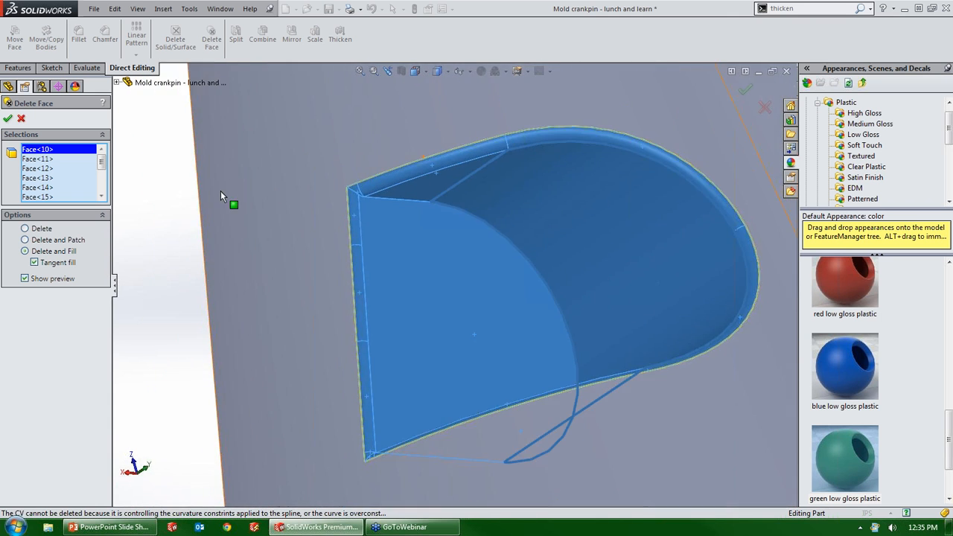
pyautogui.click(10, 119)
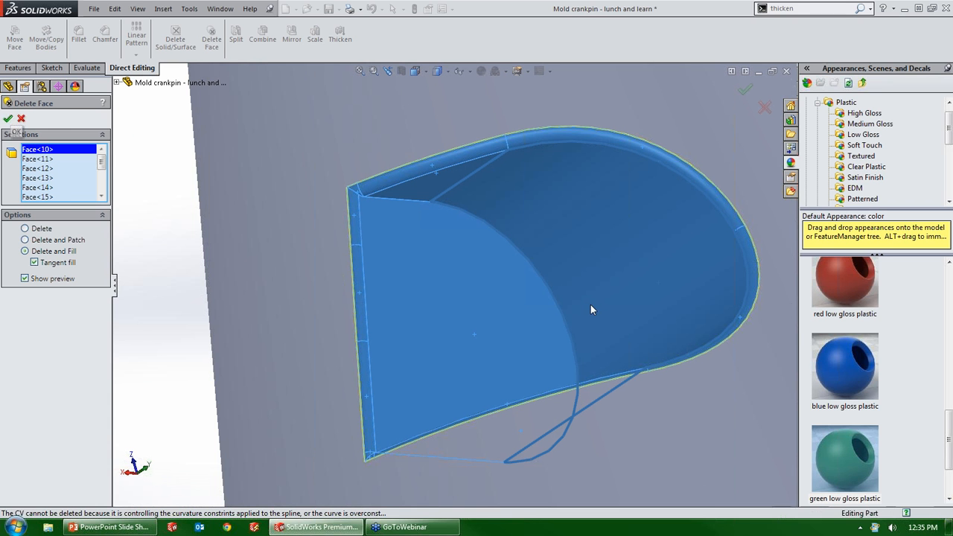
# Step: Examine the mold's outer surface at the filled pockets and the core side around the remaining through-holes
pyautogui.moveTo(631, 319); pyautogui.dragTo(507, 287, button='middle')
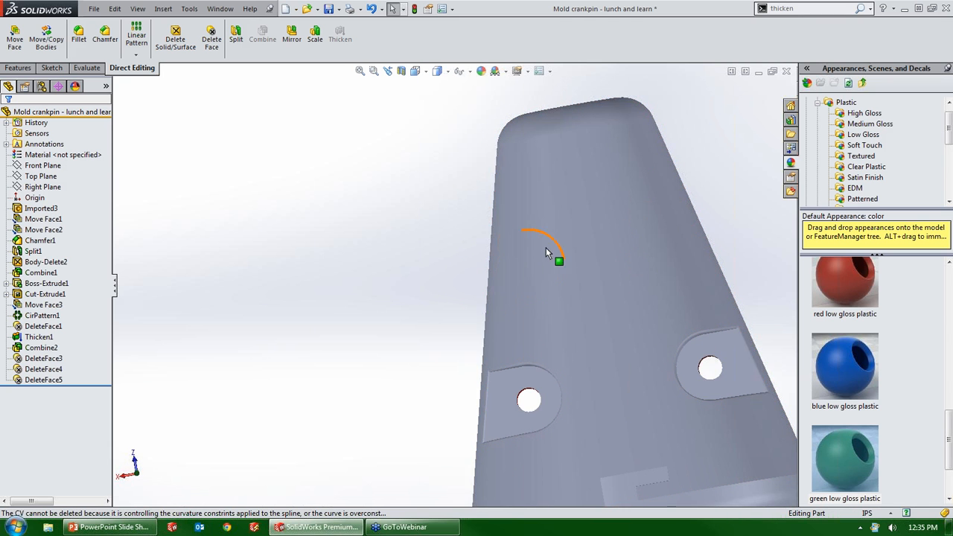
pyautogui.moveTo(525, 288)
pyautogui.mouseDown(button='middle')
pyautogui.moveTo(540, 181)
pyautogui.moveTo(471, 263)
pyautogui.moveTo(578, 250)
pyautogui.moveTo(750, 208)
pyautogui.moveTo(486, 325)
pyautogui.mouseUp(button='middle')
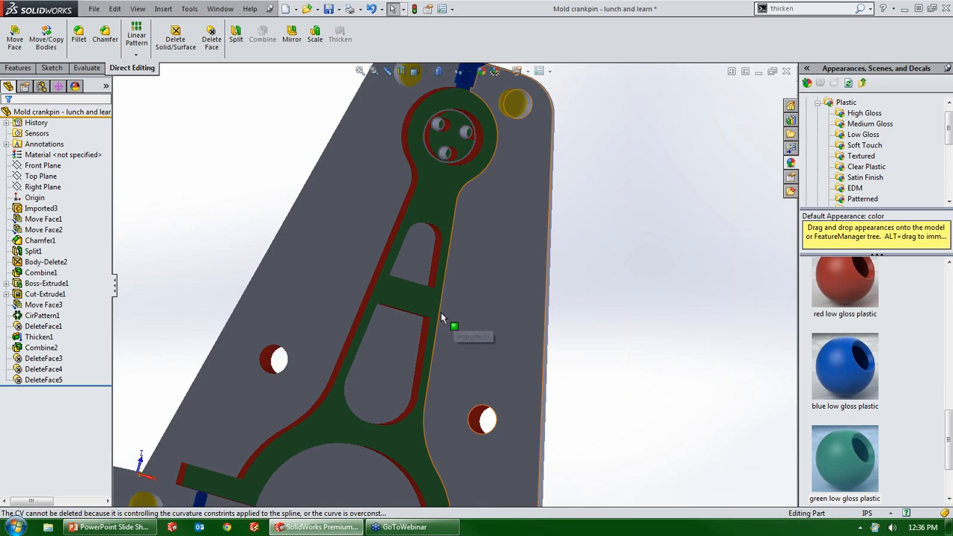
pyautogui.scroll(-1, 430, 200)
pyautogui.moveTo(365, 183); pyautogui.dragTo(345, 171, button='middle')
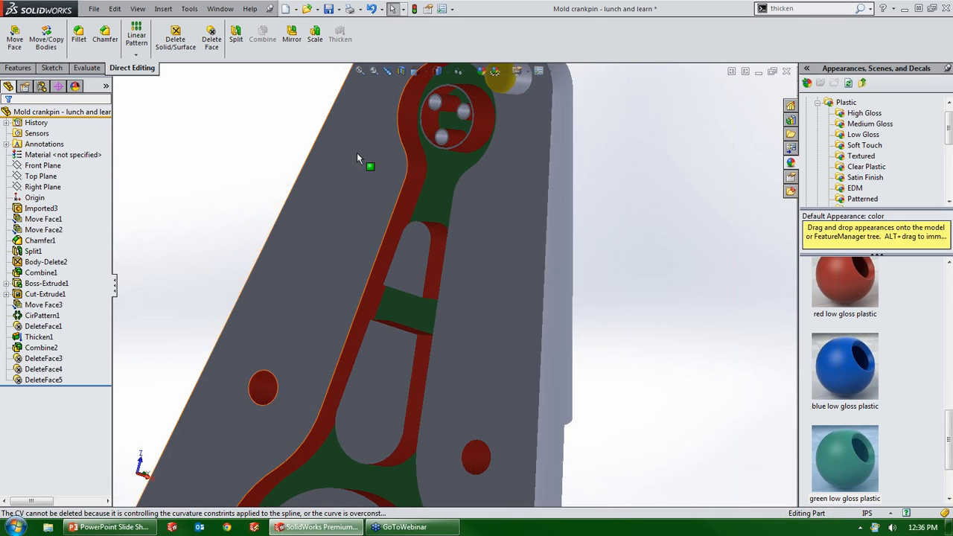
# Step: Mirror the mold body about its flat parting face with Merge solids turned off
pyautogui.scroll(-2, 402, 155)
pyautogui.moveTo(453, 154); pyautogui.dragTo(491, 107, button='middle')
pyautogui.scroll(-2, 470, 142)
pyautogui.scroll(5, 491, 107)
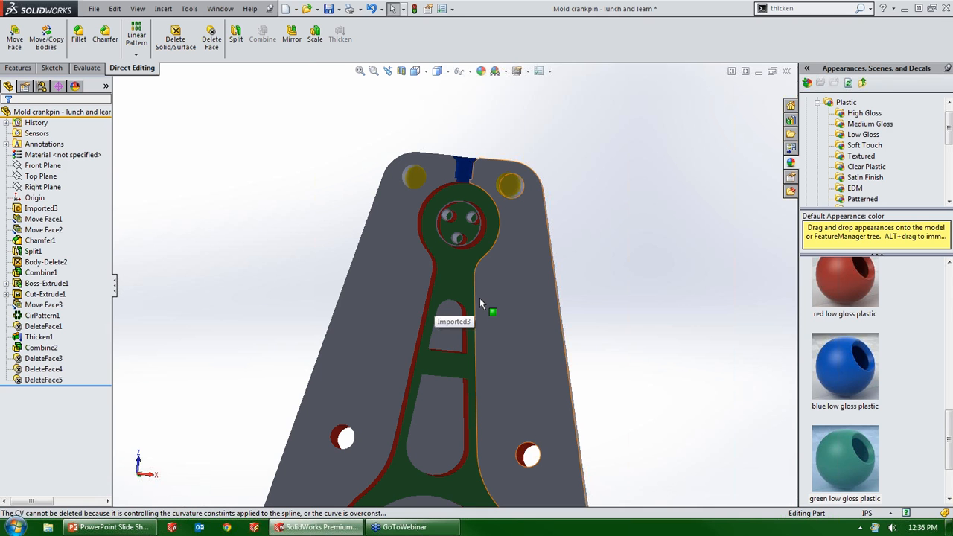
pyautogui.moveTo(497, 265); pyautogui.dragTo(446, 296, button='middle')
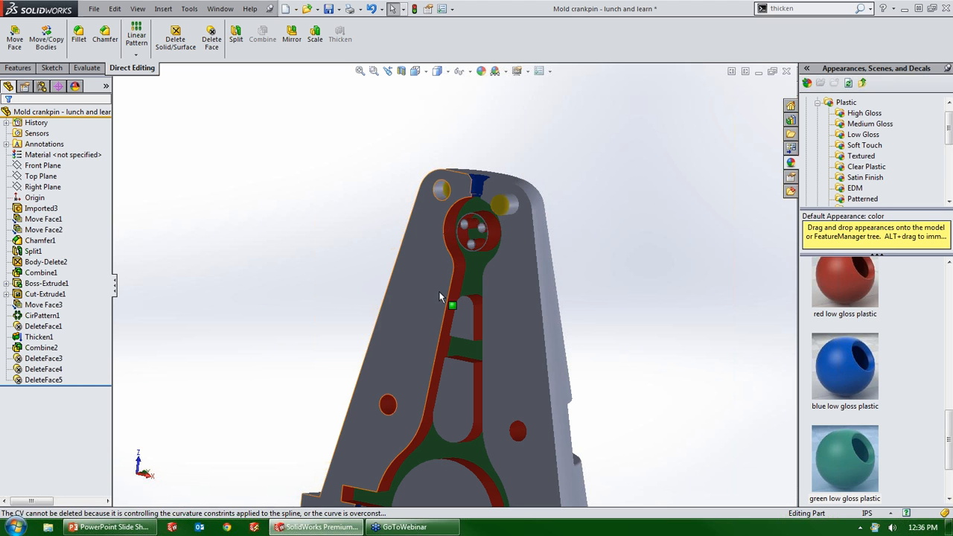
pyautogui.moveTo(484, 324); pyautogui.dragTo(431, 218, button='middle')
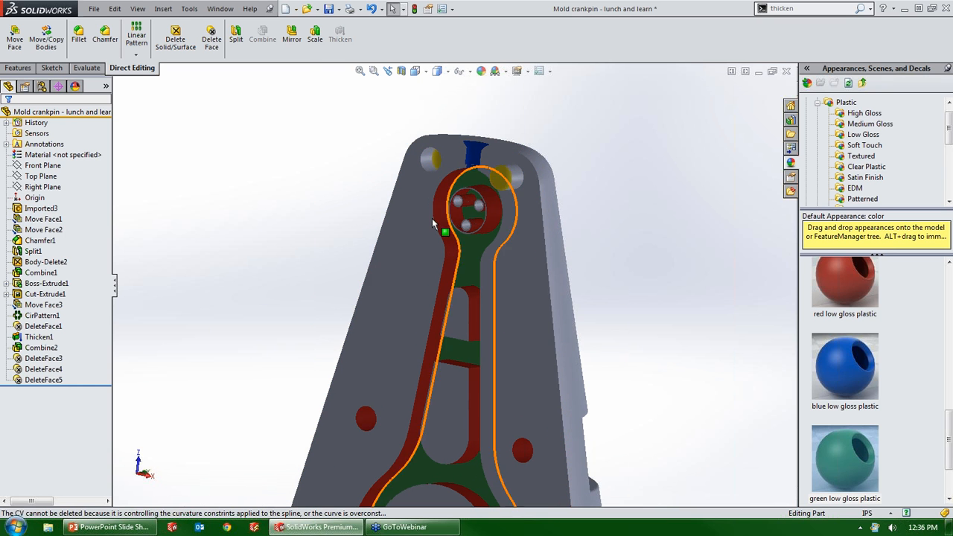
pyautogui.click(292, 36)
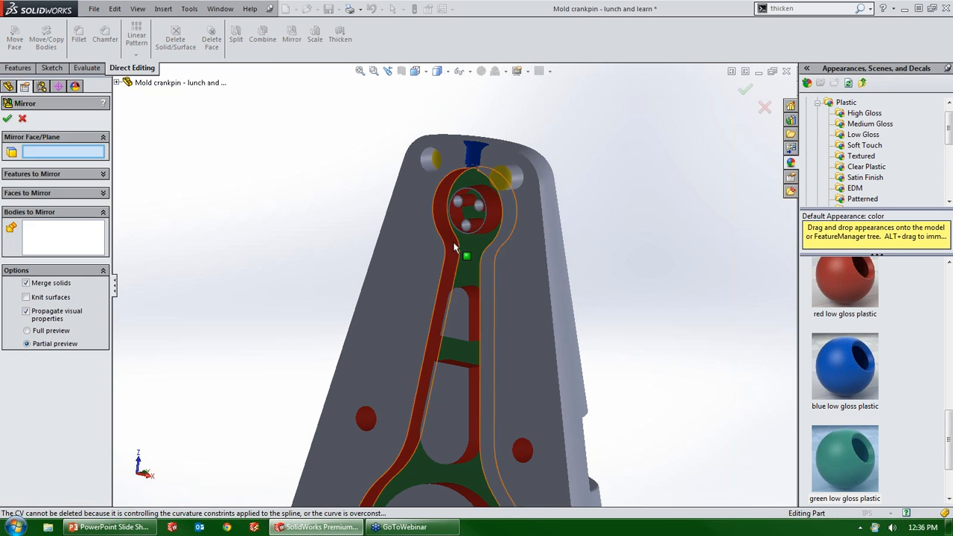
pyautogui.click(512, 304)
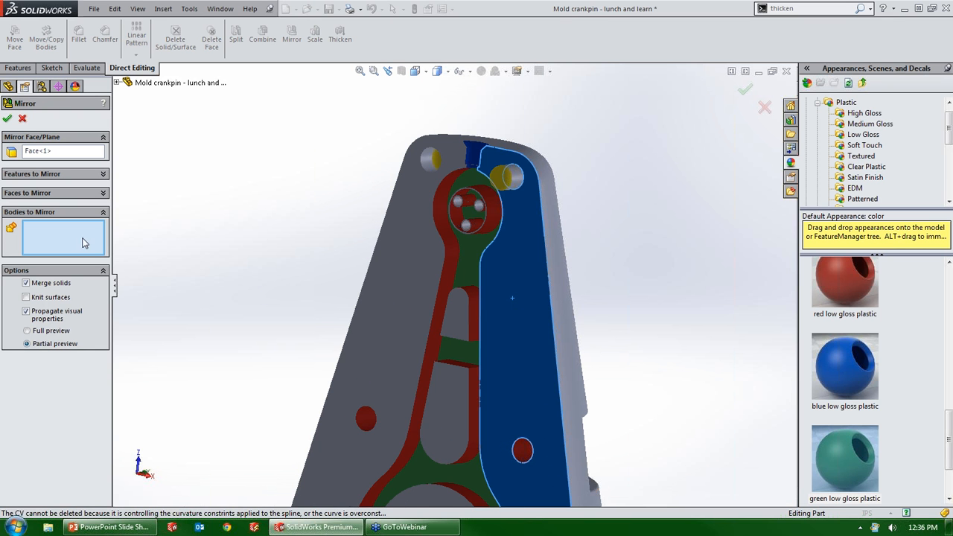
pyautogui.click(384, 251)
pyautogui.moveTo(542, 283); pyautogui.dragTo(169, 136, button='middle')
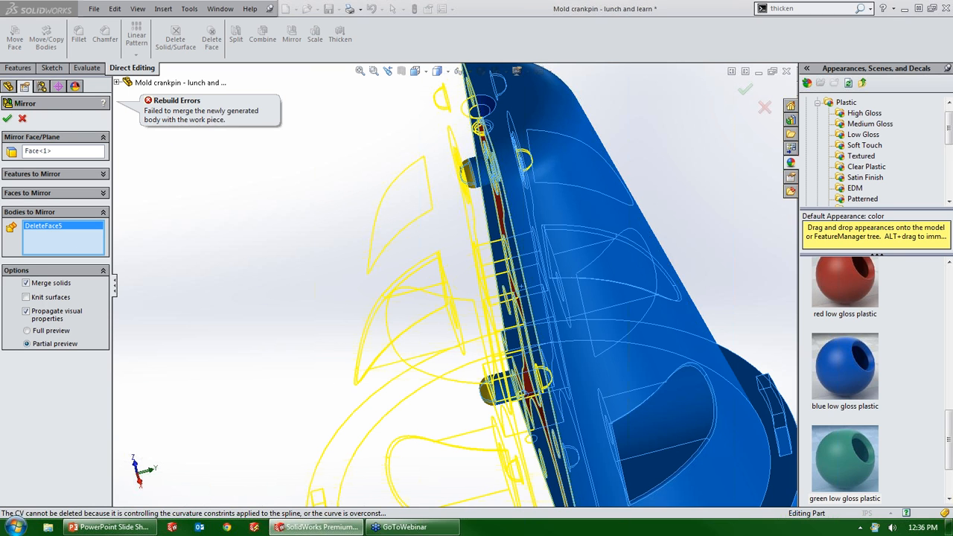
pyautogui.click(26, 283)
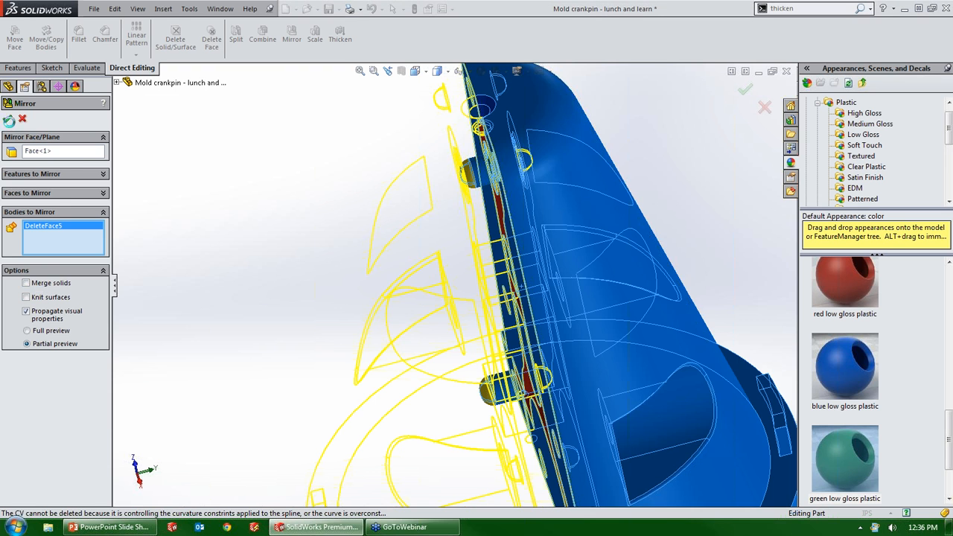
pyautogui.click(7, 119)
# Step: Move the mirrored body about 0.838 in along negative Y, away from the original half
pyautogui.scroll(3, 447, 212)
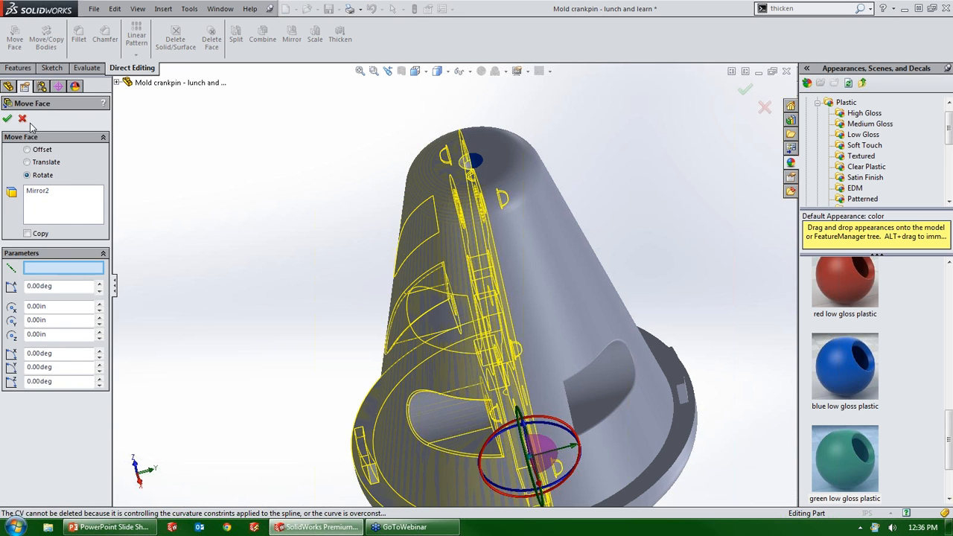
pyautogui.click(22, 119)
pyautogui.click(46, 37)
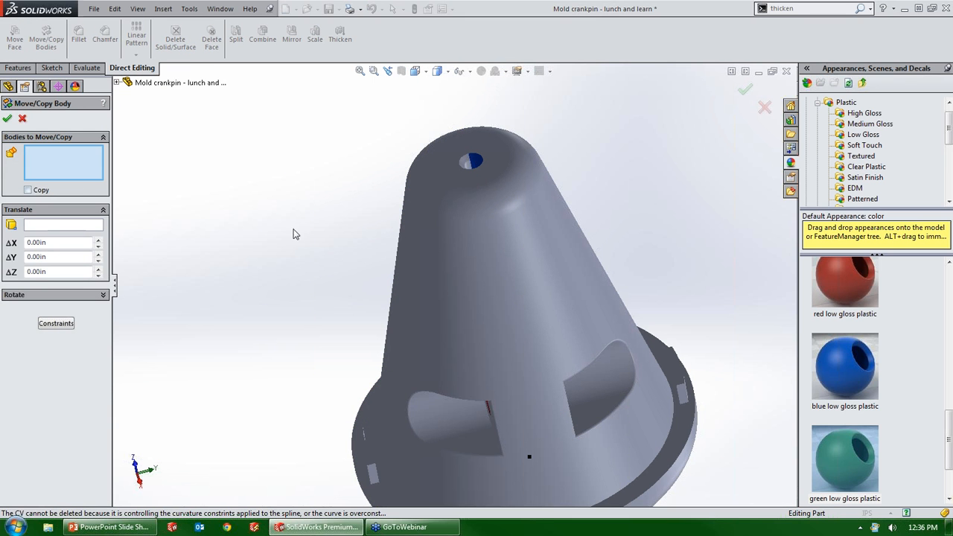
pyautogui.click(428, 286)
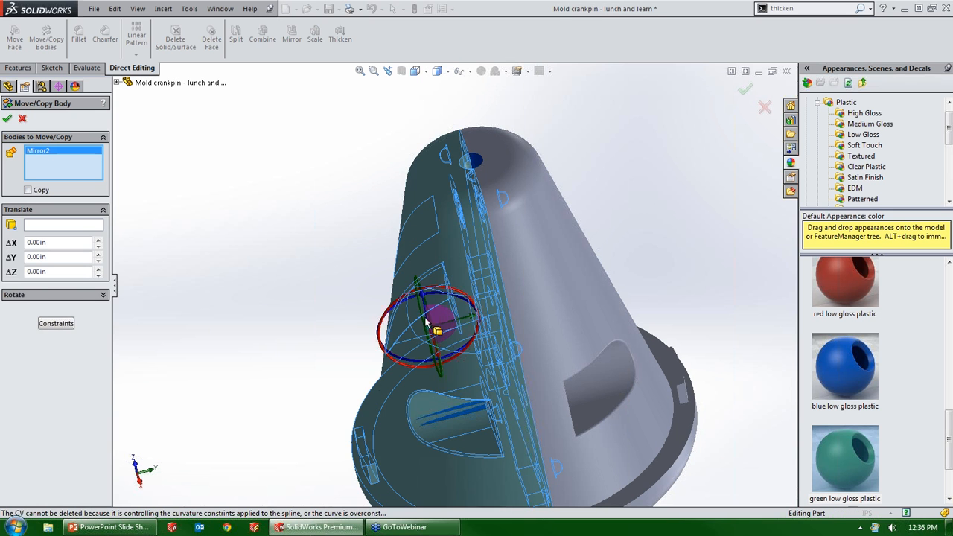
pyautogui.moveTo(474, 320); pyautogui.dragTo(430, 139)
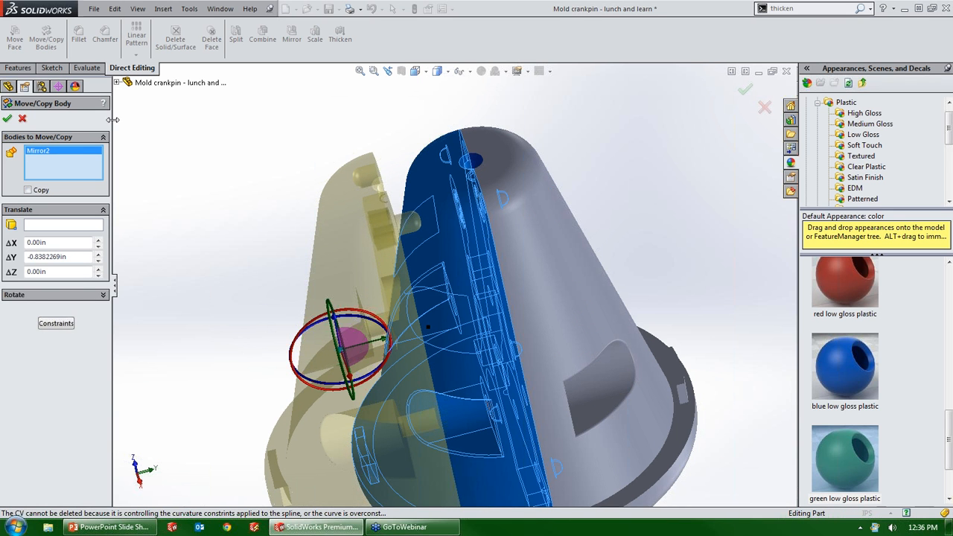
pyautogui.click(8, 120)
# Step: Examine how the pins and pockets of the mirrored half line up with those of the original half
pyautogui.moveTo(476, 224); pyautogui.dragTo(491, 351, button='middle')
pyautogui.scroll(-5, 446, 282)
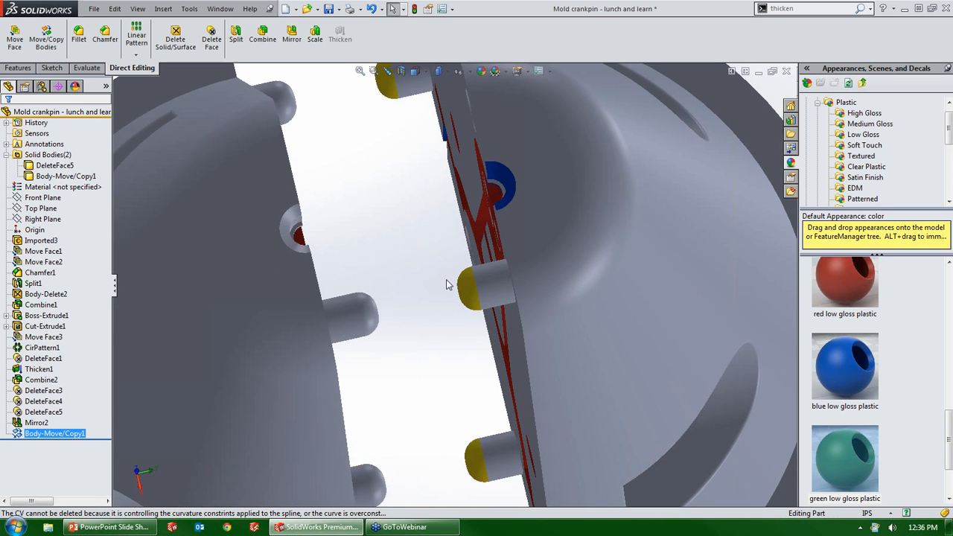
pyautogui.moveTo(408, 326); pyautogui.dragTo(454, 297, button='middle')
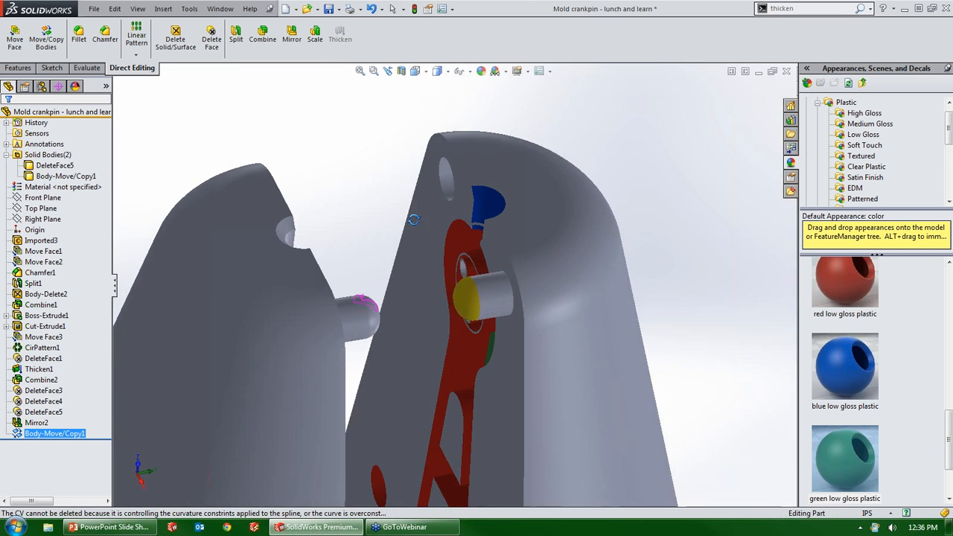
pyautogui.scroll(-1, 463, 299)
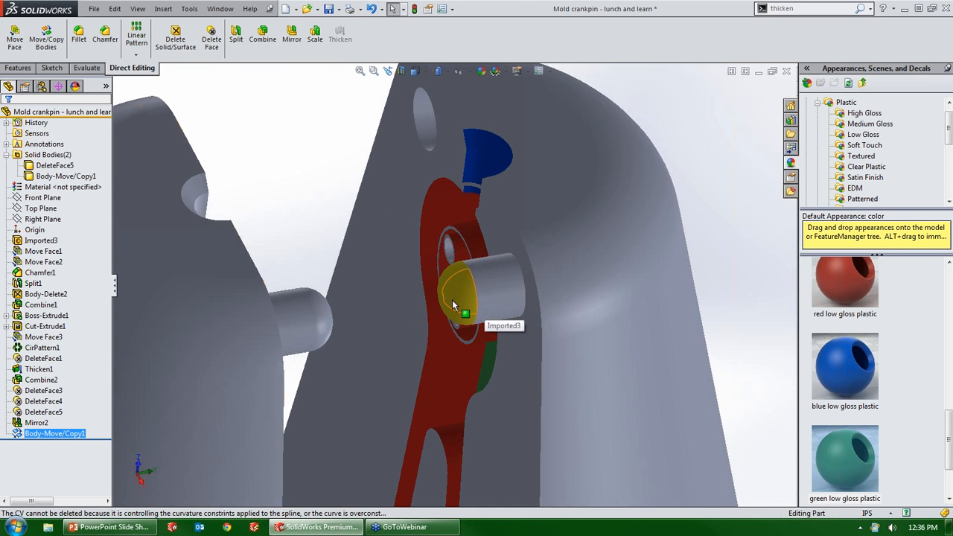
pyautogui.scroll(1, 463, 178)
pyautogui.moveTo(466, 172); pyautogui.dragTo(371, 222, button='middle')
pyautogui.moveTo(432, 209); pyautogui.dragTo(455, 316, button='middle')
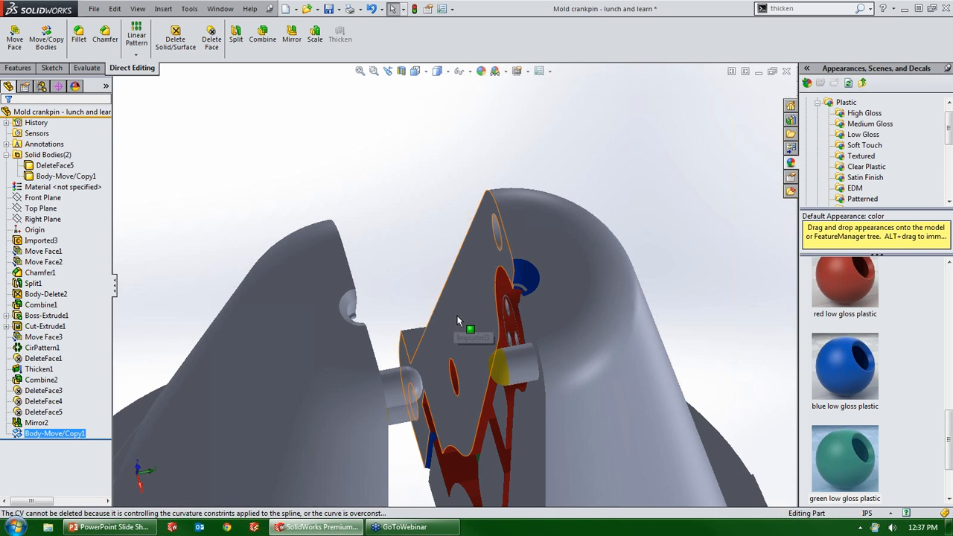
# Step: Delete the mirror feature together with the body move that depends on it
pyautogui.moveTo(440, 292); pyautogui.dragTo(405, 304, button='middle')
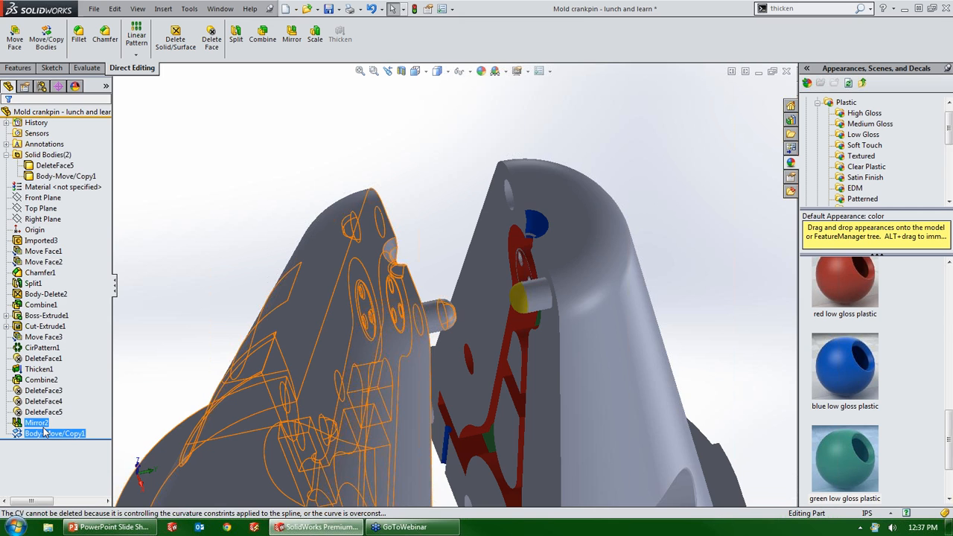
pyautogui.press('Delete')
pyautogui.press('Return')
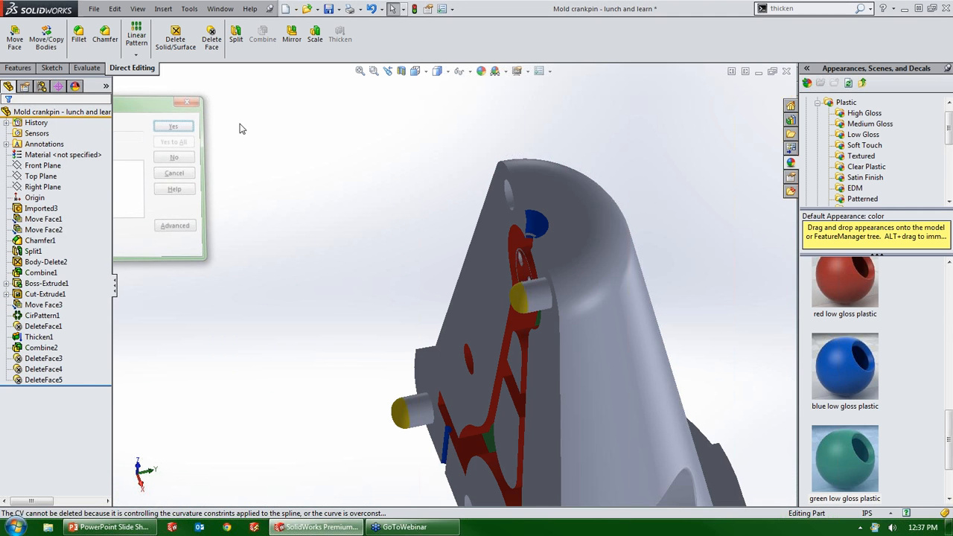
# Step: Create one copy of the mold body rotated 180 degrees about the Z axis
pyautogui.click(46, 39)
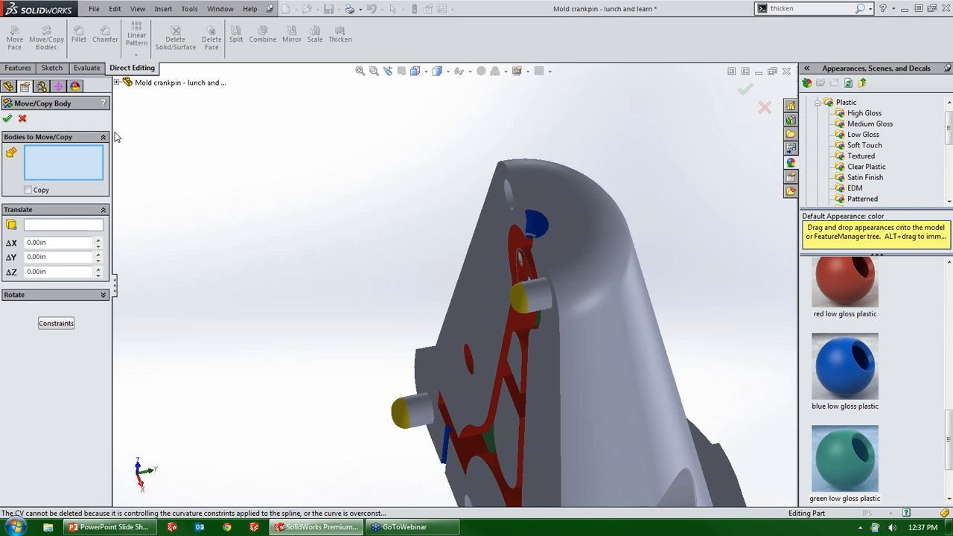
pyautogui.click(29, 191)
pyautogui.moveTo(384, 240); pyautogui.dragTo(464, 278, button='middle')
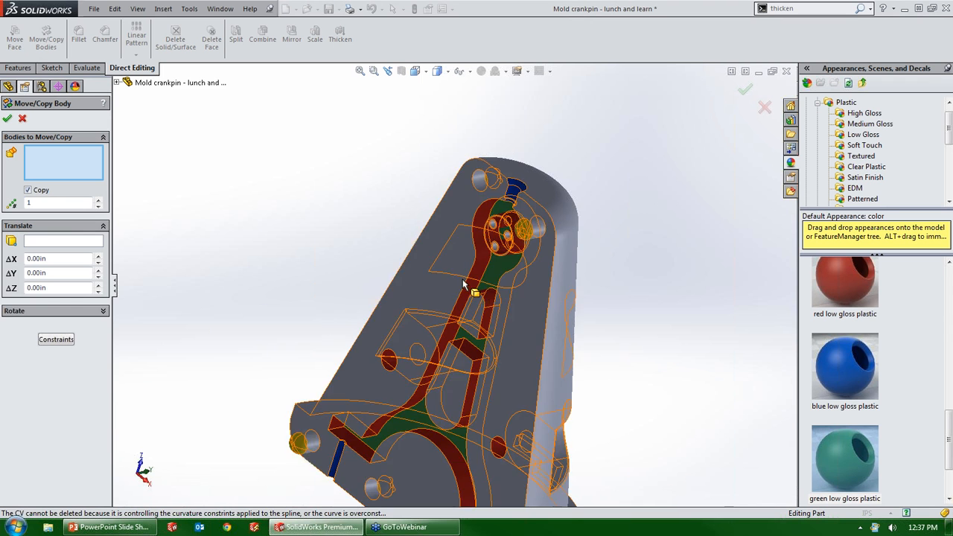
pyautogui.scroll(-2, 538, 273)
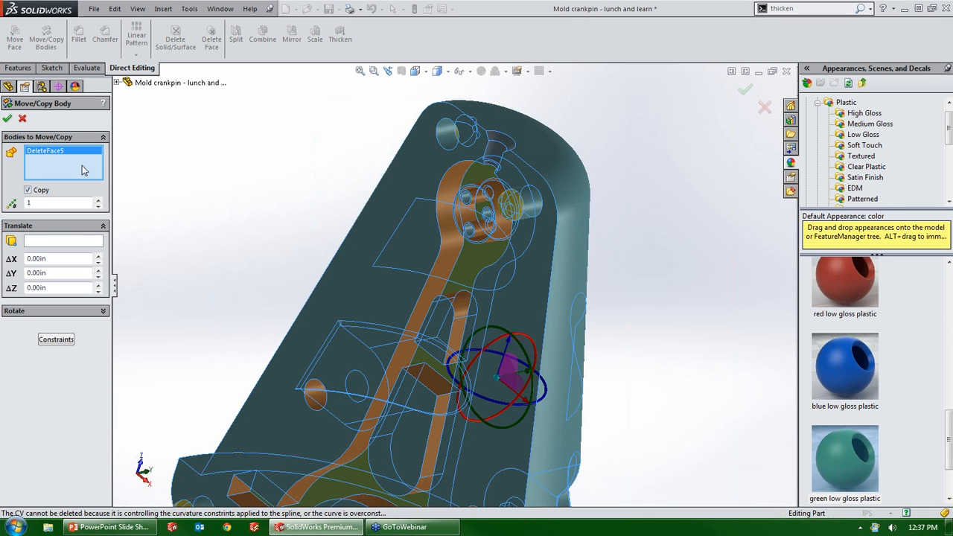
pyautogui.scroll(5, 361, 250)
pyautogui.moveTo(406, 260); pyautogui.dragTo(345, 253, button='middle')
pyautogui.moveTo(507, 306); pyautogui.dragTo(407, 349)
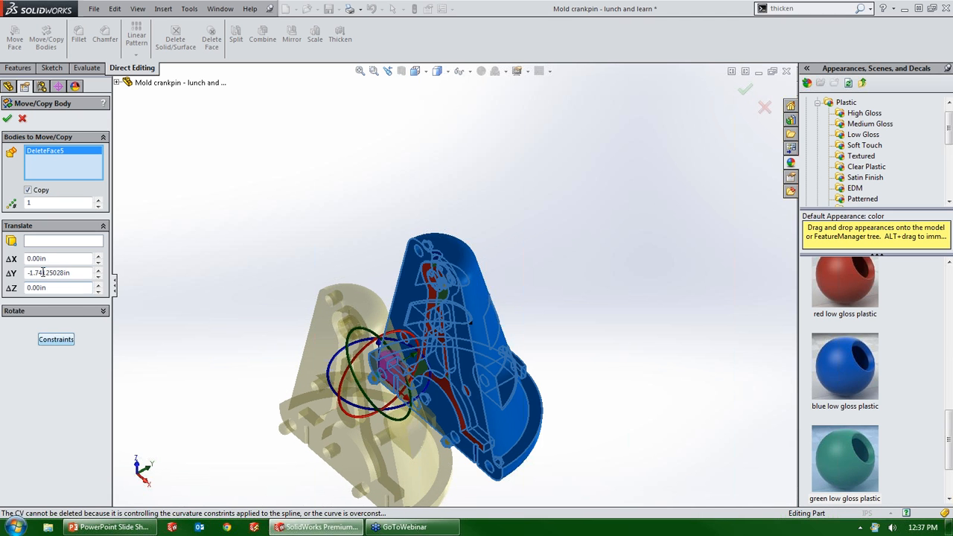
pyautogui.click(26, 311)
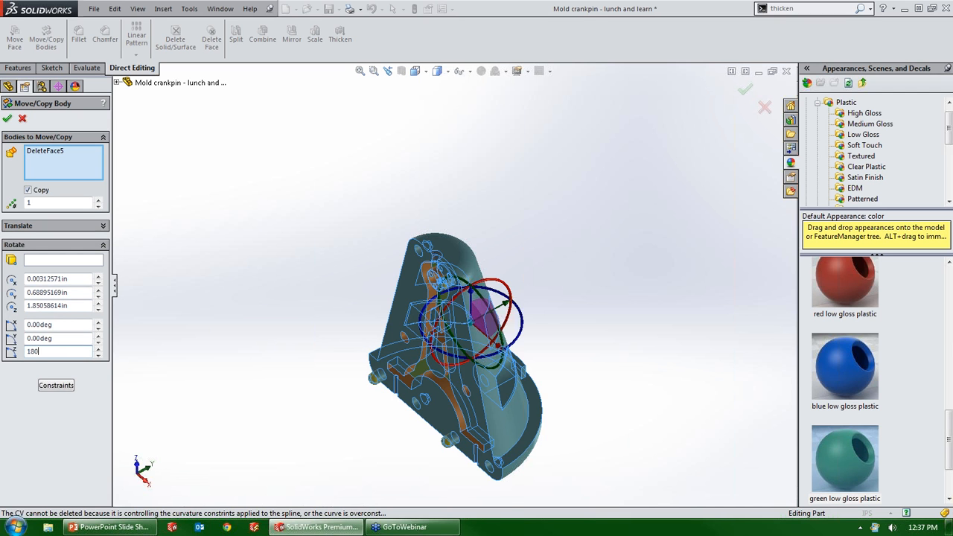
pyautogui.write('0')
pyautogui.press('Return')
pyautogui.scroll(-1, 511, 295)
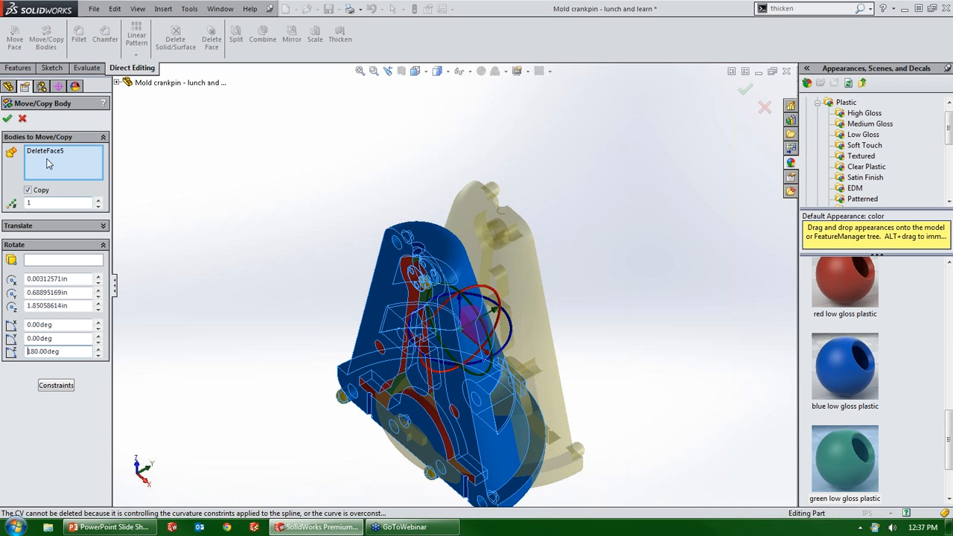
pyautogui.click(7, 119)
# Step: Move the rotated copy itself along negative Y so that it stands facing the original half across a gap
pyautogui.click(46, 38)
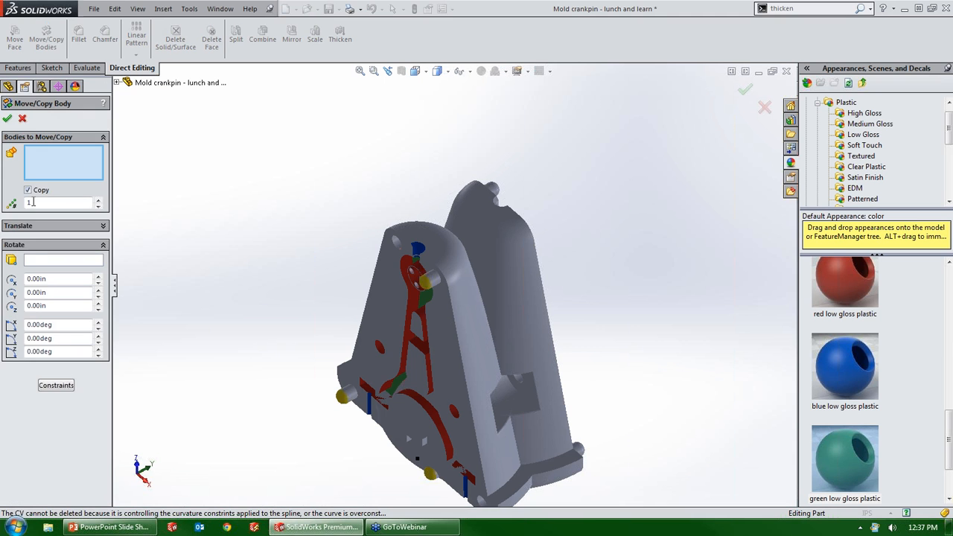
pyautogui.click(35, 193)
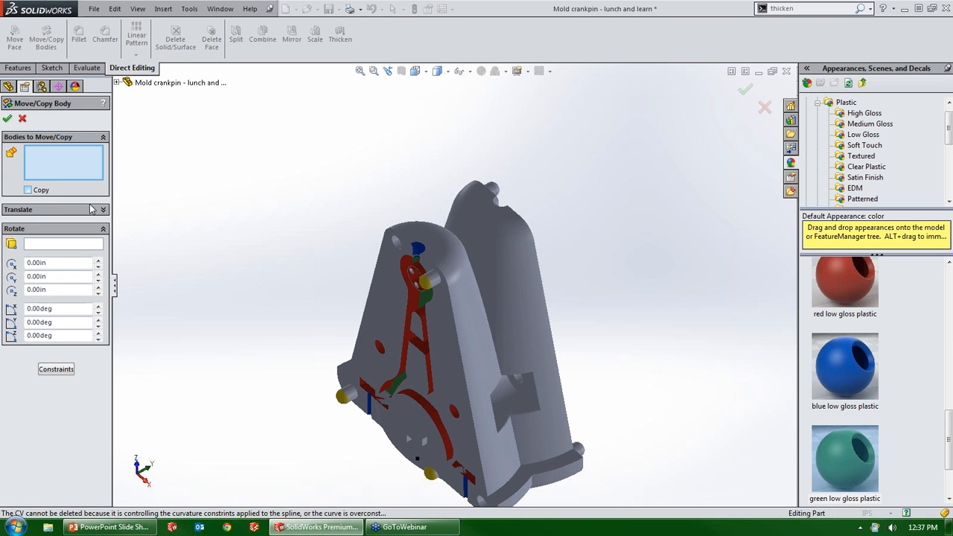
pyautogui.click(504, 276)
pyautogui.moveTo(504, 275); pyautogui.dragTo(415, 370)
pyautogui.scroll(-8, 471, 336)
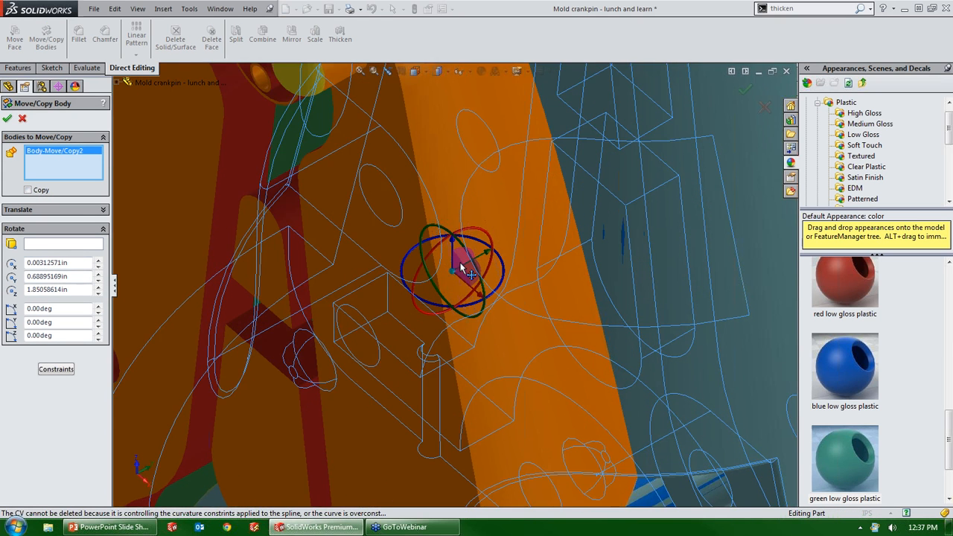
pyautogui.moveTo(484, 253); pyautogui.dragTo(8, 500)
pyautogui.scroll(8, 400, 327)
pyautogui.scroll(-4, 399, 326)
pyautogui.moveTo(405, 328); pyautogui.dragTo(387, 354, button='middle')
pyautogui.click(7, 118)
# Step: Examine the alignment pins and outer surfaces of the two separated mold halves
pyautogui.moveTo(285, 239); pyautogui.dragTo(430, 365, button='middle')
pyautogui.scroll(-6, 417, 312)
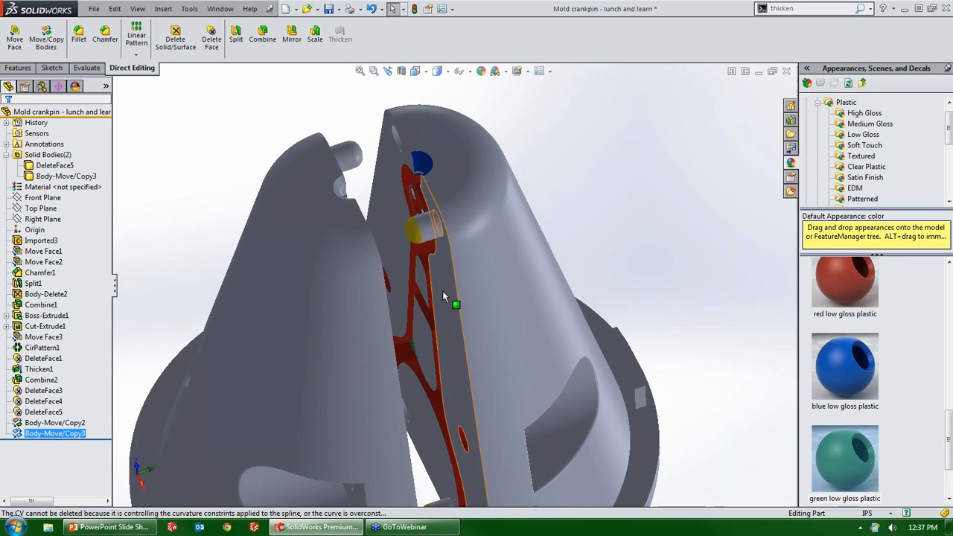
pyautogui.scroll(-2, 404, 244)
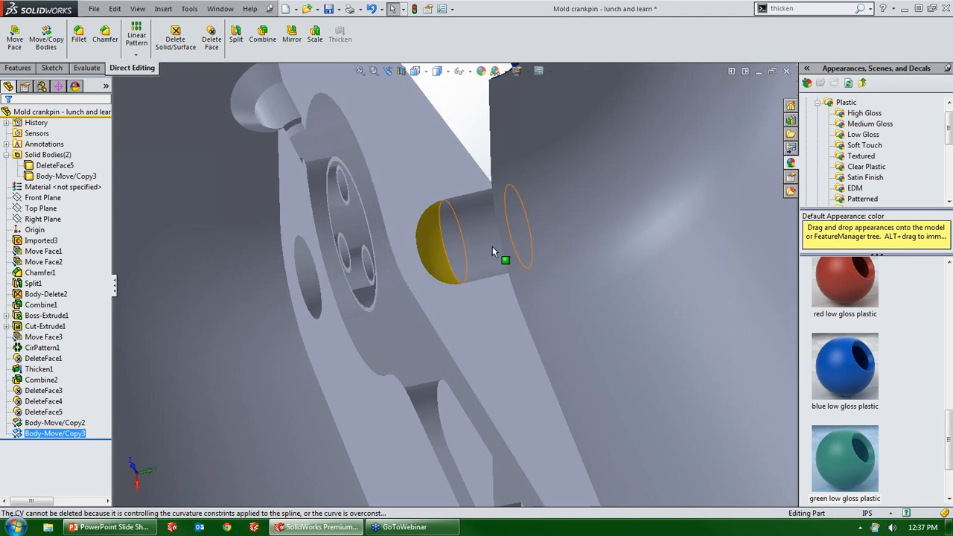
pyautogui.scroll(6, 392, 299)
pyautogui.scroll(-2, 396, 209)
pyautogui.moveTo(436, 182); pyautogui.dragTo(494, 319, button='middle')
pyautogui.scroll(2, 455, 228)
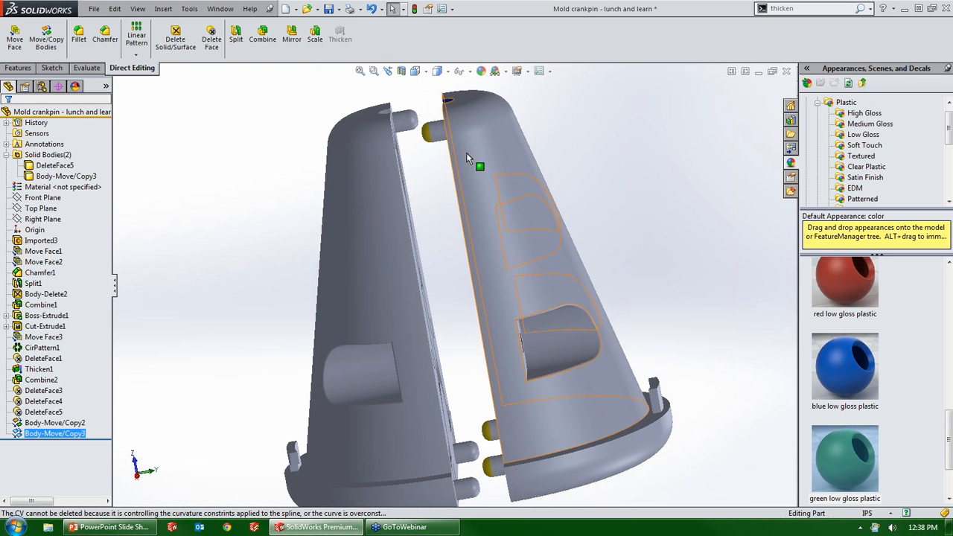
# Step: Examine the pin pockets and the ring with three posts on the parting side of the copied half
pyautogui.moveTo(444, 308); pyautogui.dragTo(487, 388, button='middle')
pyautogui.scroll(-4, 498, 217)
pyautogui.moveTo(489, 226); pyautogui.dragTo(454, 294, button='middle')
pyautogui.scroll(-4, 399, 186)
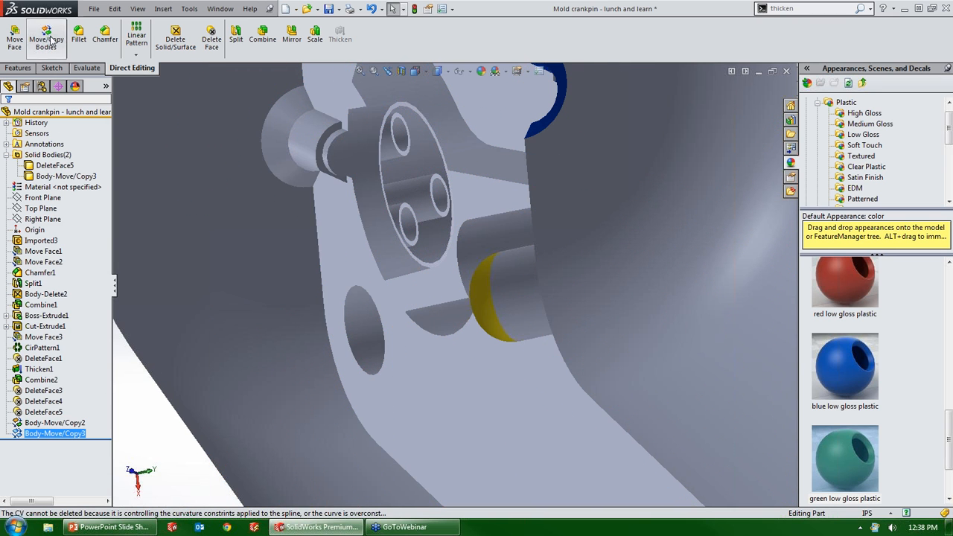
pyautogui.moveTo(292, 229); pyautogui.dragTo(436, 333, button='middle')
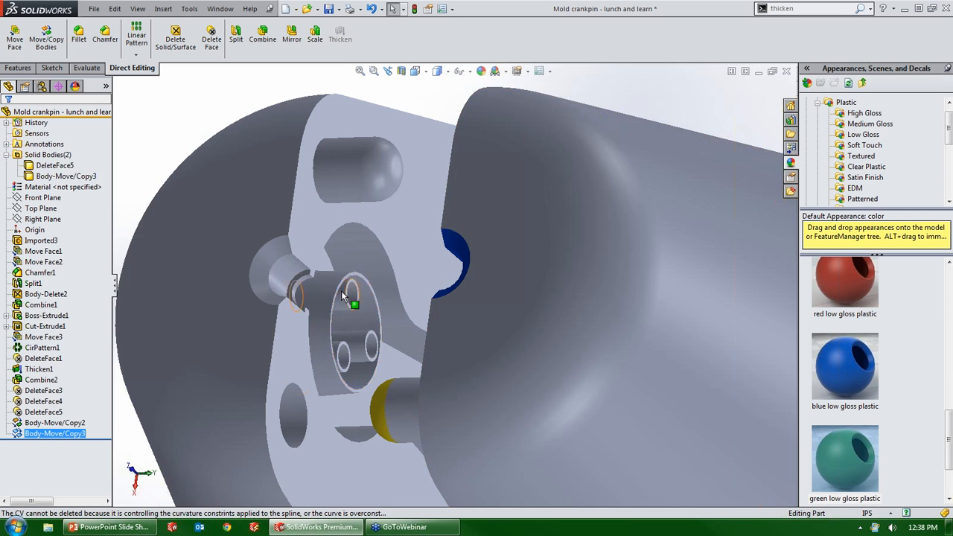
pyautogui.scroll(-3, 372, 322)
pyautogui.moveTo(372, 320)
pyautogui.mouseDown(button='middle')
pyautogui.moveTo(354, 332)
pyautogui.moveTo(362, 324)
pyautogui.mouseUp(button='middle')
pyautogui.scroll(-1, 362, 324)
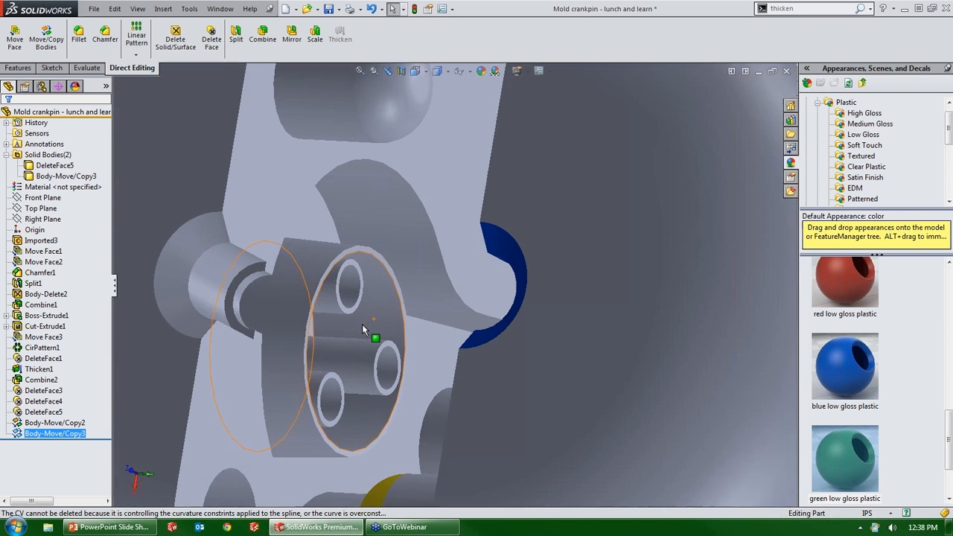
pyautogui.scroll(-1, 348, 302)
# Step: Hide the rotated copy of the mold half
pyautogui.moveTo(394, 271); pyautogui.dragTo(251, 255, button='middle')
pyautogui.click(250, 256)
pyautogui.click(298, 222)
# Step: Start a sketch on the ring-shaped end face of one hollow core post in the original mold half
pyautogui.moveTo(315, 287); pyautogui.dragTo(415, 307, button='middle')
pyautogui.moveTo(351, 229); pyautogui.dragTo(403, 225, button='middle')
pyautogui.scroll(-2, 404, 223)
pyautogui.scroll(3, 429, 212)
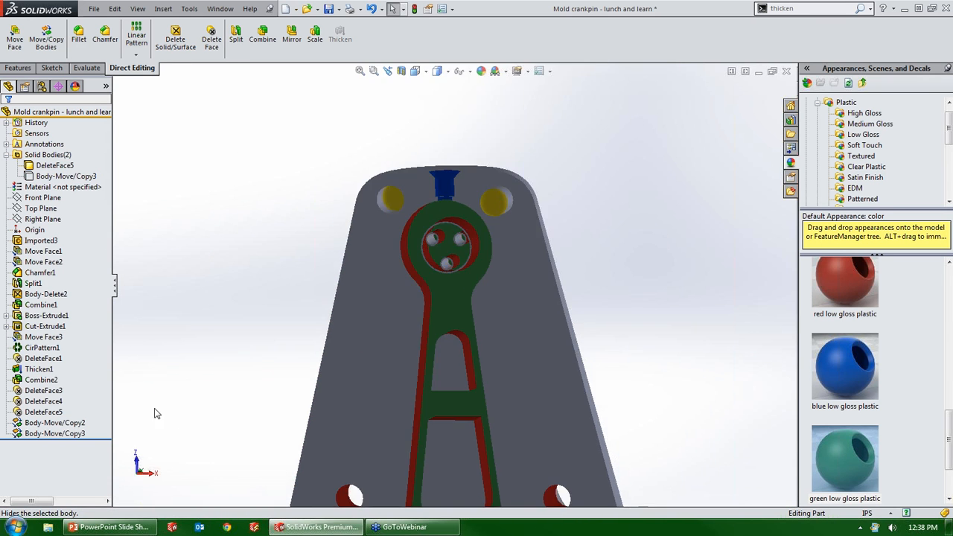
pyautogui.scroll(-3, 322, 289)
pyautogui.scroll(-2, 401, 269)
pyautogui.scroll(-5, 402, 270)
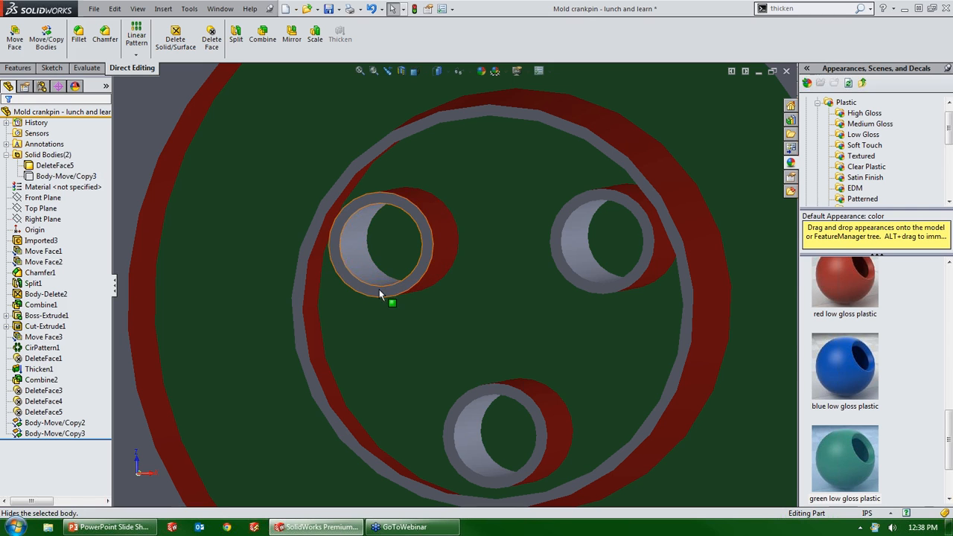
pyautogui.click(379, 291)
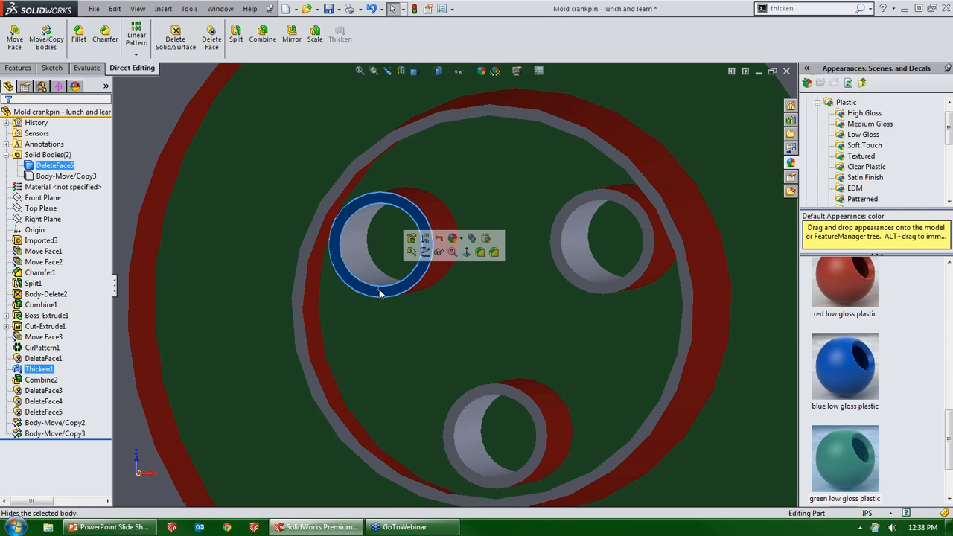
pyautogui.scroll(5, 381, 302)
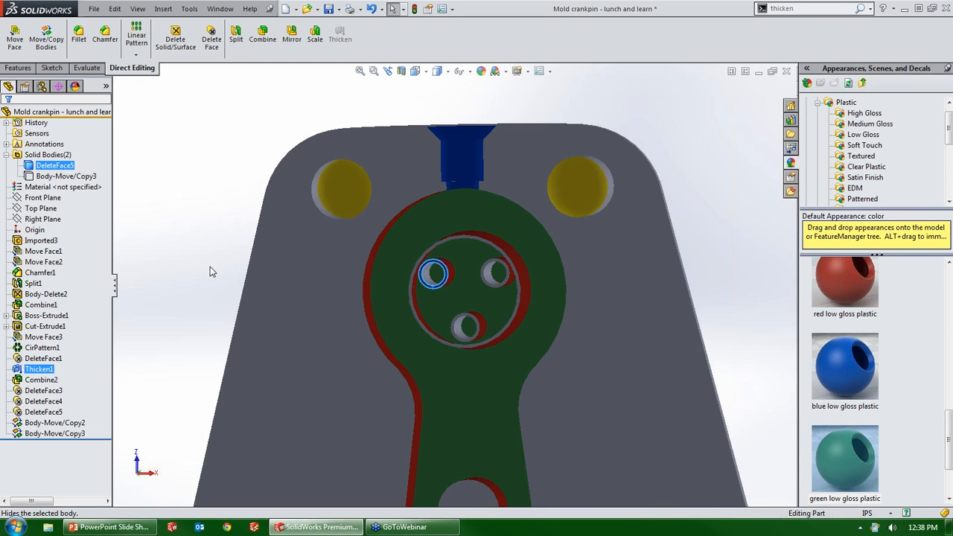
pyautogui.moveTo(165, 246); pyautogui.dragTo(199, 291, button='right')
pyautogui.scroll(-8, 457, 161)
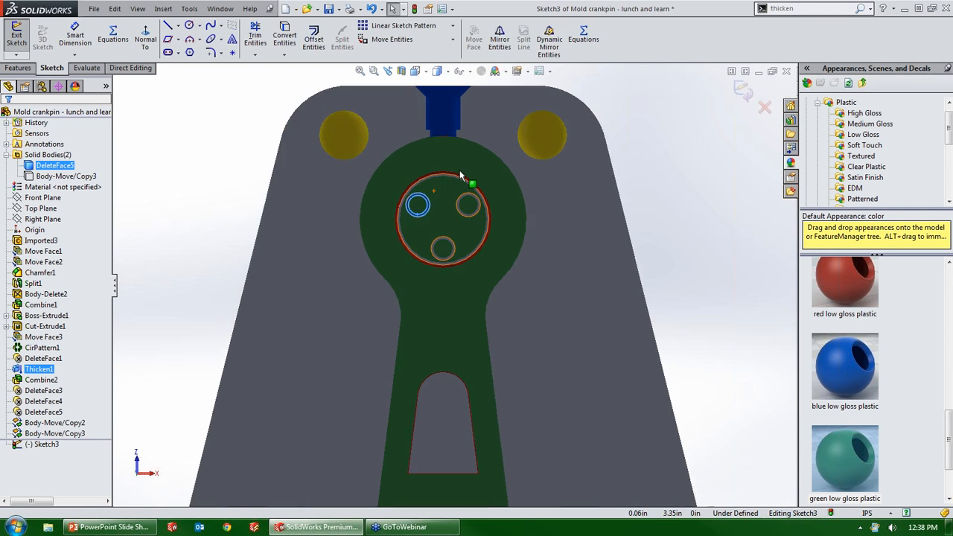
# Step: Convert the circular floor faces inside the three hollow posts into sketch circles
pyautogui.click(392, 263)
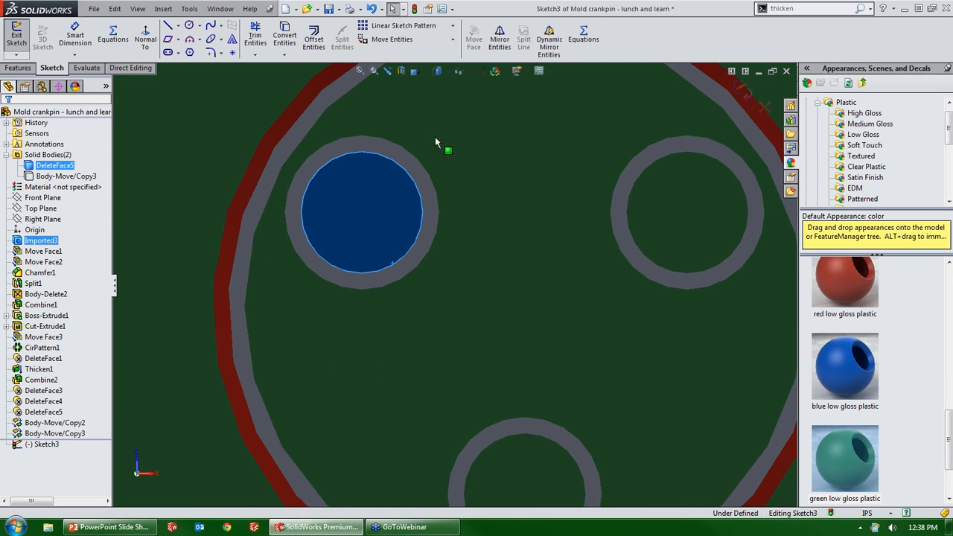
pyautogui.scroll(8, 269, 147)
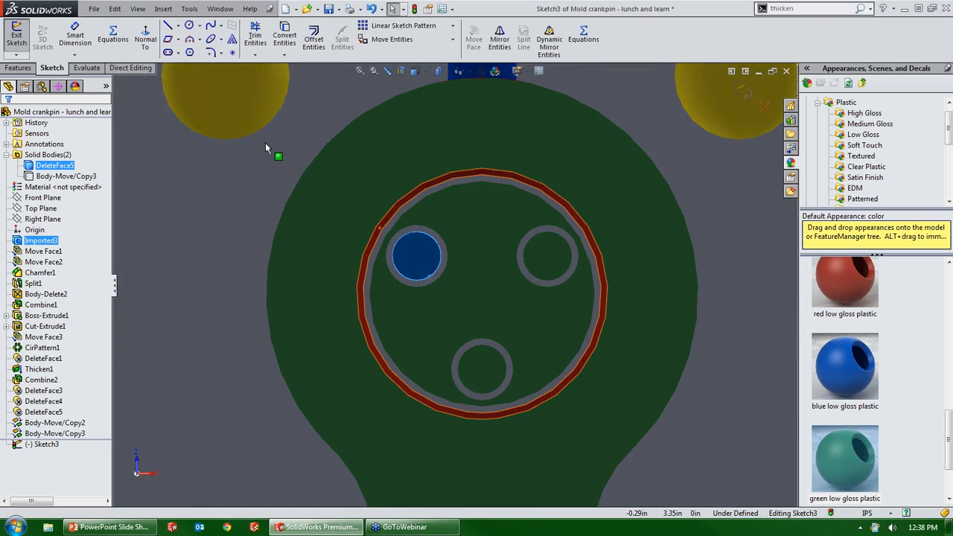
pyautogui.click(241, 187)
pyautogui.click(292, 46)
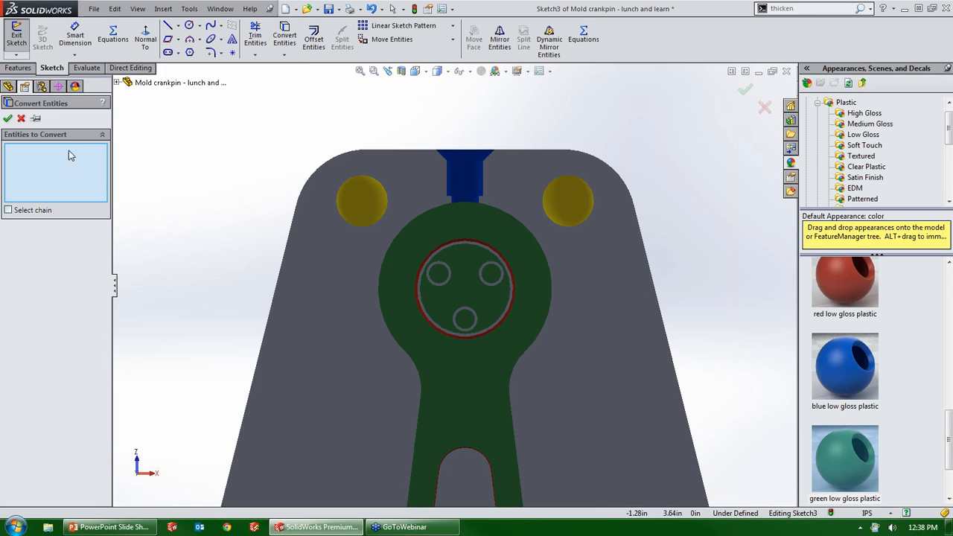
pyautogui.scroll(-5, 457, 313)
pyautogui.click(402, 276)
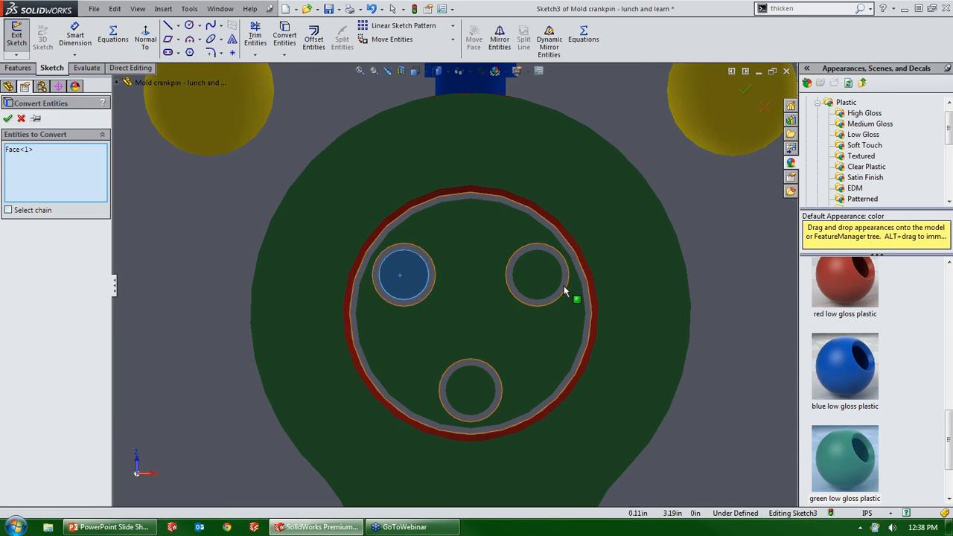
pyautogui.click(539, 270)
pyautogui.click(484, 398)
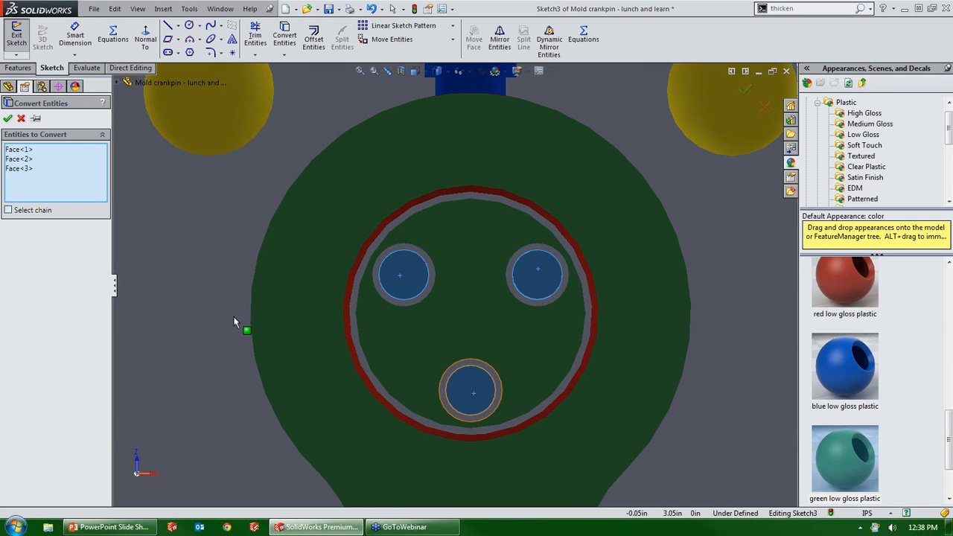
pyautogui.click(8, 119)
# Step: Extrude the three circles as a boss up to the floor surface inside the surrounding ring
pyautogui.scroll(-3, 438, 276)
pyautogui.moveTo(431, 283)
pyautogui.mouseDown(button='middle')
pyautogui.moveTo(436, 257)
pyautogui.moveTo(425, 287)
pyautogui.mouseUp(button='middle')
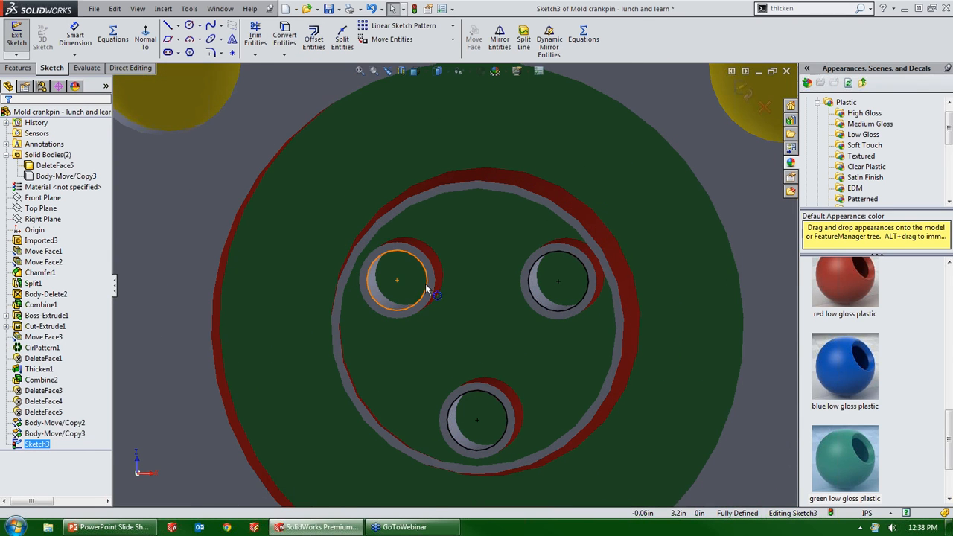
pyautogui.click(22, 68)
pyautogui.click(22, 37)
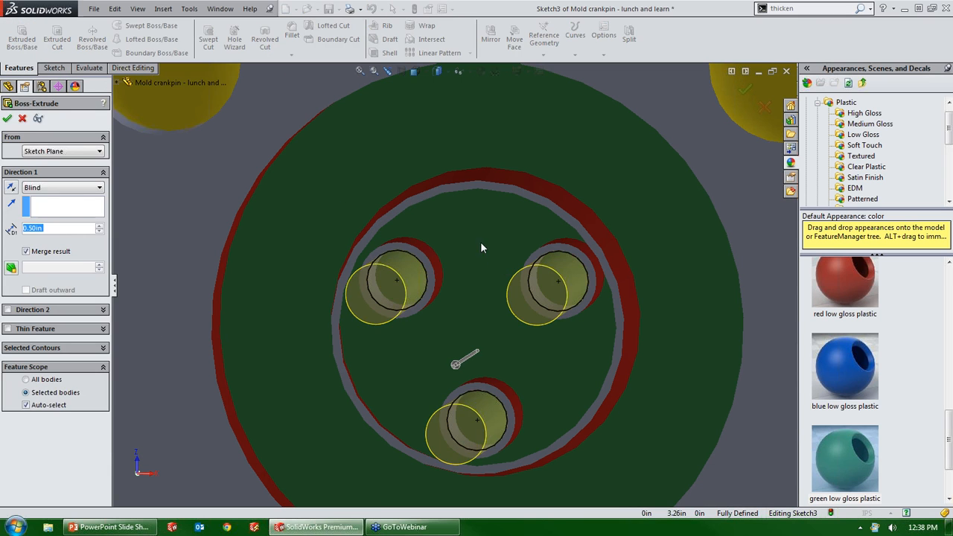
pyautogui.click(485, 245)
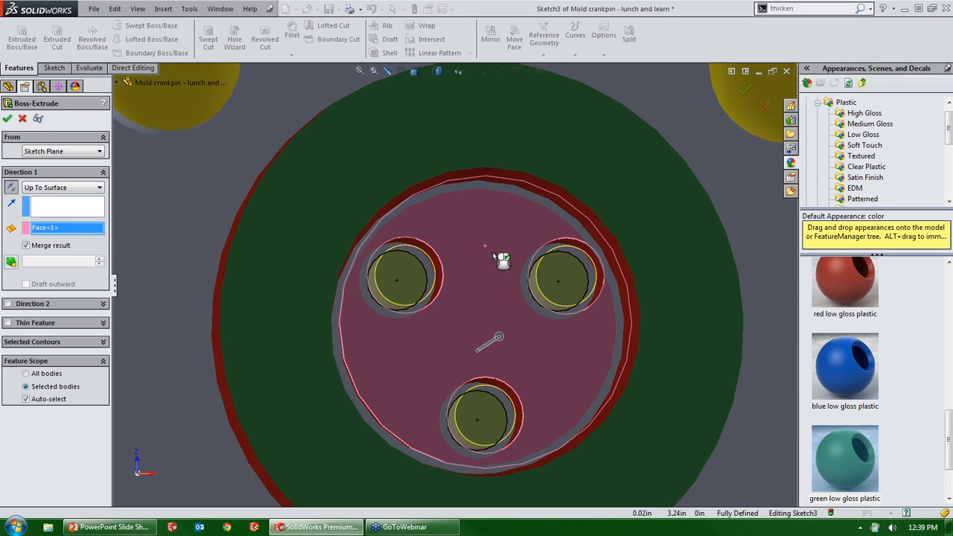
pyautogui.moveTo(491, 253); pyautogui.dragTo(498, 241, button='middle')
pyautogui.scroll(1, 499, 241)
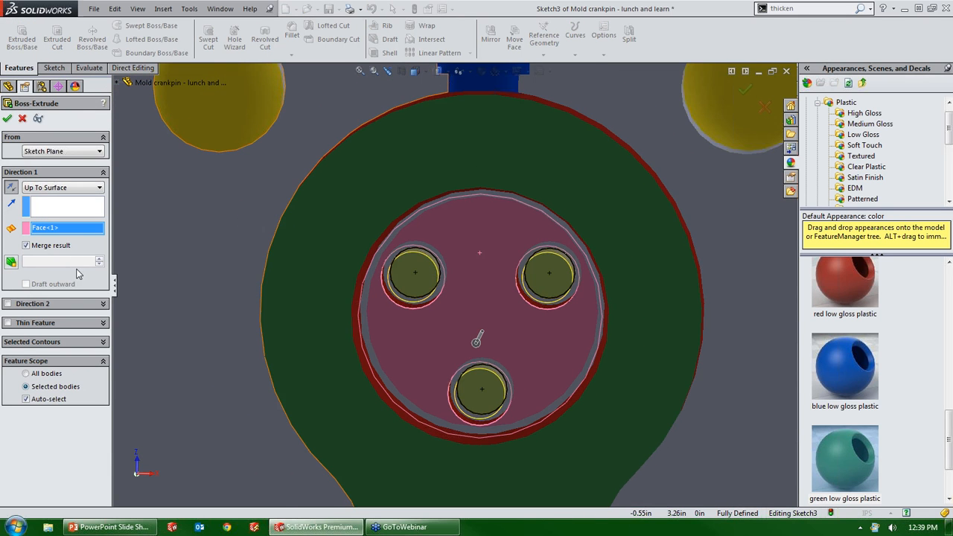
# Step: Add a second extrusion direction up to the vertex at an alignment pin's domed tip and complete the merged boss
pyautogui.click(8, 303)
pyautogui.click(100, 332)
pyautogui.click(100, 332)
pyautogui.scroll(1, 399, 233)
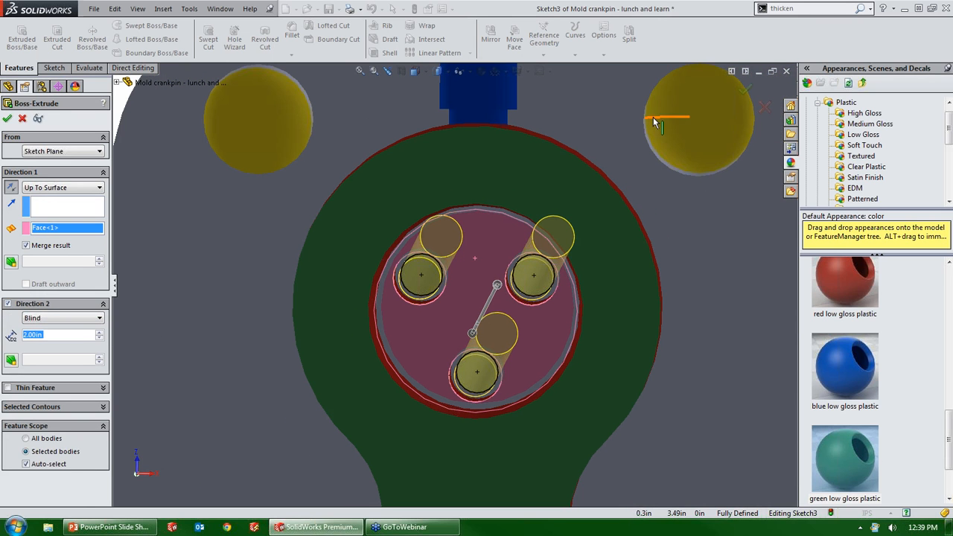
pyautogui.click(702, 126)
pyautogui.moveTo(698, 157); pyautogui.dragTo(667, 141, button='middle')
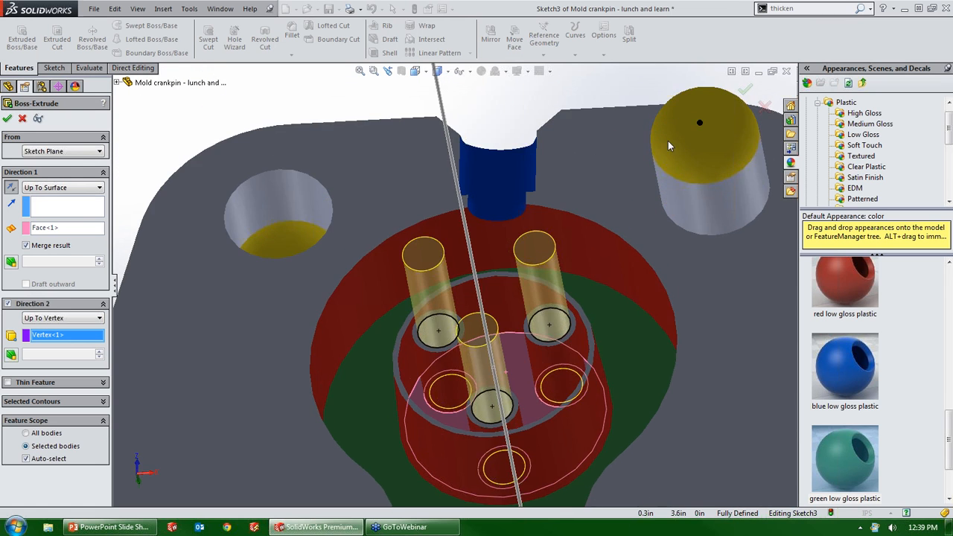
pyautogui.scroll(4, 668, 146)
pyautogui.scroll(-5, 623, 210)
pyautogui.scroll(5, 399, 238)
pyautogui.moveTo(471, 202); pyautogui.dragTo(387, 192, button='middle')
pyautogui.scroll(-1, 399, 238)
pyautogui.scroll(-1, 290, 271)
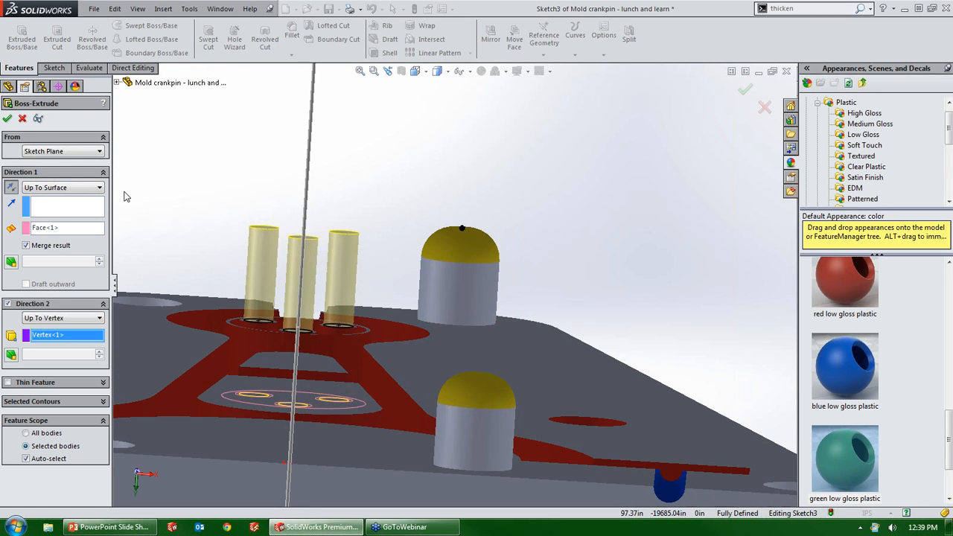
pyautogui.click(9, 119)
# Step: Show the hidden rotated copy of the mold half again
pyautogui.moveTo(504, 265); pyautogui.dragTo(353, 270, button='middle')
pyautogui.moveTo(361, 308); pyautogui.dragTo(346, 334, button='middle')
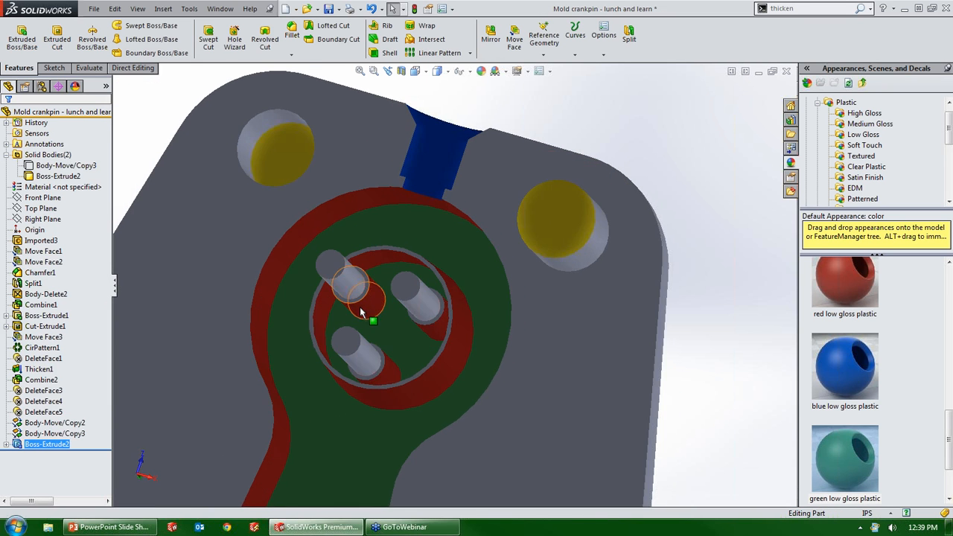
pyautogui.scroll(5, 365, 309)
pyautogui.click(48, 169)
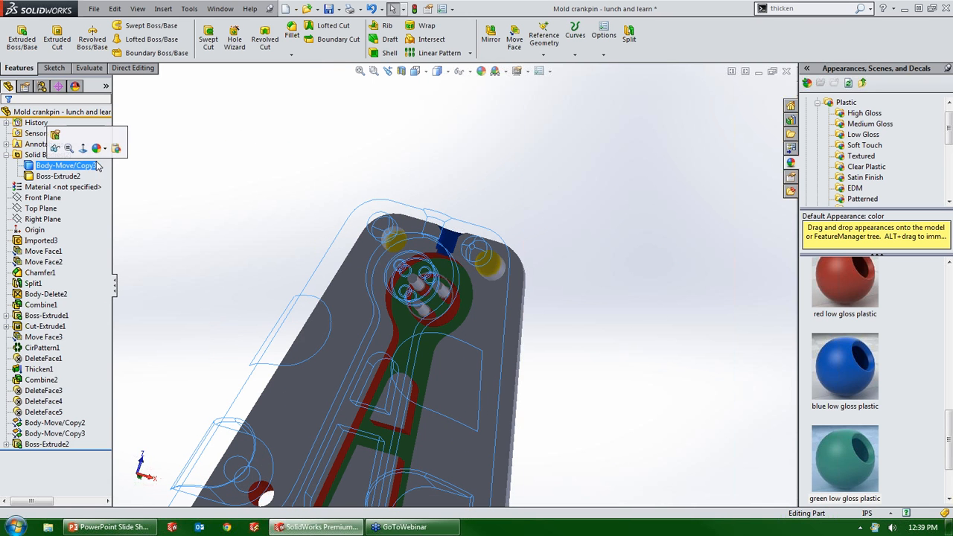
pyautogui.click(56, 150)
# Step: Examine the hollow posts on the copied half, the extended core pins opposite and the outer surfaces of both halves
pyautogui.moveTo(361, 295); pyautogui.dragTo(429, 327, button='middle')
pyautogui.click(481, 224)
pyautogui.scroll(-4, 433, 328)
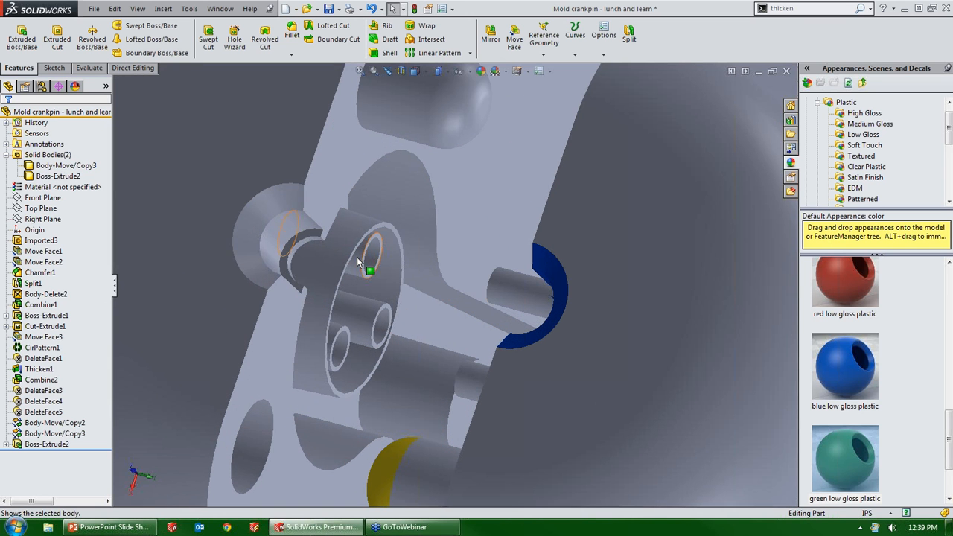
pyautogui.scroll(5, 402, 287)
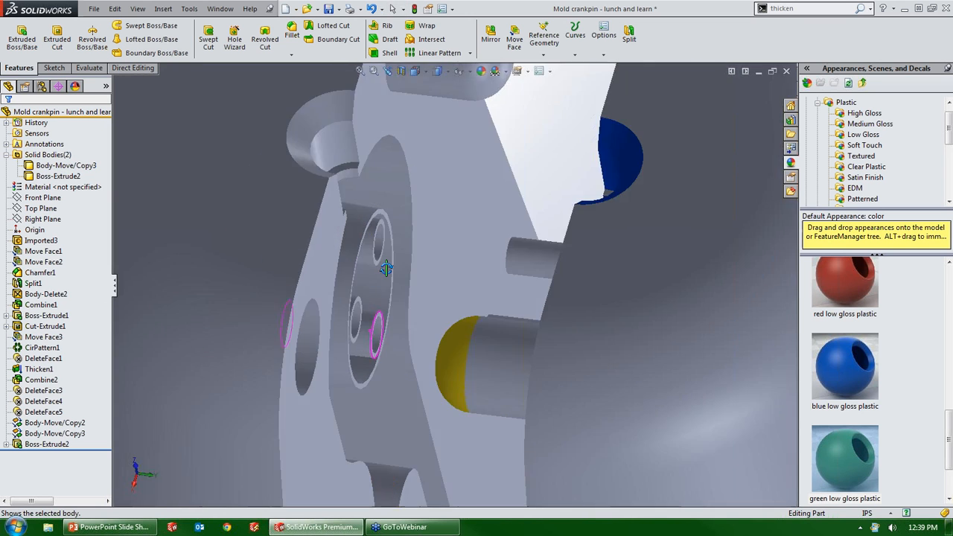
pyautogui.moveTo(478, 285); pyautogui.dragTo(447, 404, button='middle')
pyautogui.scroll(-4, 588, 400)
pyautogui.scroll(6, 587, 400)
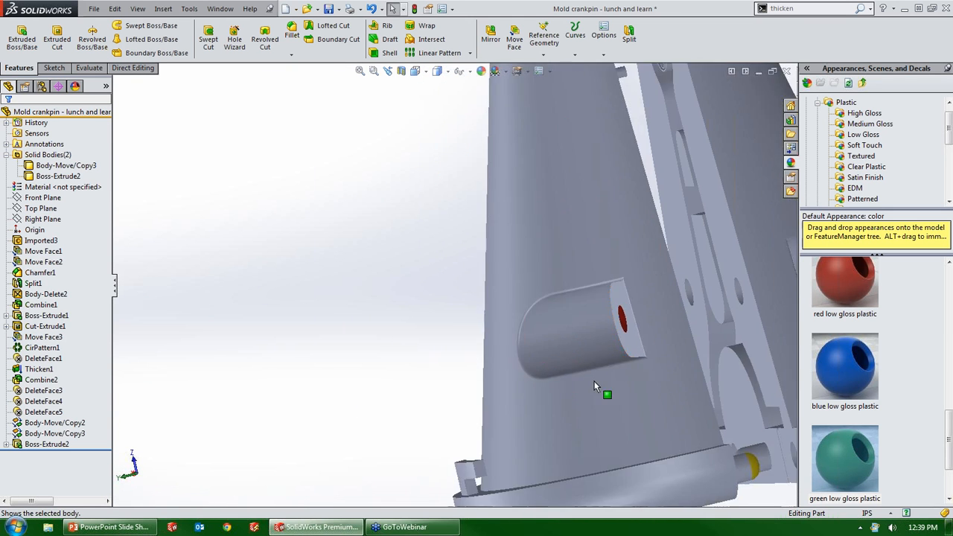
pyautogui.moveTo(580, 302); pyautogui.dragTo(553, 344, button='middle')
pyautogui.scroll(-2, 522, 203)
pyautogui.middleClick(505, 231)
pyautogui.moveTo(504, 231); pyautogui.dragTo(418, 217, button='middle')
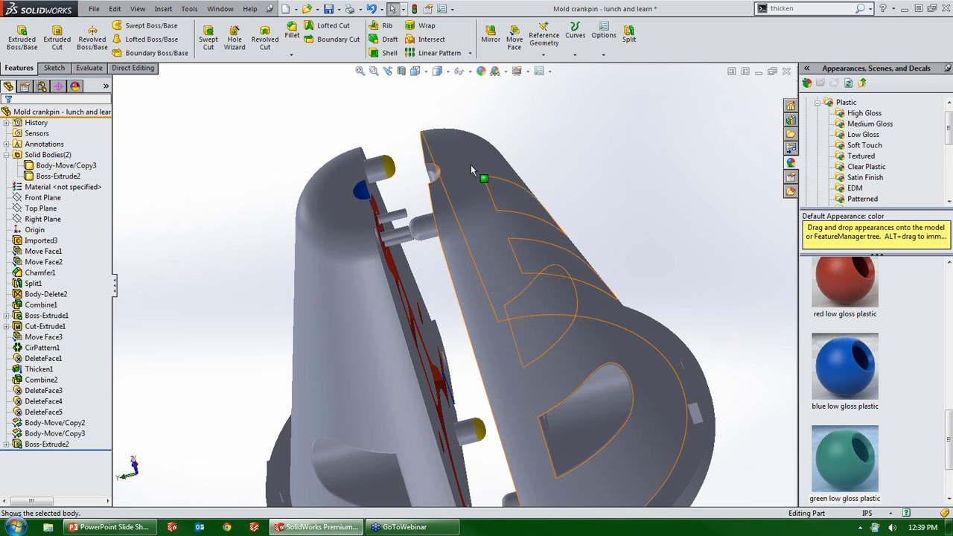
pyautogui.moveTo(404, 203); pyautogui.dragTo(383, 209, button='middle')
# Step: Start Save Bodies for the solid bodies and assign body 1, the half with the extended core pins, to the file male-ll
pyautogui.click(37, 156)
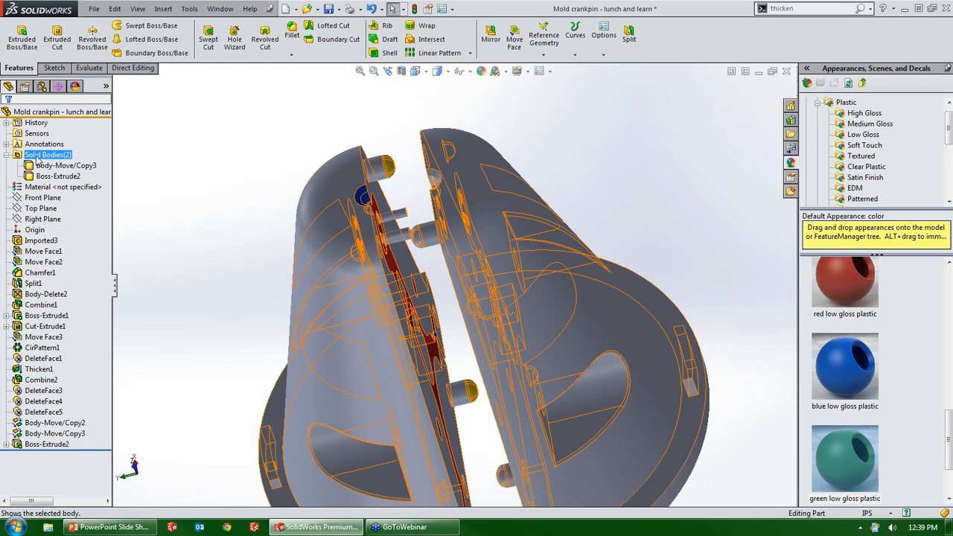
pyautogui.rightClick(38, 157)
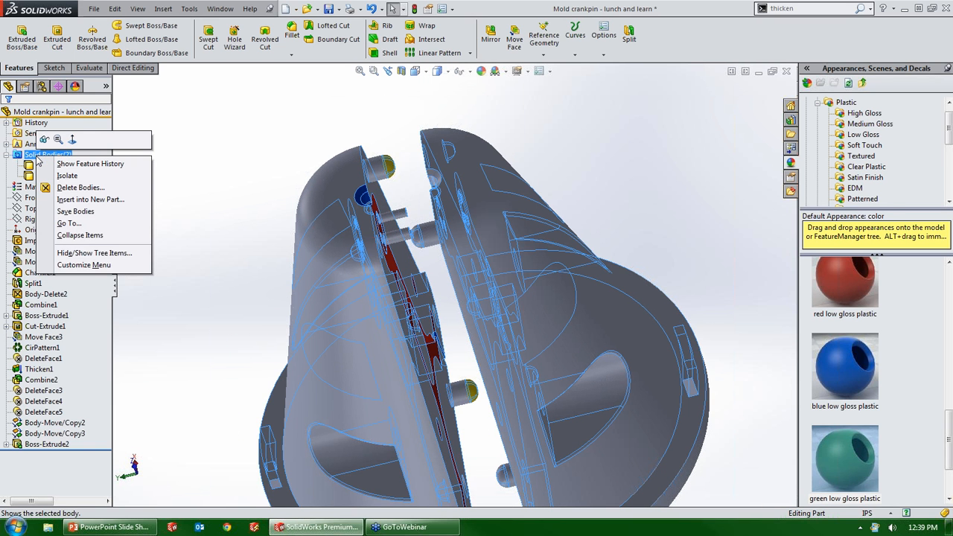
pyautogui.click(75, 211)
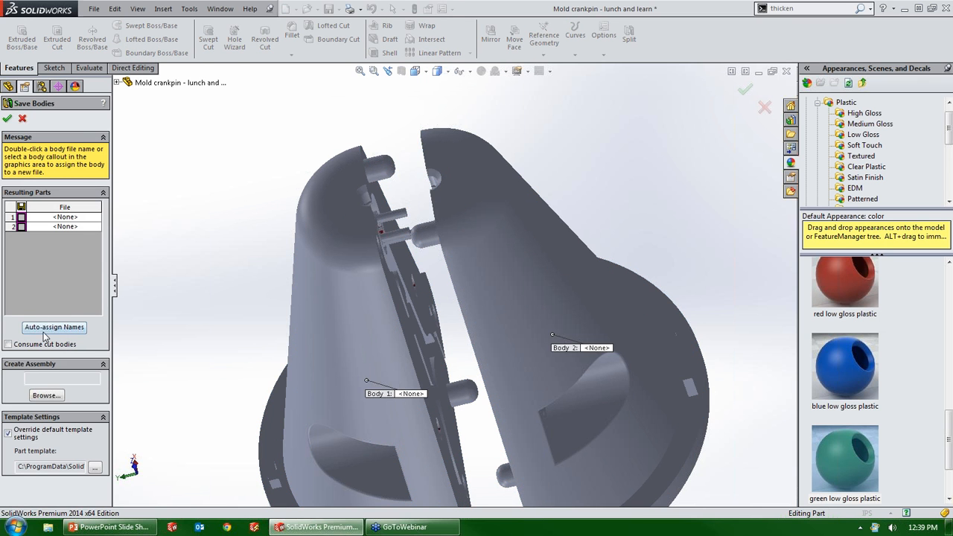
pyautogui.click(85, 218)
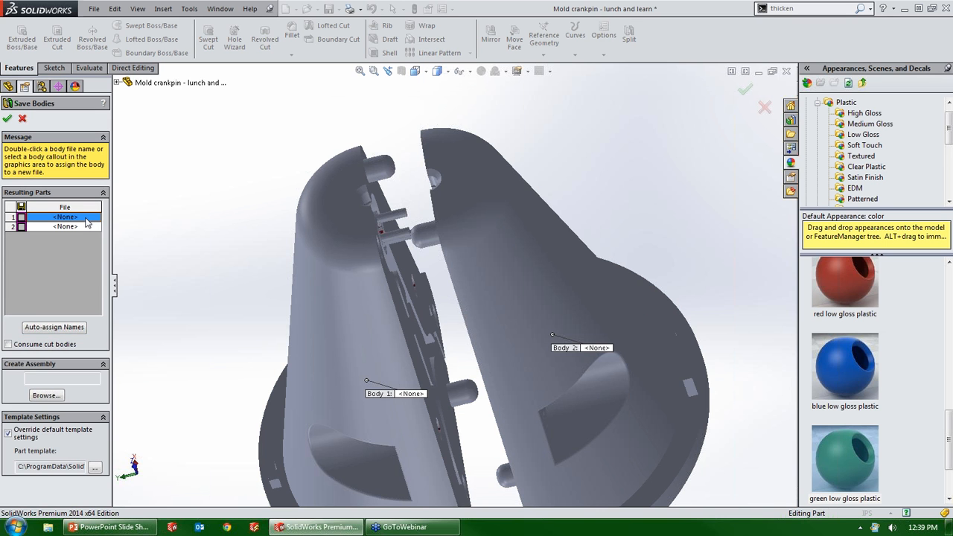
pyautogui.doubleClick(67, 217)
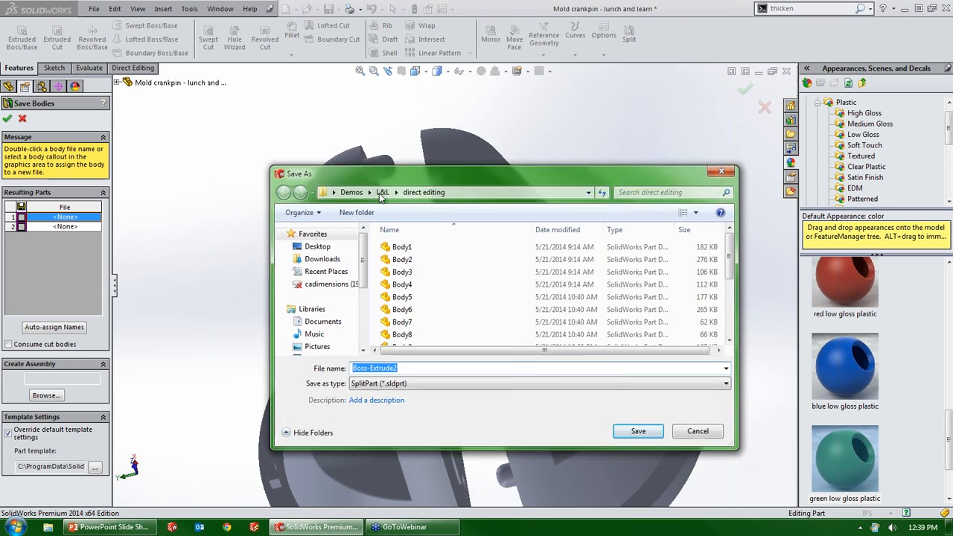
pyautogui.write('male')
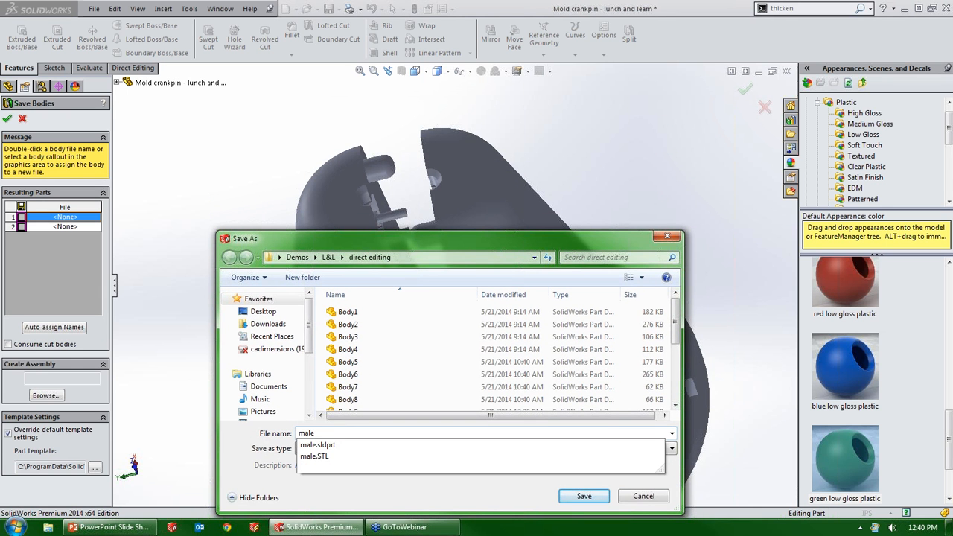
pyautogui.write('-f')
pyautogui.write('ll')
pyautogui.press('Return')
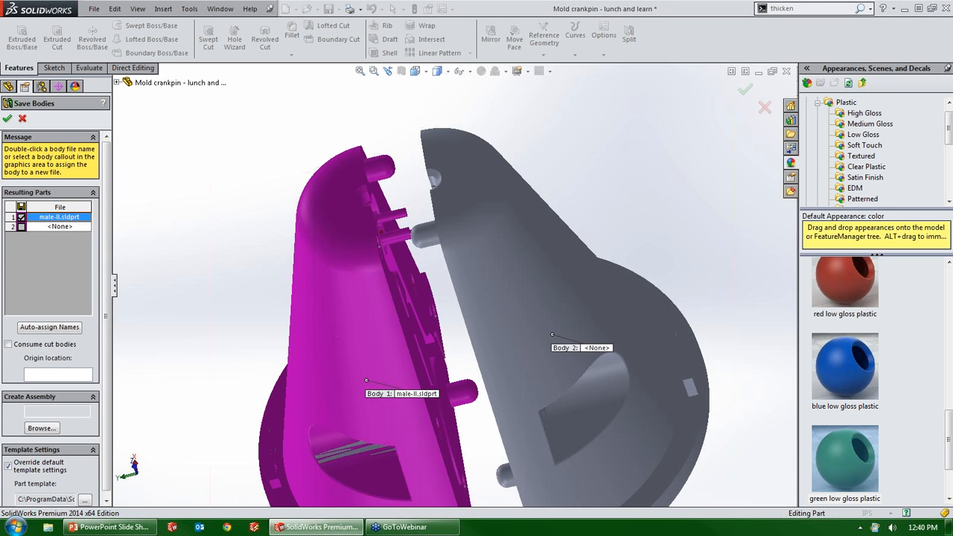
# Step: Assign body 2 to the file female-ll and save both mold halves as separate parts
pyautogui.doubleClick(73, 226)
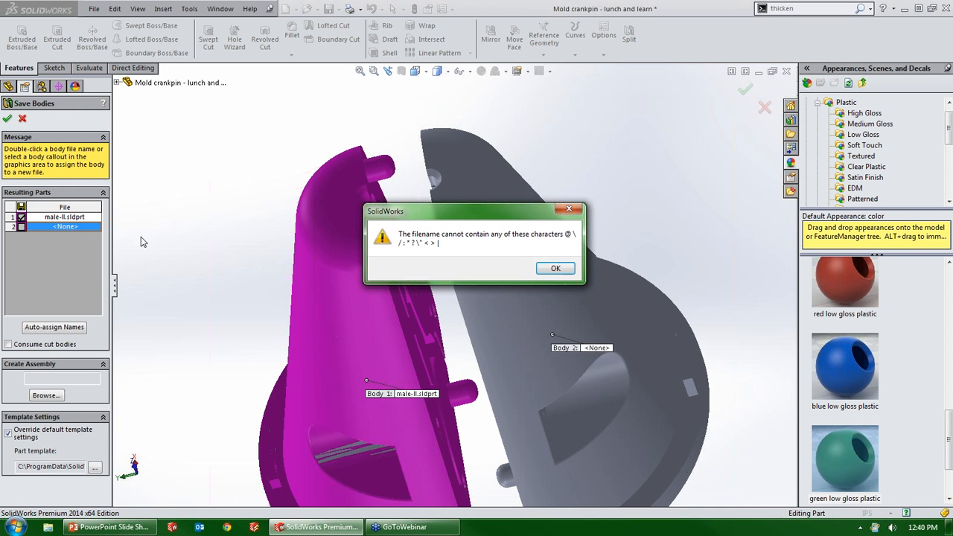
pyautogui.click(555, 268)
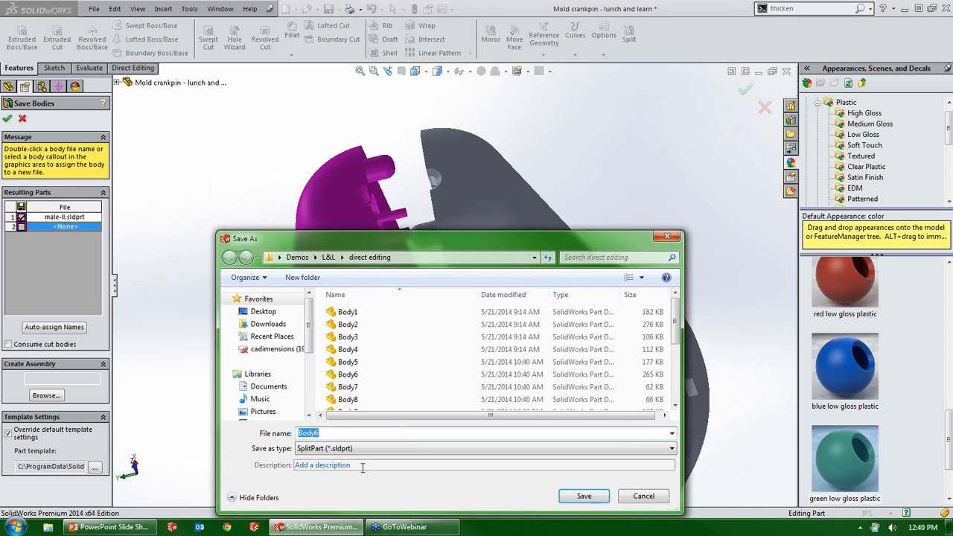
pyautogui.write('female-ll')
pyautogui.press('Return')
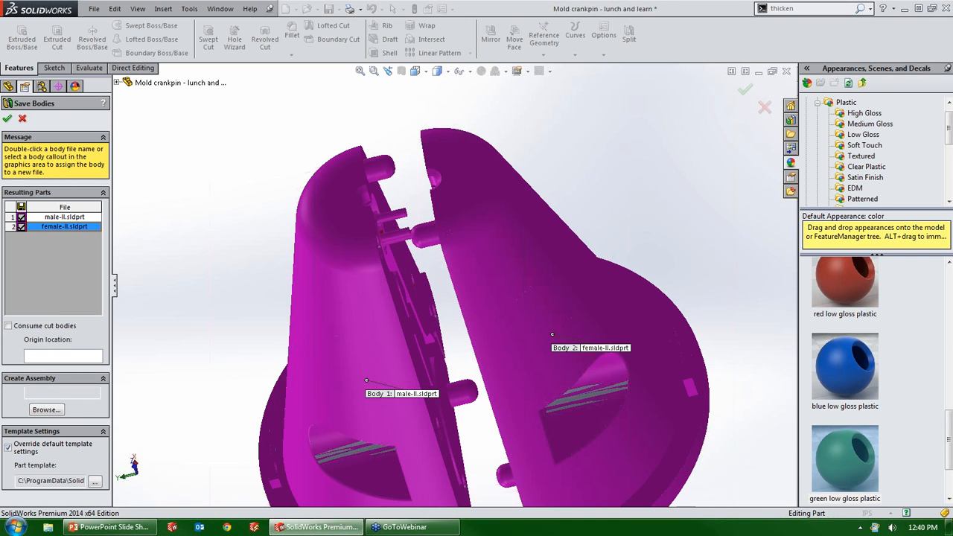
pyautogui.scroll(1, 453, 286)
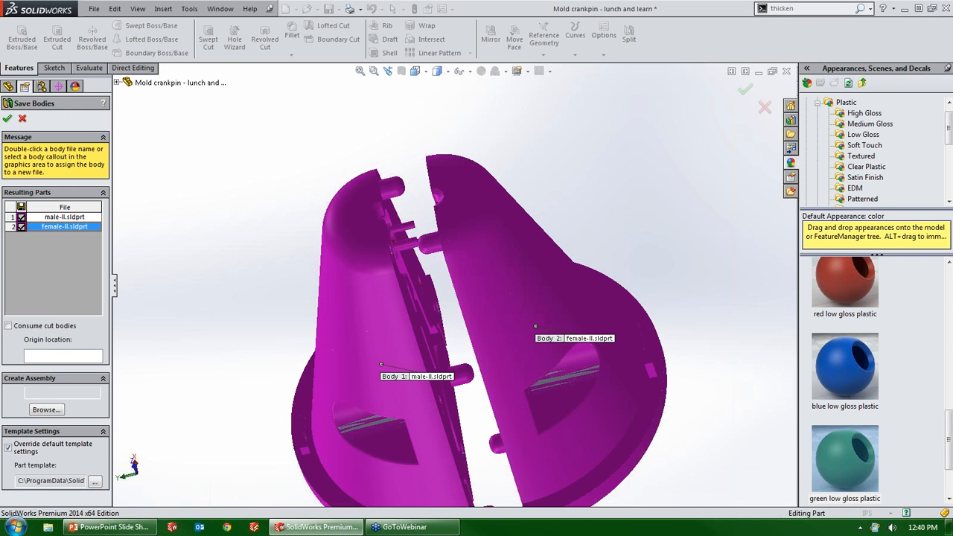
pyautogui.moveTo(484, 217); pyautogui.dragTo(358, 268, button='middle')
pyautogui.click(6, 118)
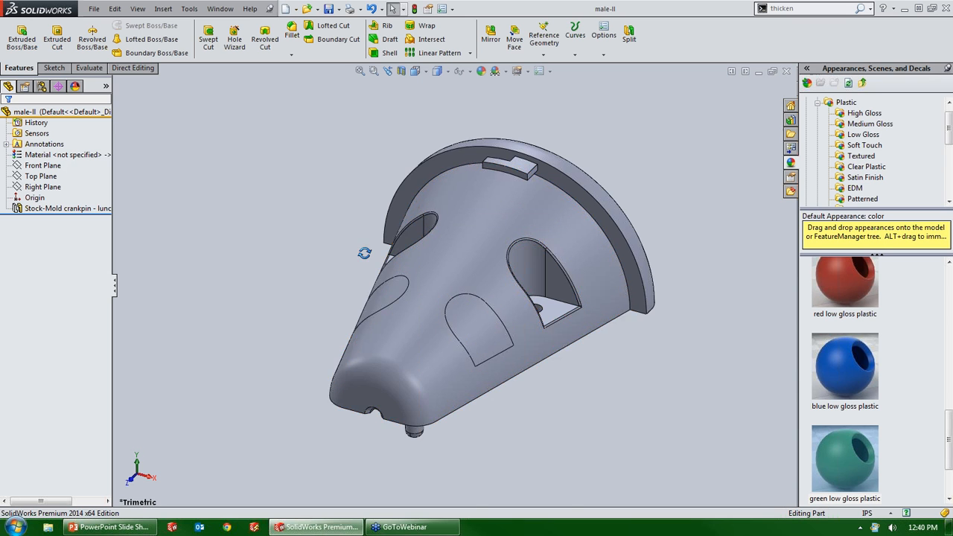
# Step: Examine the parting face of the male-ll part and its single stock feature linked to the original mold
pyautogui.moveTo(362, 274); pyautogui.dragTo(402, 92, button='middle')
pyautogui.moveTo(433, 352); pyautogui.dragTo(393, 150, button='middle')
pyautogui.scroll(-1, 414, 247)
pyautogui.scroll(-2, 342, 177)
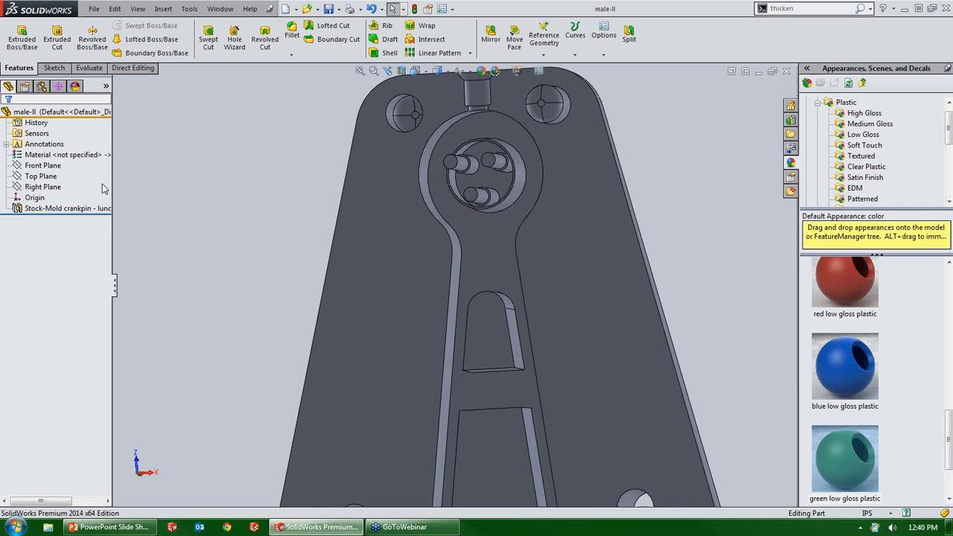
pyautogui.click(72, 211)
pyautogui.scroll(1, 278, 234)
pyautogui.moveTo(278, 234); pyautogui.dragTo(342, 217, button='middle')
pyautogui.scroll(1, 342, 217)
pyautogui.click(341, 221)
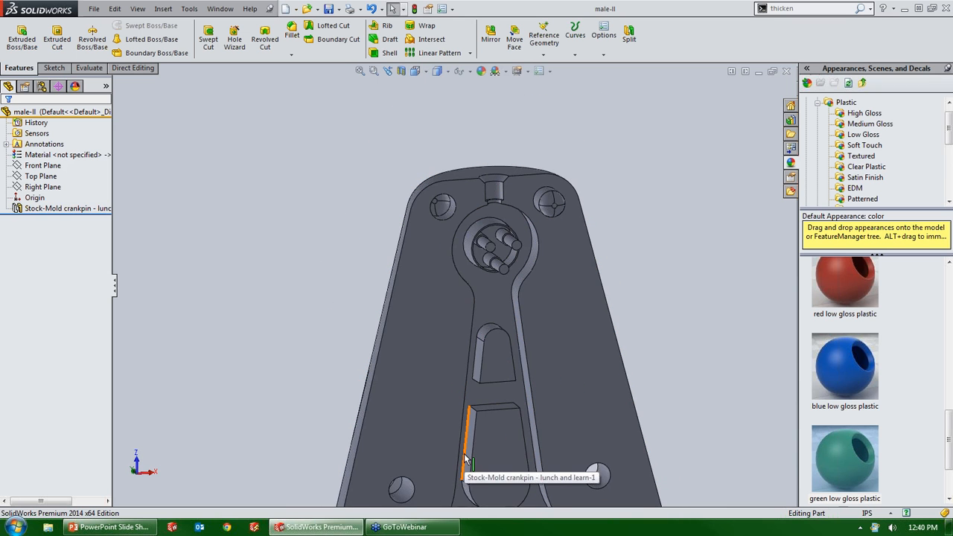
# Step: Examine the three extended core pins in the round pocket and the surrounding cavity of the male-ll part
pyautogui.moveTo(481, 301); pyautogui.dragTo(426, 292, button='middle')
pyautogui.scroll(2, 453, 265)
pyautogui.scroll(-3, 456, 262)
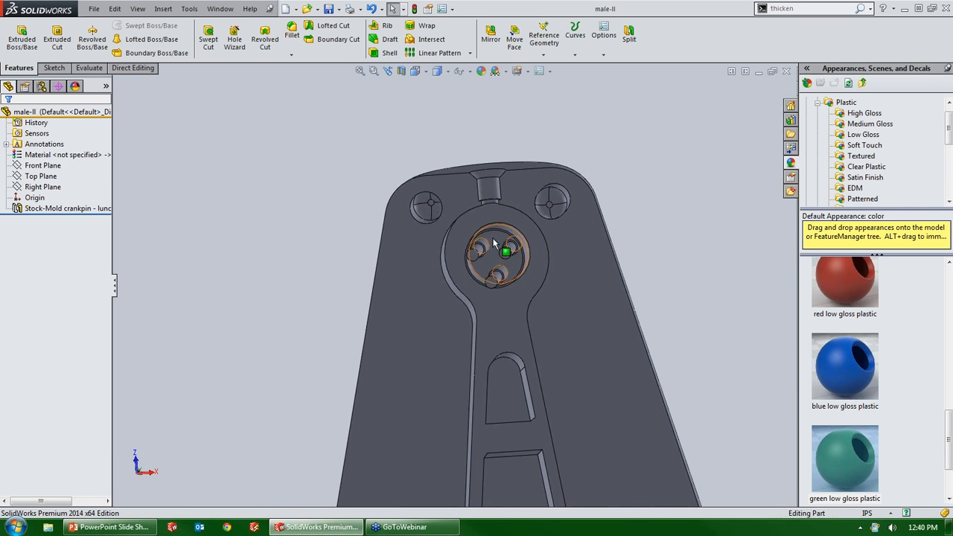
pyautogui.scroll(-3, 496, 245)
pyautogui.moveTo(496, 255); pyautogui.dragTo(485, 233, button='middle')
pyautogui.scroll(2, 486, 233)
pyautogui.moveTo(446, 321); pyautogui.dragTo(531, 353, button='middle')
pyautogui.scroll(5, 443, 355)
pyautogui.scroll(-3, 531, 354)
pyautogui.moveTo(448, 190); pyautogui.dragTo(440, 201, button='middle')
pyautogui.scroll(-2, 441, 201)
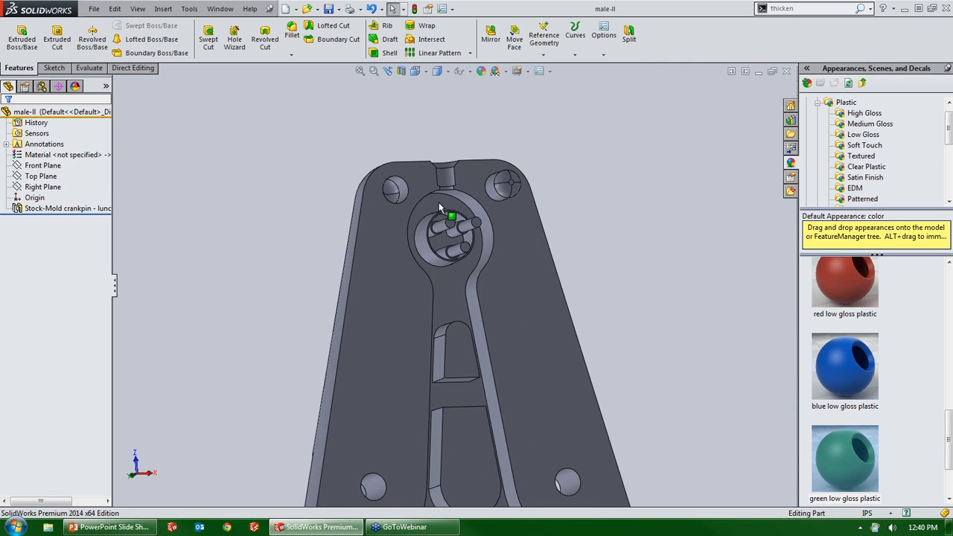
# Step: Start saving the male-ll part under the same name in STL format in the direct editing folder
pyautogui.click(94, 8)
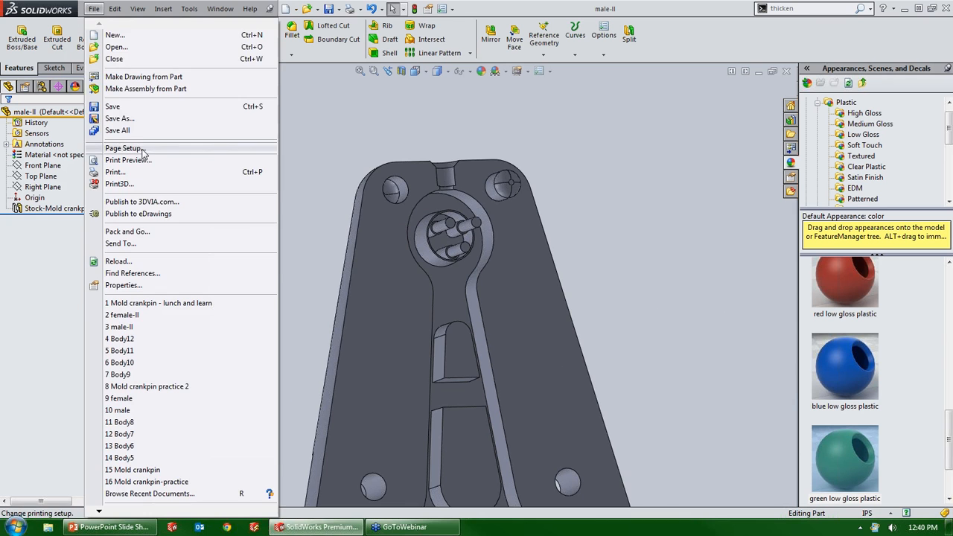
pyautogui.click(119, 119)
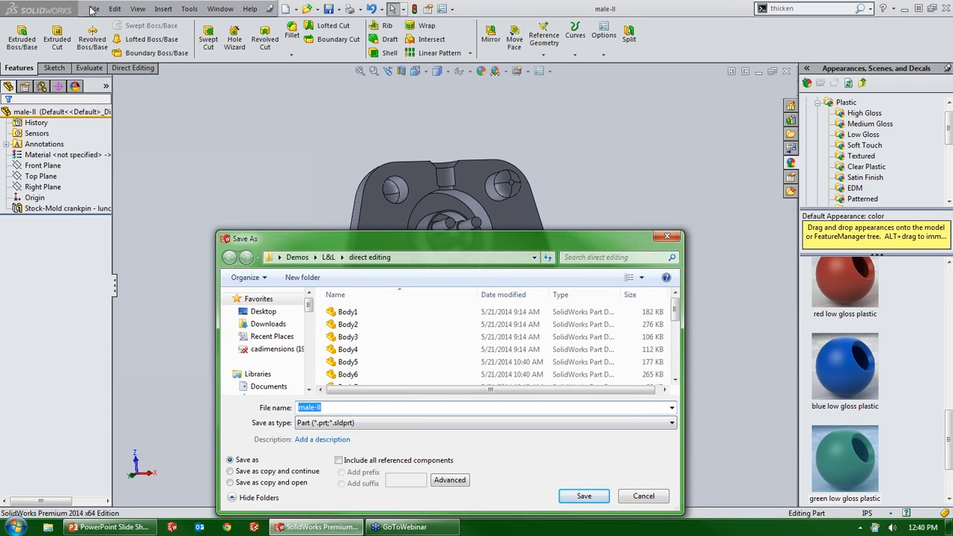
pyautogui.click(360, 422)
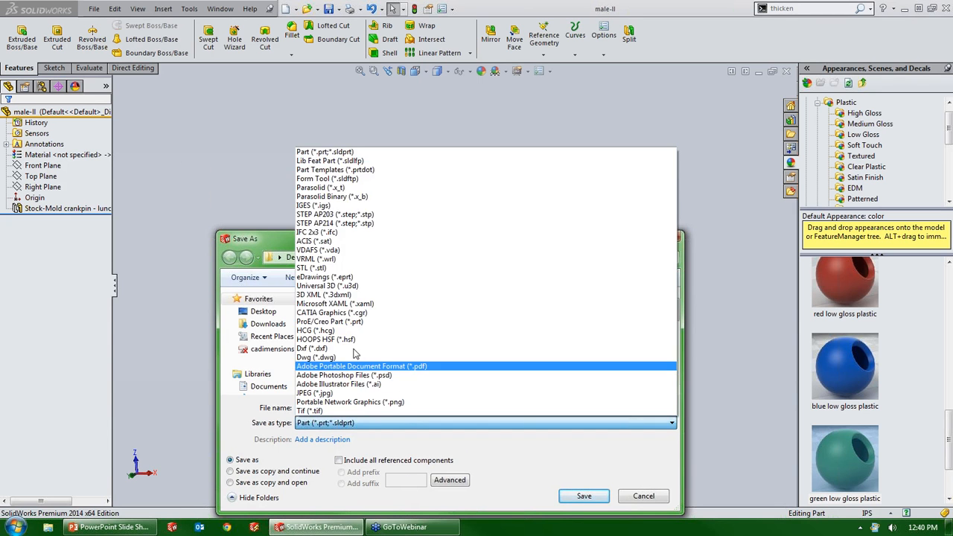
pyautogui.click(349, 268)
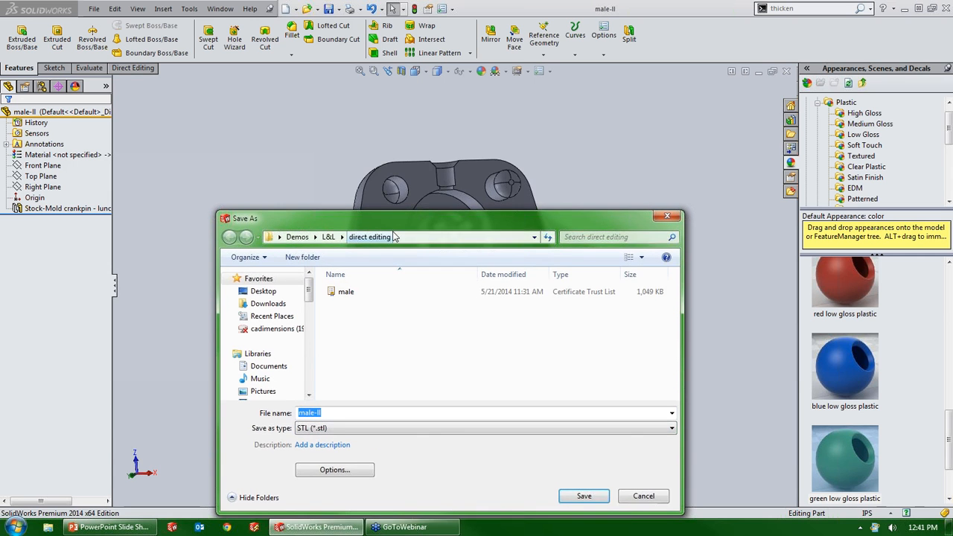
pyautogui.moveTo(387, 240); pyautogui.dragTo(181, 22)
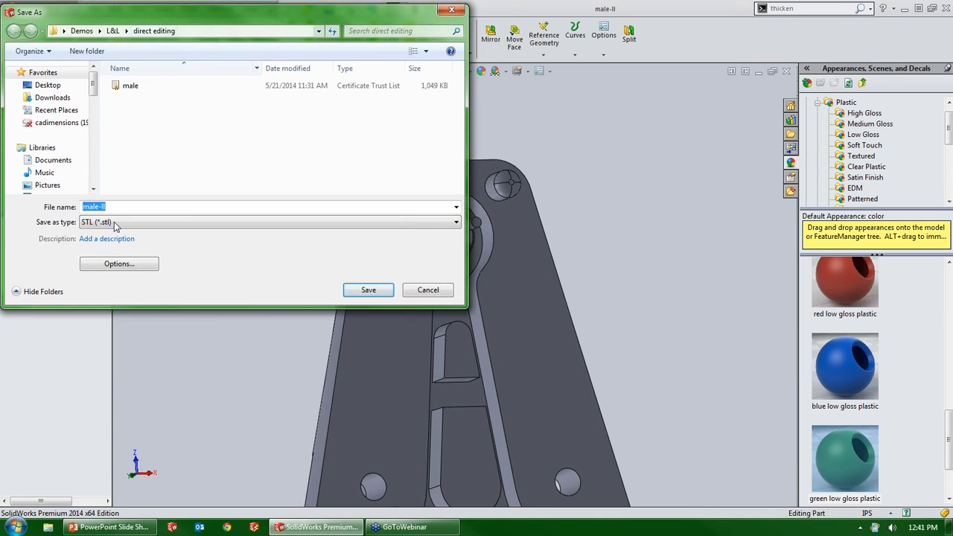
# Step: Compare the Coarse and Fine resolutions in the STL export options and keep Fine
pyautogui.click(119, 264)
pyautogui.moveTo(447, 15); pyautogui.dragTo(297, 82)
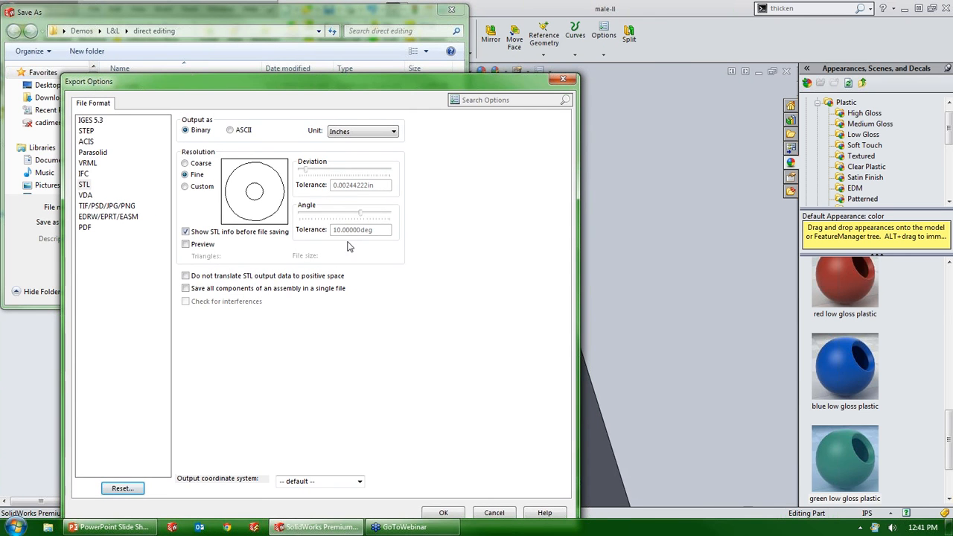
pyautogui.click(192, 164)
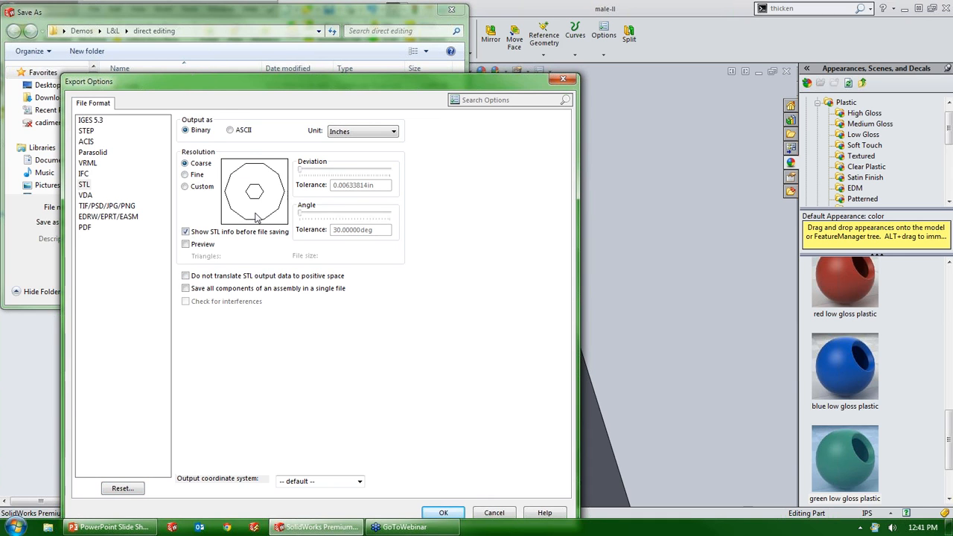
pyautogui.click(186, 175)
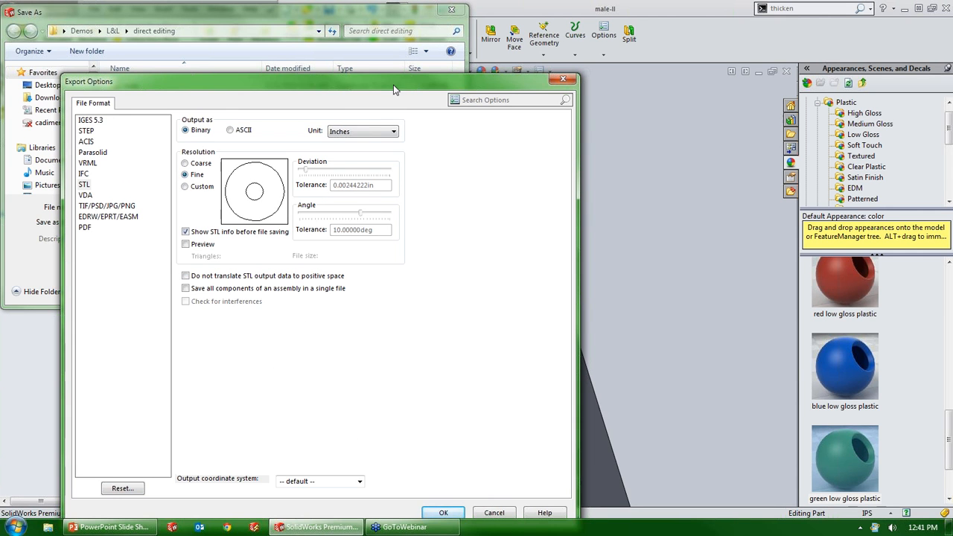
pyautogui.moveTo(395, 89); pyautogui.dragTo(385, 48)
pyautogui.click(433, 471)
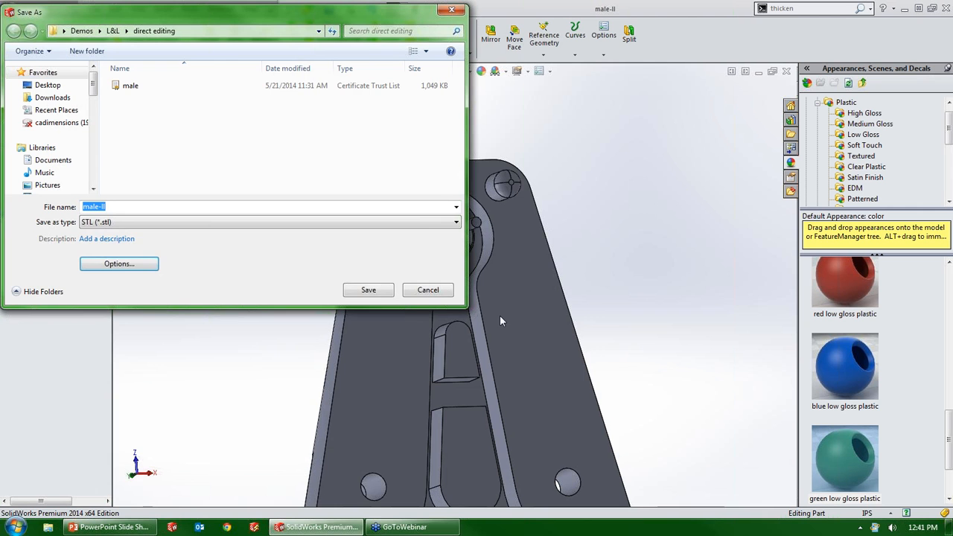
# Step: Save the male-ll mold half as an STL file and accept the triangle and file size summary
pyautogui.click(378, 295)
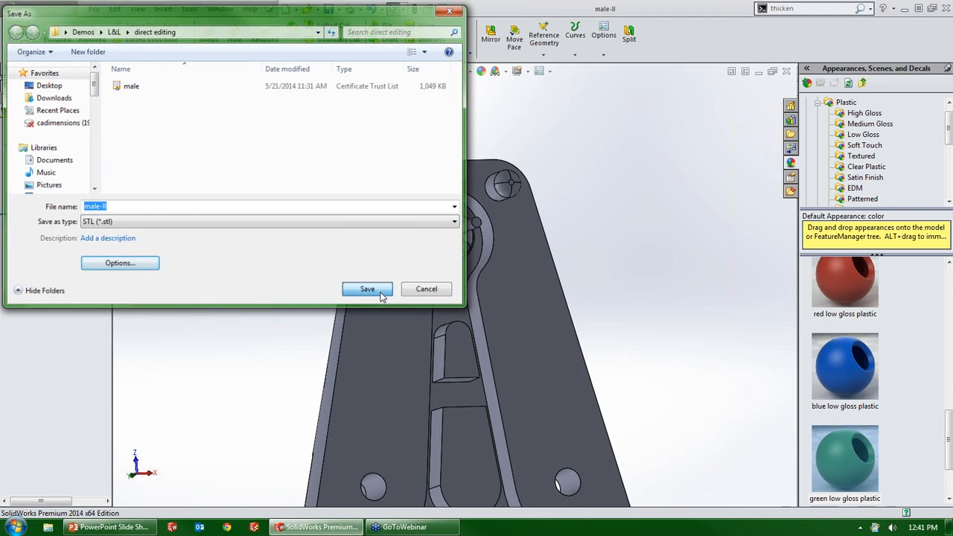
pyautogui.moveTo(491, 181); pyautogui.dragTo(709, 101)
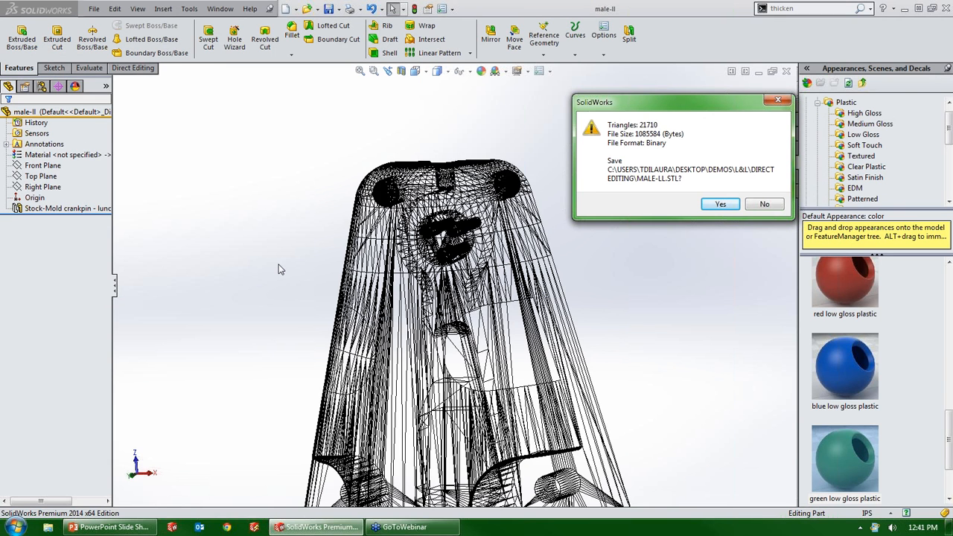
pyautogui.click(720, 205)
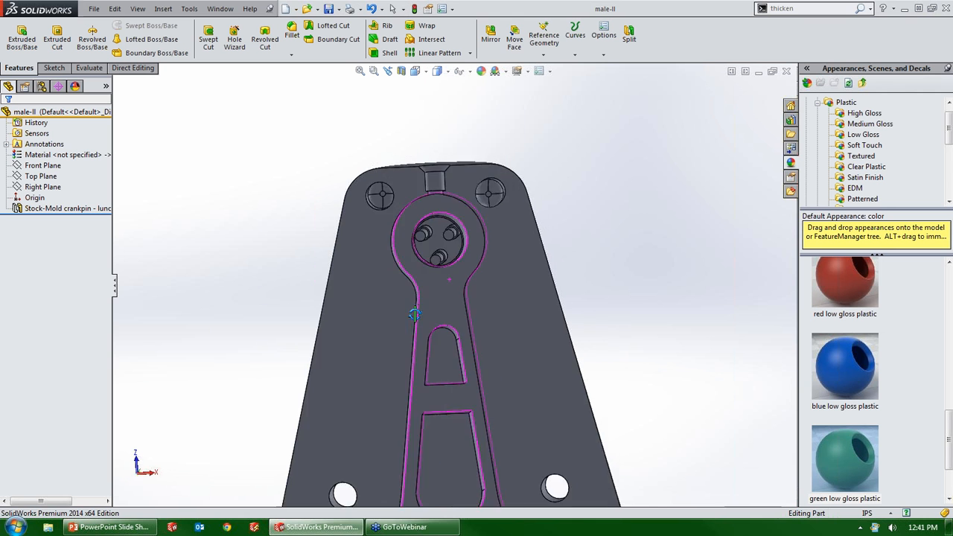
# Step: Examine the whole parting face of the male-ll half with its cavity and holes, and switch to the PowerPoint slide show
pyautogui.scroll(-1, 427, 296)
pyautogui.moveTo(419, 296); pyautogui.dragTo(455, 298, button='middle')
pyautogui.scroll(2, 437, 281)
pyautogui.scroll(-2, 468, 400)
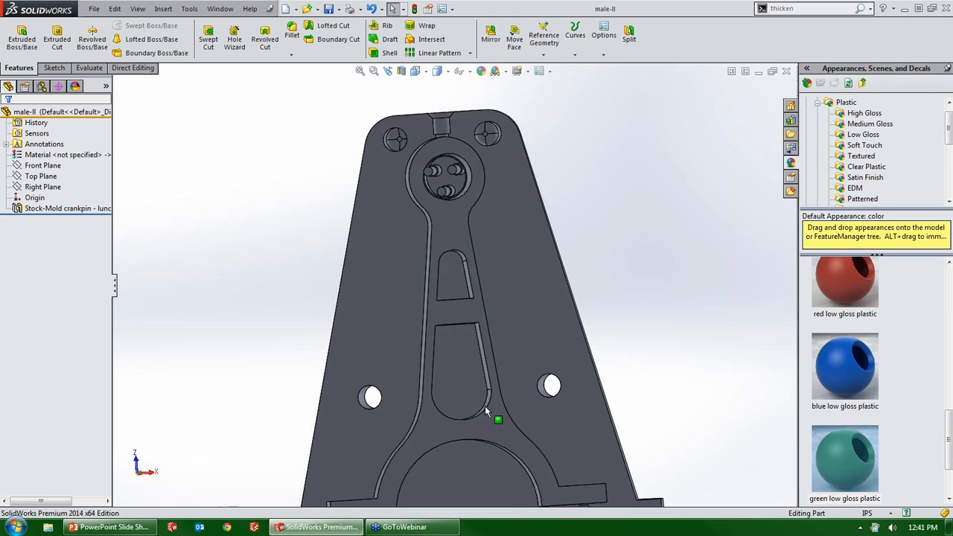
pyautogui.scroll(3, 476, 409)
pyautogui.scroll(-5, 465, 415)
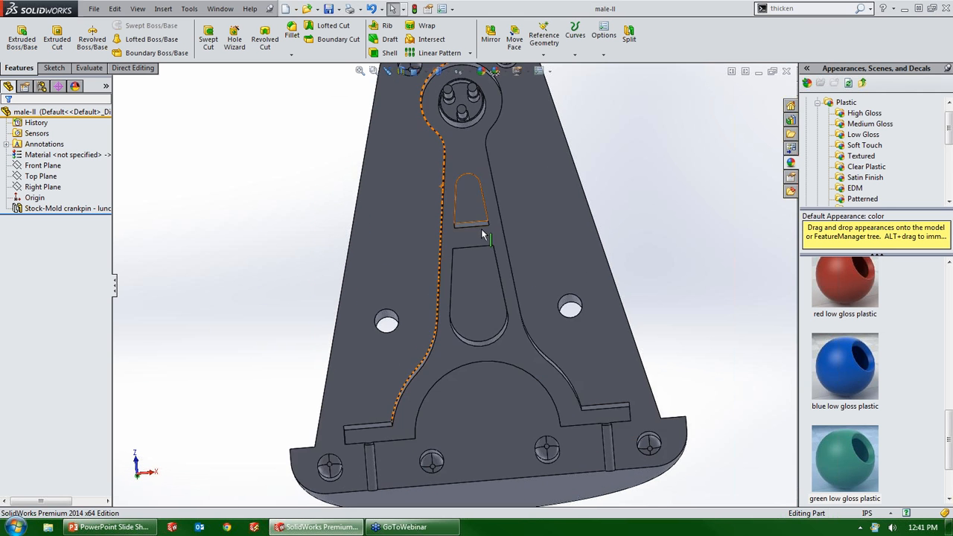
pyautogui.scroll(3, 491, 257)
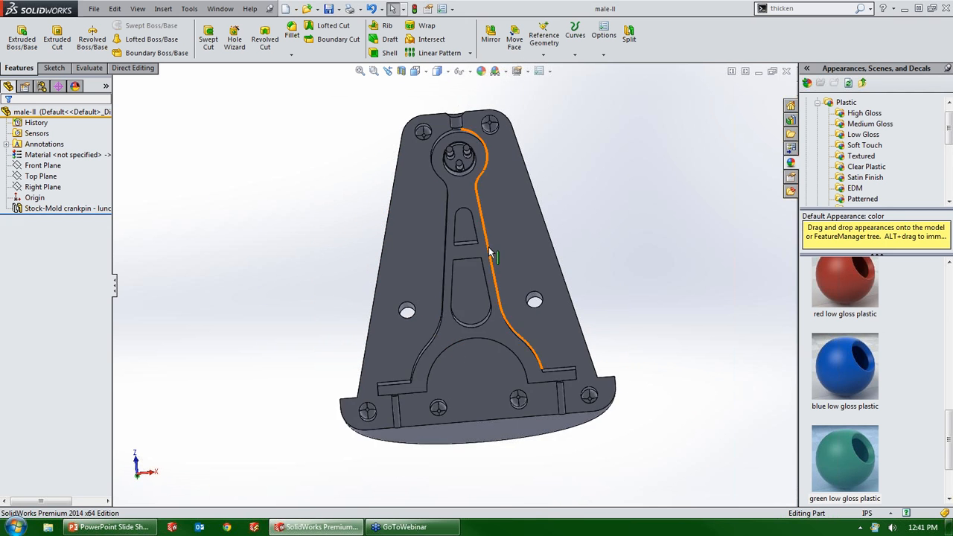
pyautogui.scroll(-1, 451, 183)
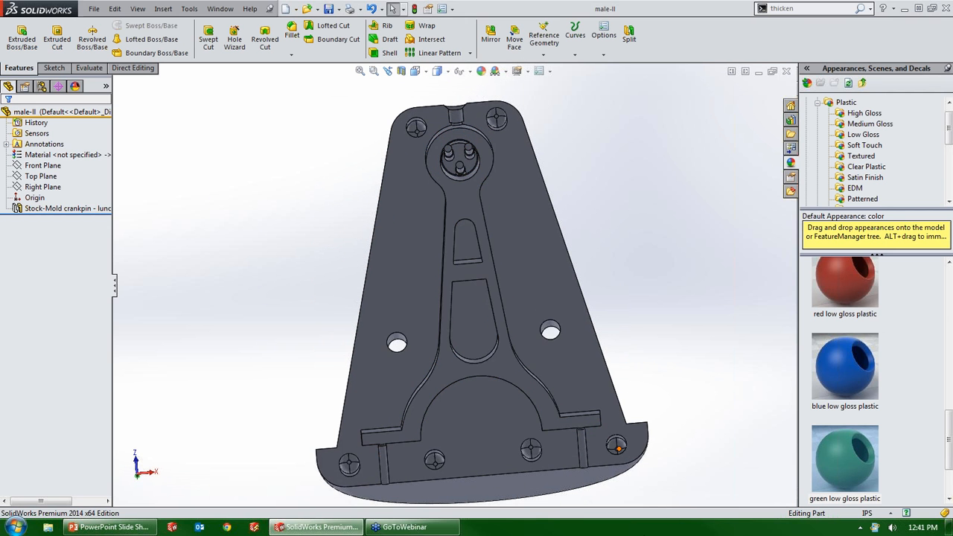
pyautogui.click(110, 526)
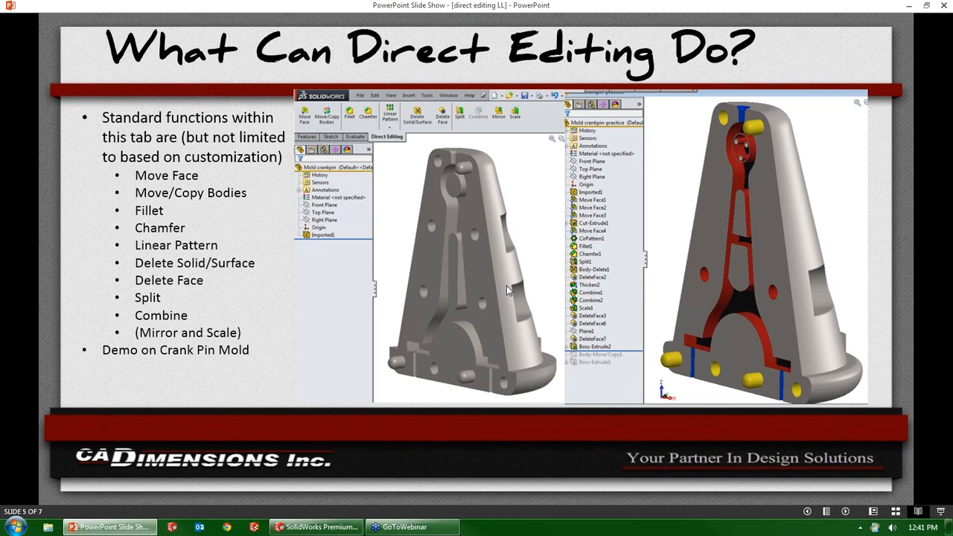